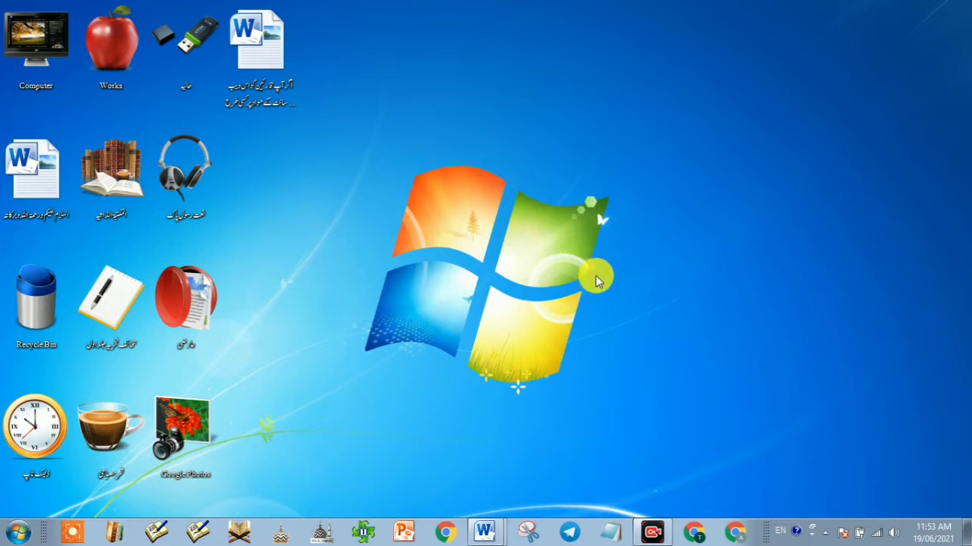
Step: In Chrome, search Google for 'blogger' and open the Blogger.com result
left_click(446, 534)
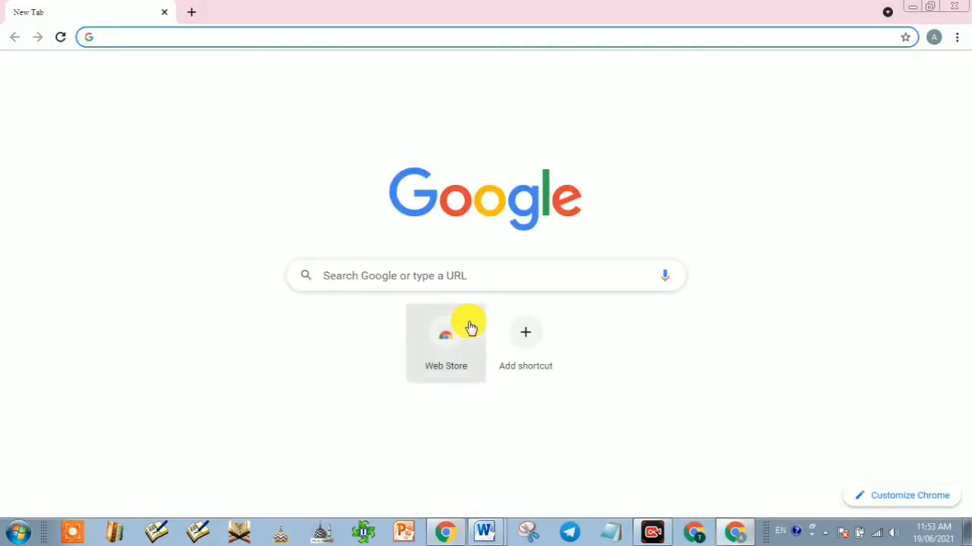
left_click(406, 280)
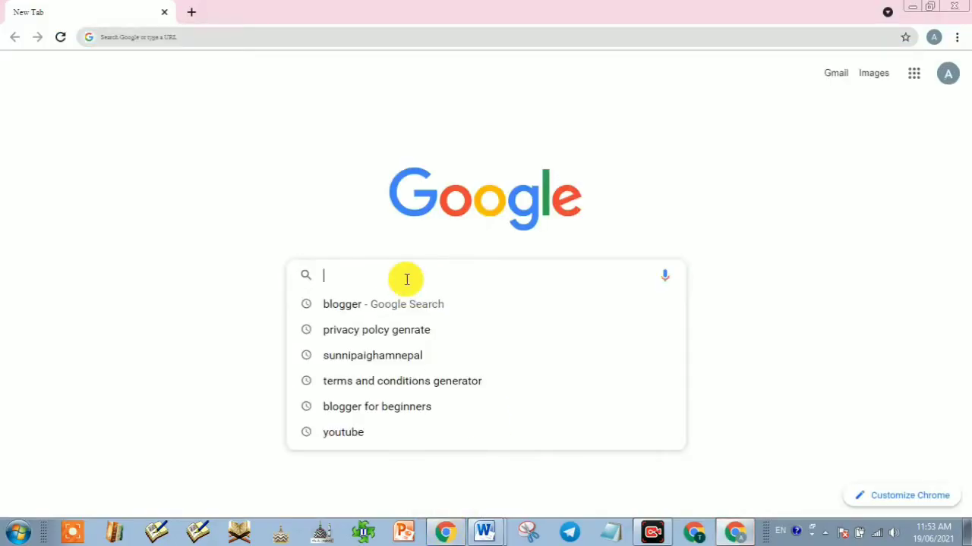
type("blogger")
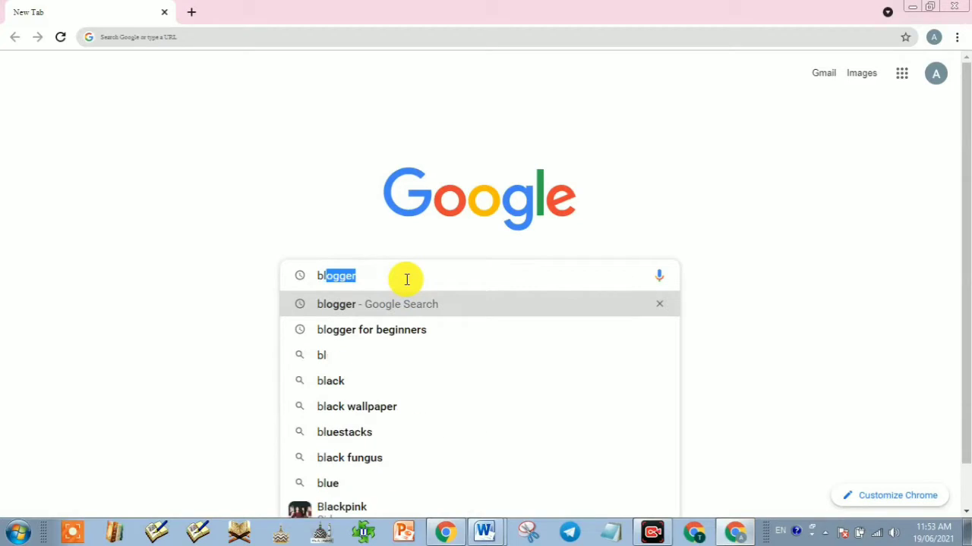
key("Return")
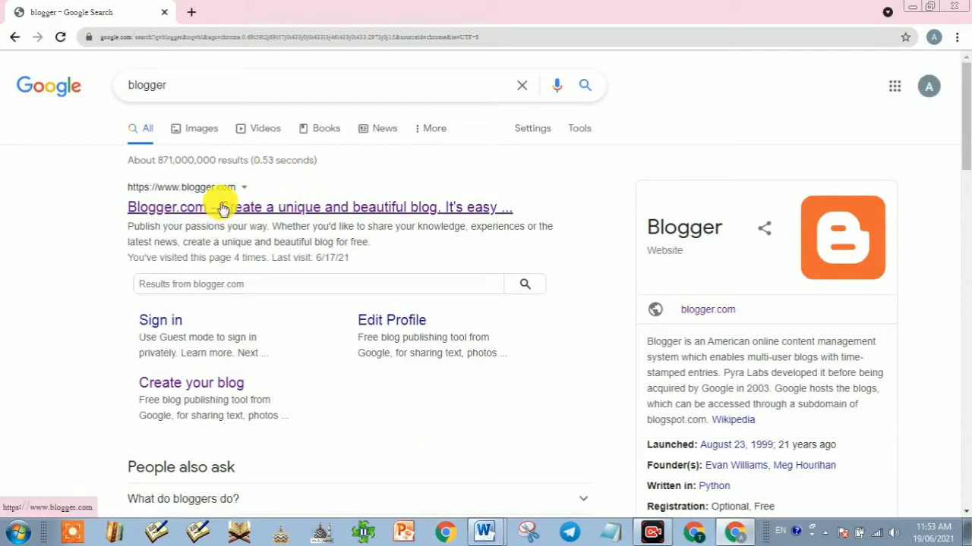
left_click(223, 208)
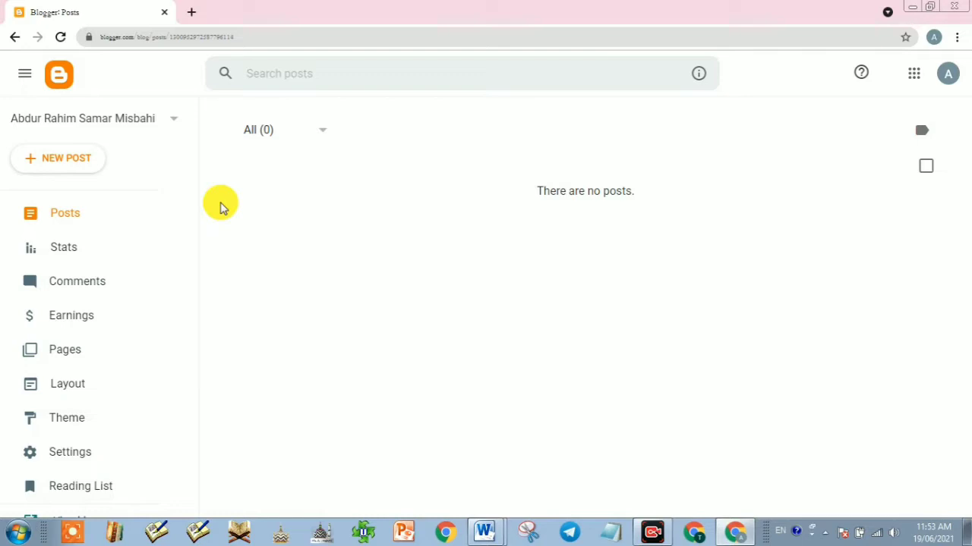
Step: Open the empty blog's public page in a new tab, then return to the Blogger Posts dashboard
scroll(68, 303, "down", 3)
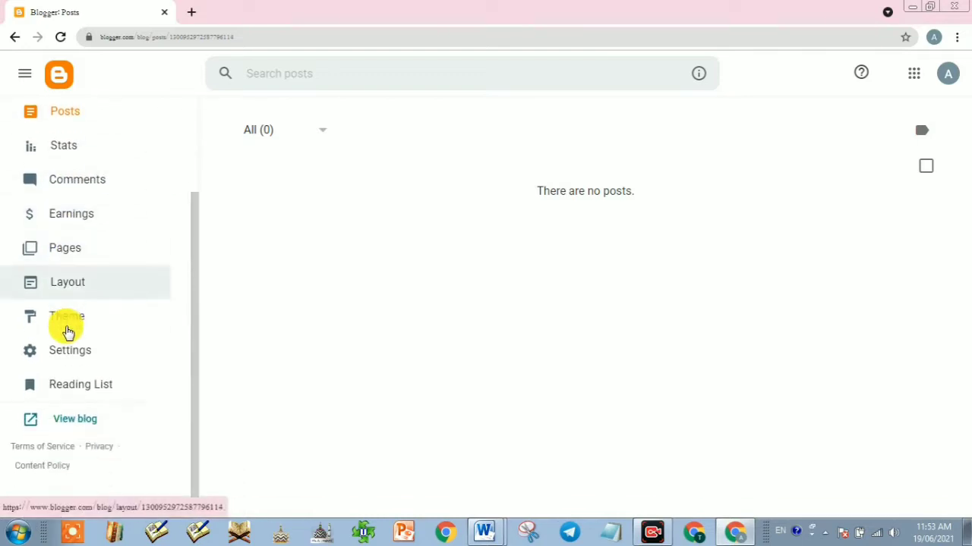
left_click(76, 421)
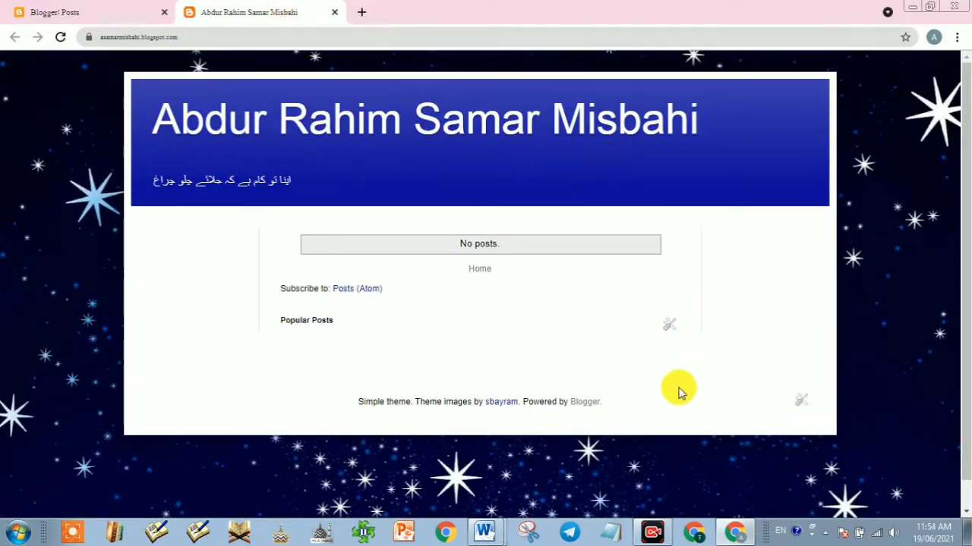
left_click(92, 11)
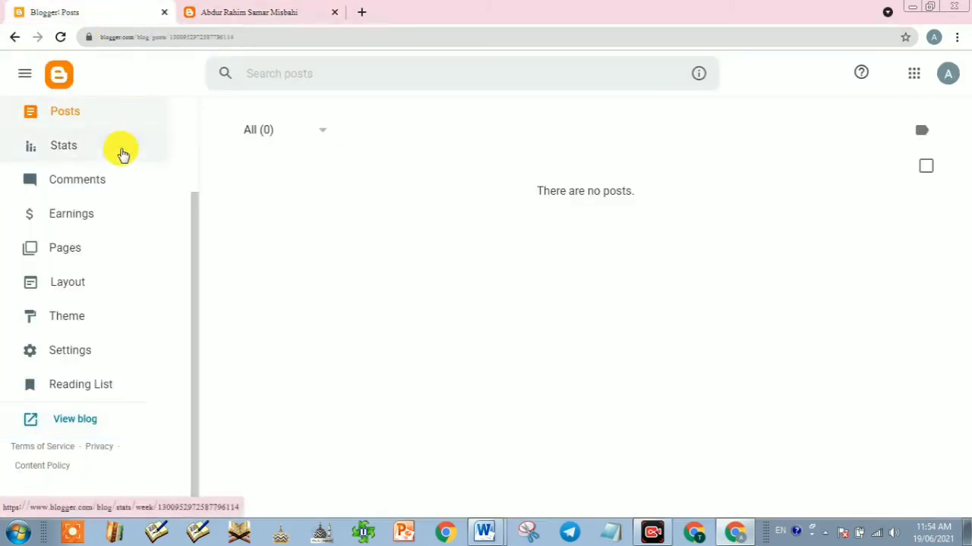
Step: Open Settings and close the Description editor without changing the blog description
left_click(78, 353)
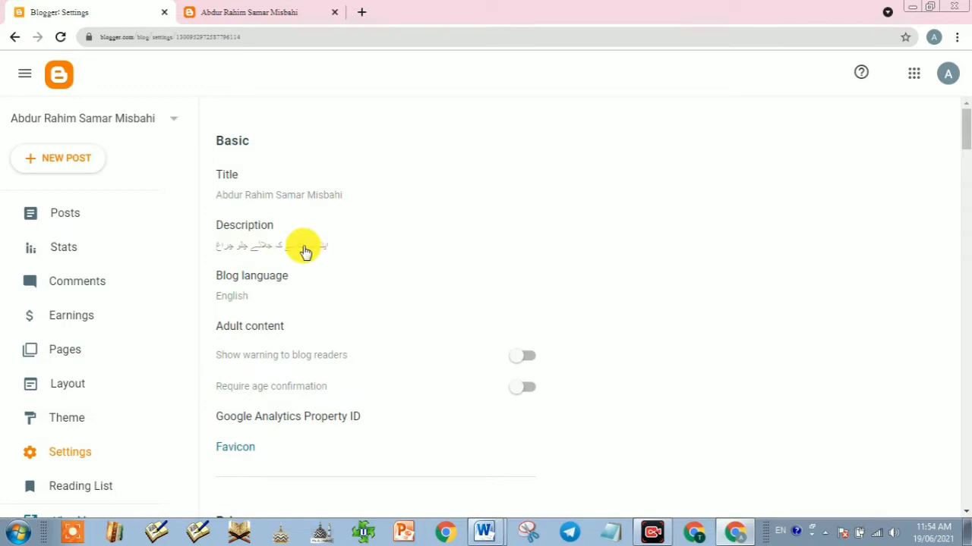
left_click(267, 248)
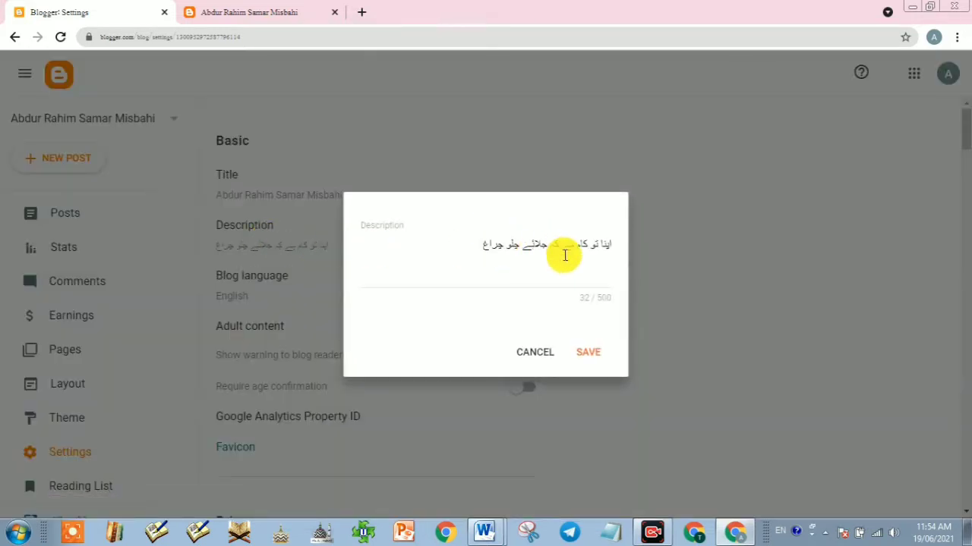
left_click(478, 243)
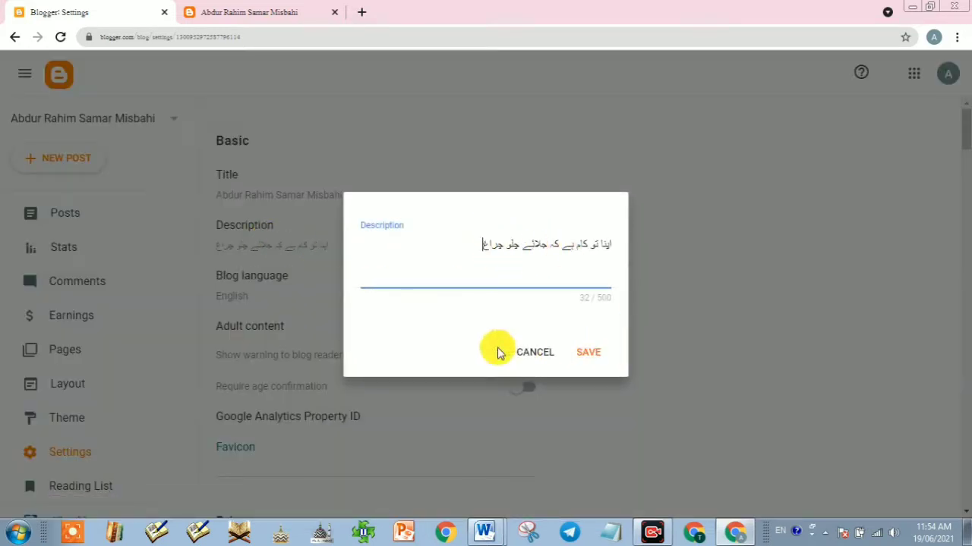
left_click(531, 353)
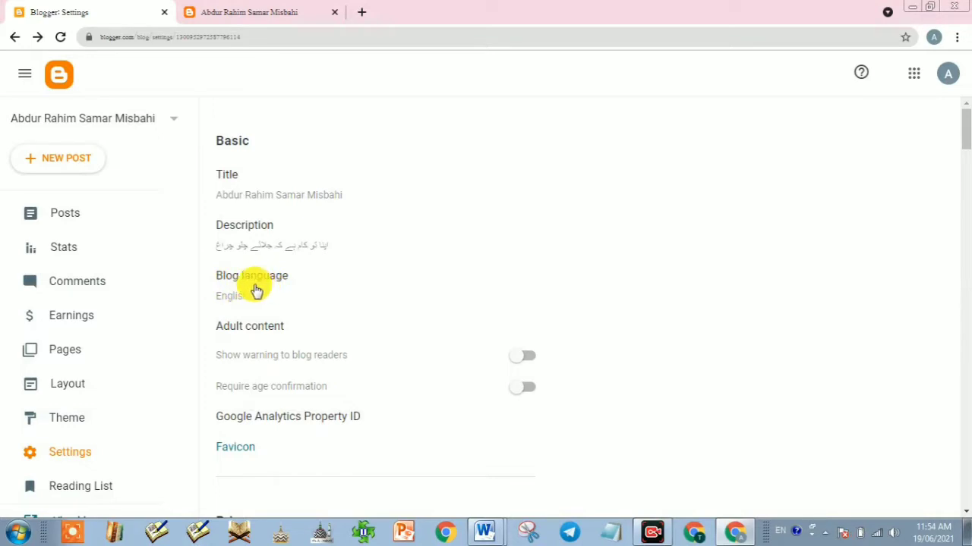
left_click(641, 537)
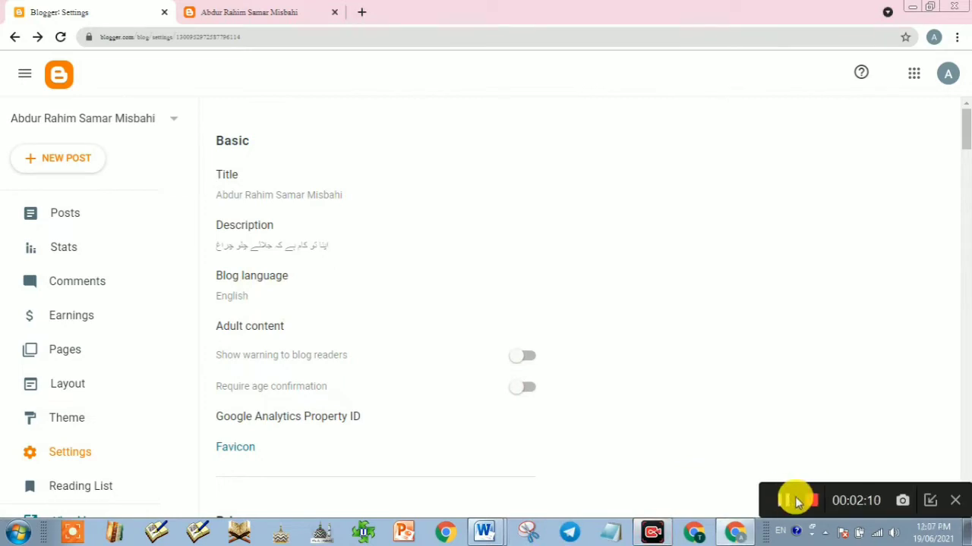
left_click(928, 503)
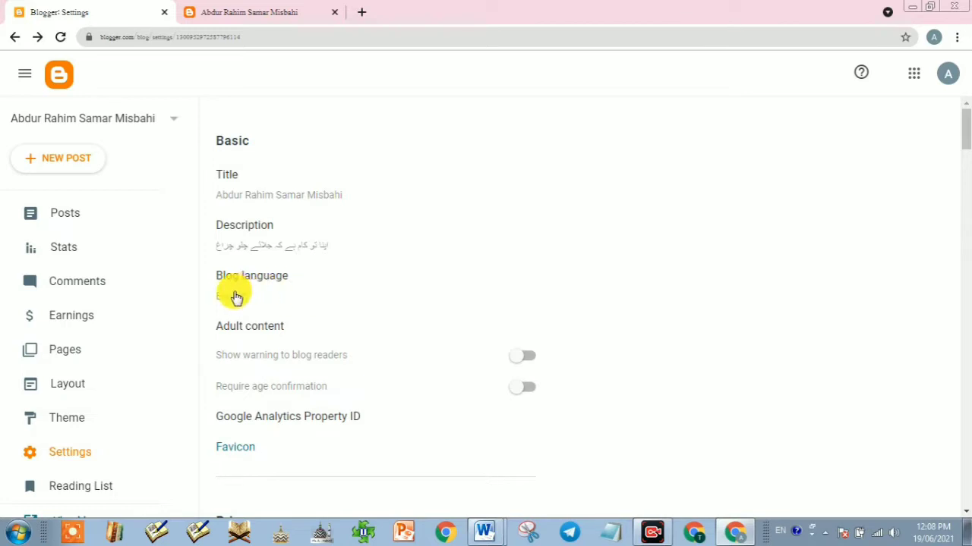
Step: Choose Urdu as the blog language and save it
left_click(246, 293)
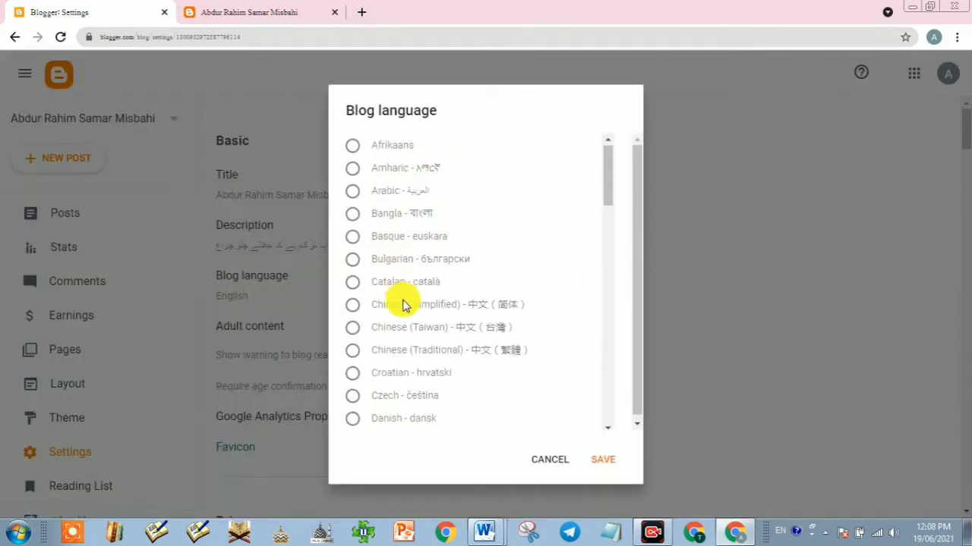
scroll(403, 303, "down", 4)
scroll(403, 302, "down", 12)
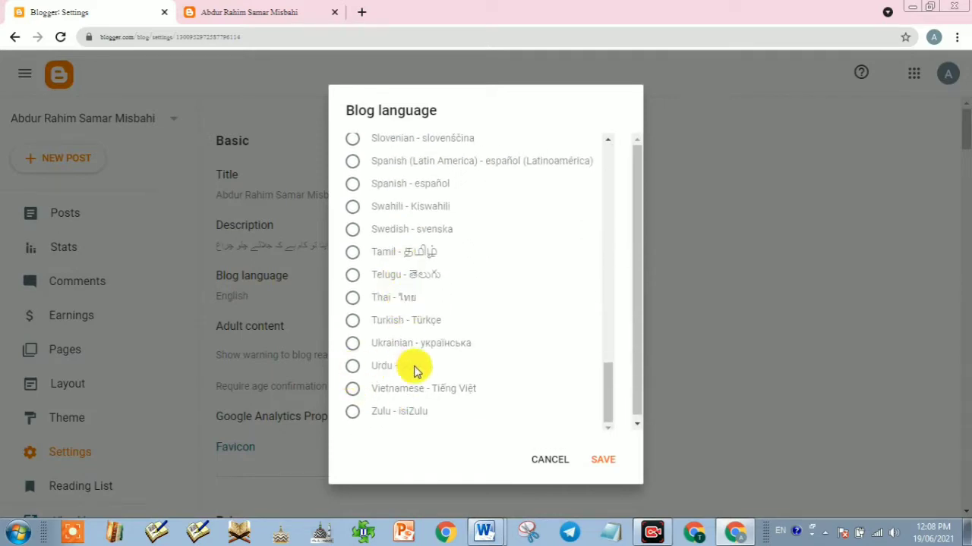
left_click(355, 368)
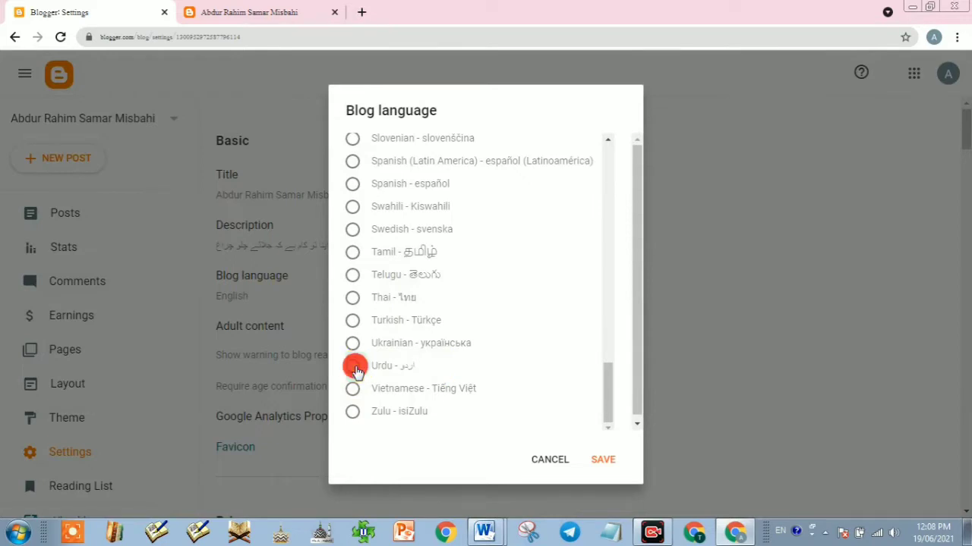
left_click(601, 463)
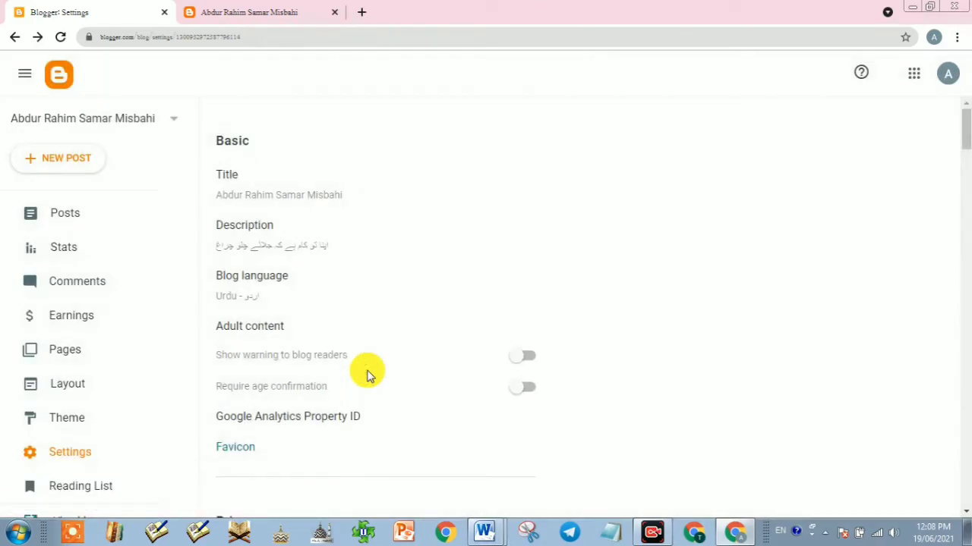
Step: Reload the live blog tab to see it in Urdu, dismissing the translation offer
left_click(278, 13)
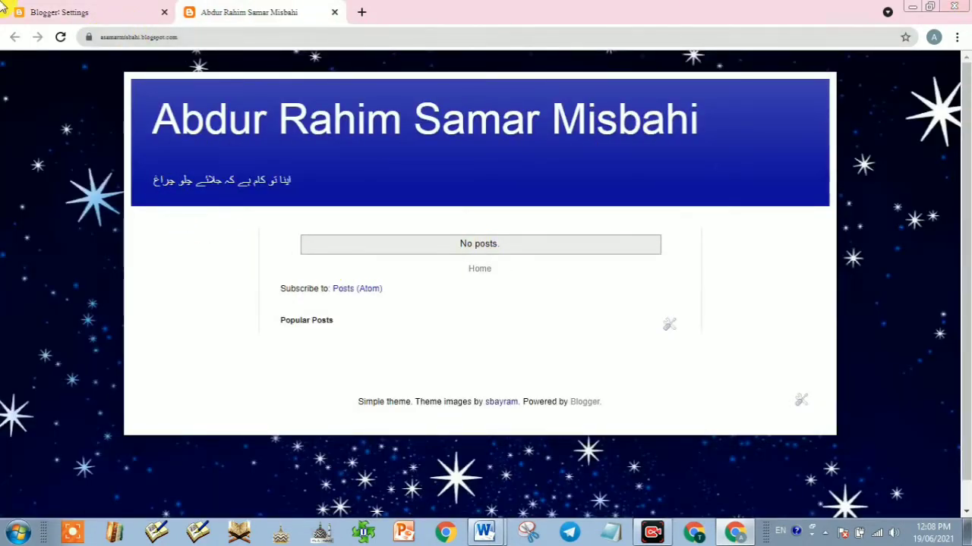
left_click(61, 39)
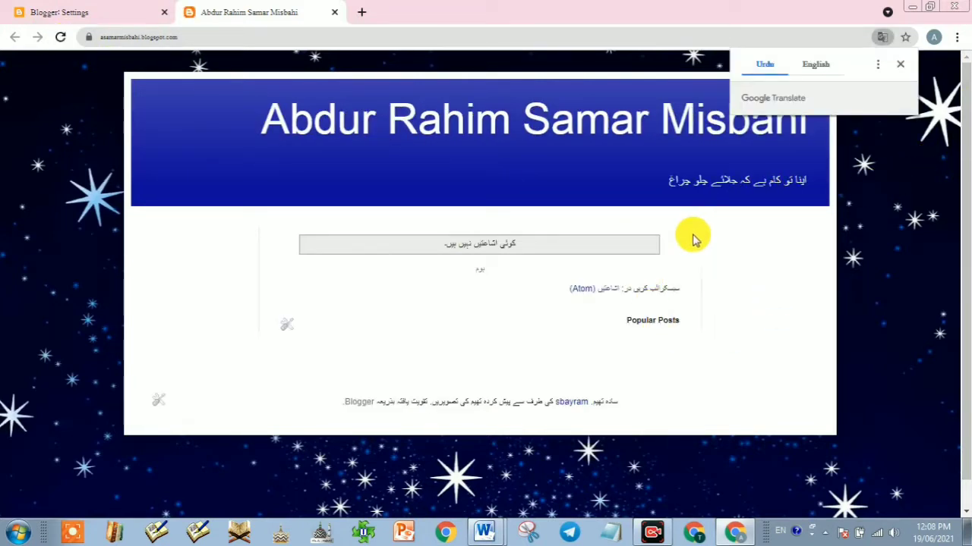
left_click(900, 64)
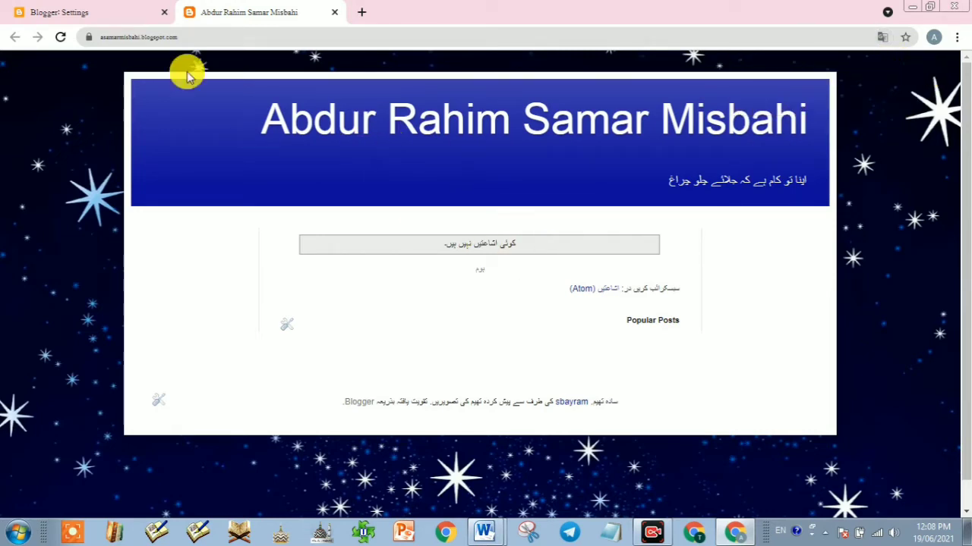
Step: Back in Settings, reopen the Blog language options and cancel without changes
left_click(47, 11)
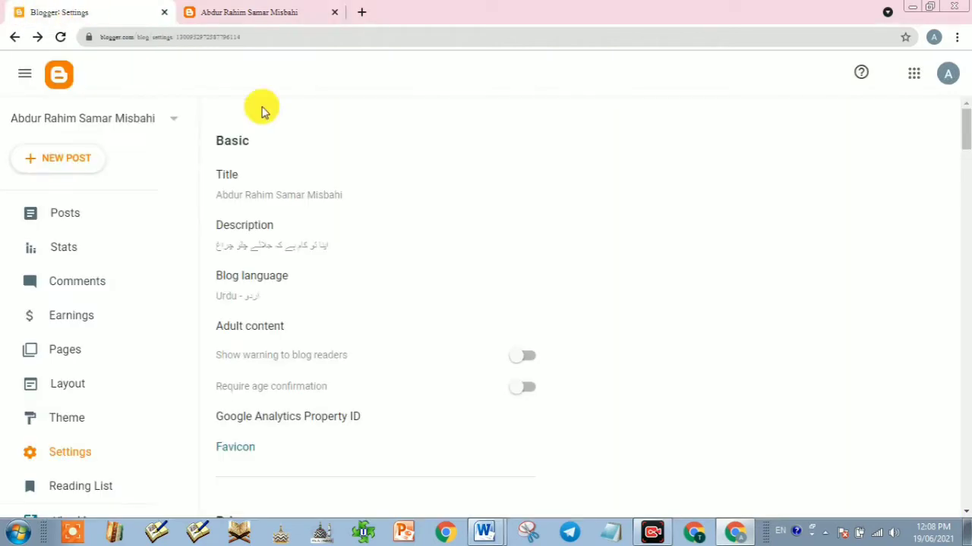
left_click(245, 290)
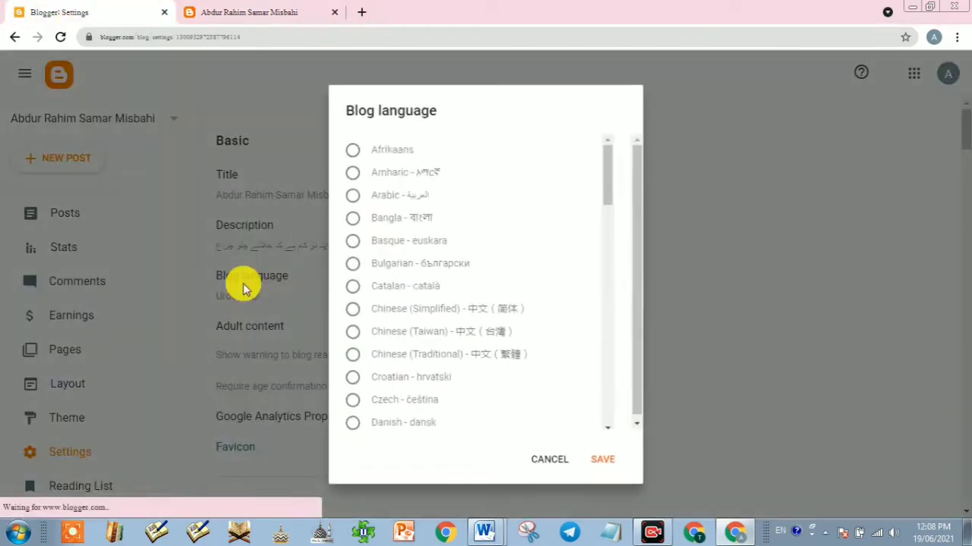
scroll(416, 240, "down", 3)
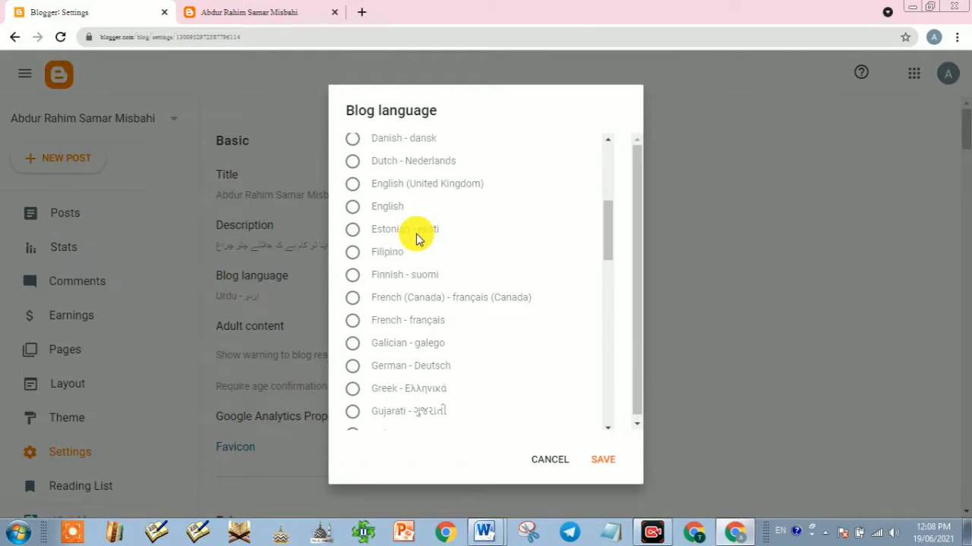
scroll(416, 239, "down", 5)
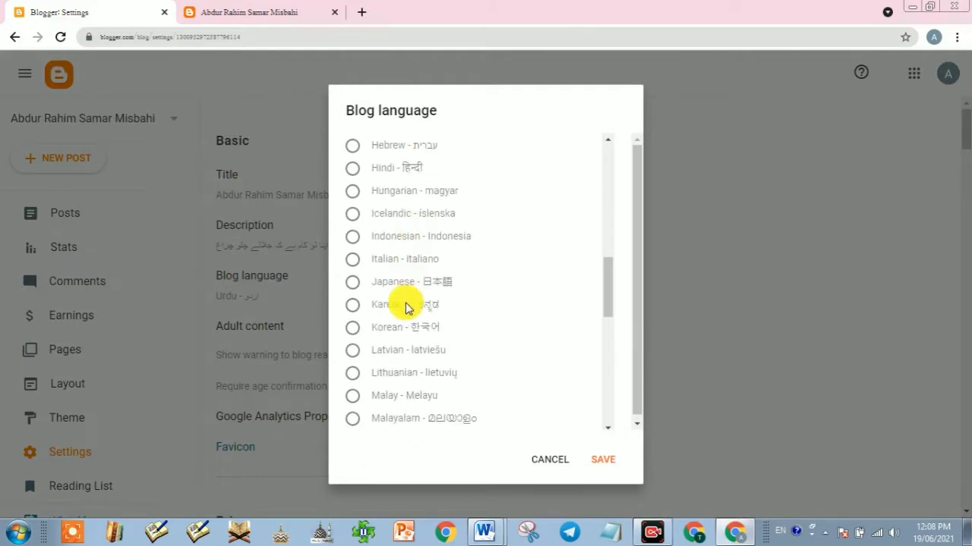
left_click(551, 460)
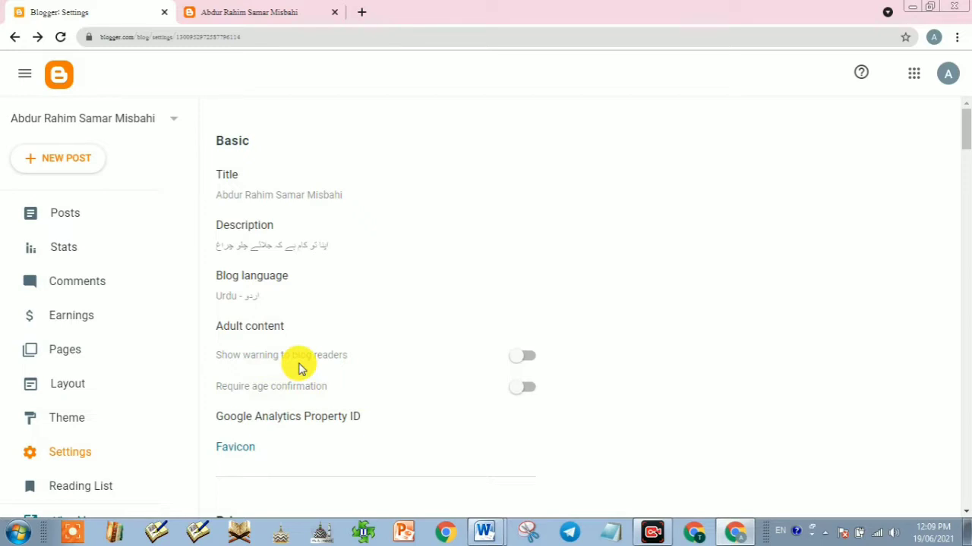
scroll(298, 367, "down", 2)
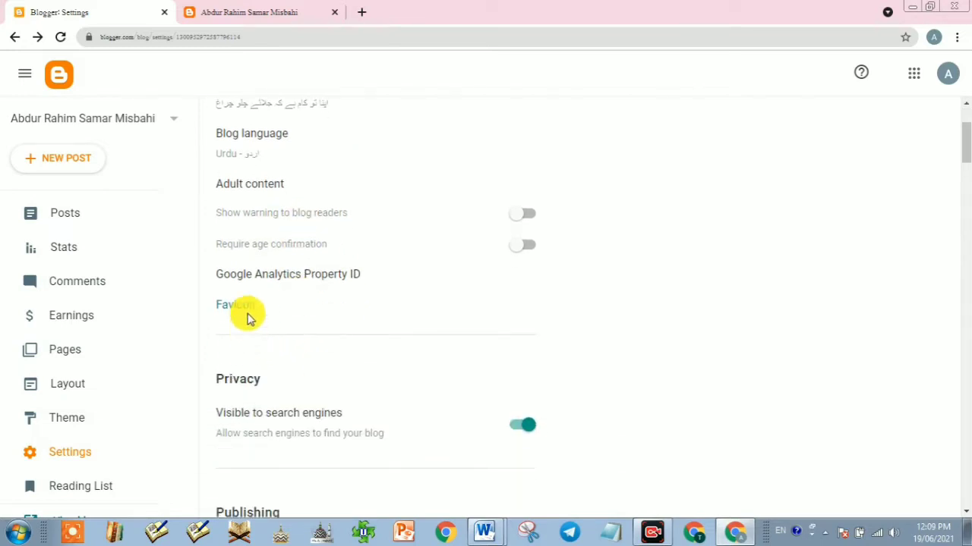
left_click(338, 284)
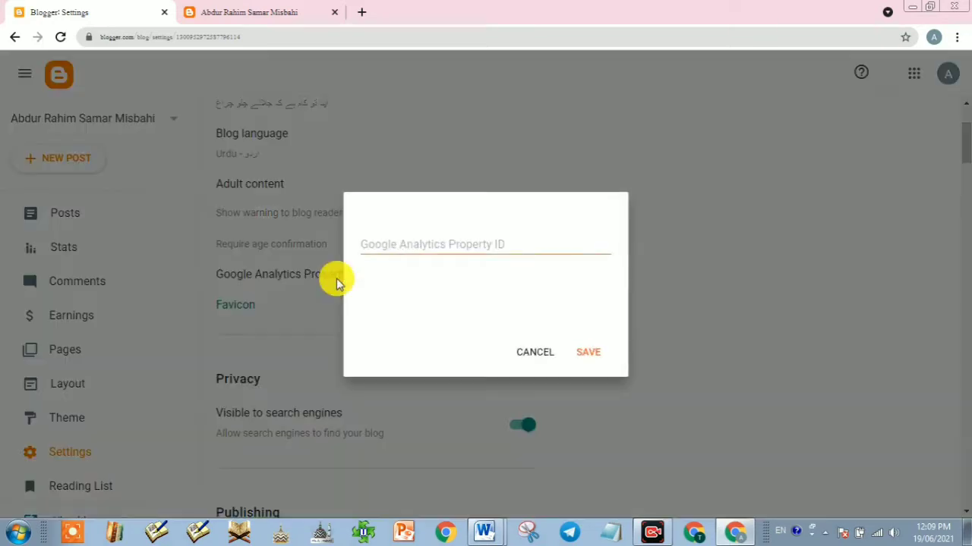
left_click(524, 356)
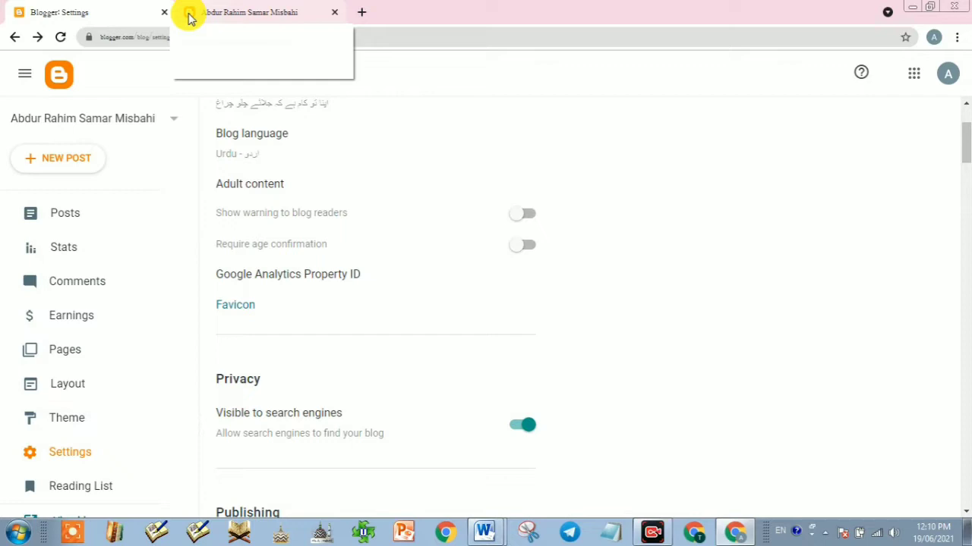
Step: On Configure Favicon, choose quran_PNG26 as the favicon image file
left_click(235, 308)
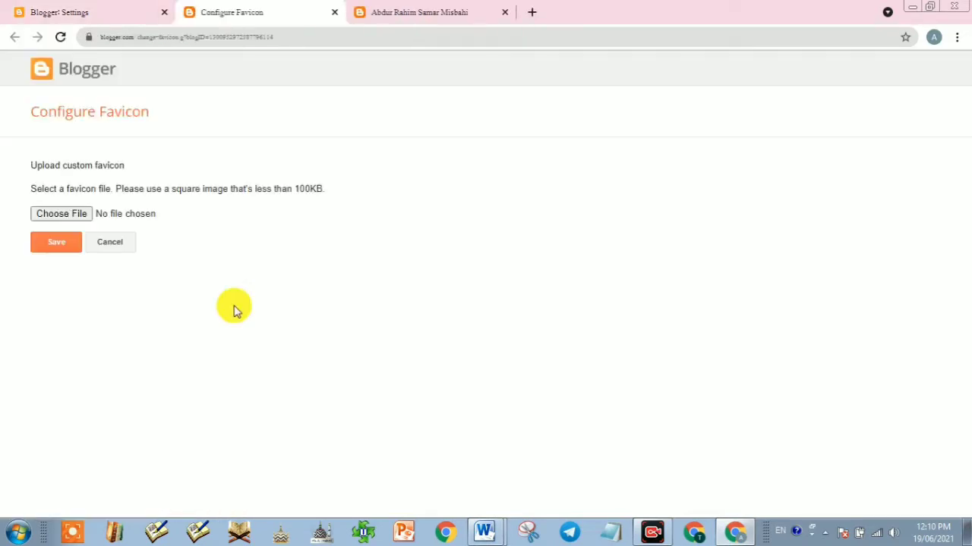
left_click(63, 215)
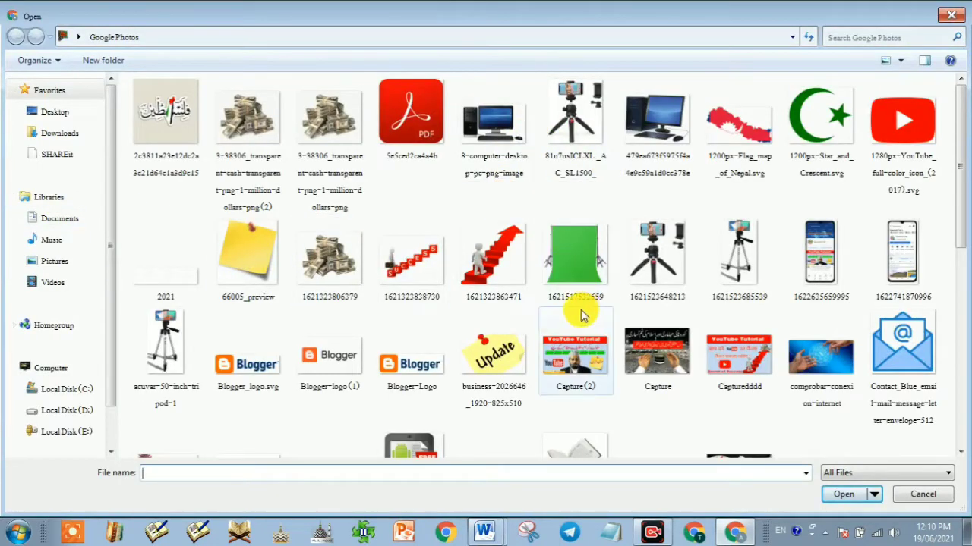
left_click(431, 278)
scroll(431, 280, "down", 3)
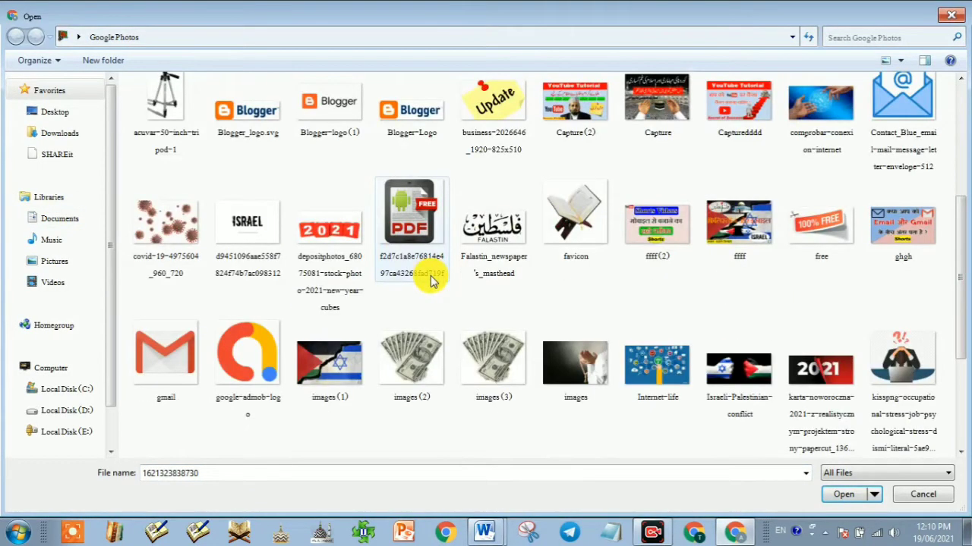
scroll(431, 279, "down", 3)
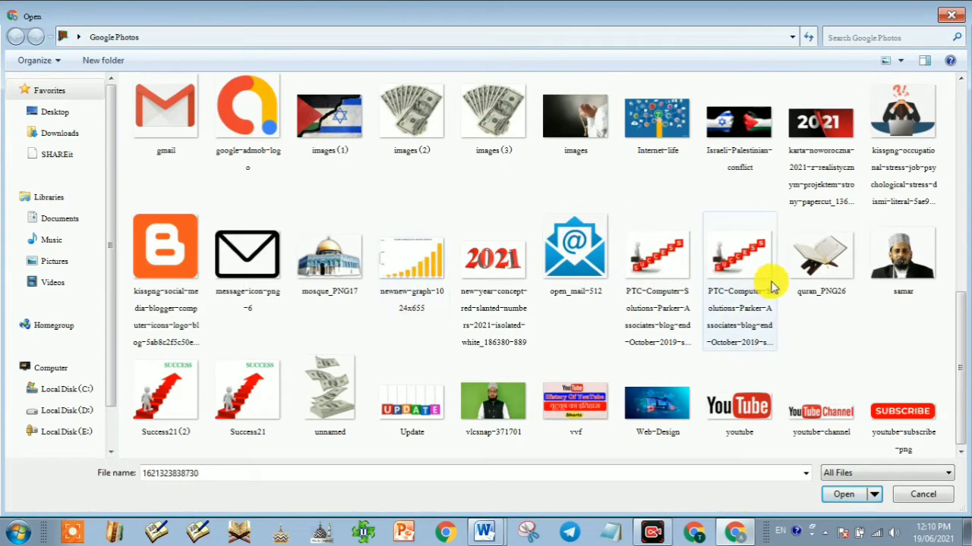
left_click(821, 254)
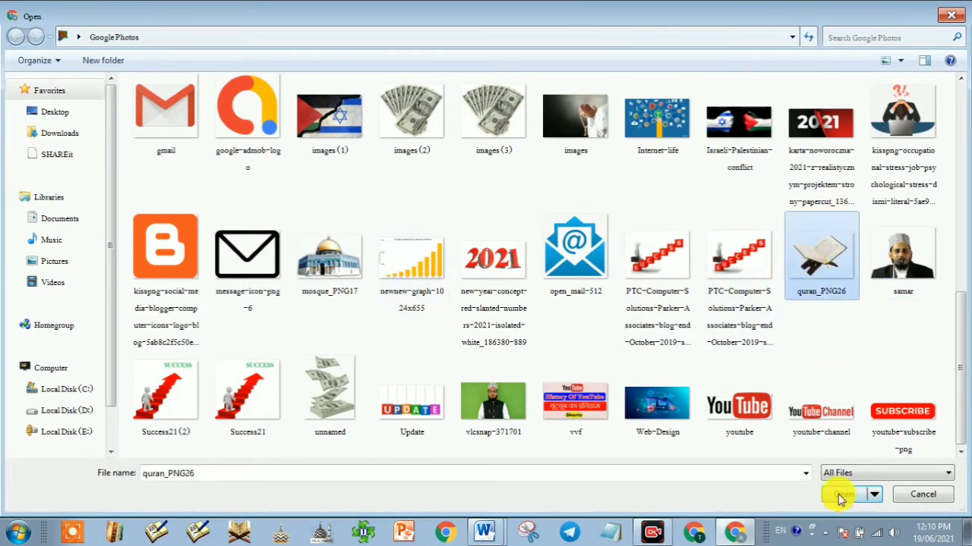
left_click(835, 496)
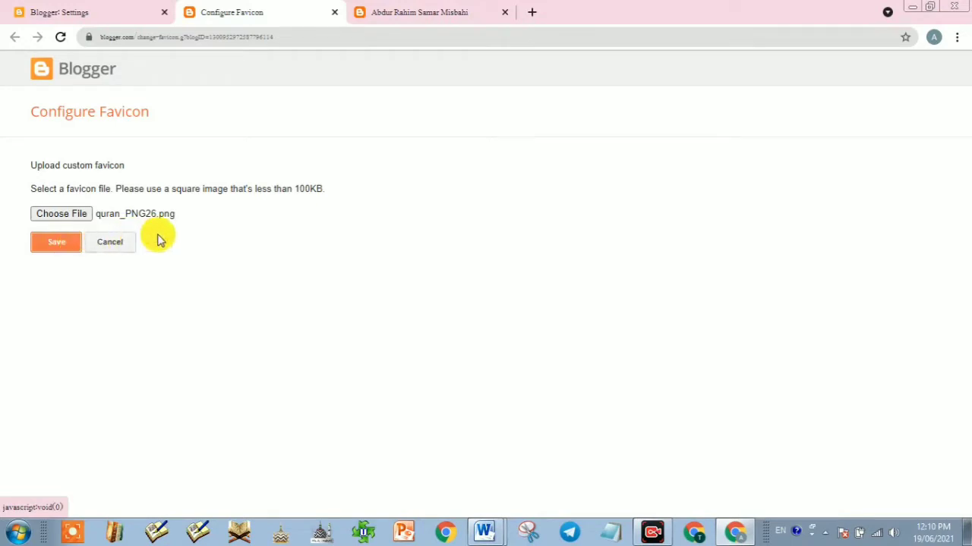
left_click(652, 530)
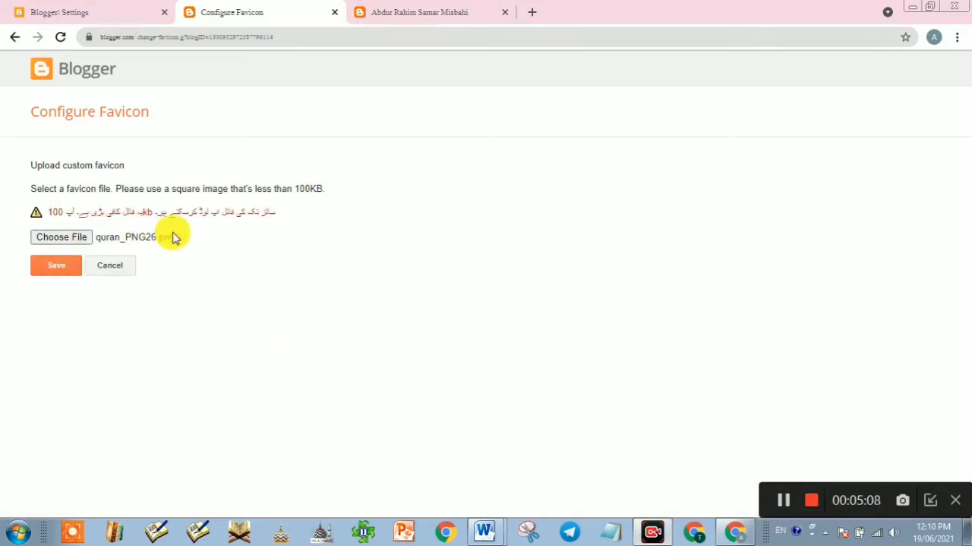
left_click(930, 504)
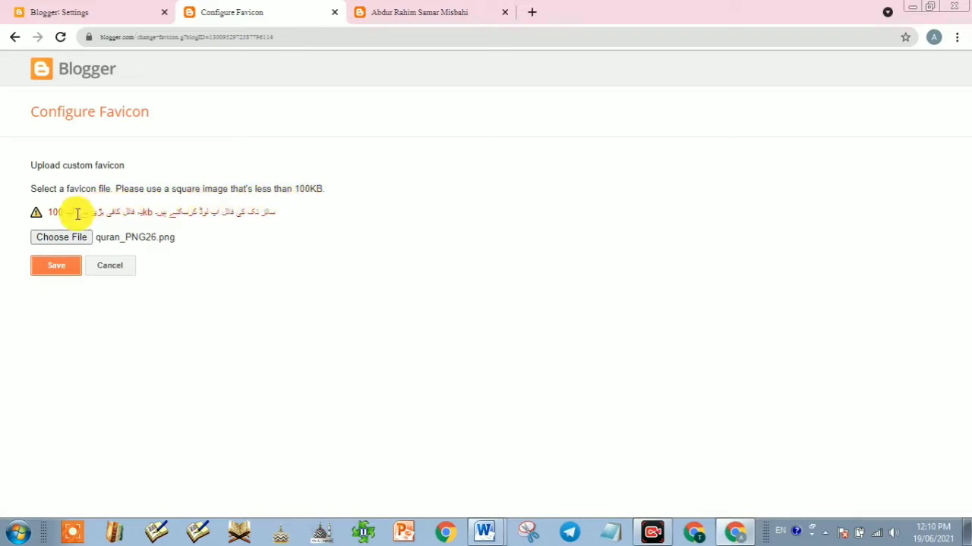
Step: Reopen the file picker and browse the Desktop for a different image
left_click(69, 241)
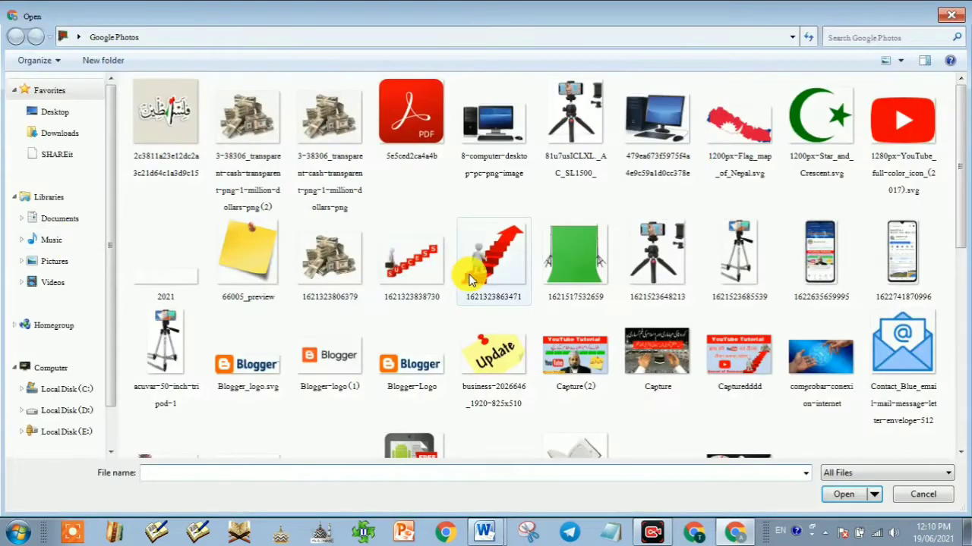
left_click(416, 267)
scroll(471, 304, "down", 5)
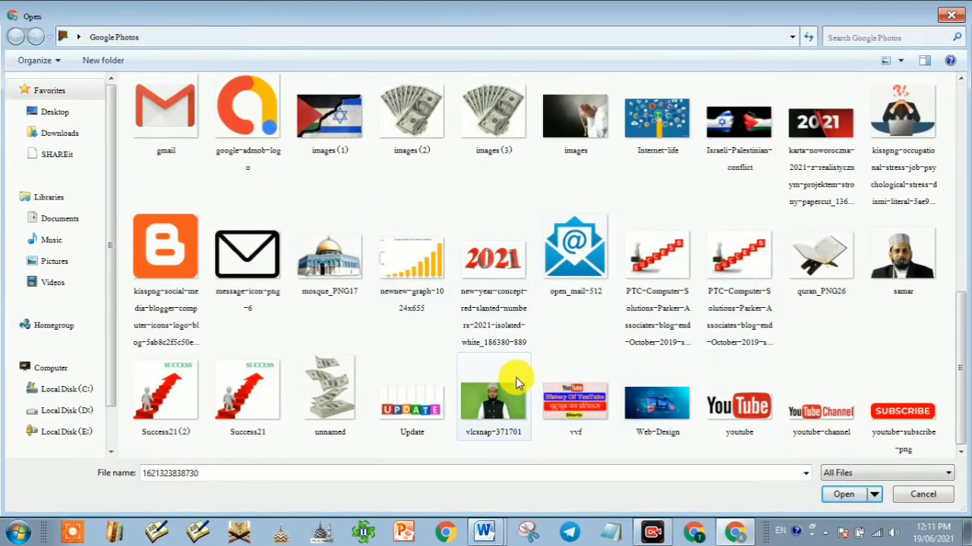
scroll(513, 382, "up", 5)
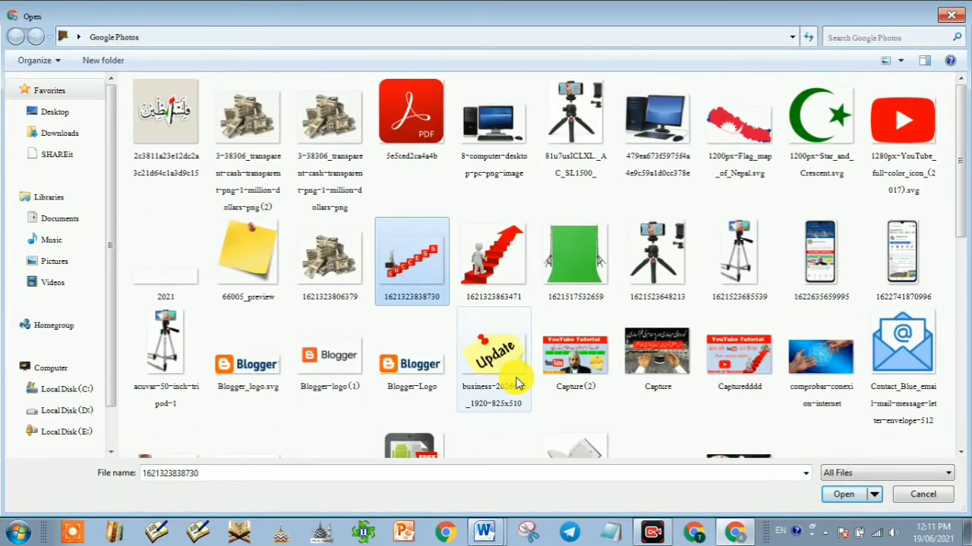
left_click(53, 112)
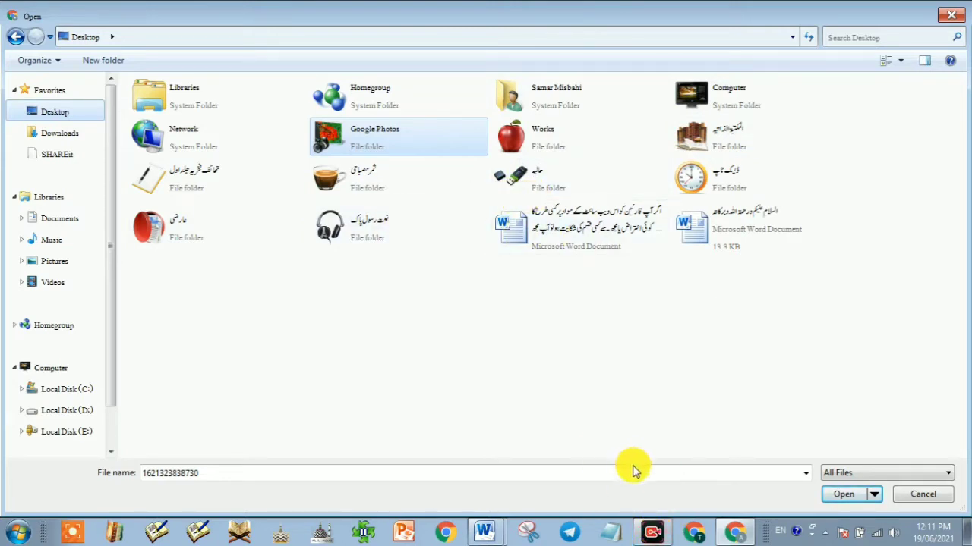
left_click(657, 535)
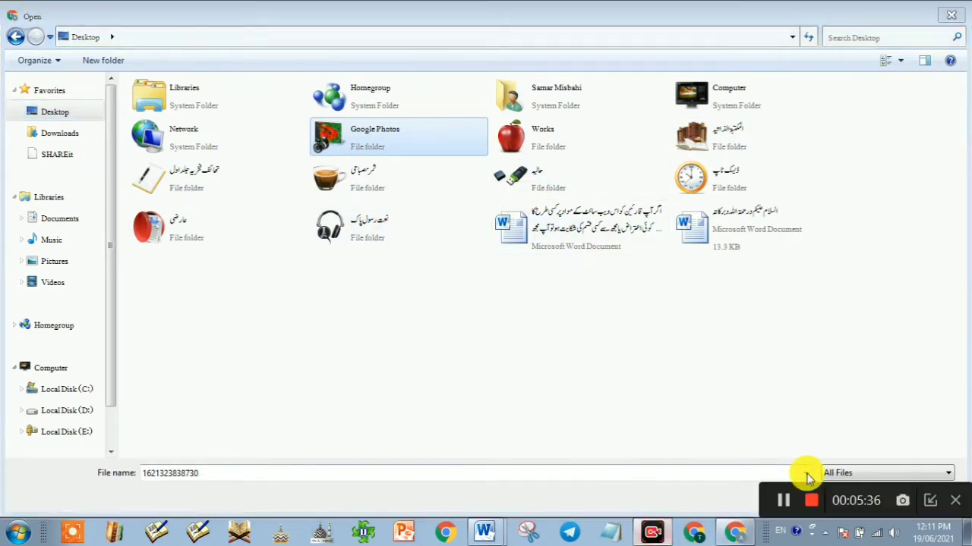
left_click(783, 501)
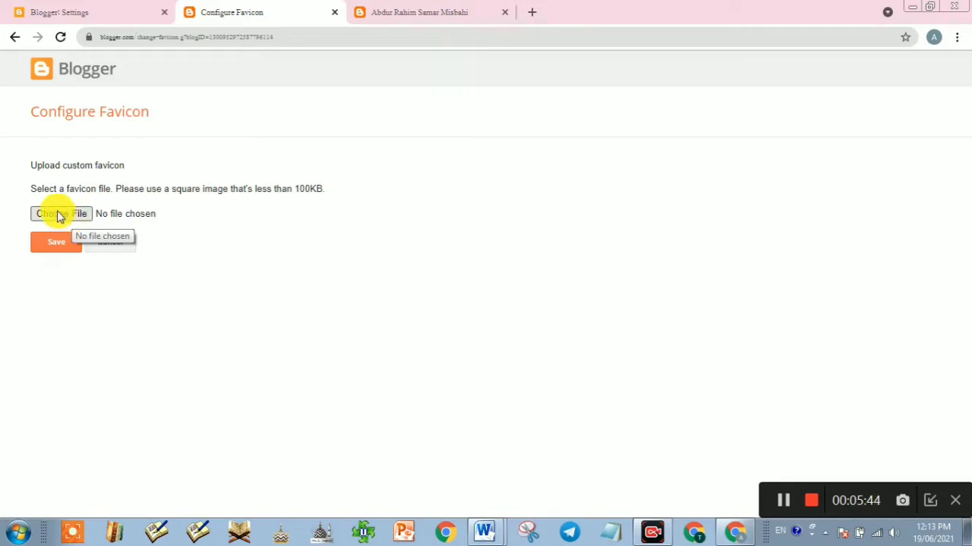
Step: Pick the smaller quran_PNG26.jpg from the Desktop and save it as the favicon
left_click(60, 217)
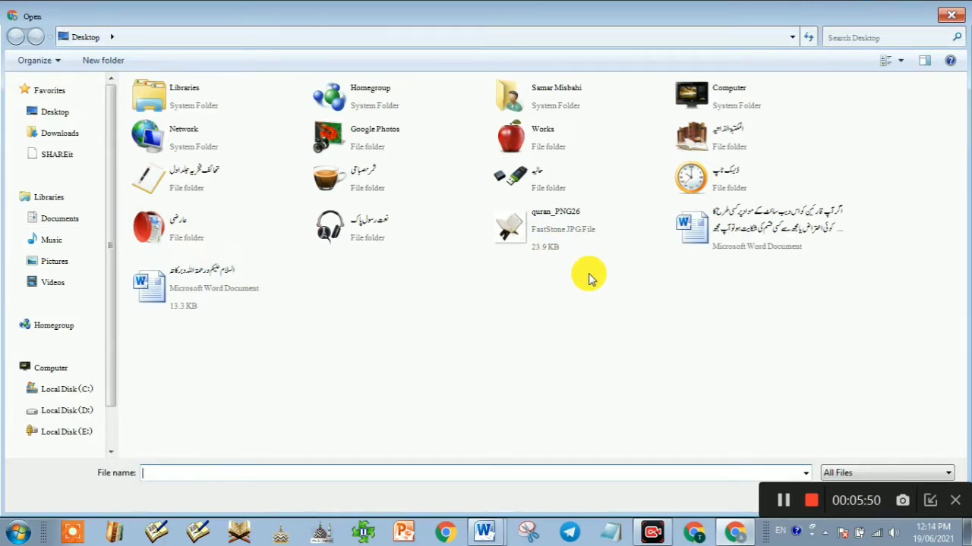
left_click(535, 232)
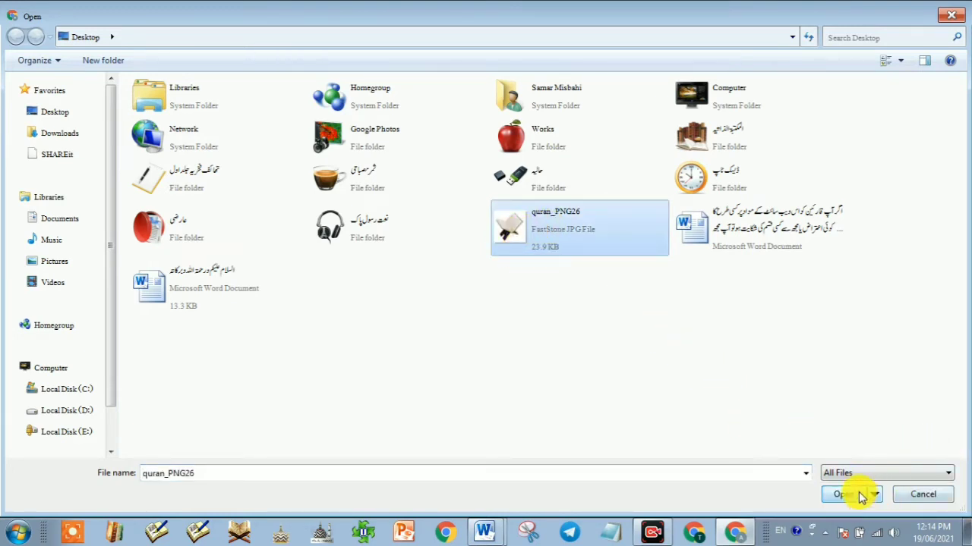
left_click(849, 495)
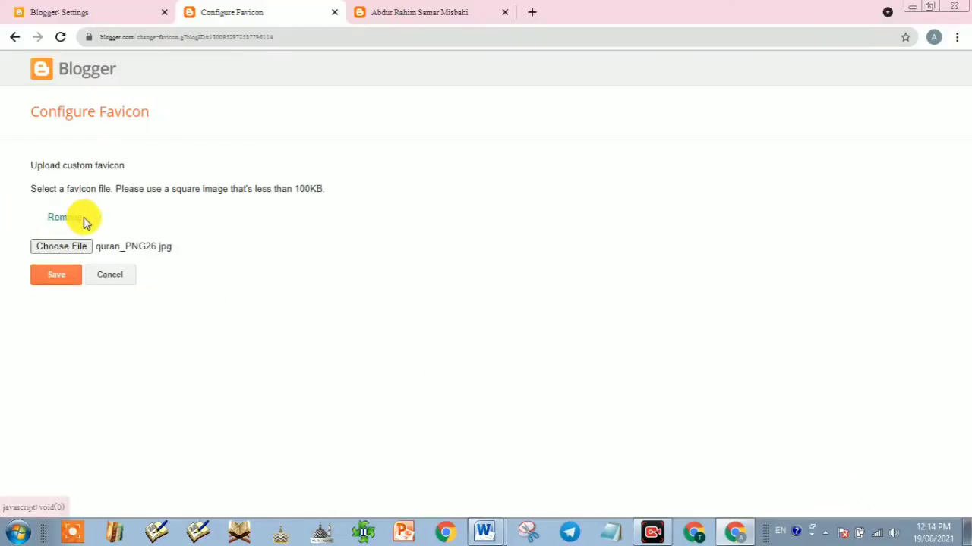
left_click(56, 277)
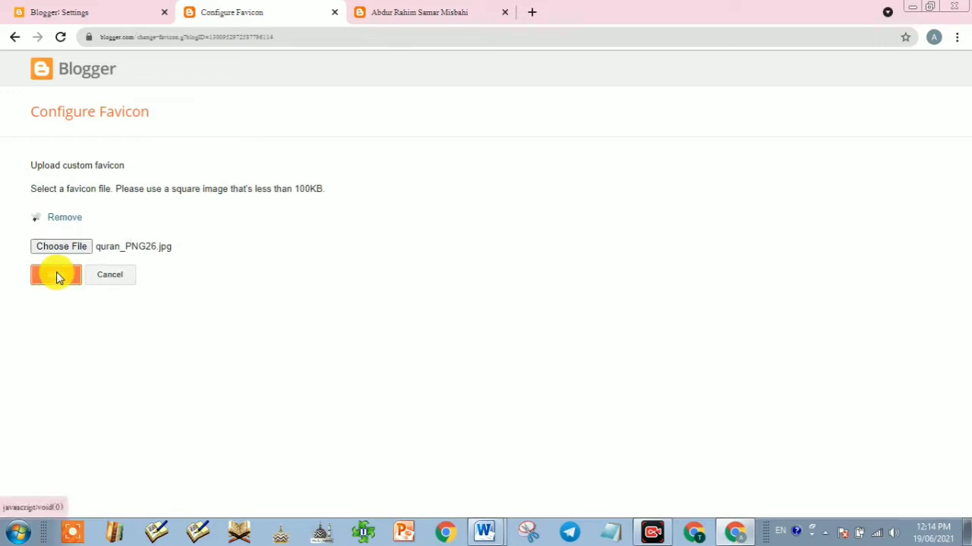
left_click(56, 275)
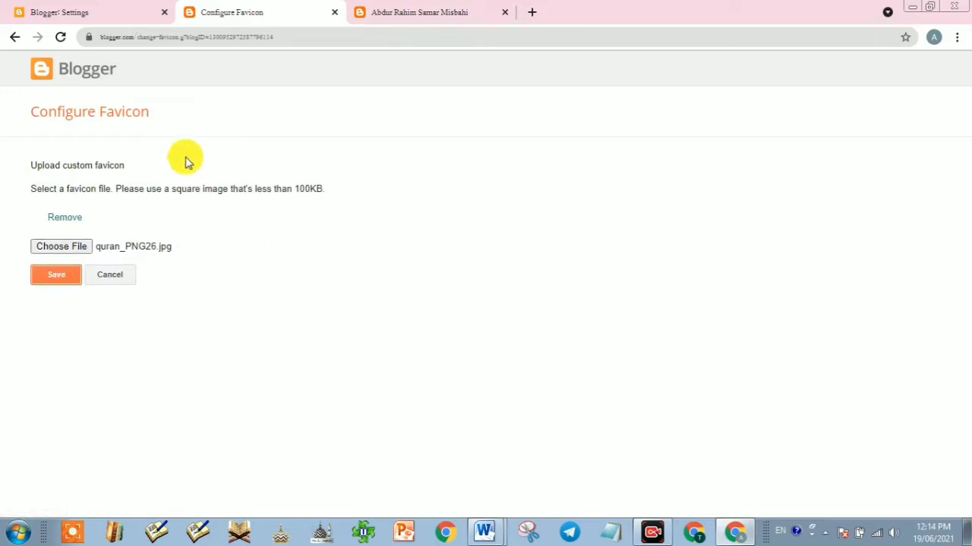
Step: Reload the blog tab to show the new favicon, close Configure Favicon, and go back to Blogger: Settings
left_click(397, 13)
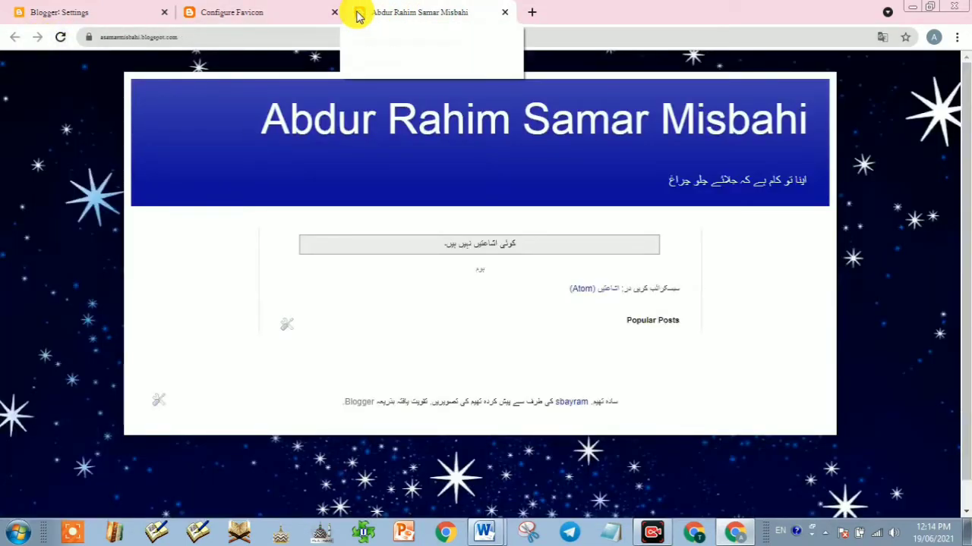
left_click(60, 36)
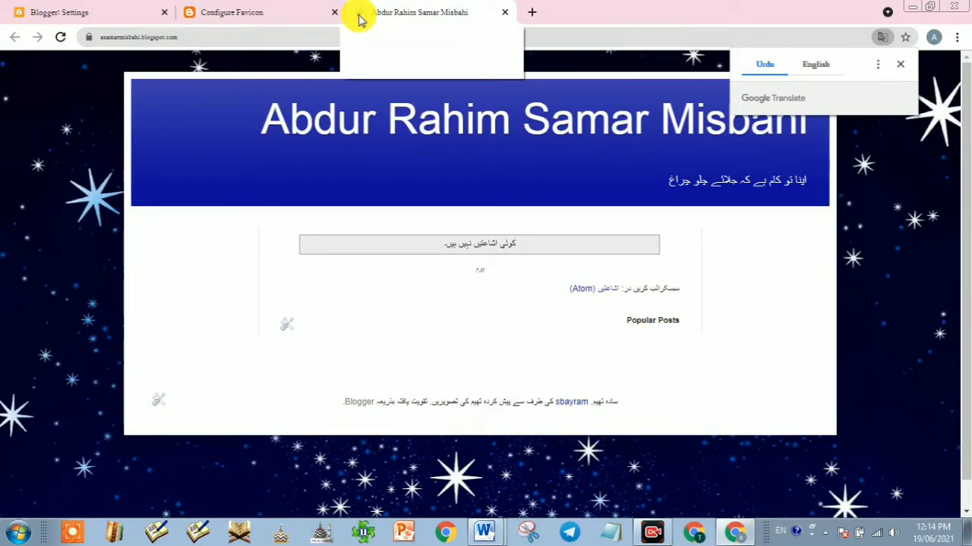
left_click(335, 12)
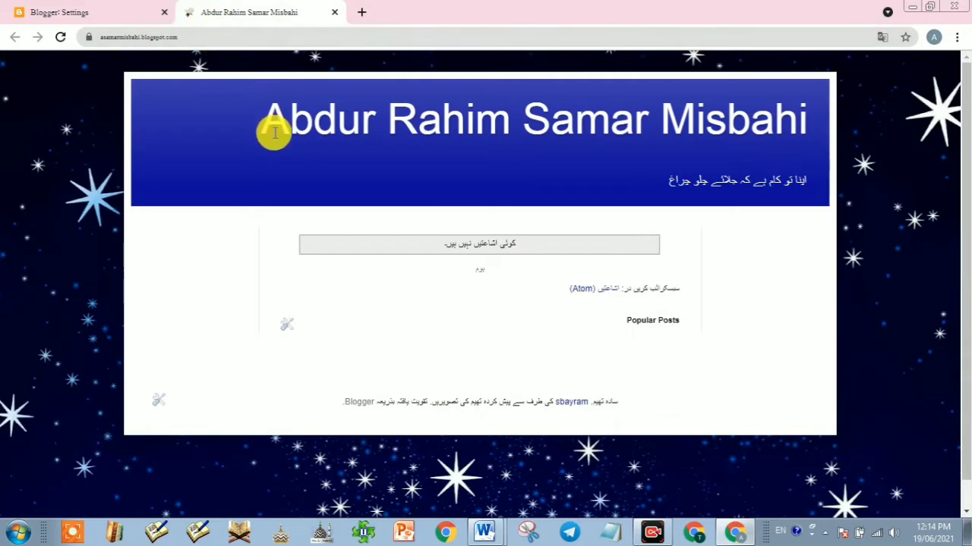
left_click(111, 13)
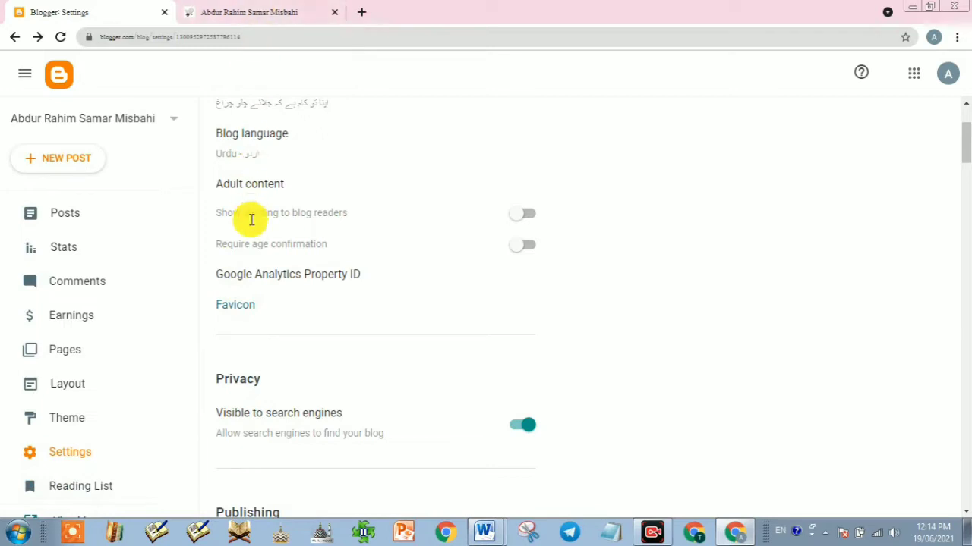
scroll(265, 406, "down", 2)
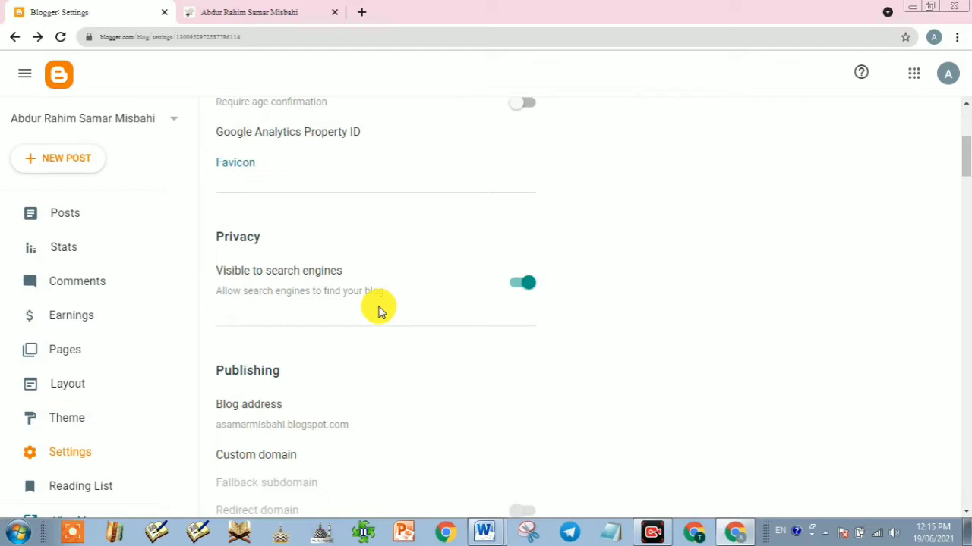
left_click(529, 288)
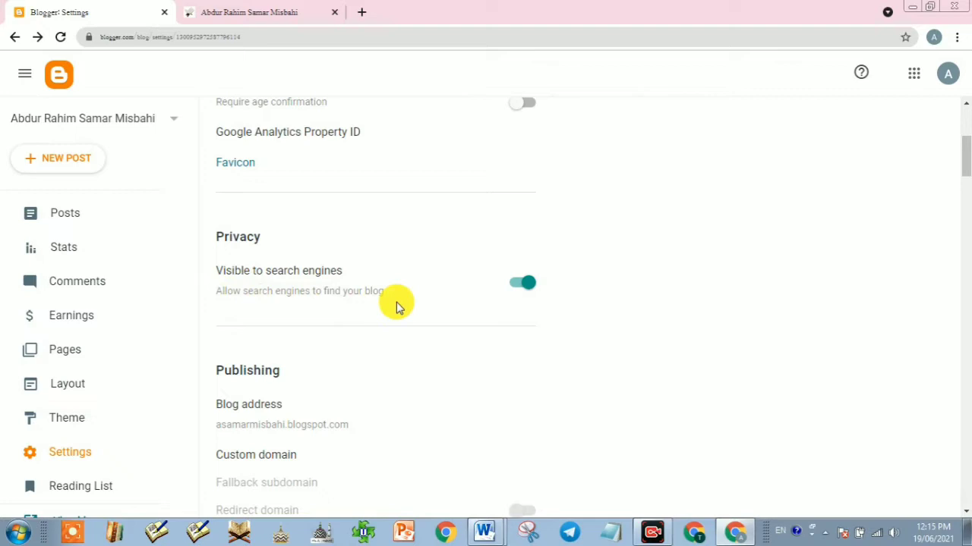
scroll(242, 375, "down", 1)
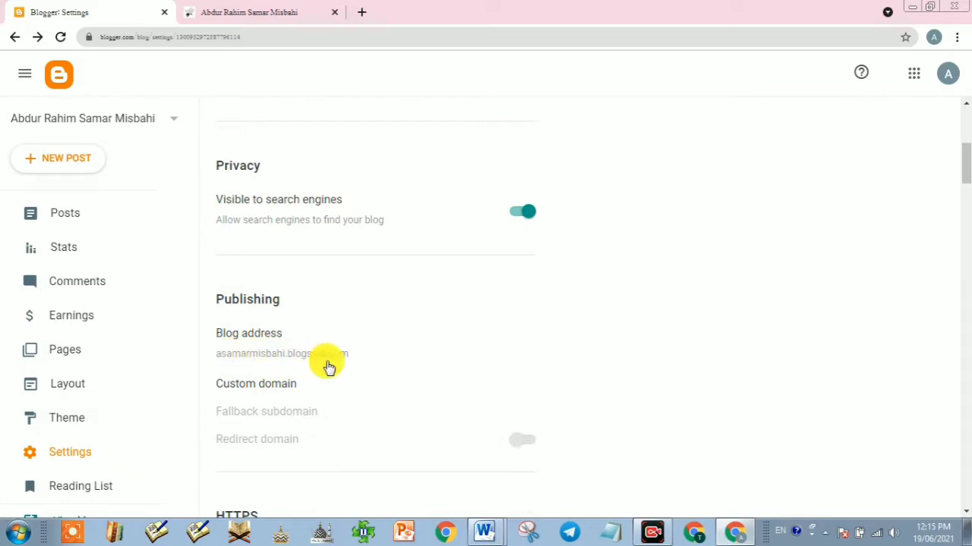
scroll(256, 365, "down", 3)
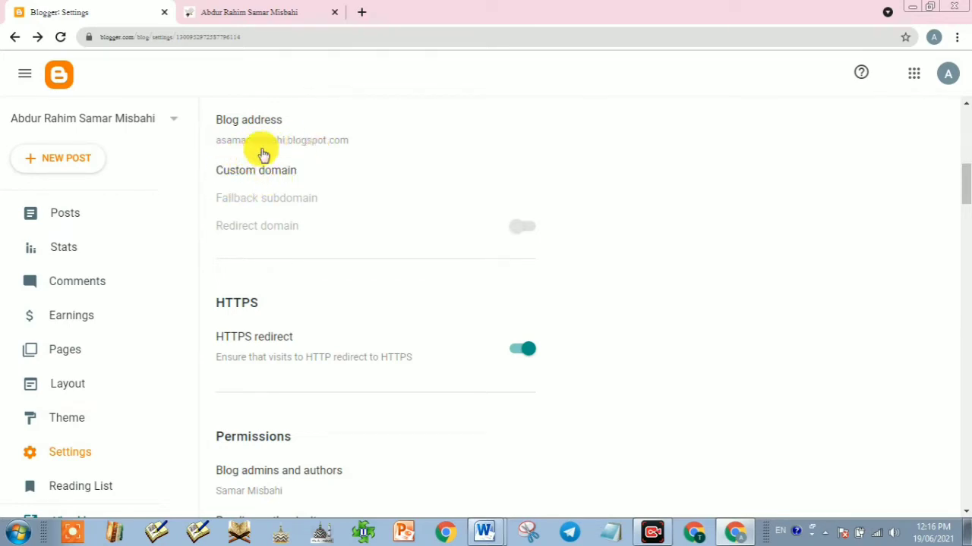
Step: Cancel the Blog address editor unchanged, check the HTTPS redirect toggle, then view the live blog tab
left_click(303, 144)
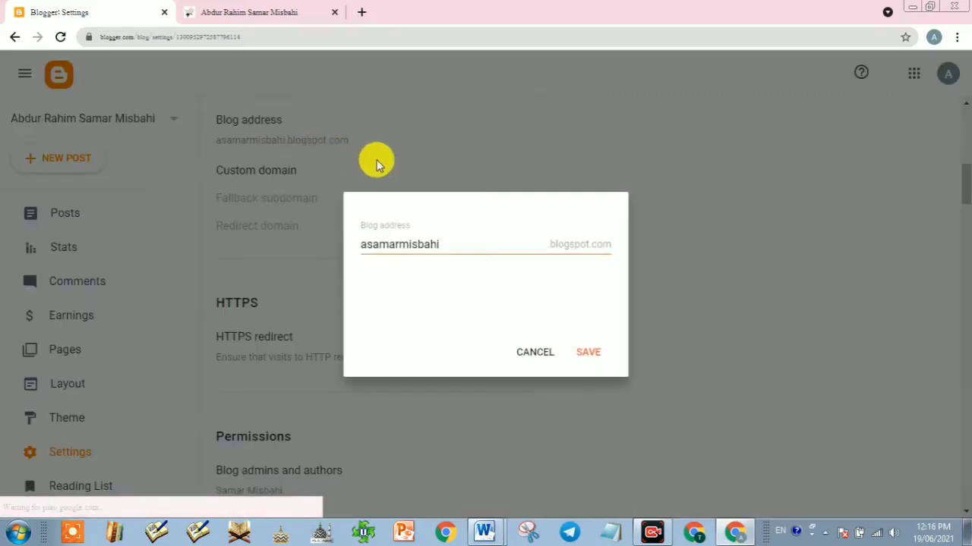
left_click(535, 354)
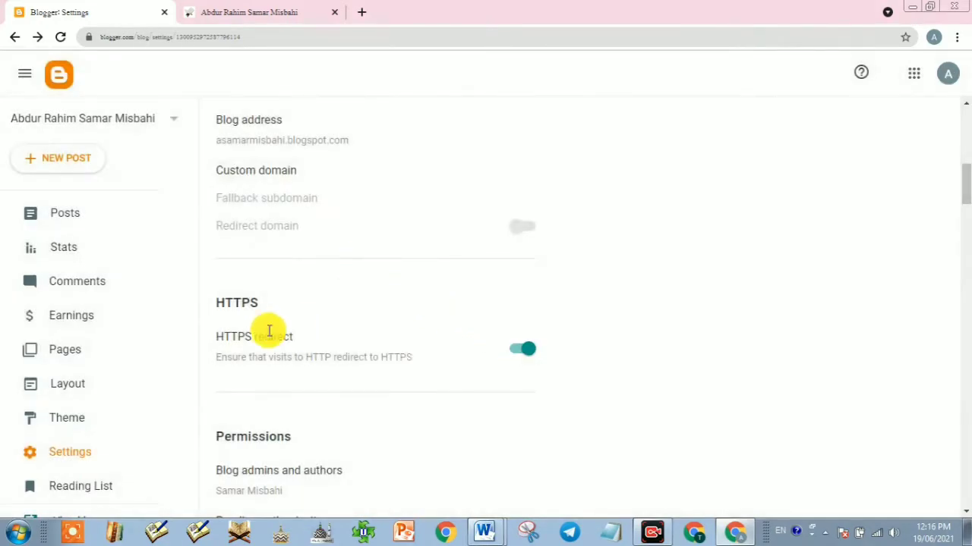
scroll(243, 329, "down", 1)
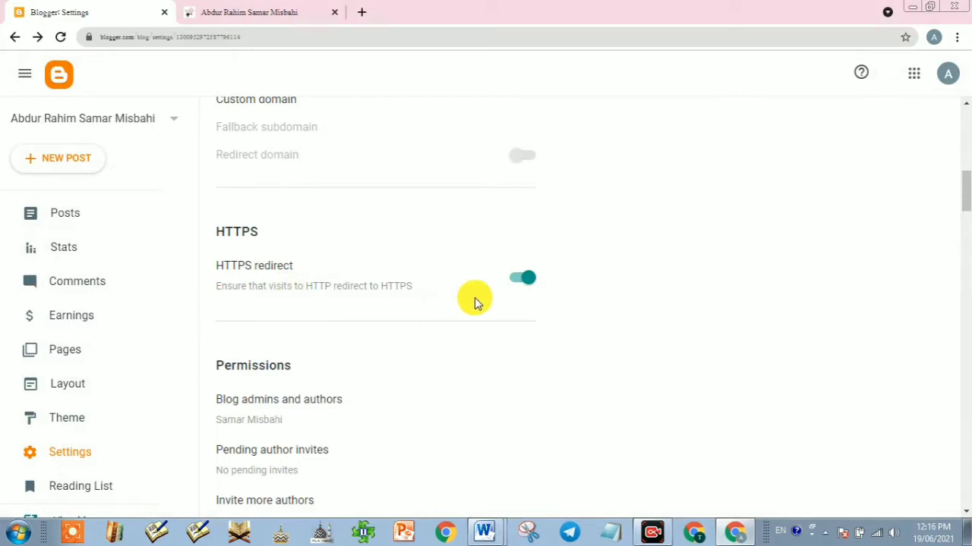
left_click(518, 284)
left_click(250, 8)
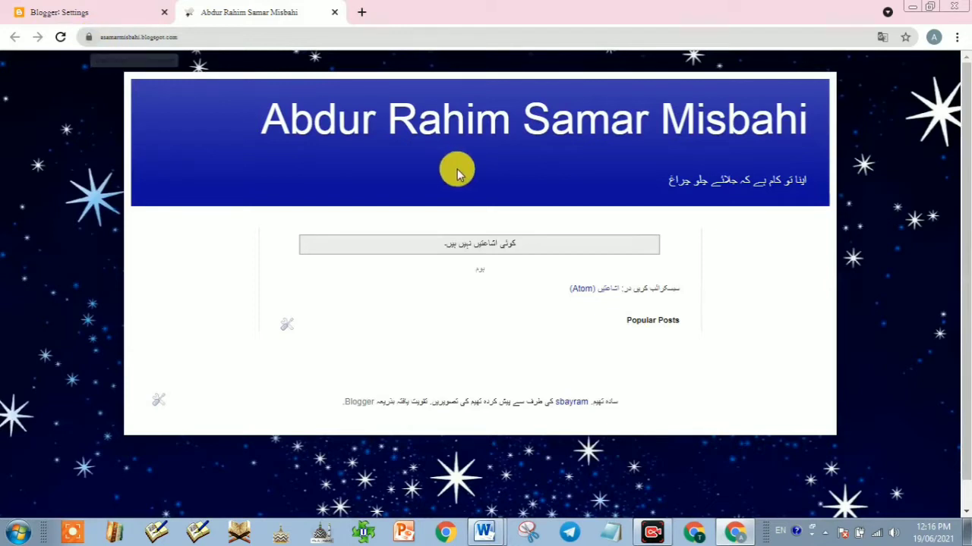
Step: Return to the Blogger: Settings tab and switch the HTTPS redirect toggle on
left_click(87, 12)
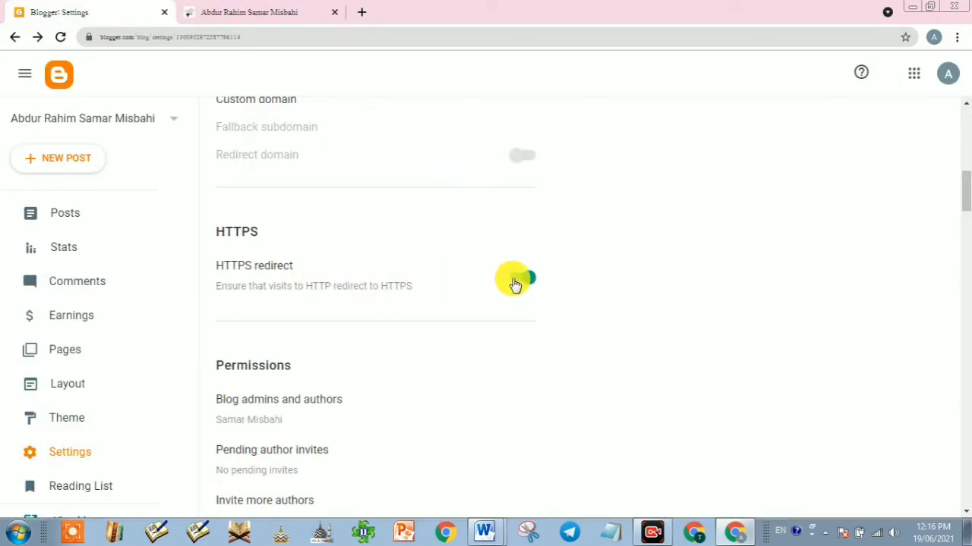
left_click(250, 15)
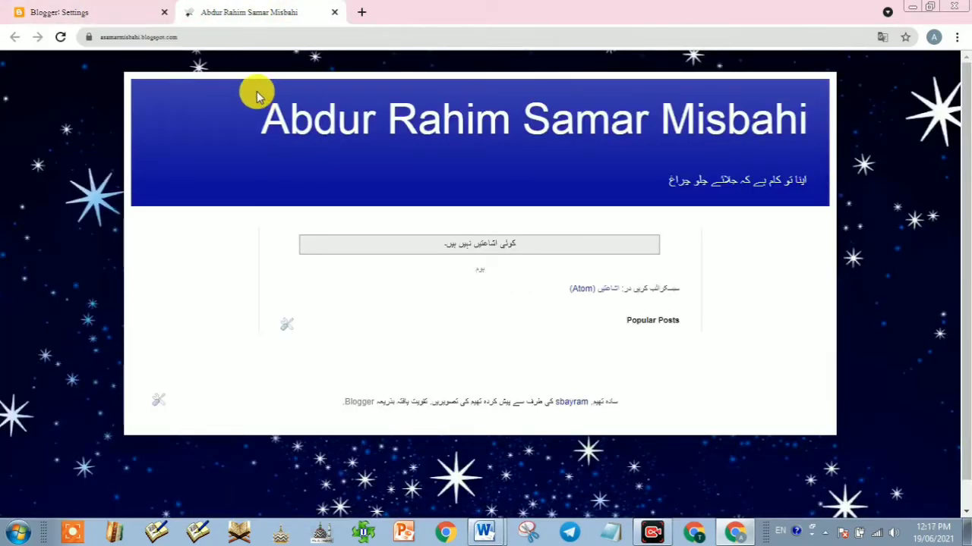
left_click(90, 10)
left_click(516, 291)
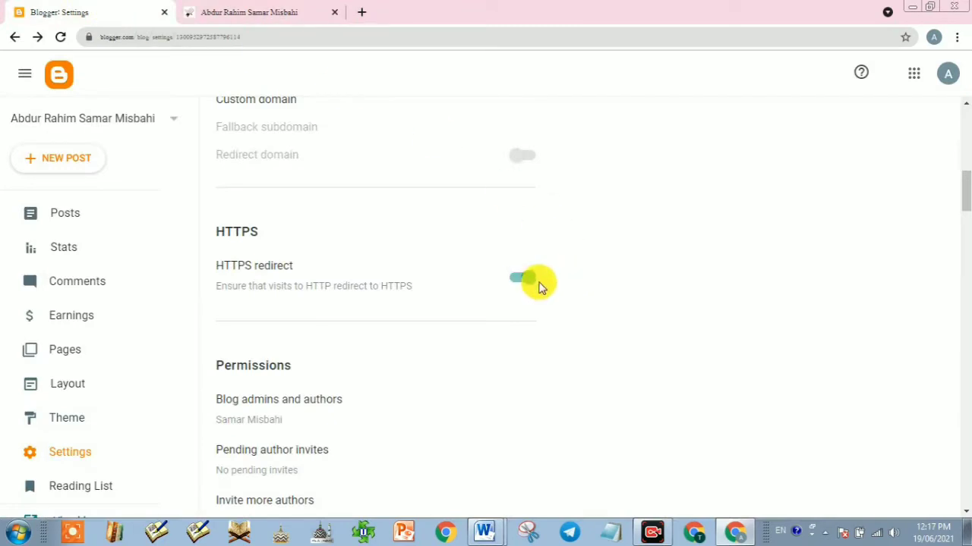
scroll(283, 358, "down", 1)
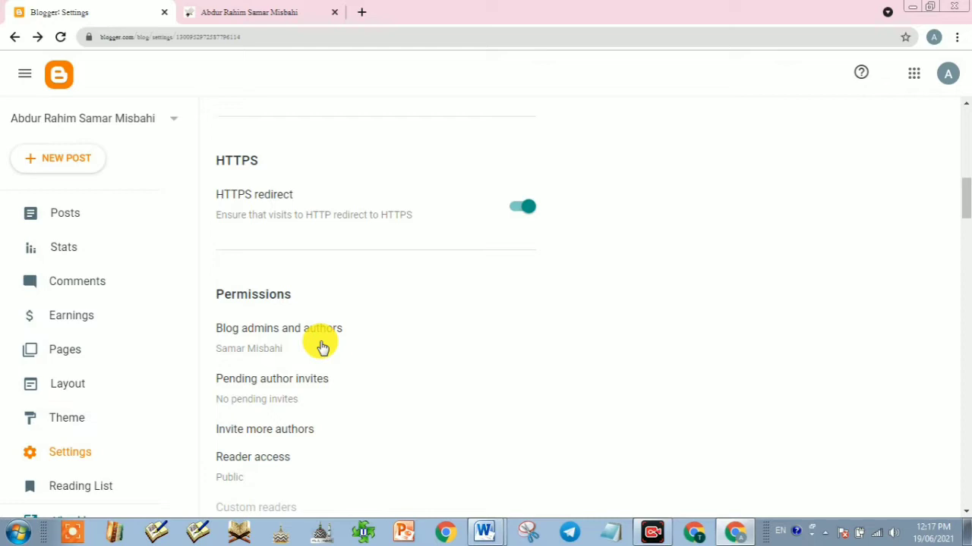
left_click(278, 340)
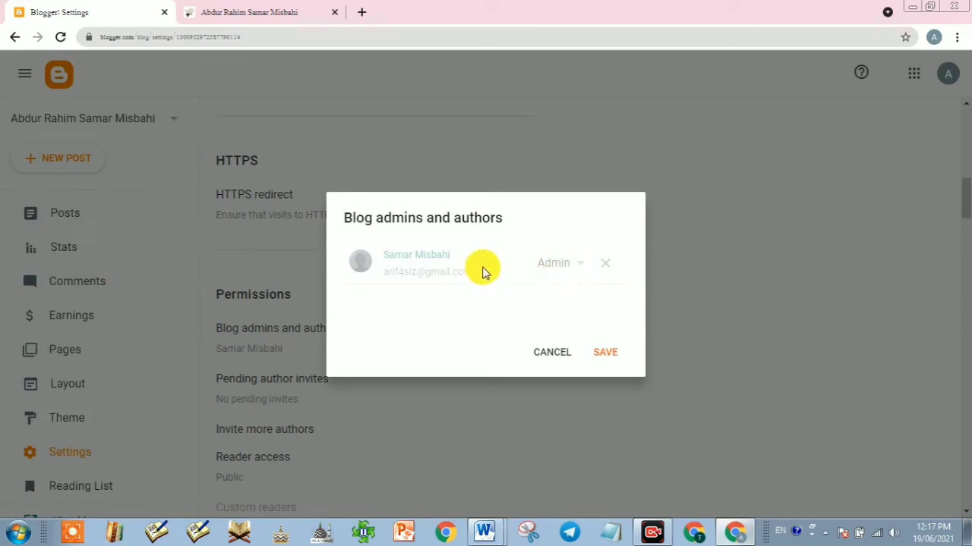
left_click(538, 353)
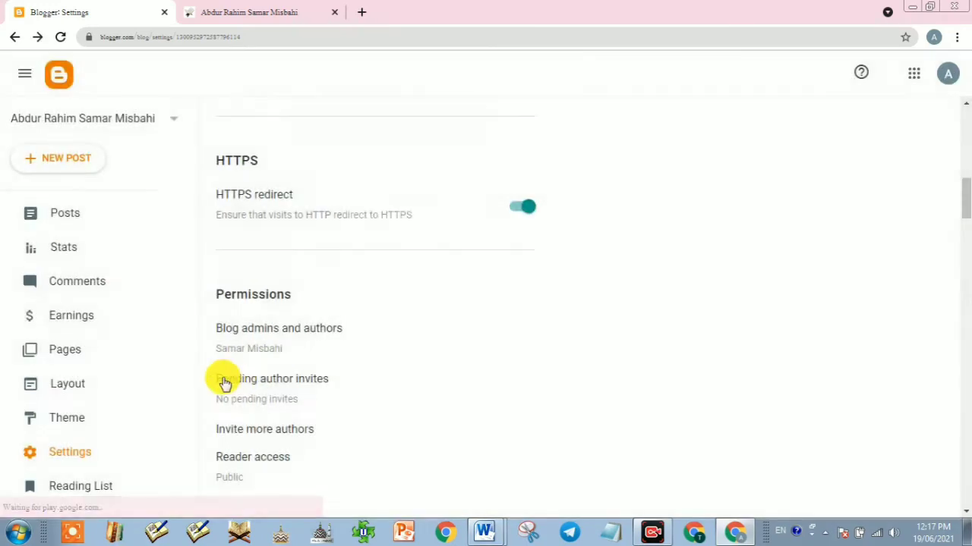
scroll(223, 382, "down", 1)
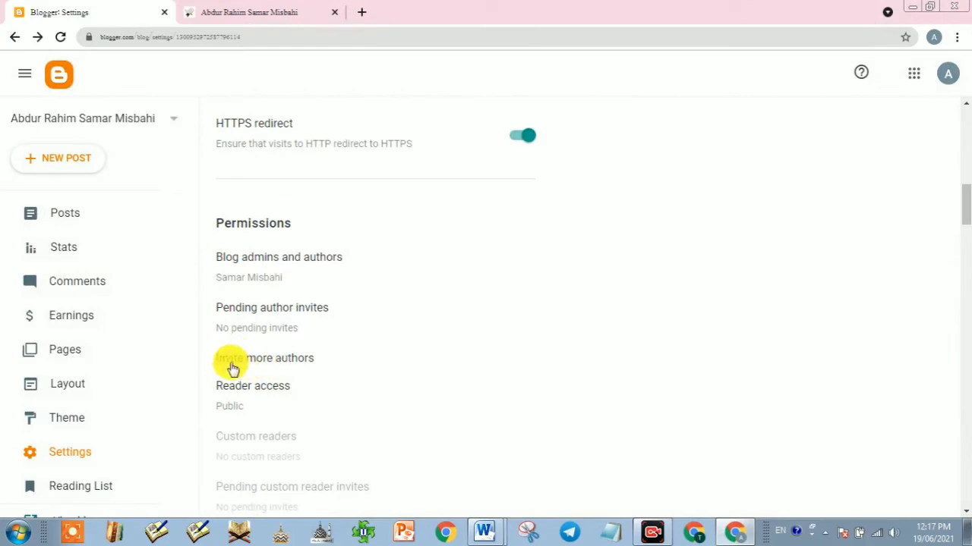
left_click(280, 367)
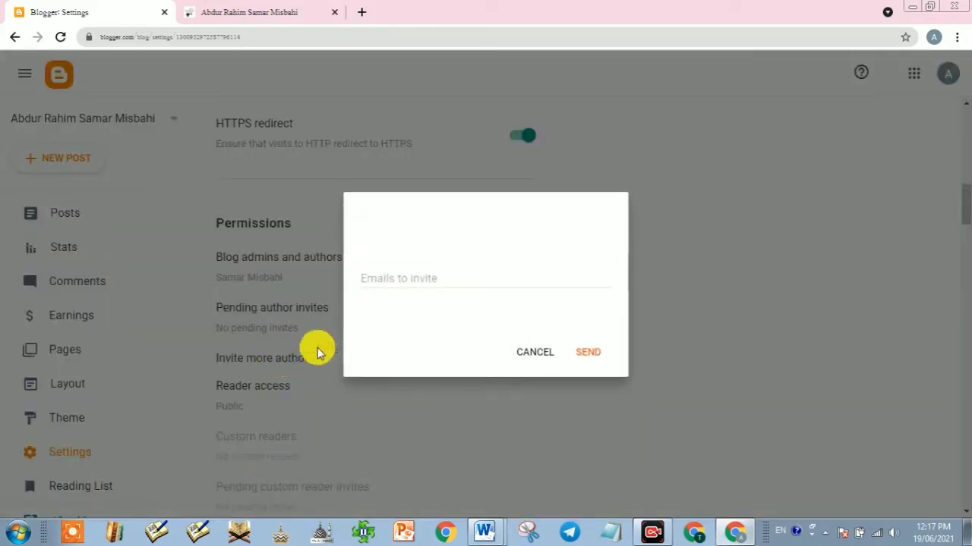
left_click(397, 275)
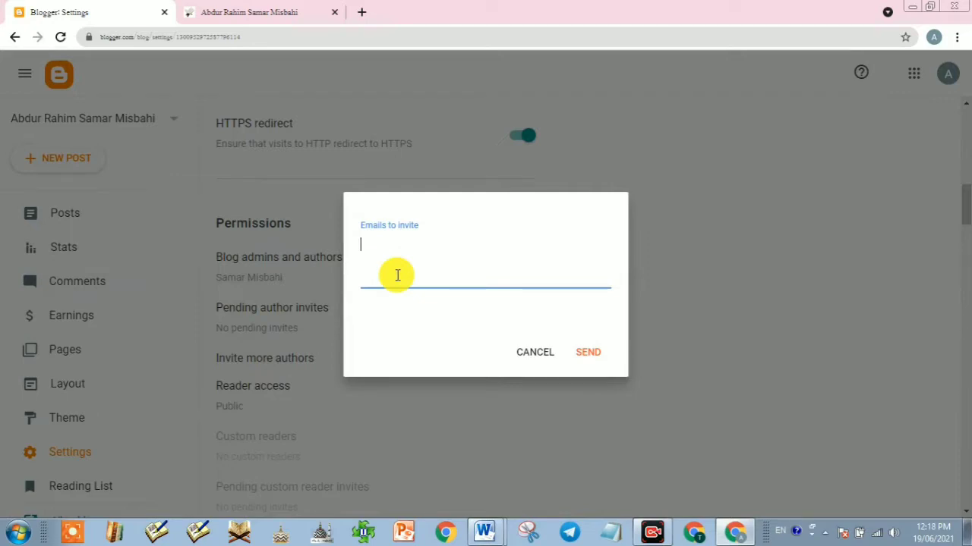
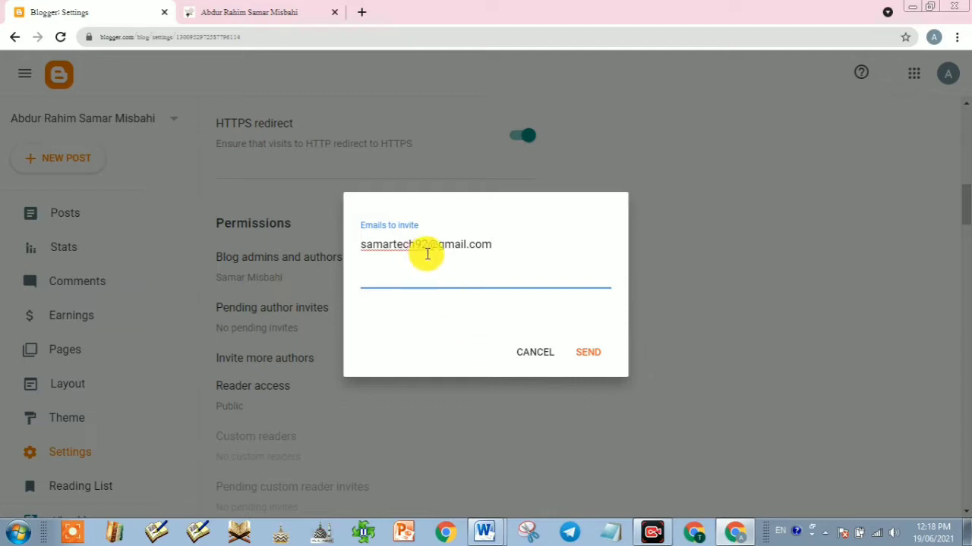
left_click(547, 355)
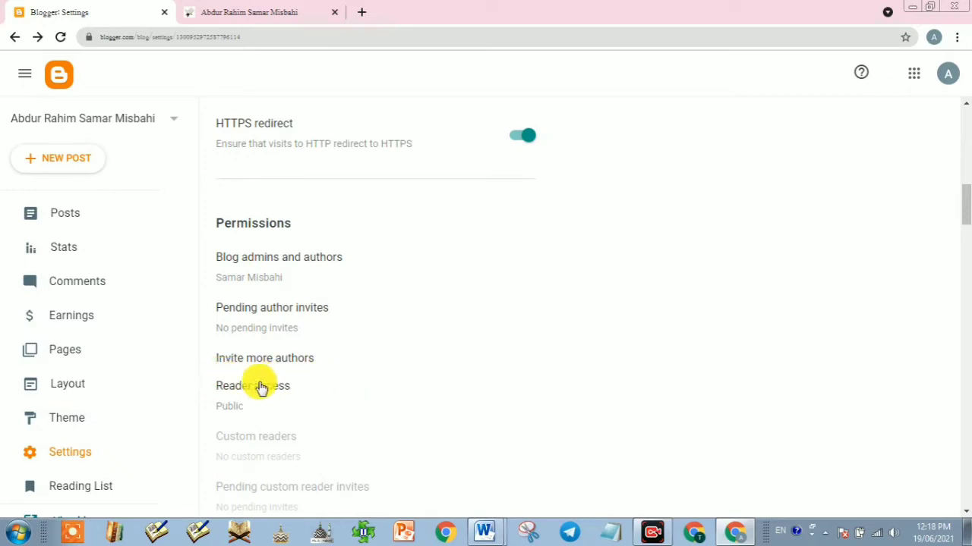
left_click(271, 281)
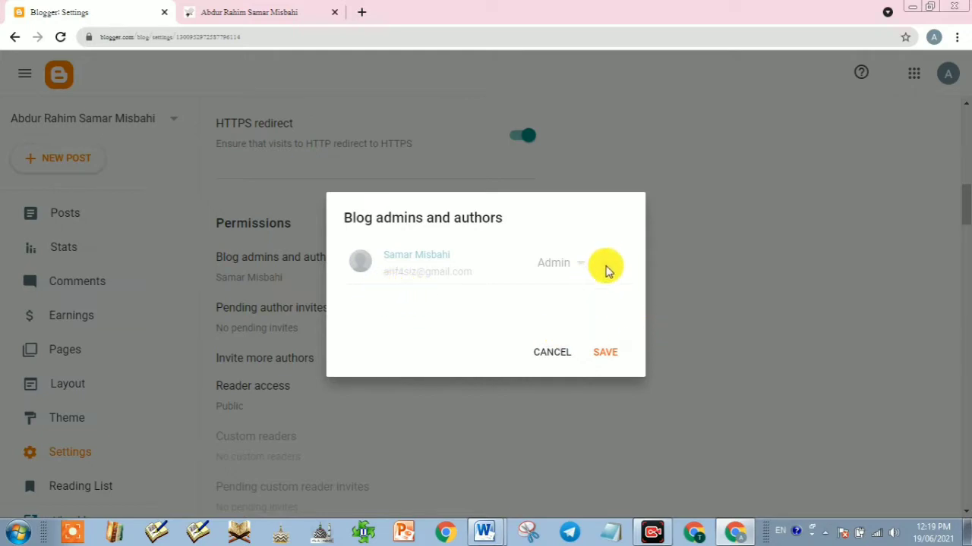
left_click(546, 356)
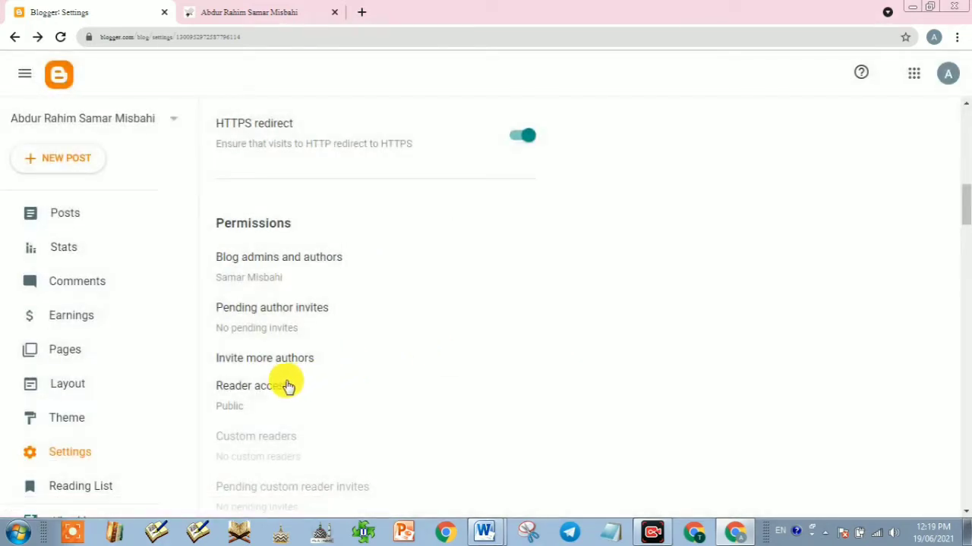
scroll(281, 401, "down", 2)
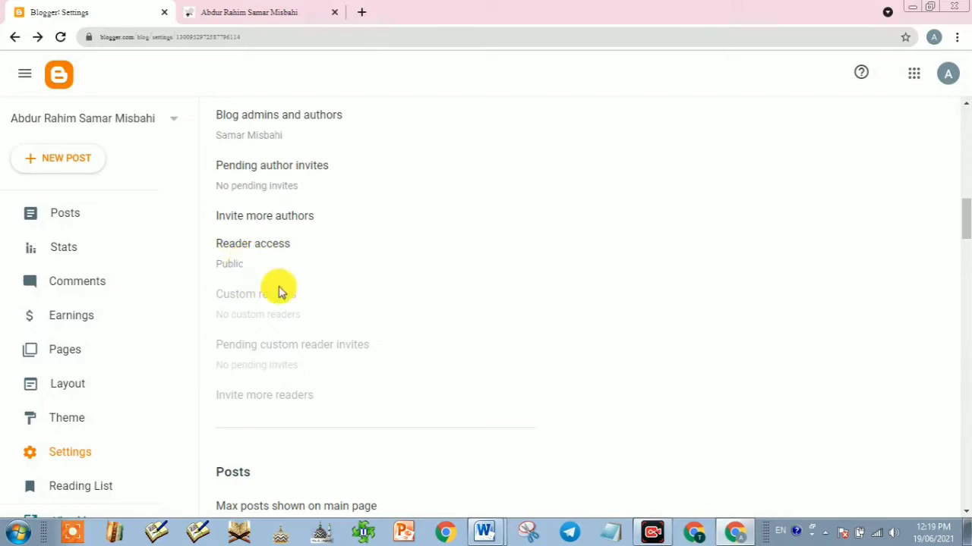
scroll(278, 360, "down", 2)
scroll(278, 360, "down", 1)
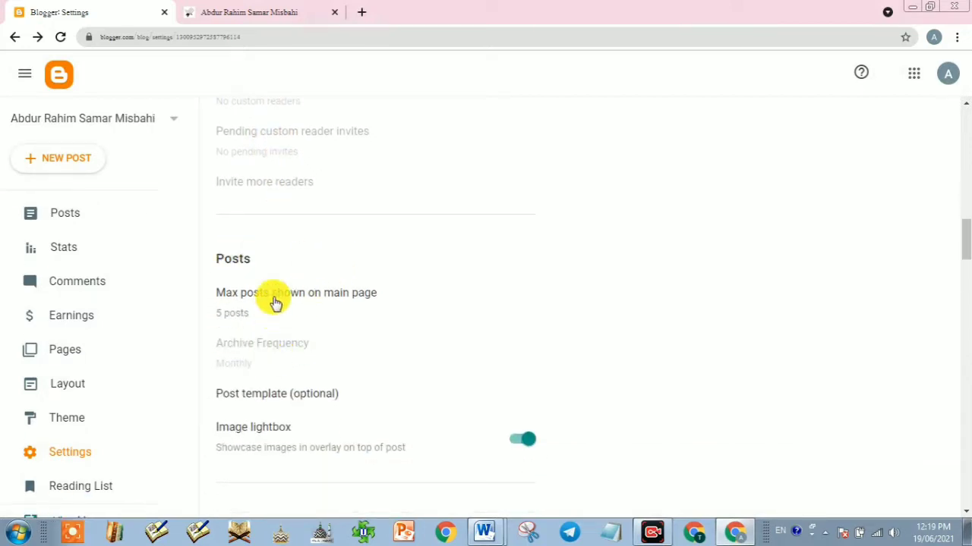
left_click(212, 11)
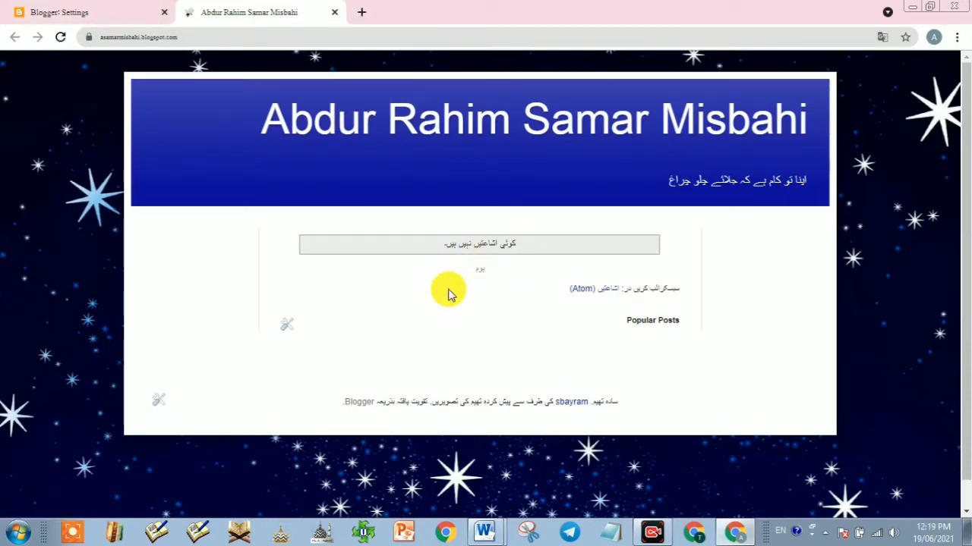
left_click(65, 9)
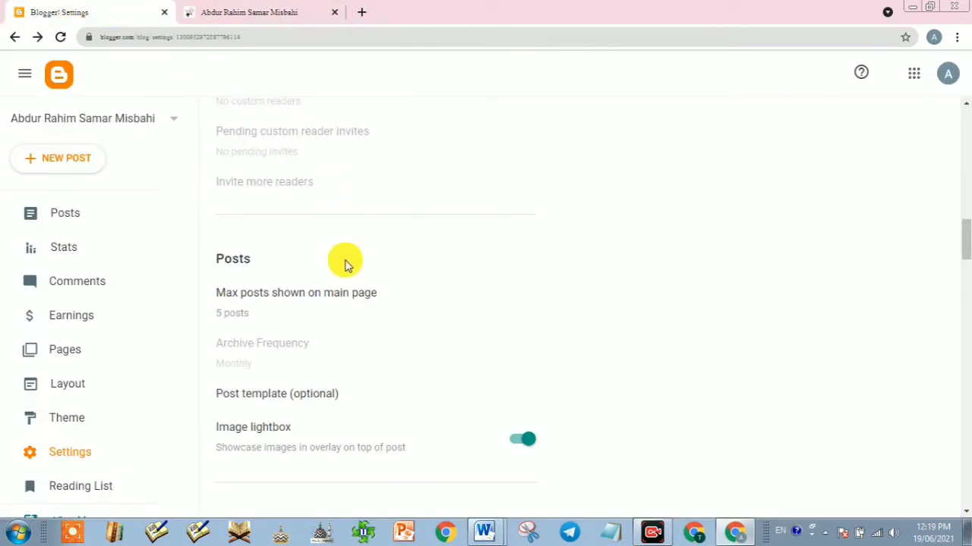
Step: Change Max posts shown on main page to 5 and save
left_click(244, 315)
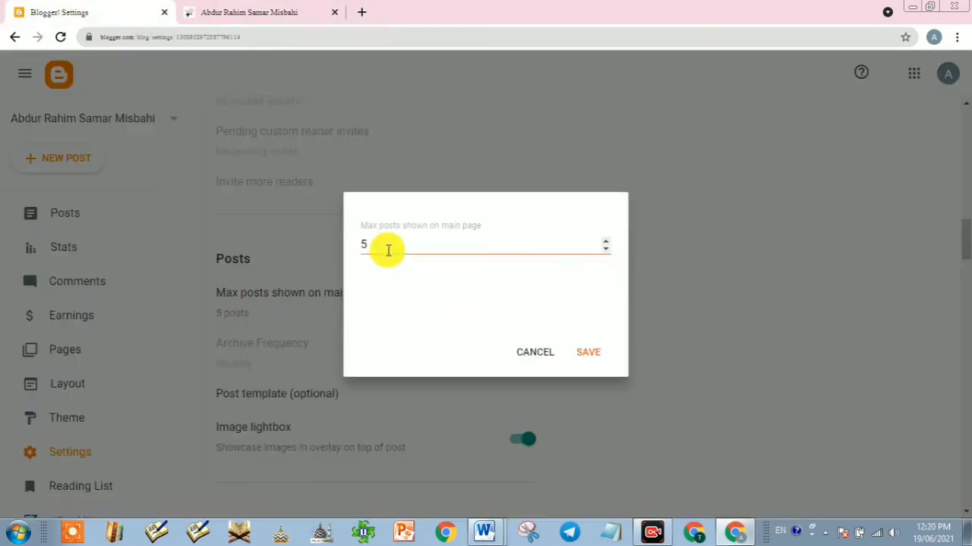
type("10")
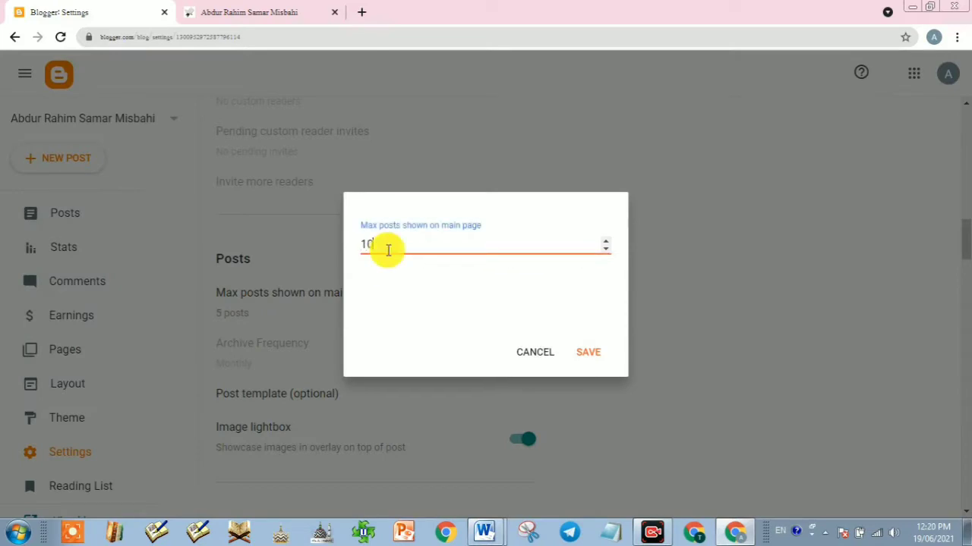
key("BackSpace")
key("BackSpace")
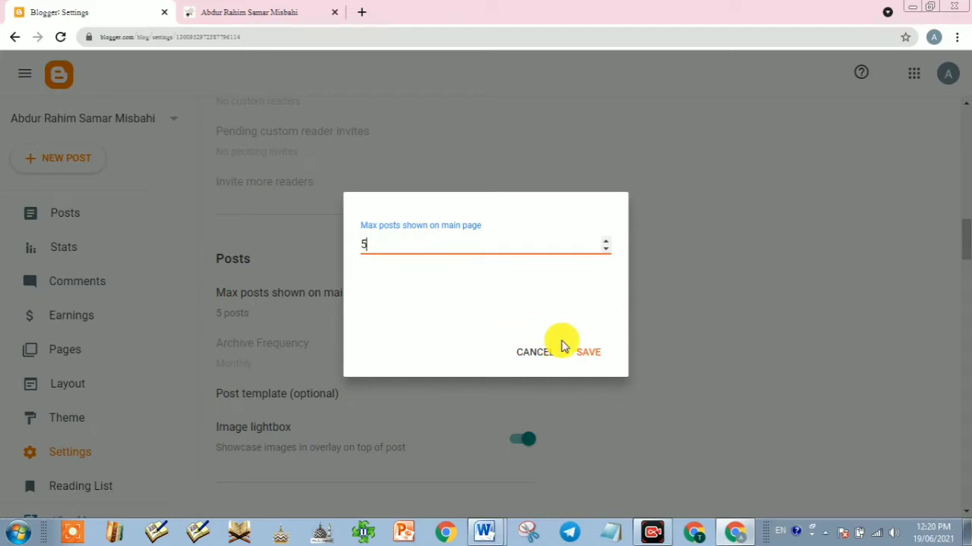
left_click(580, 354)
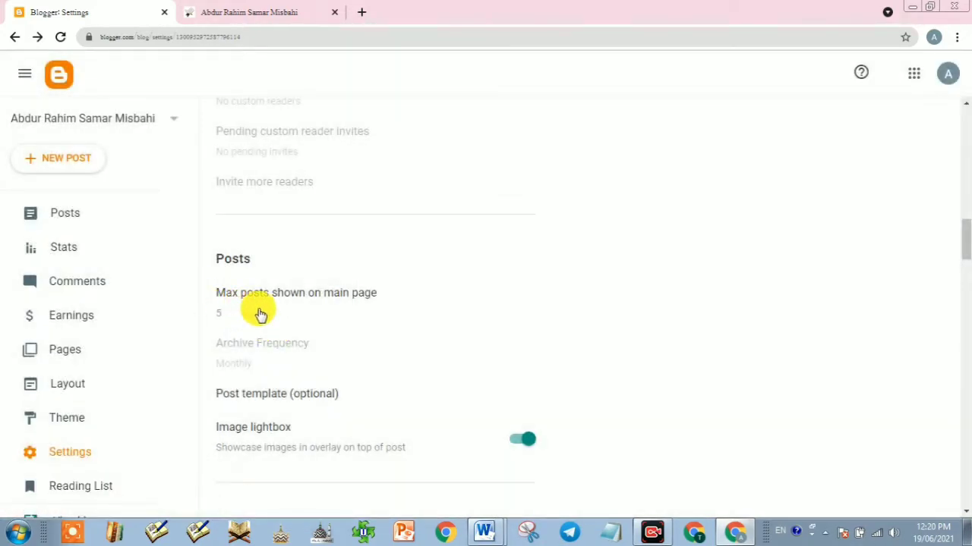
scroll(294, 315, "down", 1)
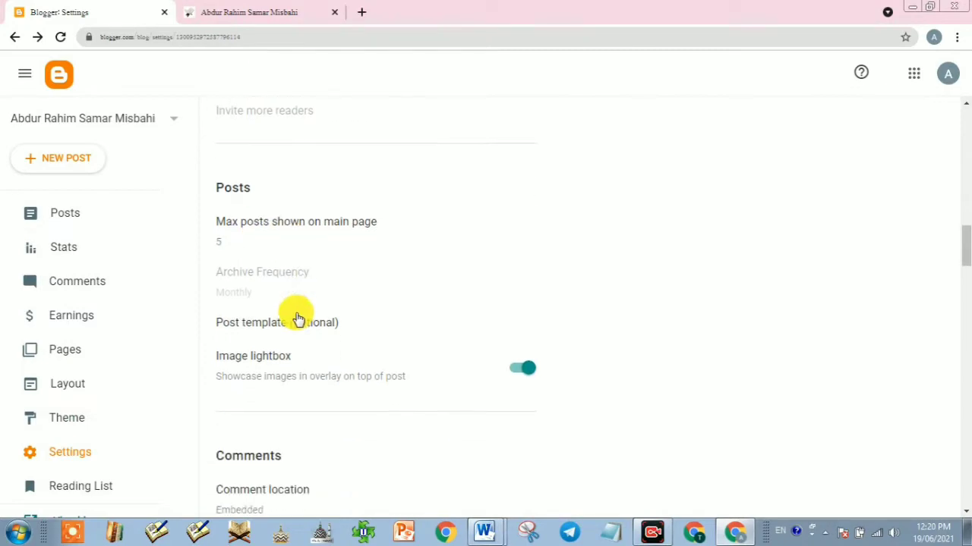
scroll(315, 340, "down", 1)
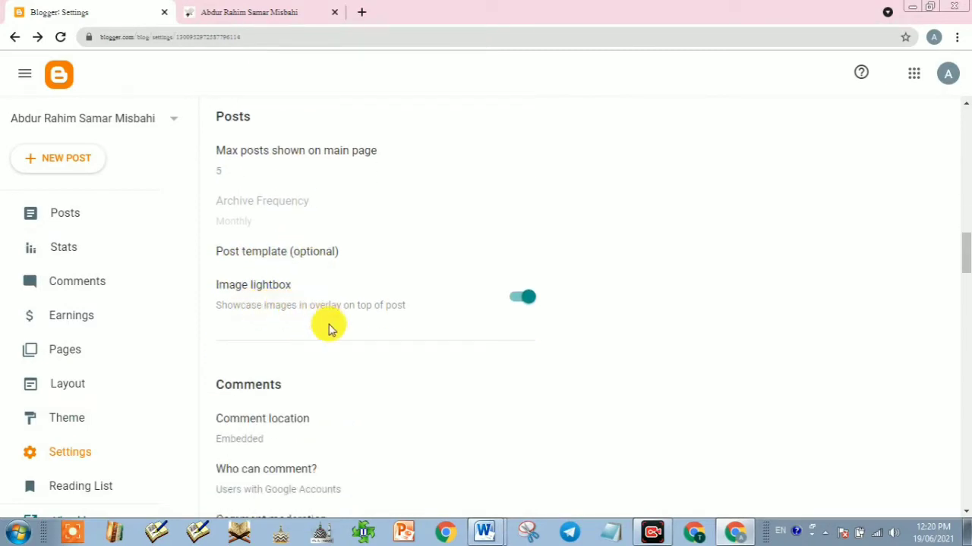
scroll(373, 330, "down", 2)
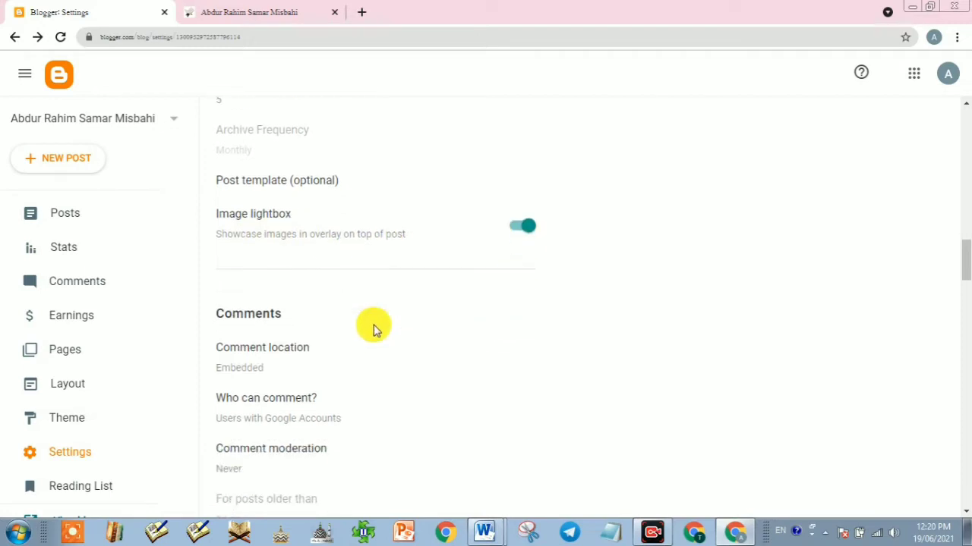
scroll(334, 336, "down", 2)
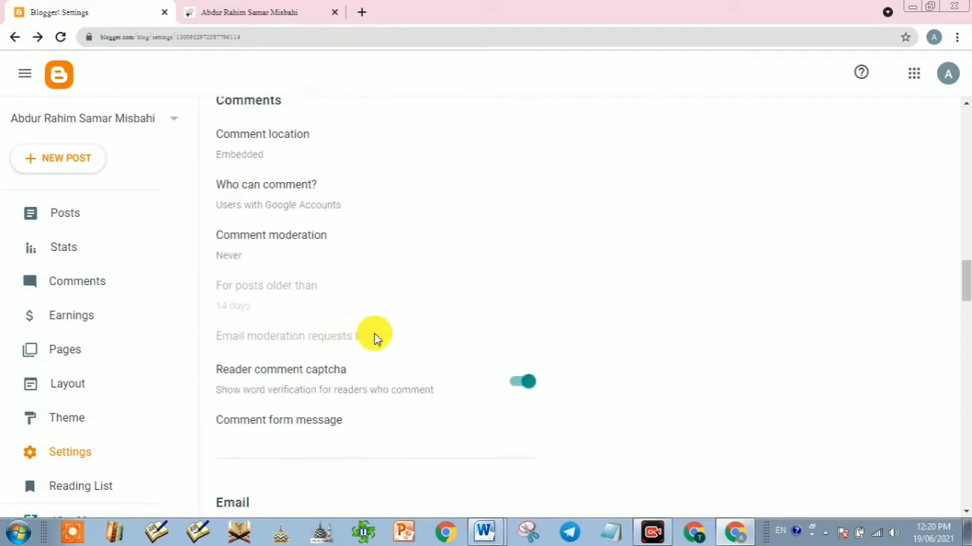
scroll(382, 372, "down", 5)
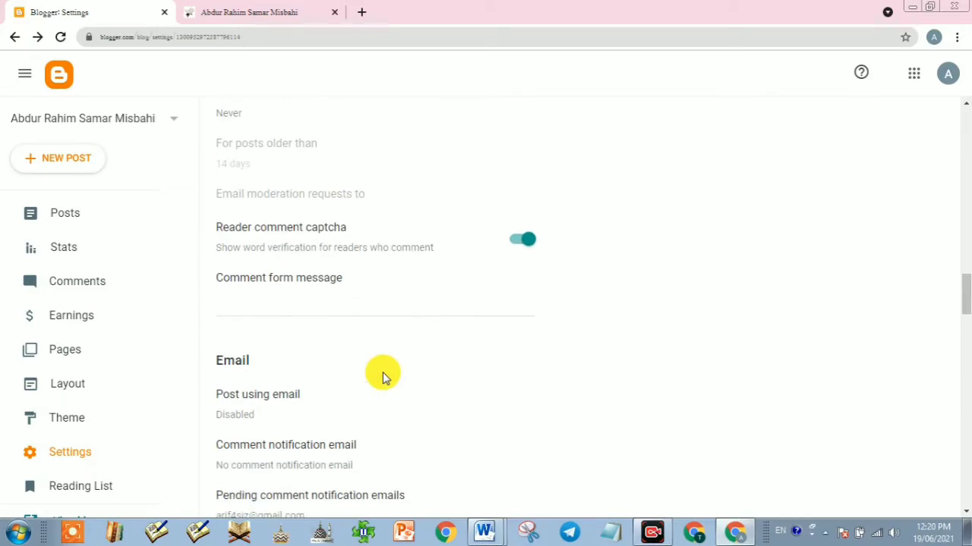
scroll(380, 377, "down", 2)
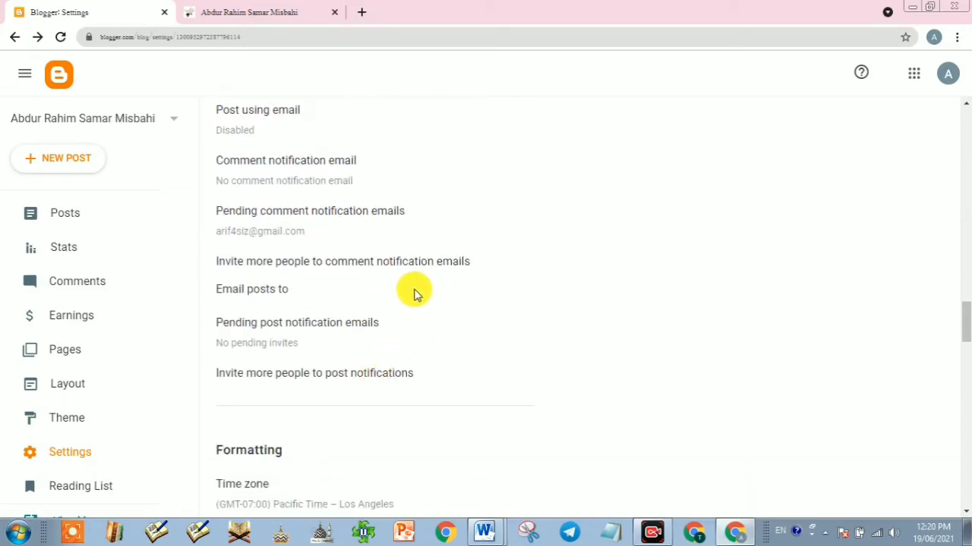
scroll(433, 335, "down", 3)
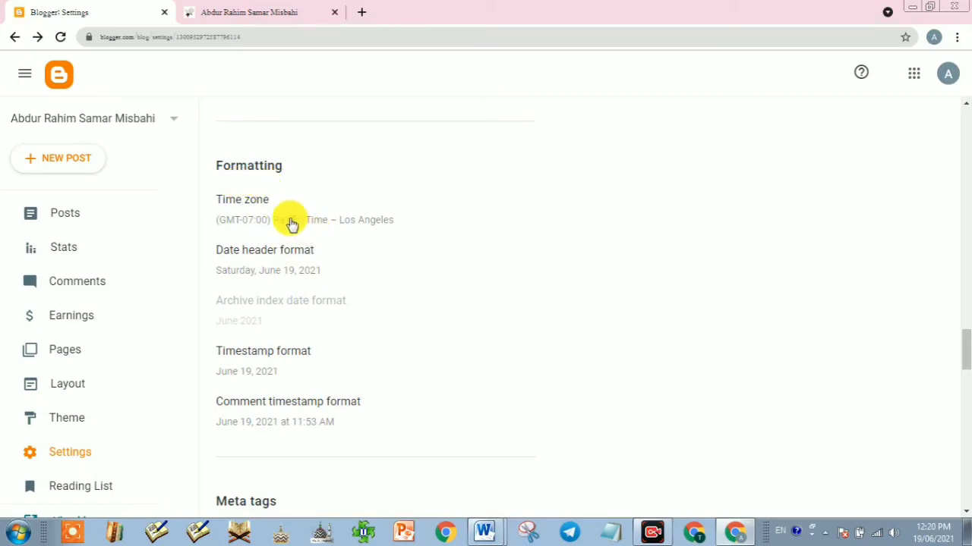
Step: Cancel the Time zone choices unchanged and open a new browser tab showing Google
left_click(291, 224)
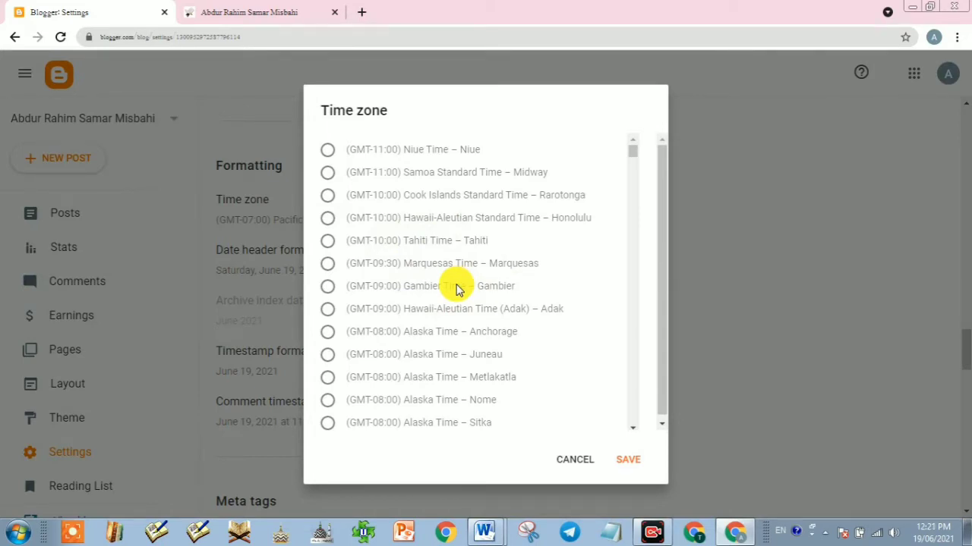
left_click(574, 458)
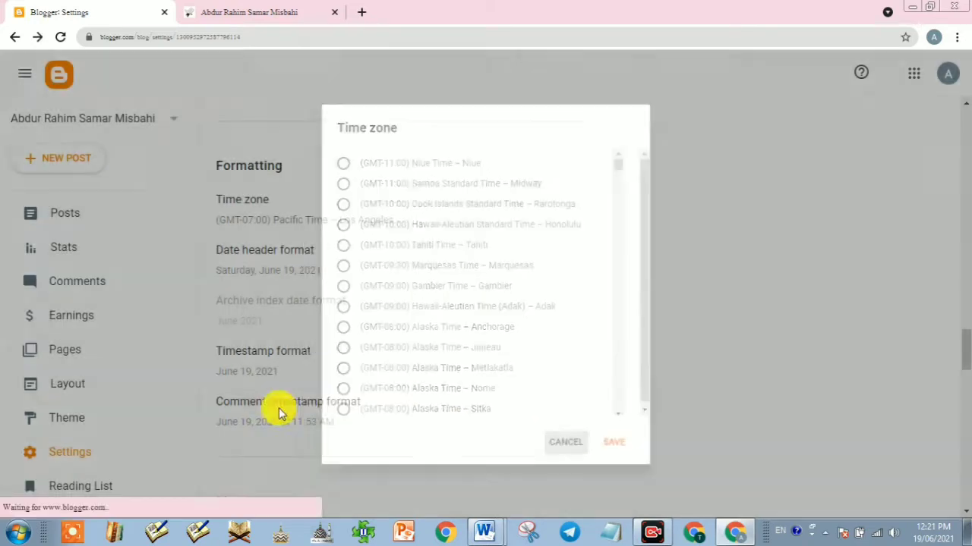
scroll(302, 357, "down", 3)
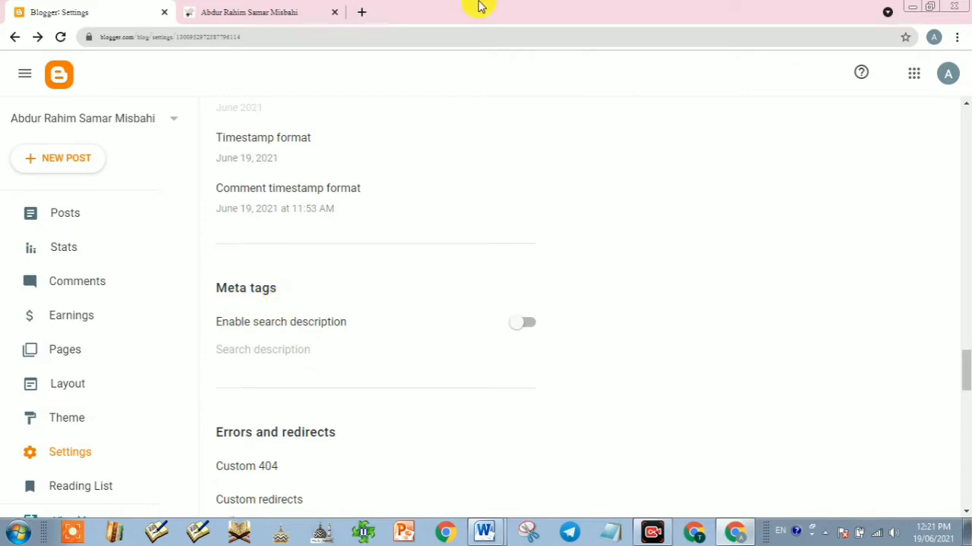
left_click(362, 12)
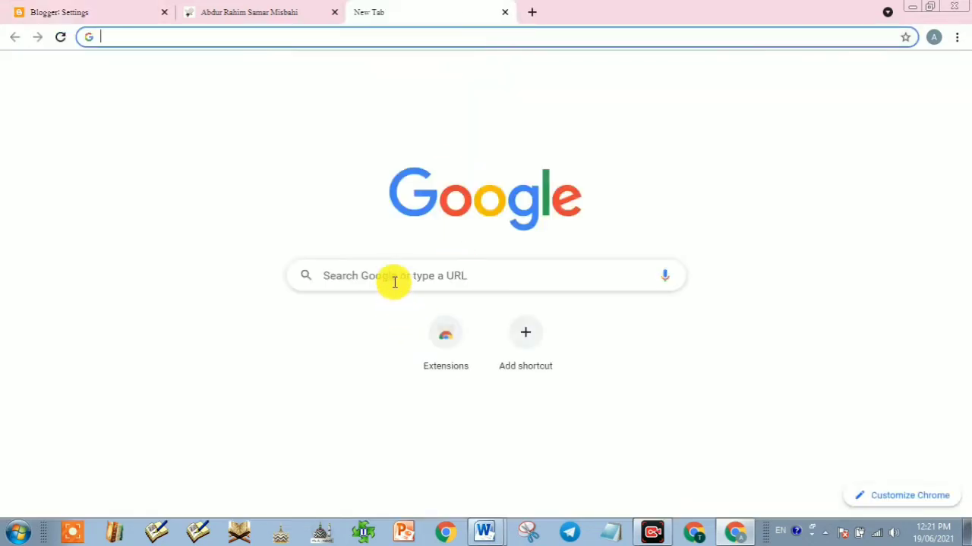
Step: Search Google for 'sunnipaighamnepal', then return to the Blogger Settings tab
left_click(394, 281)
type("sunnipaighamnepal")
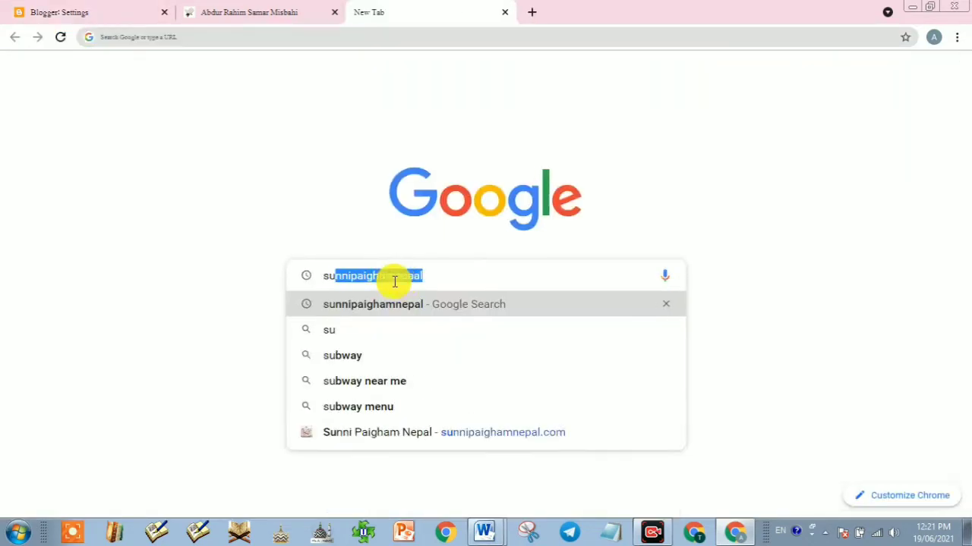
key("Return")
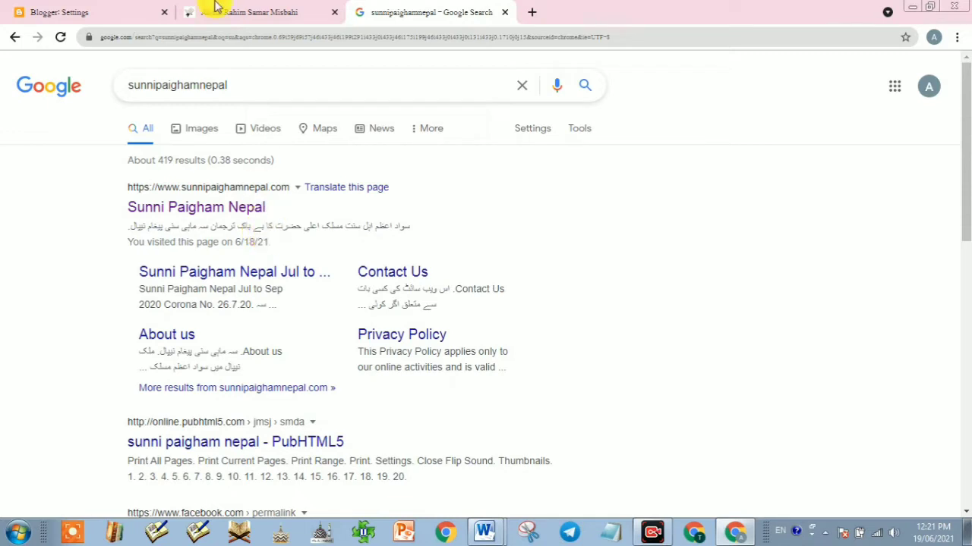
left_click(80, 13)
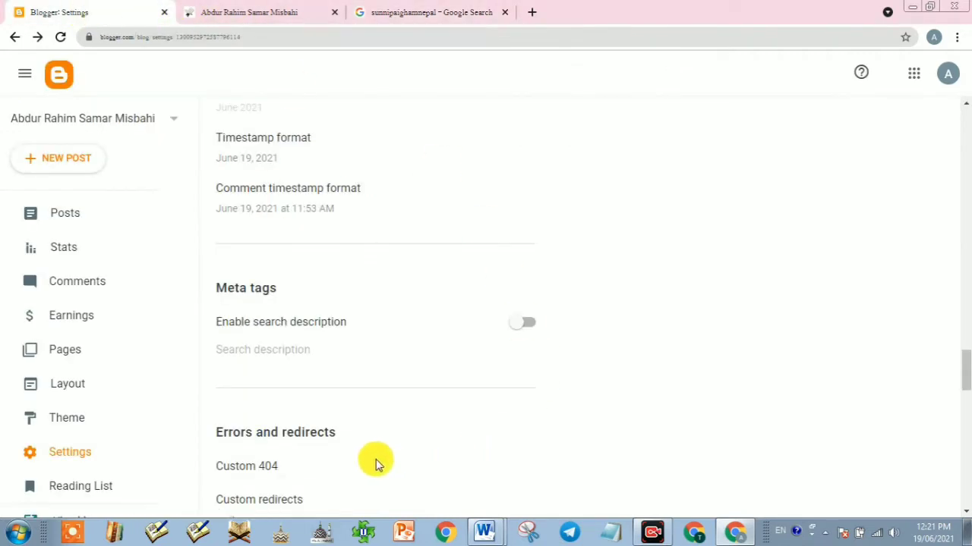
Step: Enable the search description and save it as the Urdu tagline 'اپنا تو کام ہے کہ جلاتے چلو چراغ'
left_click(522, 323)
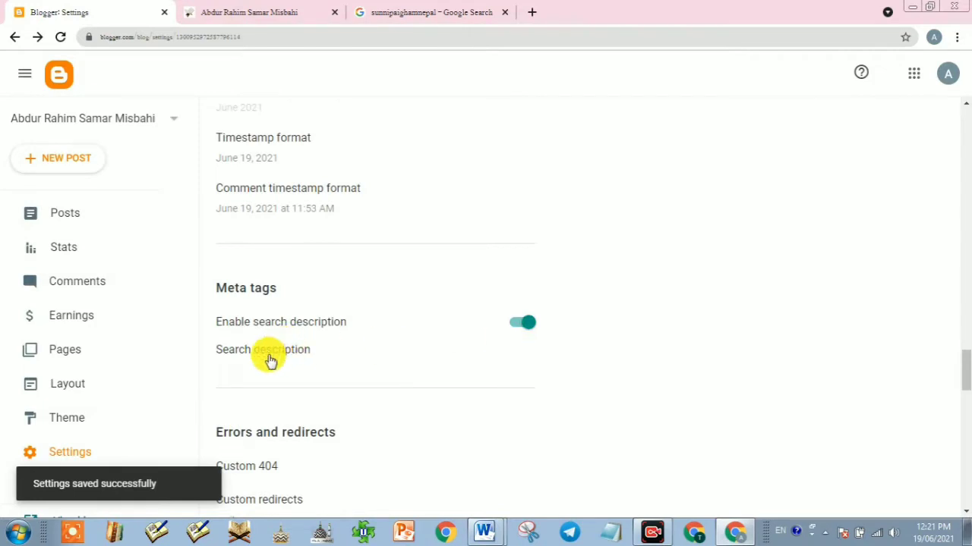
left_click(282, 351)
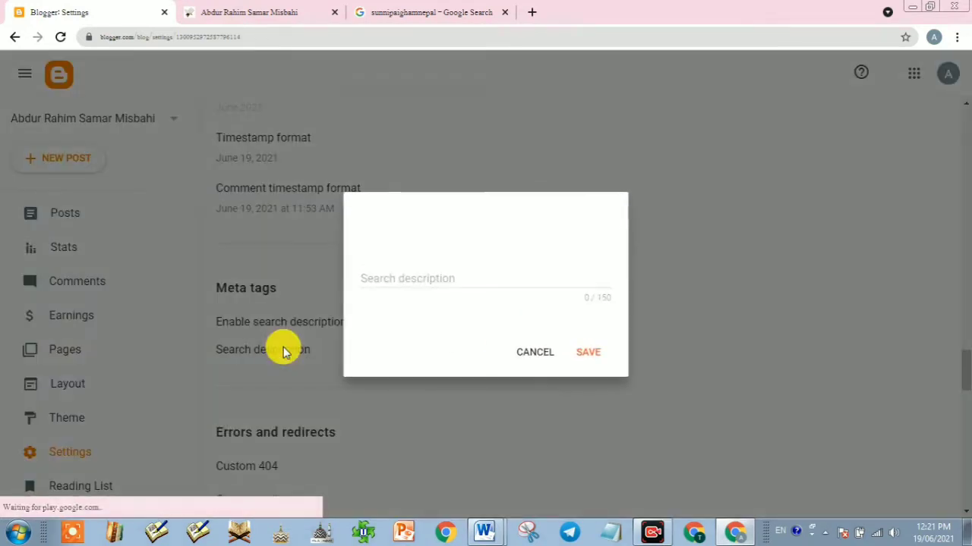
left_click(396, 280)
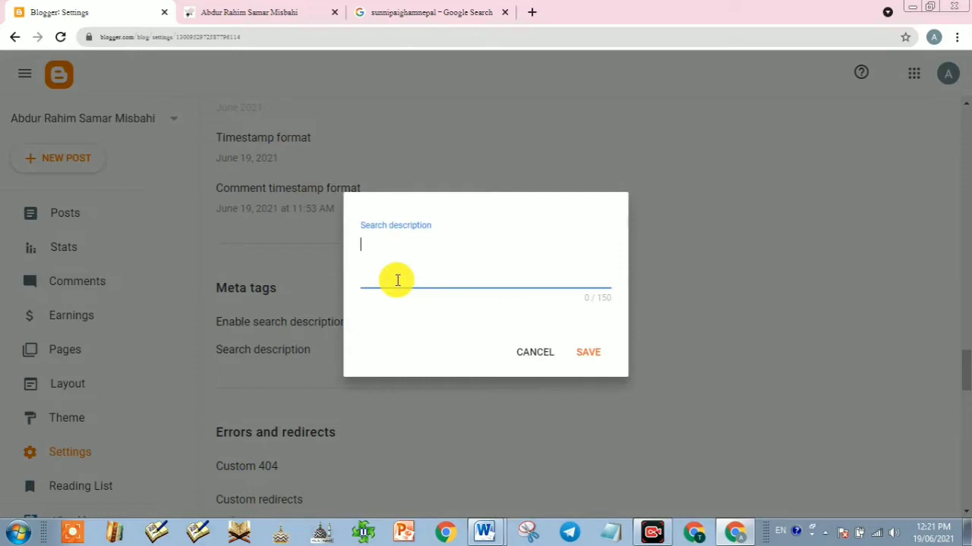
key("alt+shift")
type("اپنا تو کام ہے کہ جلاتے")
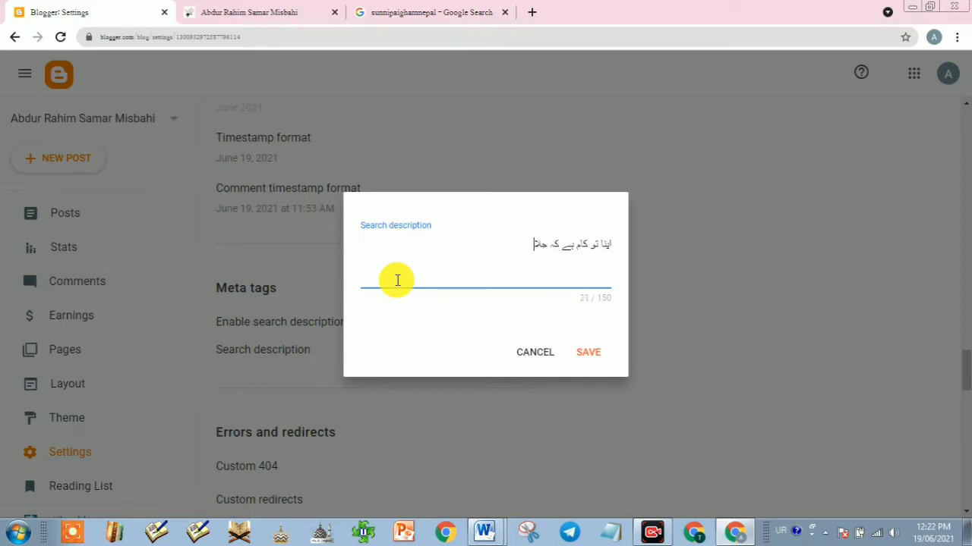
type(" چلو چراغ")
left_click(590, 357)
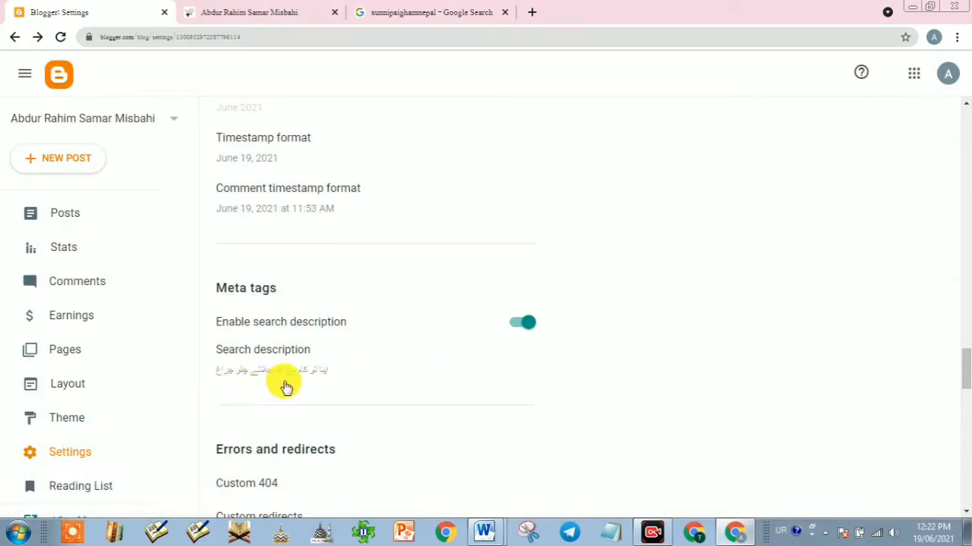
scroll(284, 388, "down", 2)
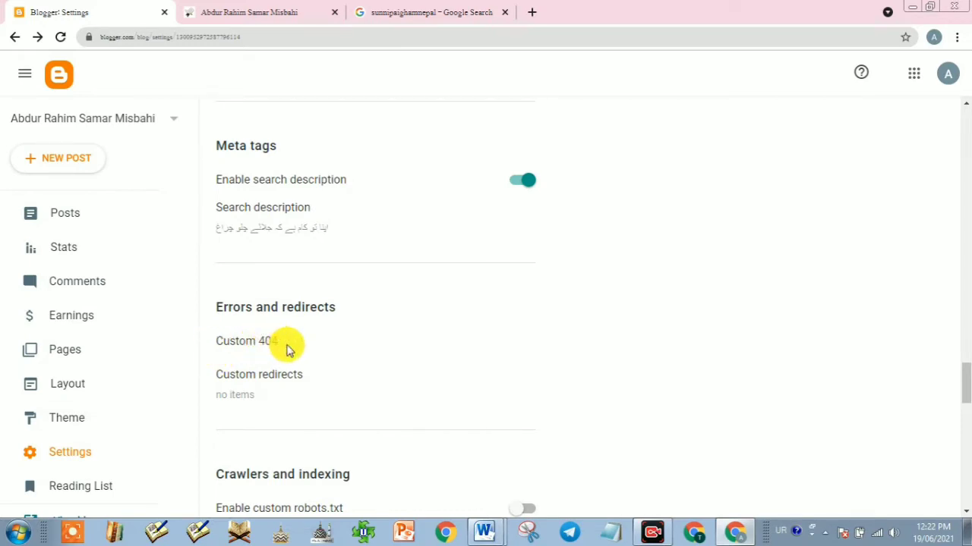
Step: Save 'معاف کریں یہ صفحہ موجود نہیں ہے' as the Custom 404 message
left_click(251, 342)
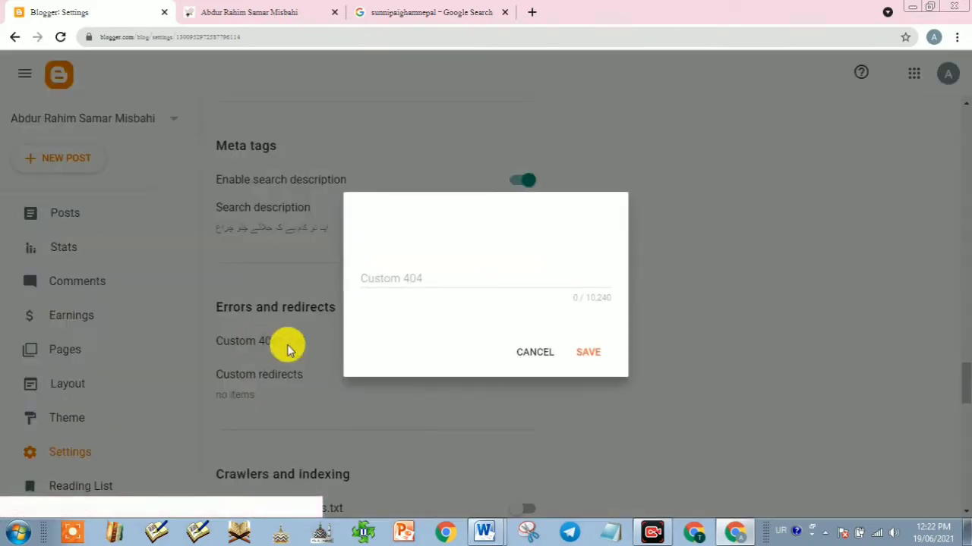
left_click(399, 282)
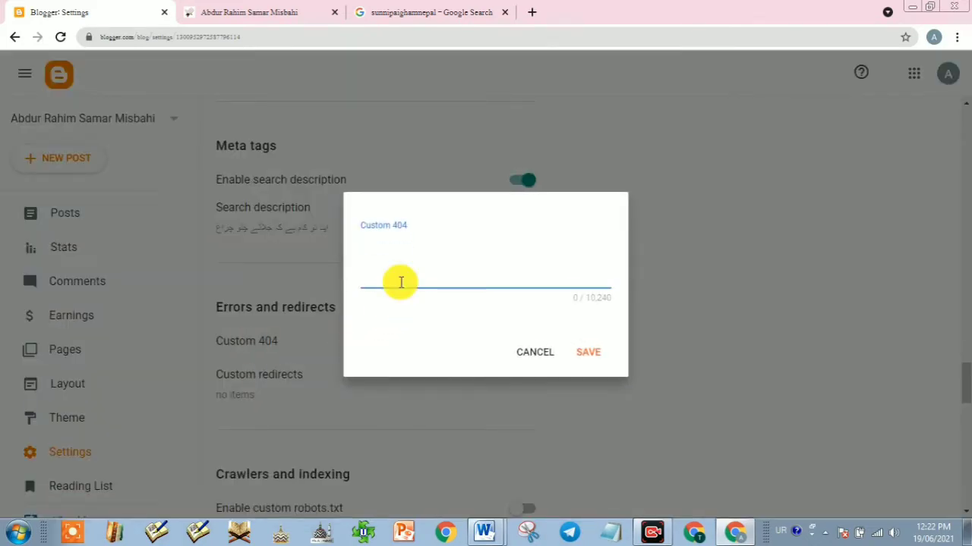
type("معاف کریں یہ صفحہ موجود نہی")
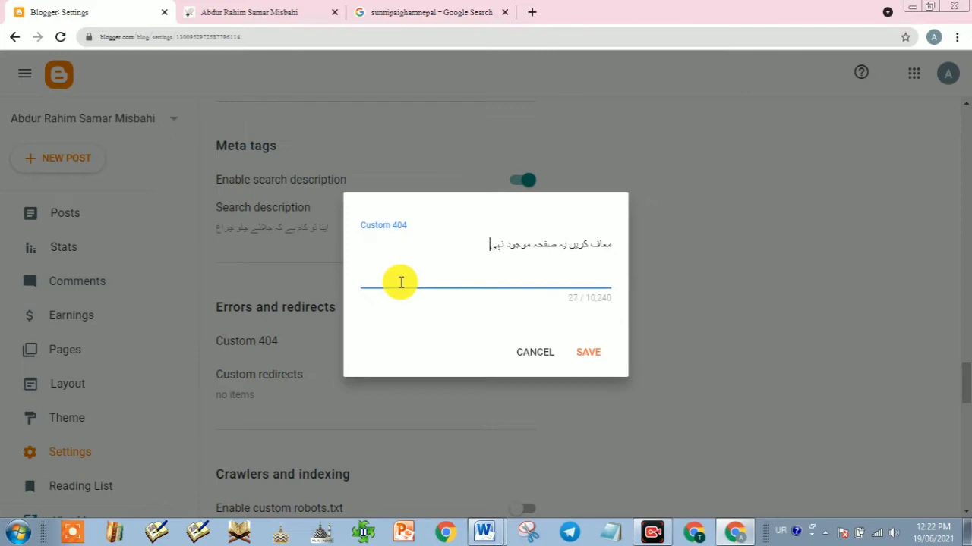
type("ں ہے")
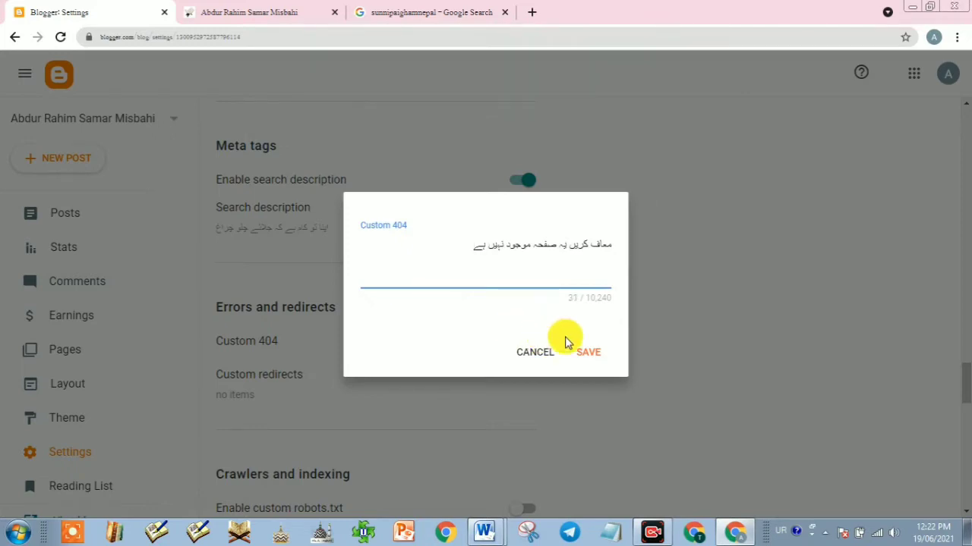
left_click(589, 351)
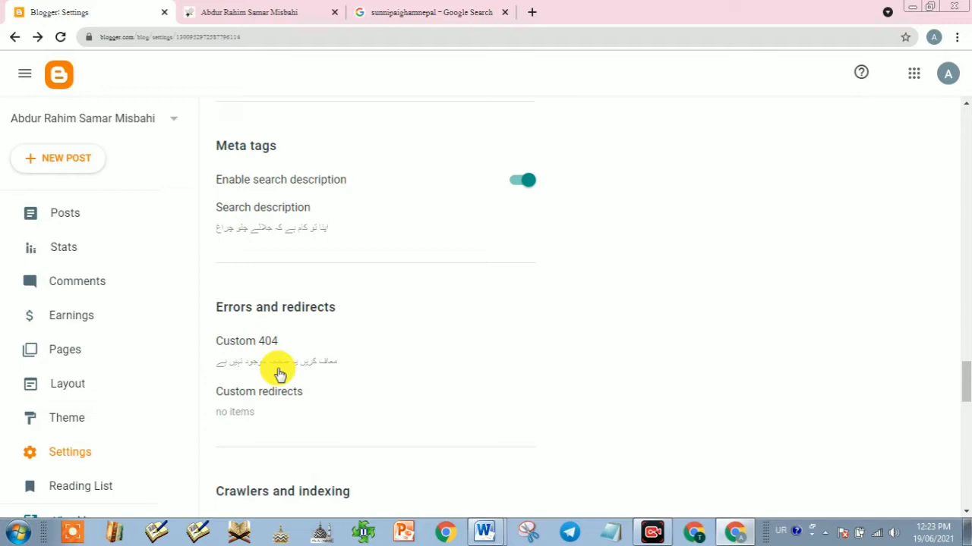
scroll(334, 397, "down", 3)
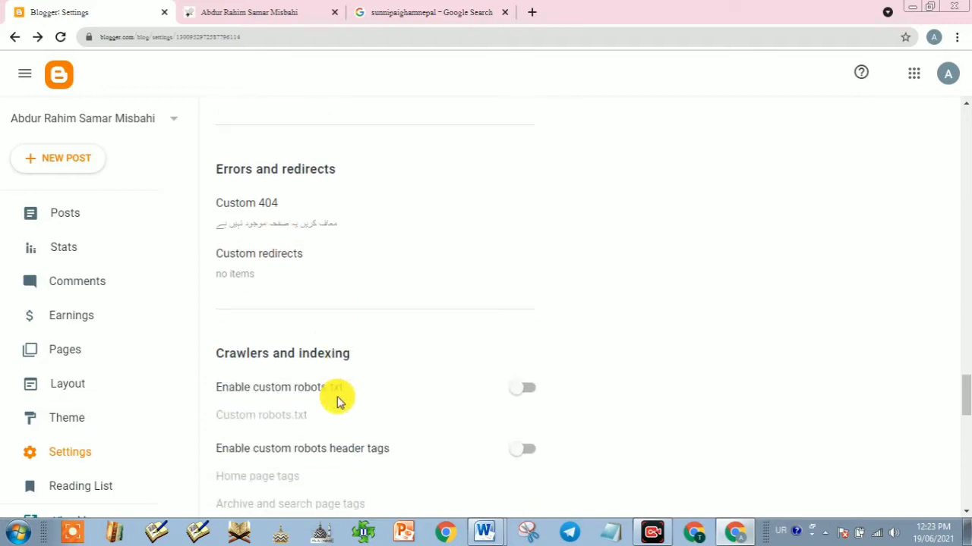
scroll(341, 398, "down", 2)
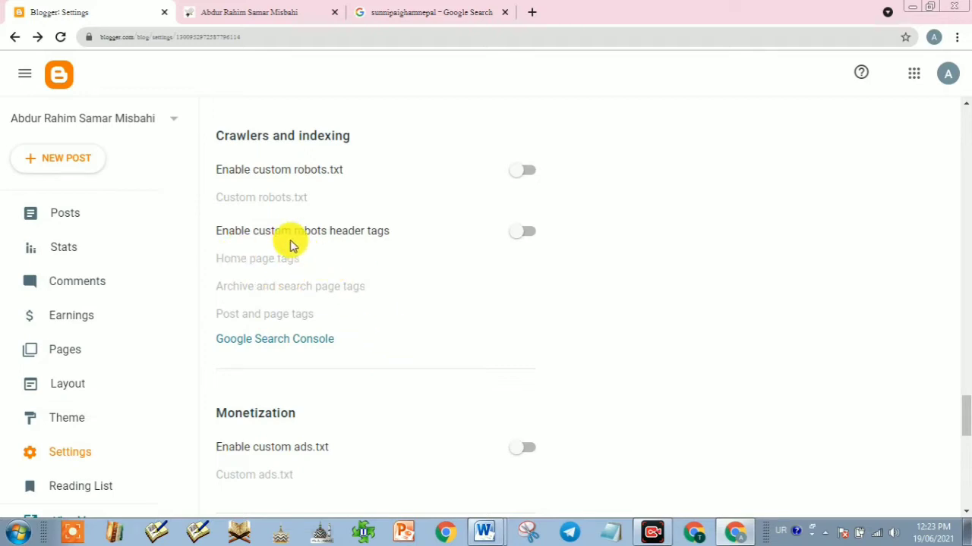
scroll(451, 318, "down", 6)
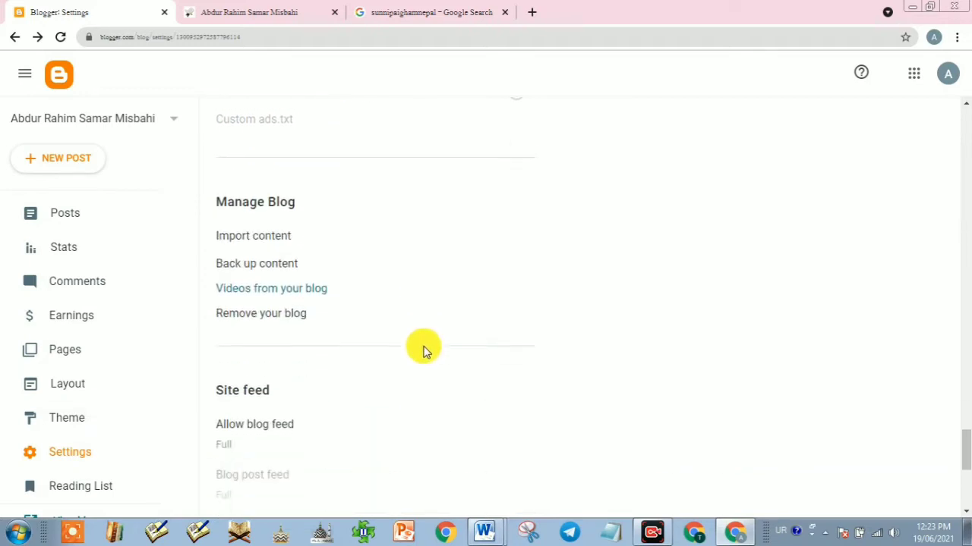
scroll(425, 351, "down", 4)
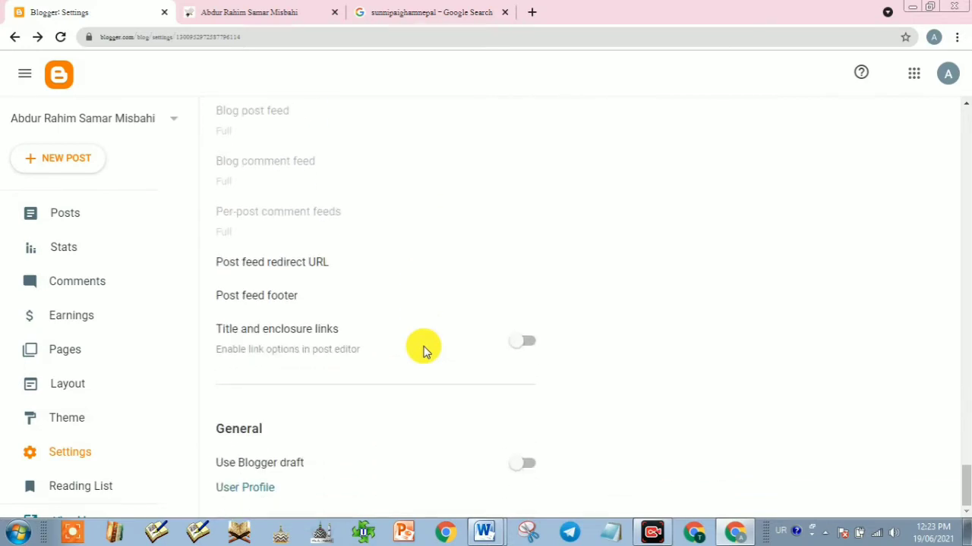
scroll(423, 351, "up", 15)
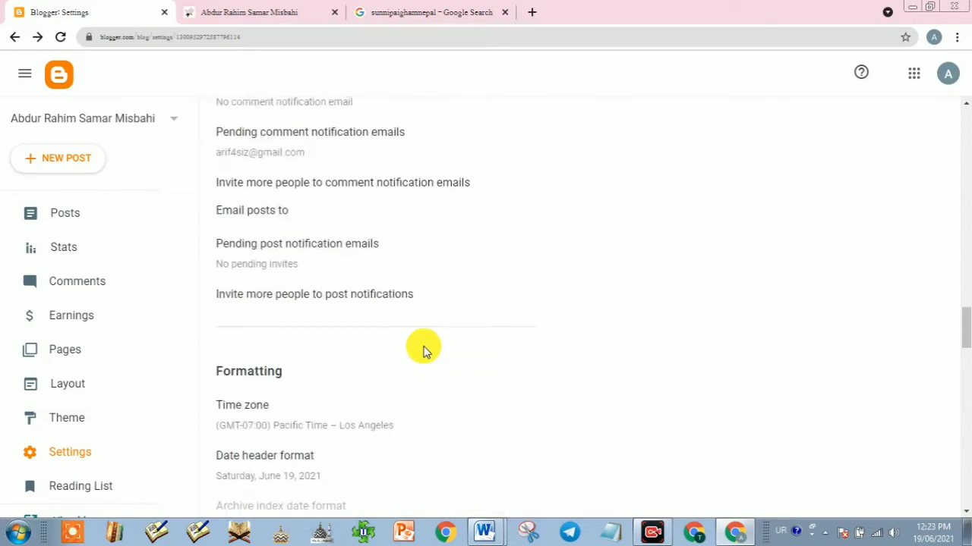
scroll(423, 350, "up", 12)
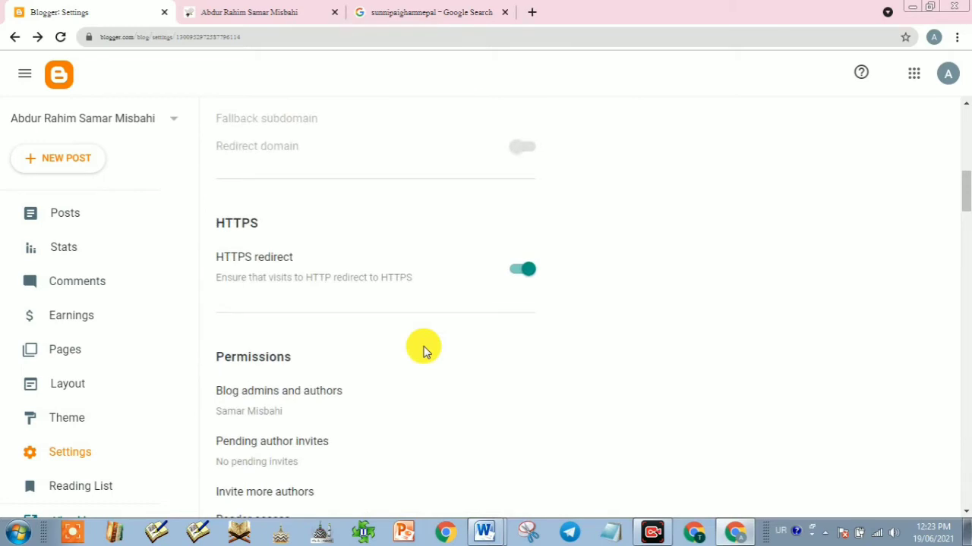
scroll(423, 351, "up", 2)
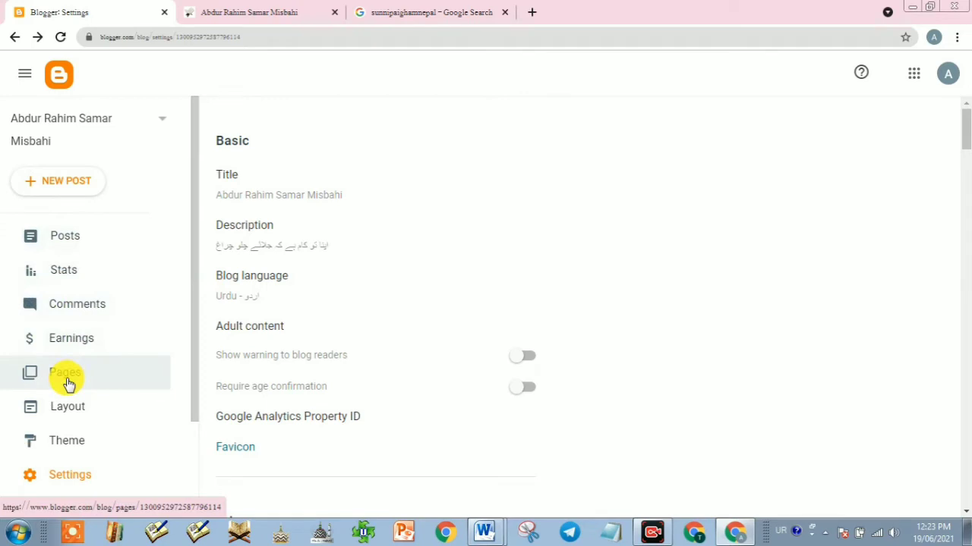
Step: Leave Blogger settings and switch to the tab with the sunnipaighamnepal search results
left_click(652, 531)
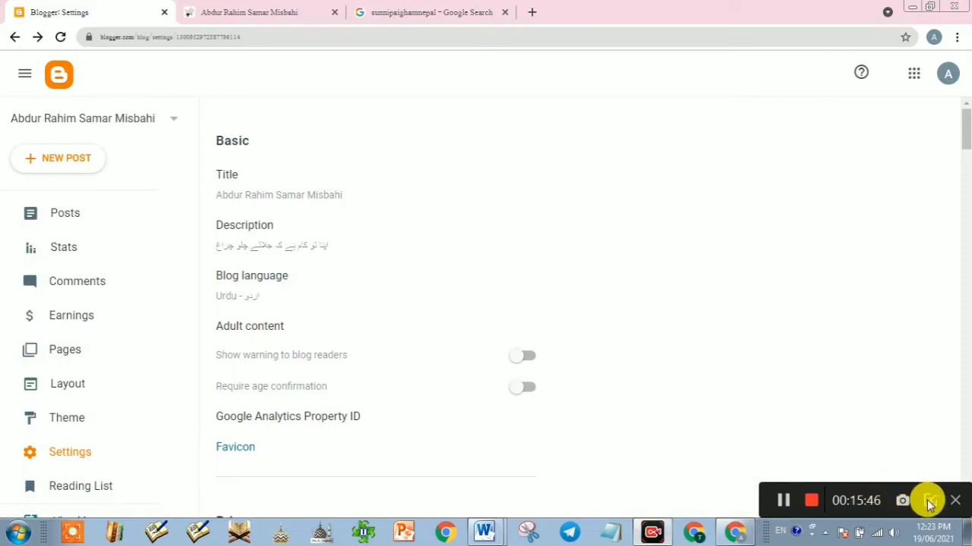
left_click(929, 504)
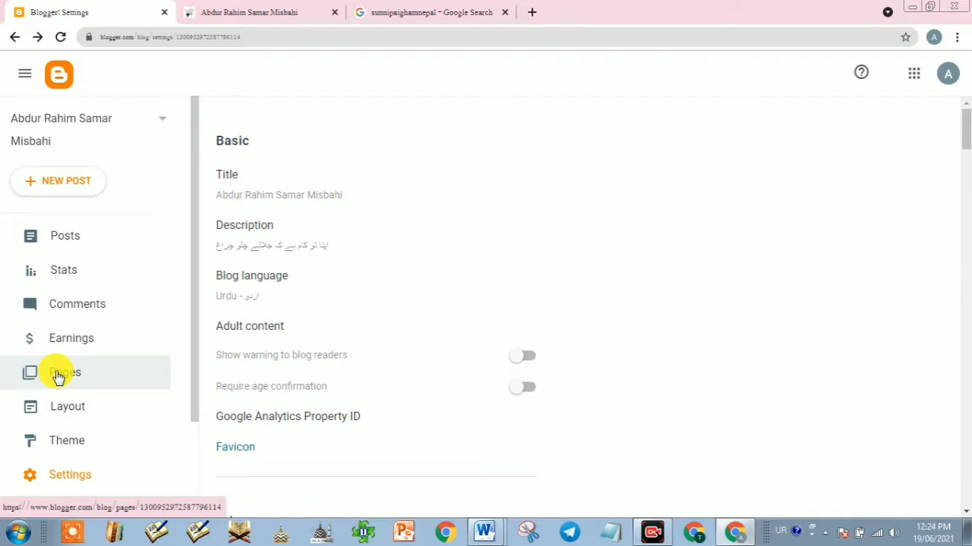
left_click(456, 10)
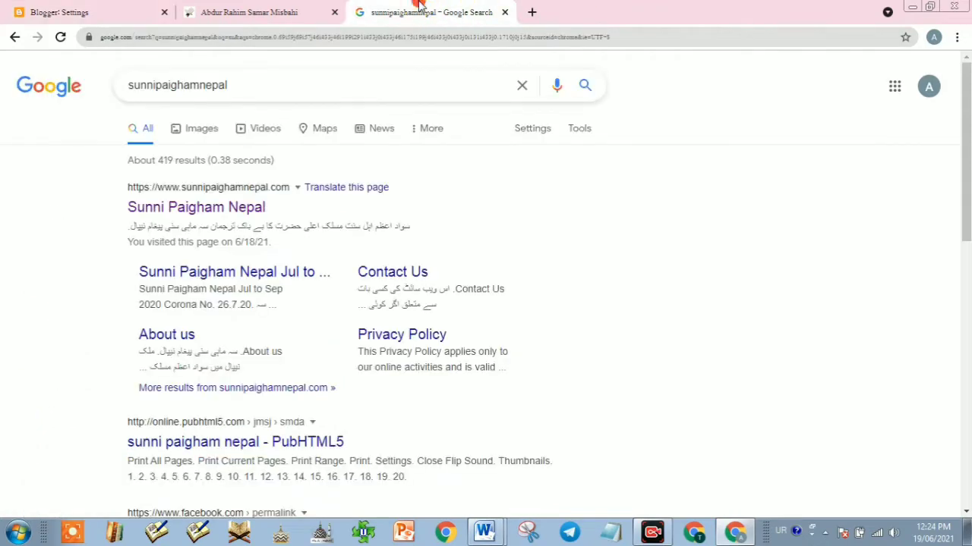
Step: On the new tab, erase a mistyped Urdu query and switch keyboard input back to English
left_click(14, 36)
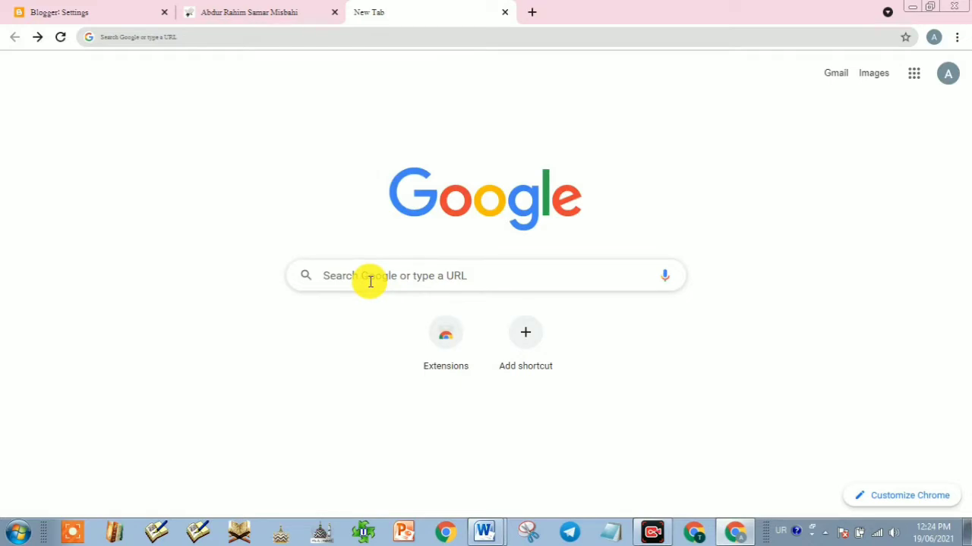
left_click(370, 282)
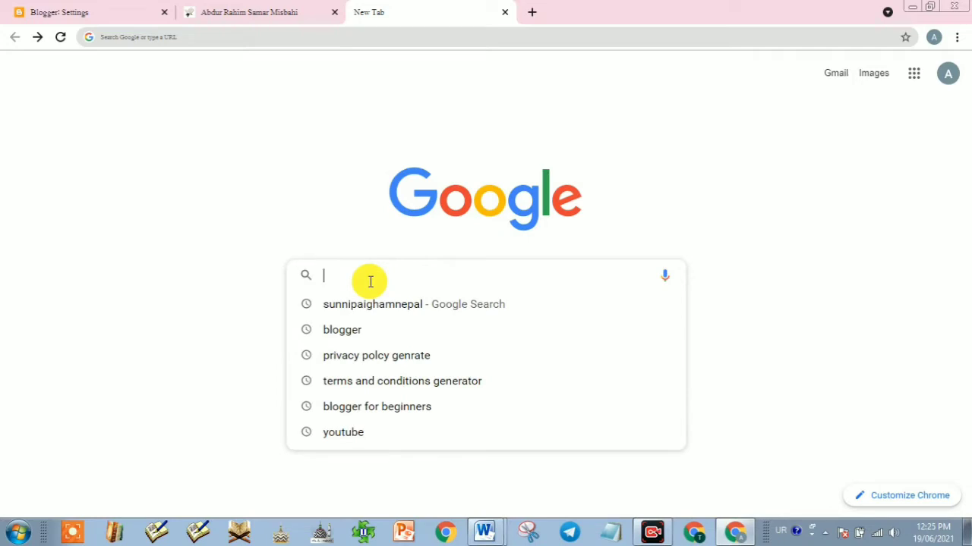
type("بریطاجے")
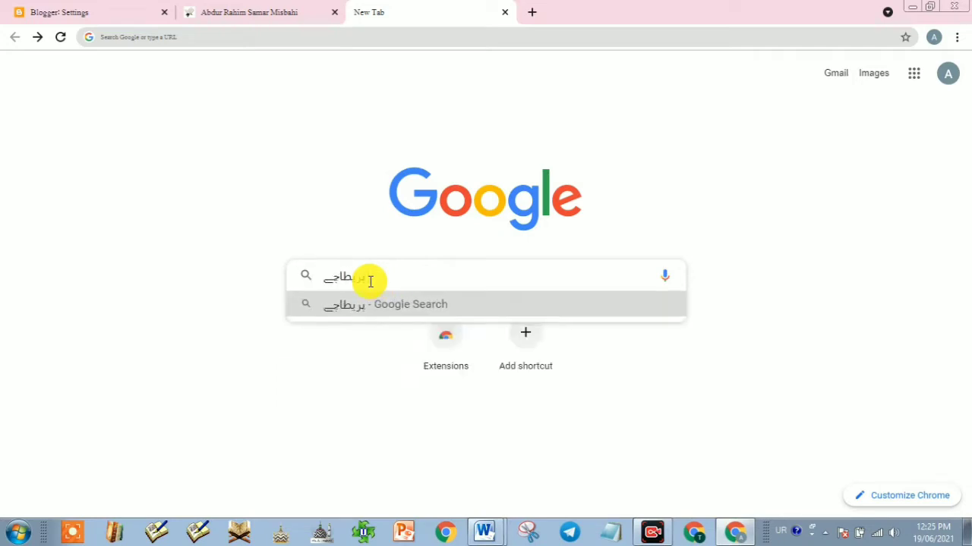
key("BackSpace")
key("BackSpace")
key("BackSpace")
key("BackSpace")
key("BackSpace")
key("BackSpace")
key("BackSpace")
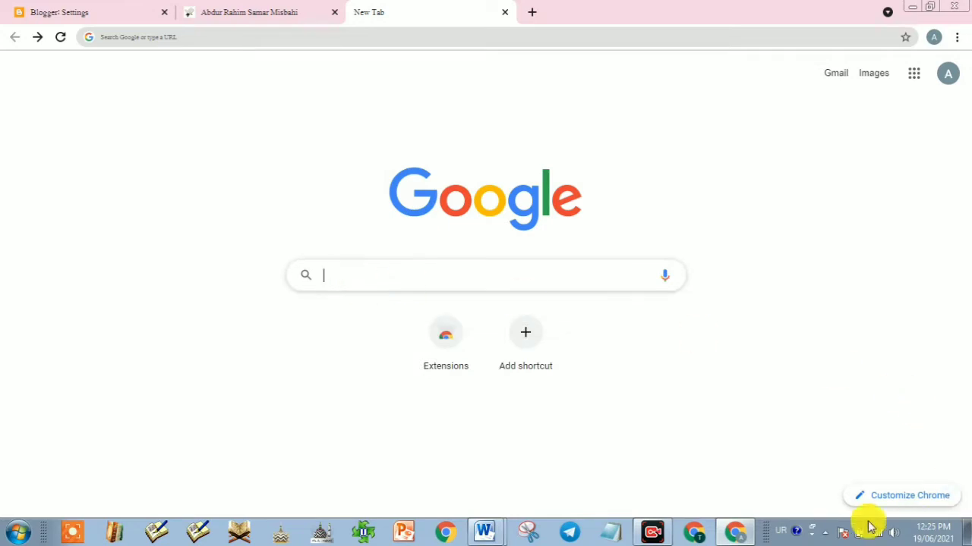
left_click(780, 531)
left_click(811, 416)
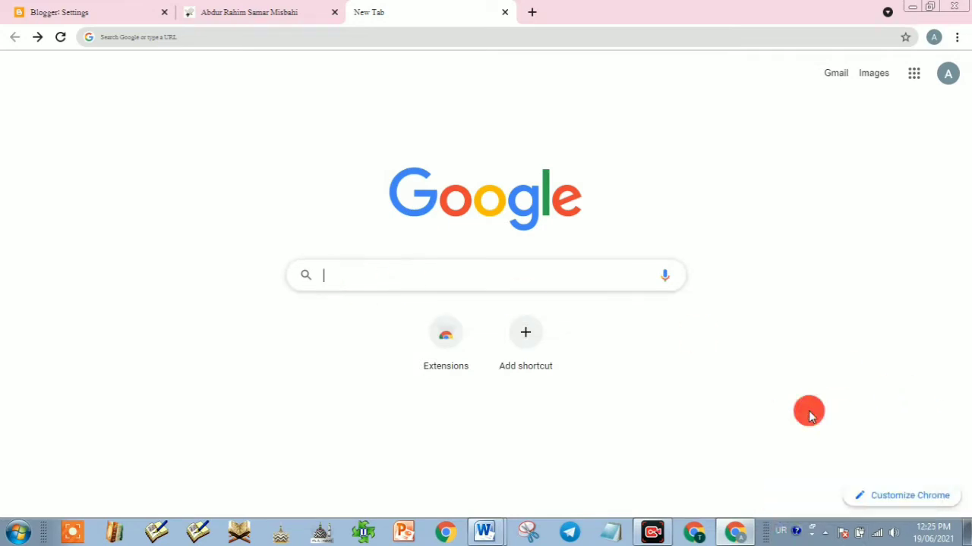
Step: Search Google for 'privacy polcy genrator' to find a privacy policy generator
type("priva")
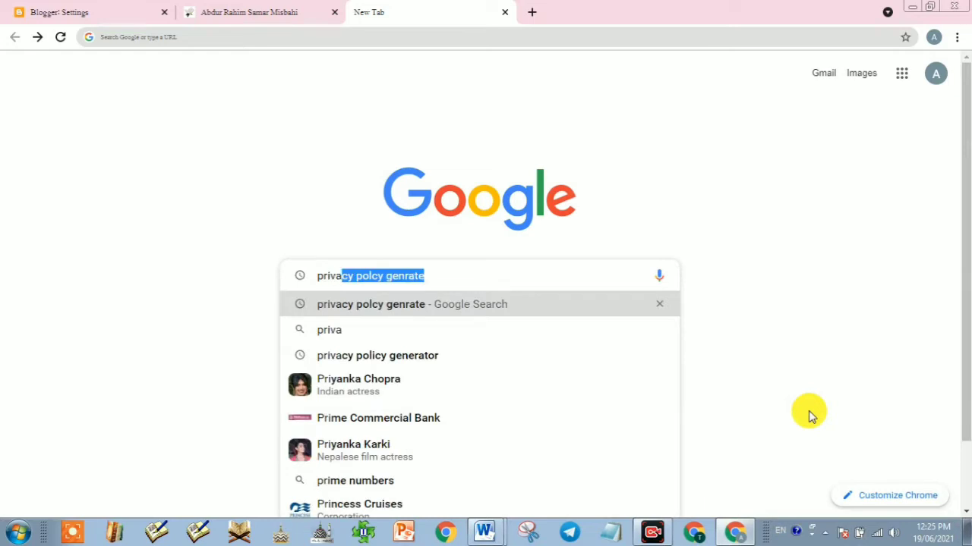
type("cy poly")
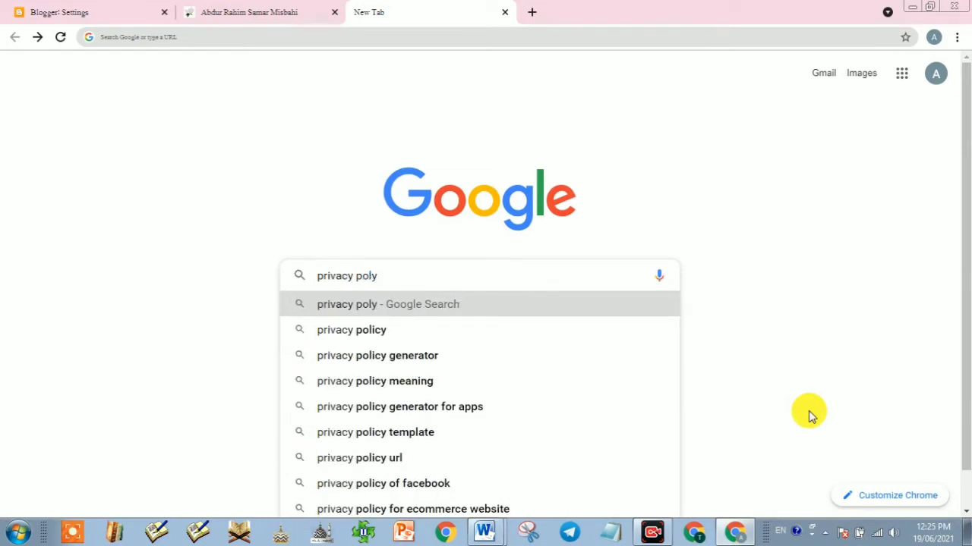
key("BackSpace")
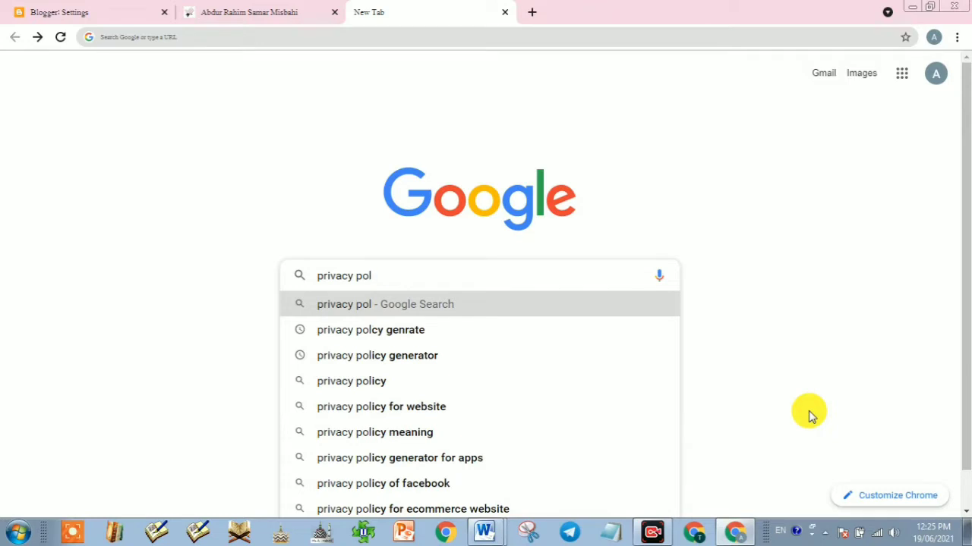
type("cy ")
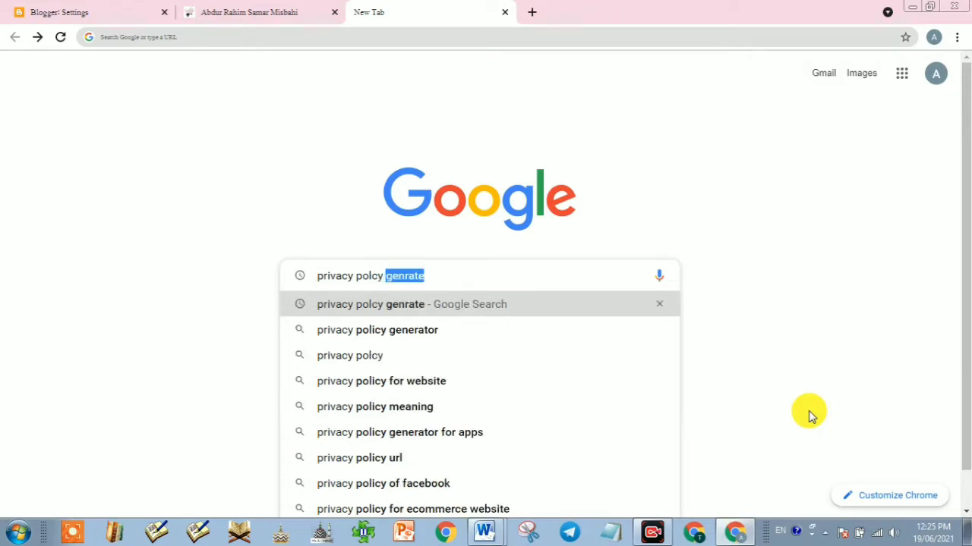
type("genrat")
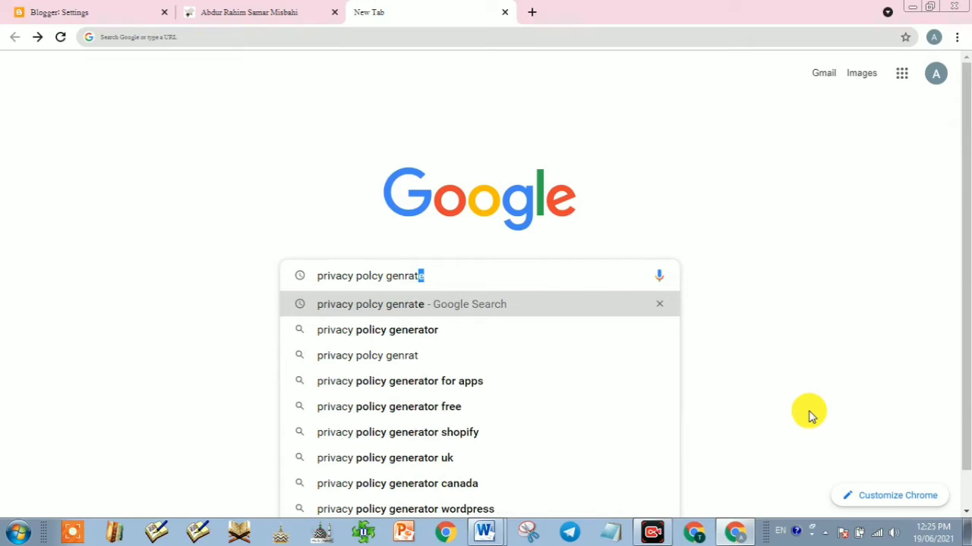
type("tor")
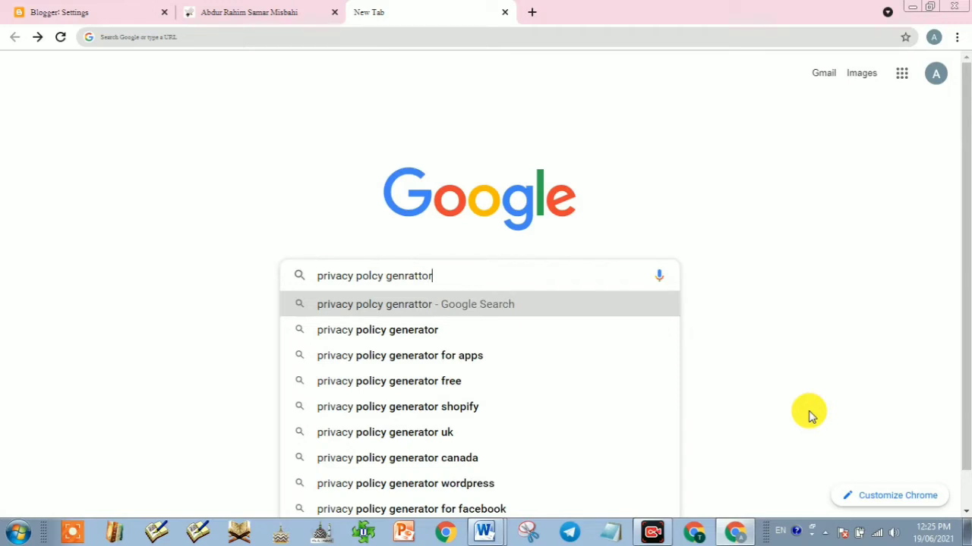
key("Left")
key("Left")
key("BackSpace")
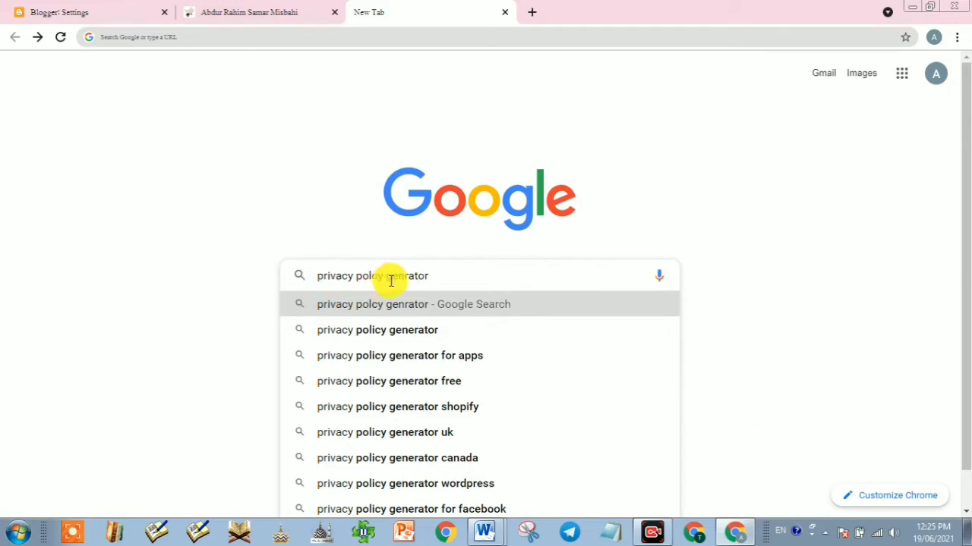
left_click(443, 276)
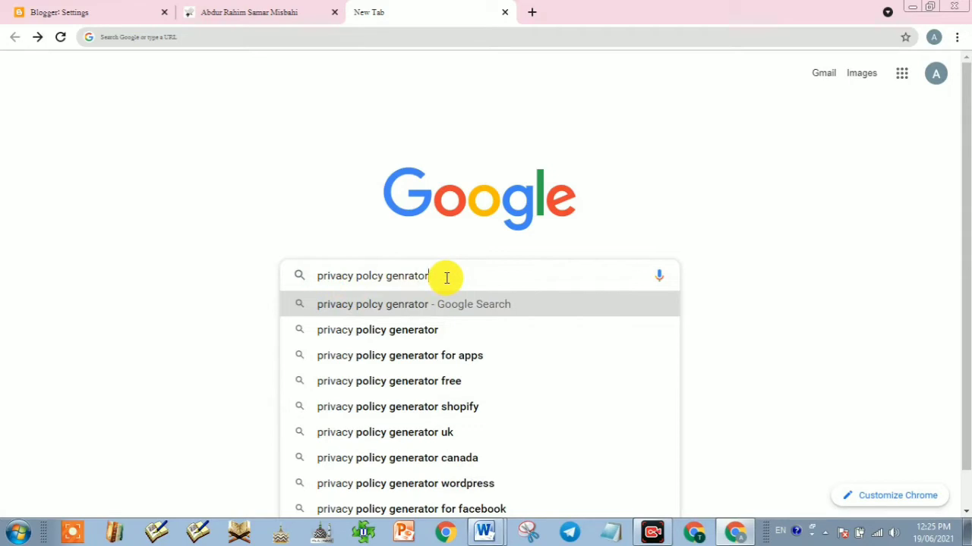
key("Return")
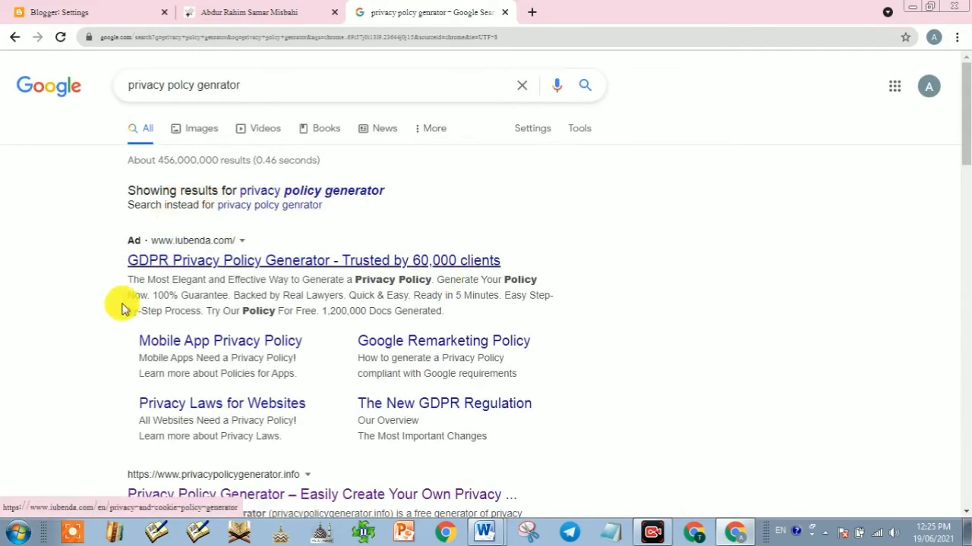
Step: Open the privacypolicygenerator.info 'Privacy Policy Generator' result
scroll(197, 372, "down", 3)
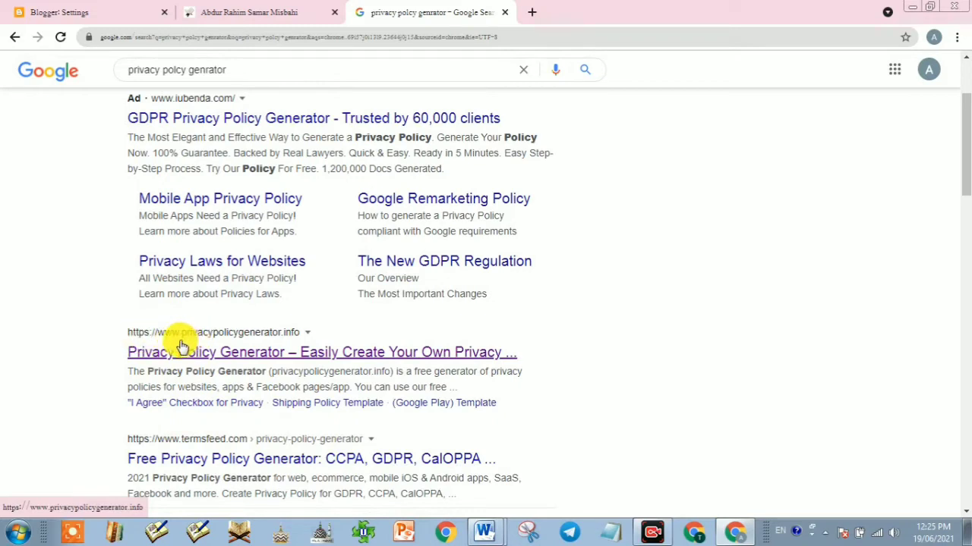
left_click(239, 351)
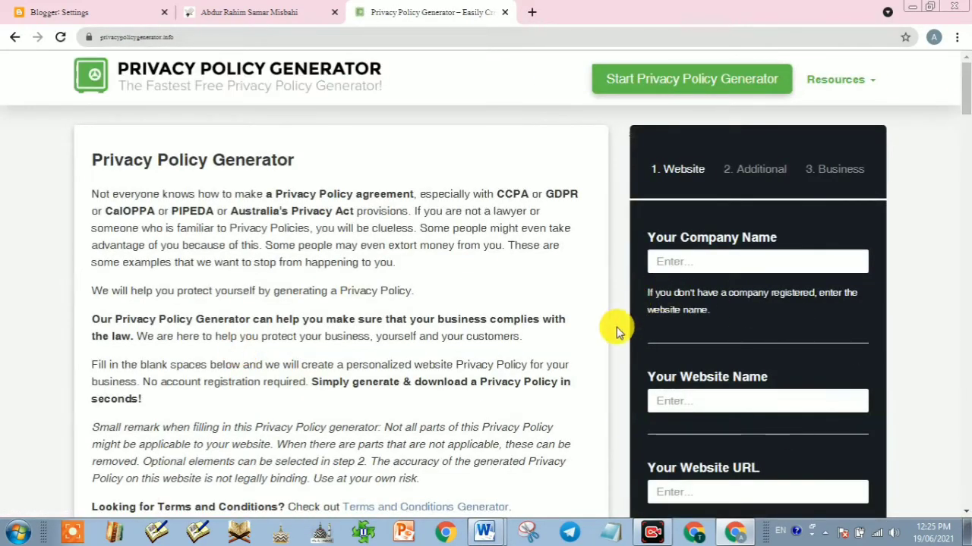
Step: Fill the Company Name and Website Name fields with the blog owner's name
left_click(723, 261)
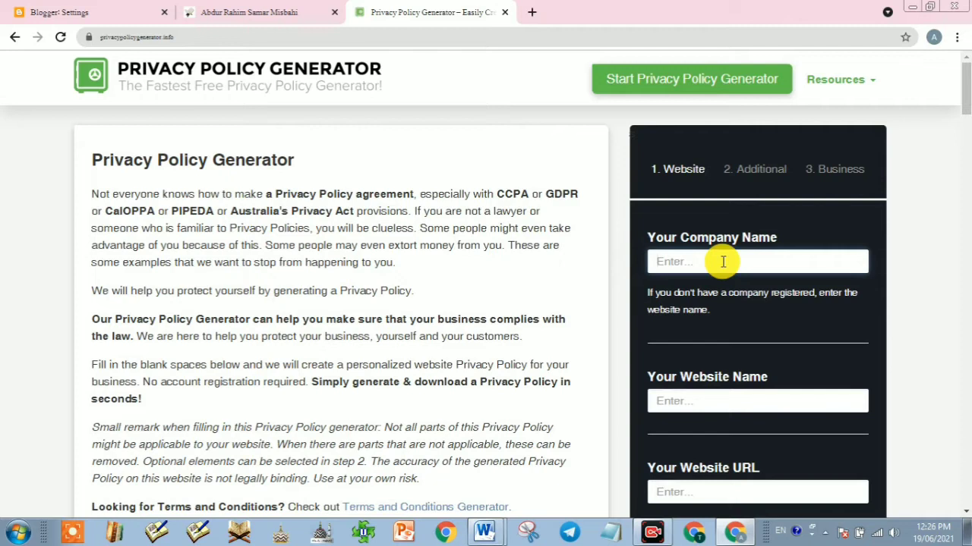
left_click(673, 404)
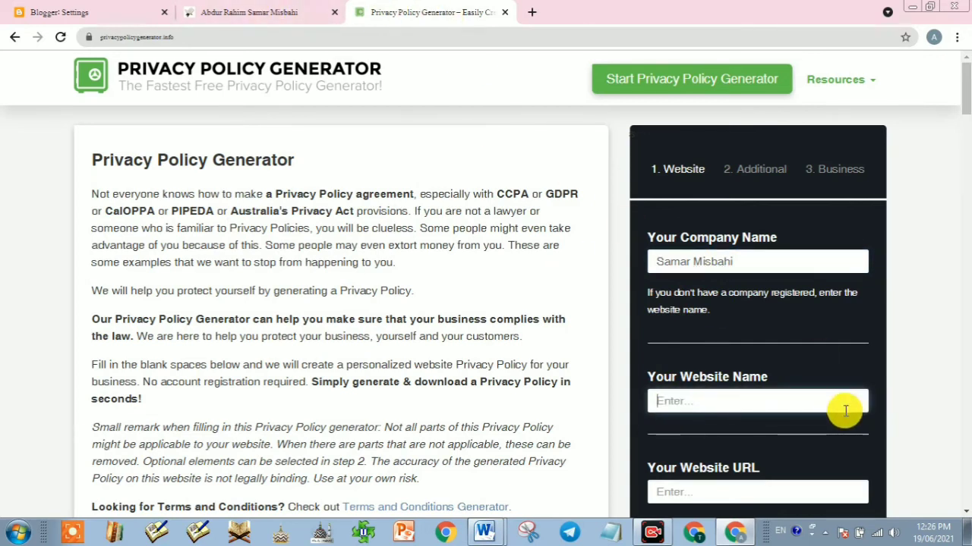
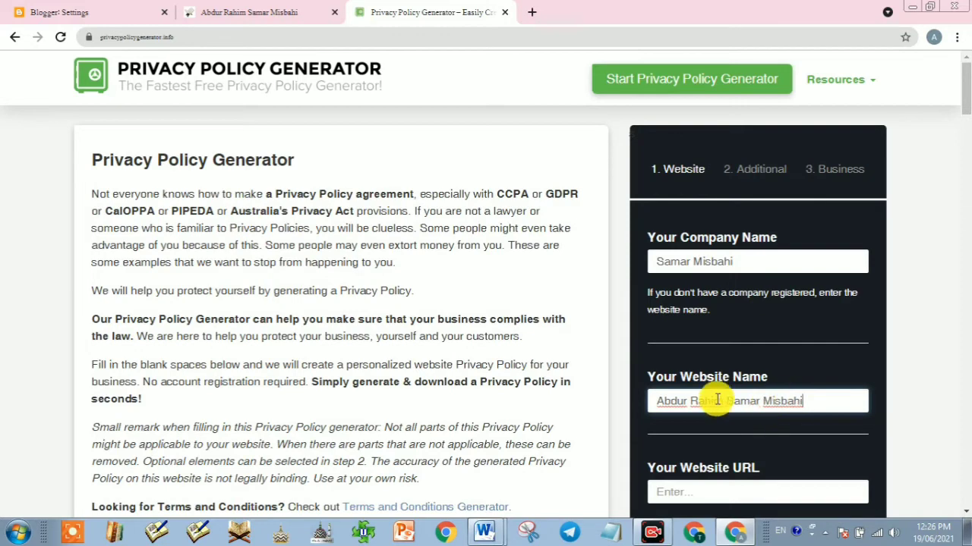
scroll(706, 424, "down", 2)
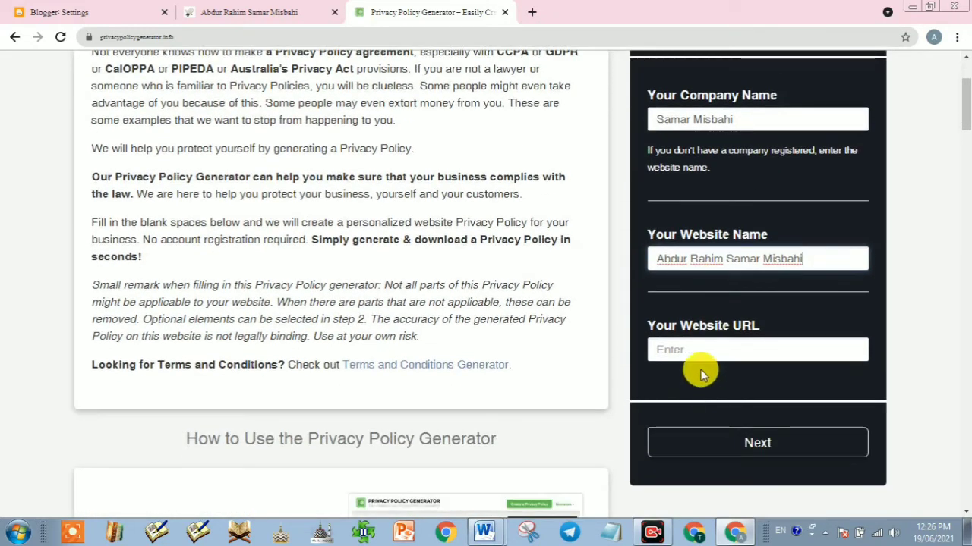
left_click(687, 352)
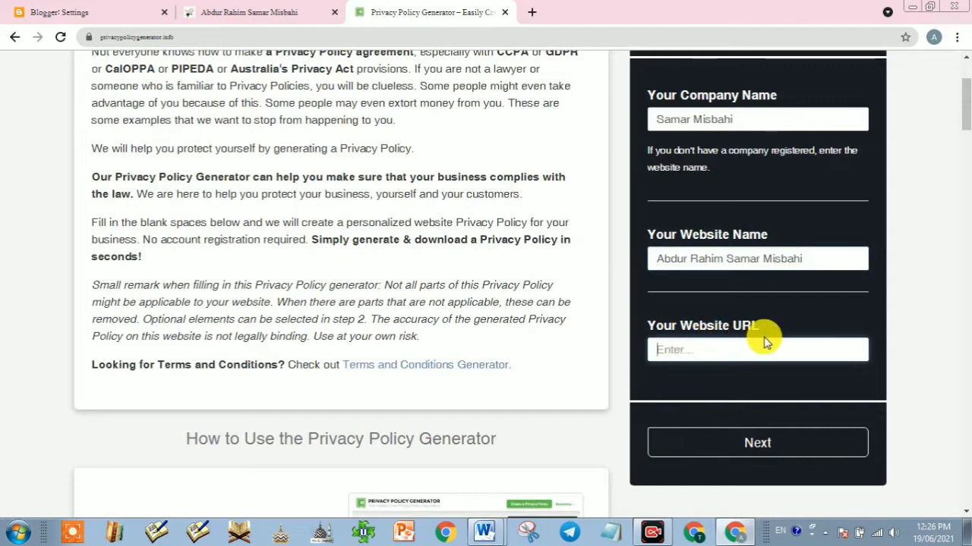
Step: Paste the blog's blogspot.com address into Website URL and advance to the Additional step
left_click(238, 14)
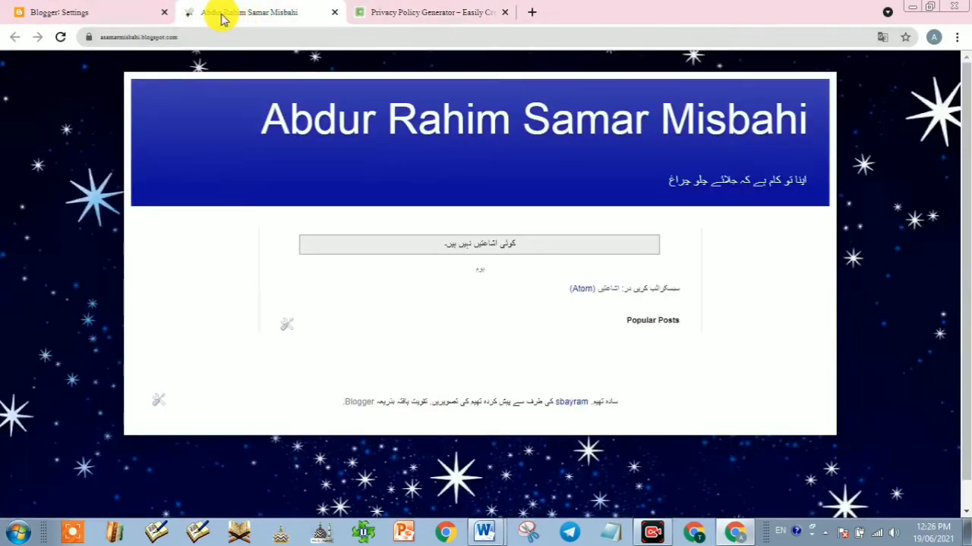
left_click(45, 13)
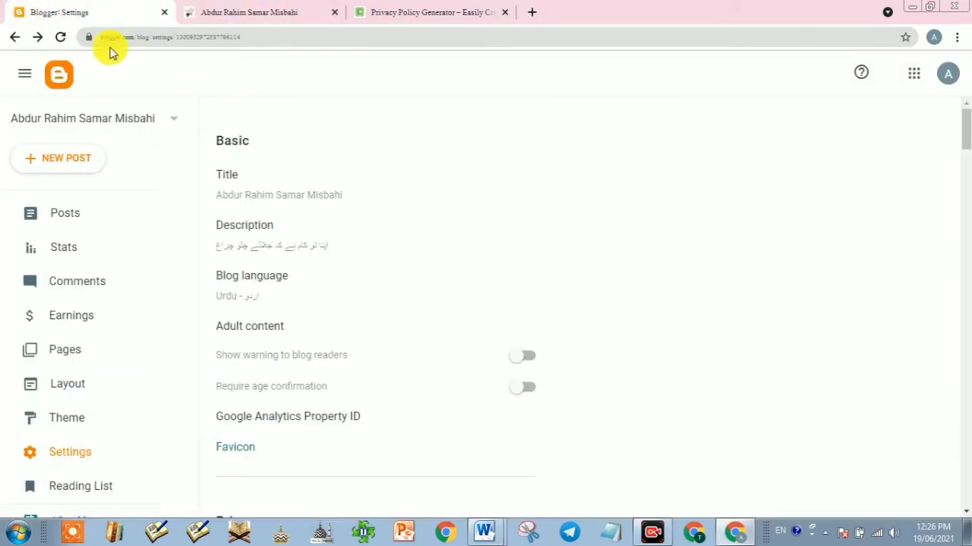
left_click(215, 10)
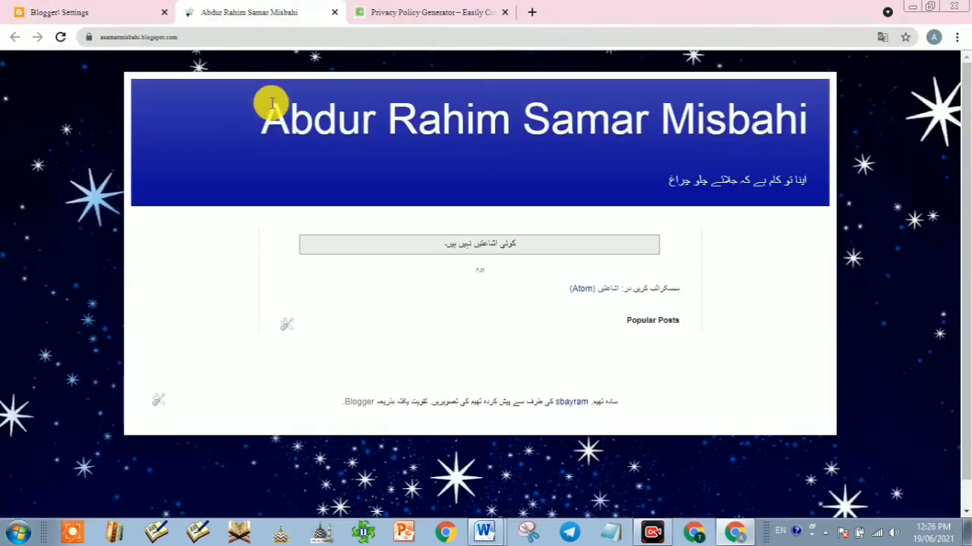
left_click(125, 40)
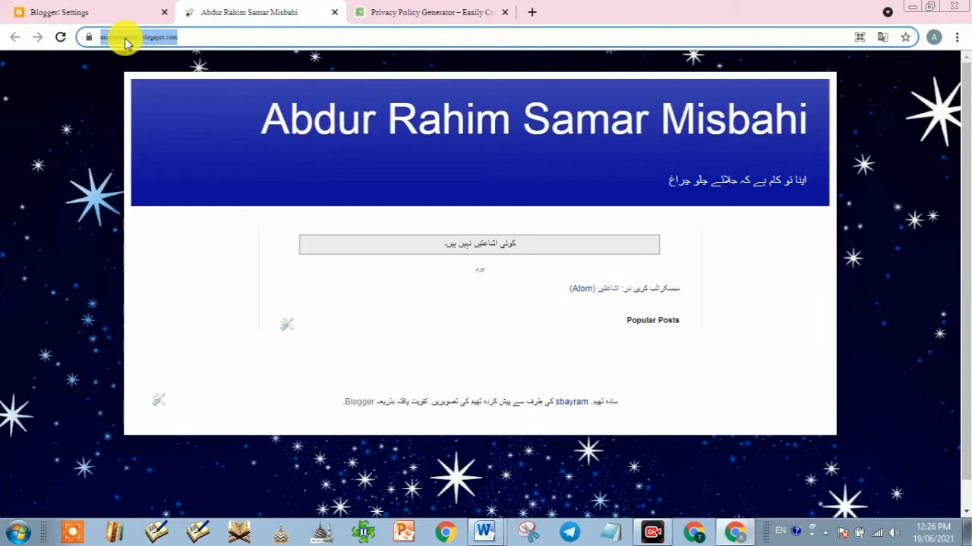
left_click(460, 11)
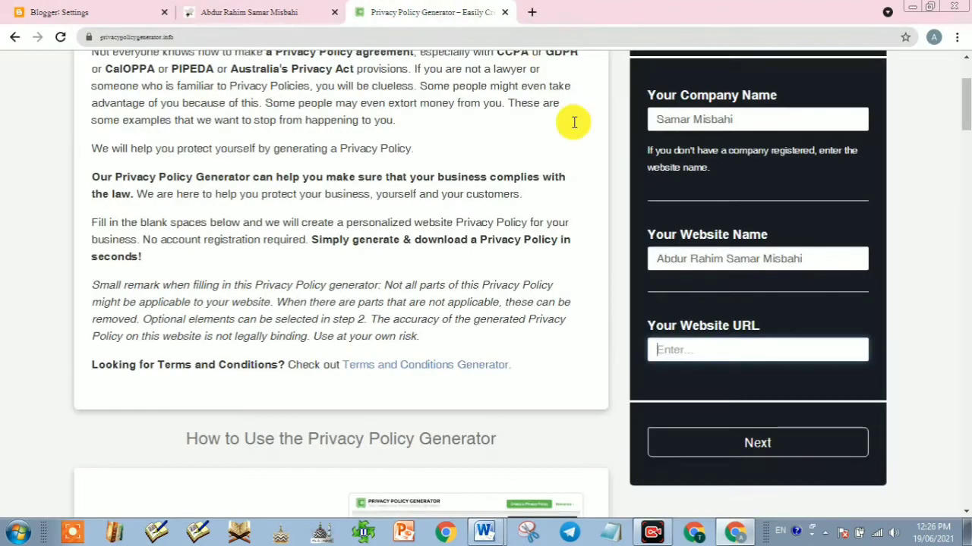
left_click(682, 354)
type("https://asamarmisbahi.blogspot.com/")
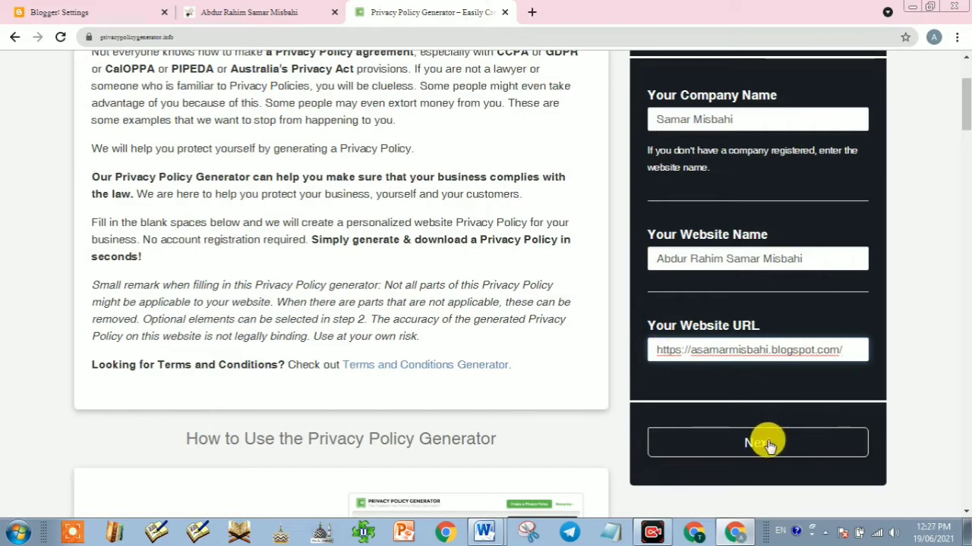
left_click(765, 443)
Step: Answer No to cookies, Yes to Google AdSense, No to third-party ads, then continue
scroll(738, 410, "down", 3)
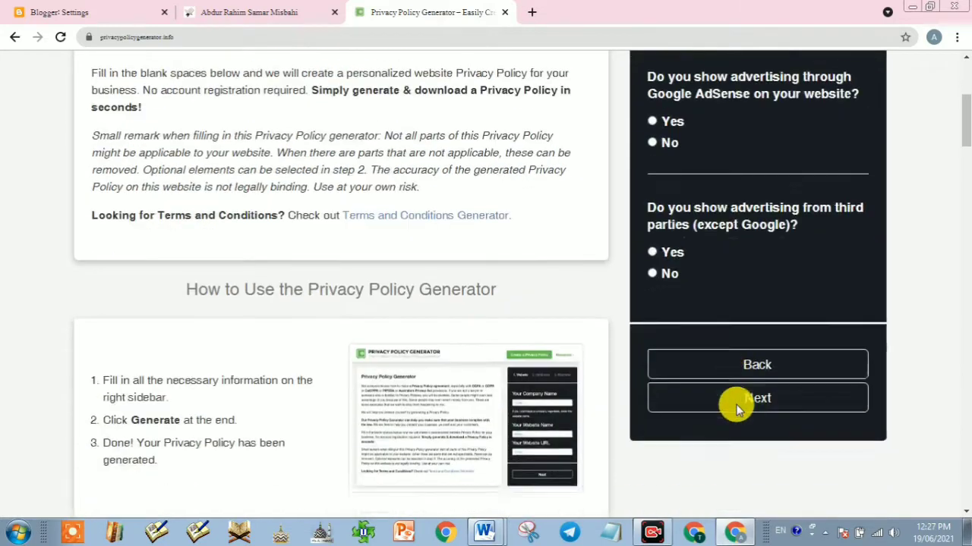
scroll(730, 302, "up", 4)
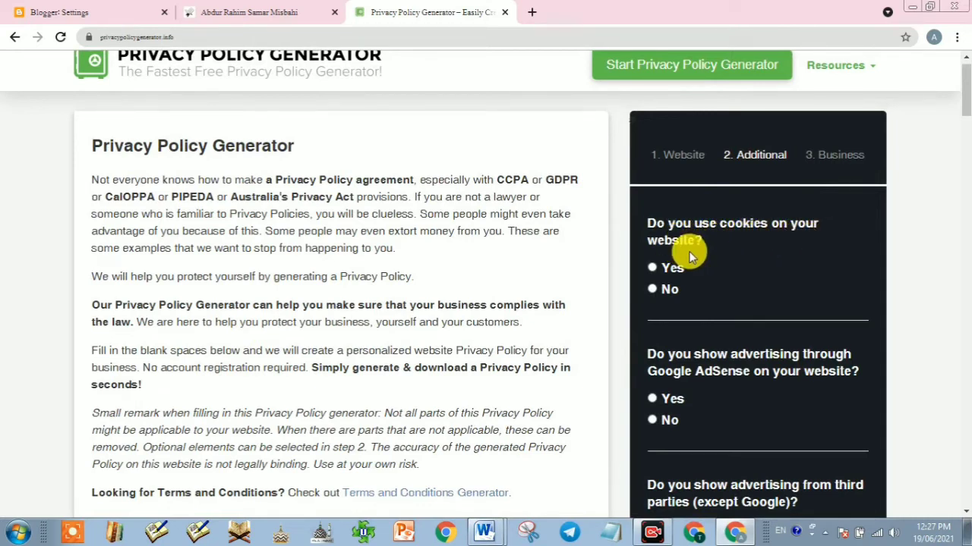
left_click(652, 292)
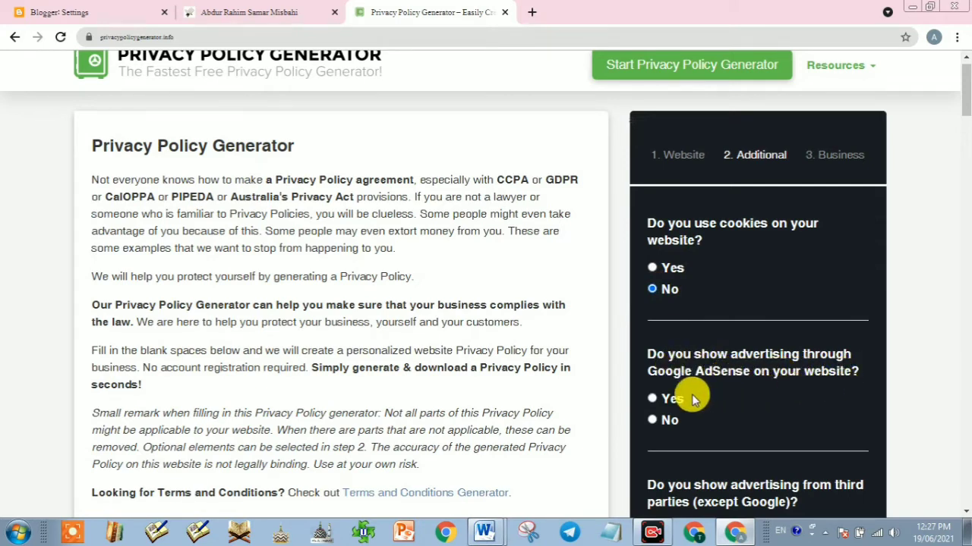
left_click(651, 400)
scroll(715, 418, "down", 2)
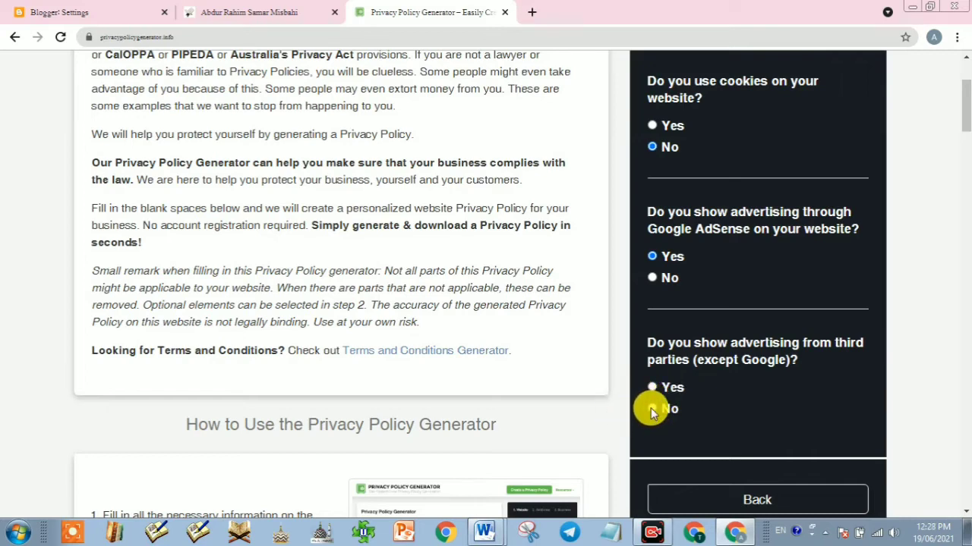
scroll(739, 427, "down", 3)
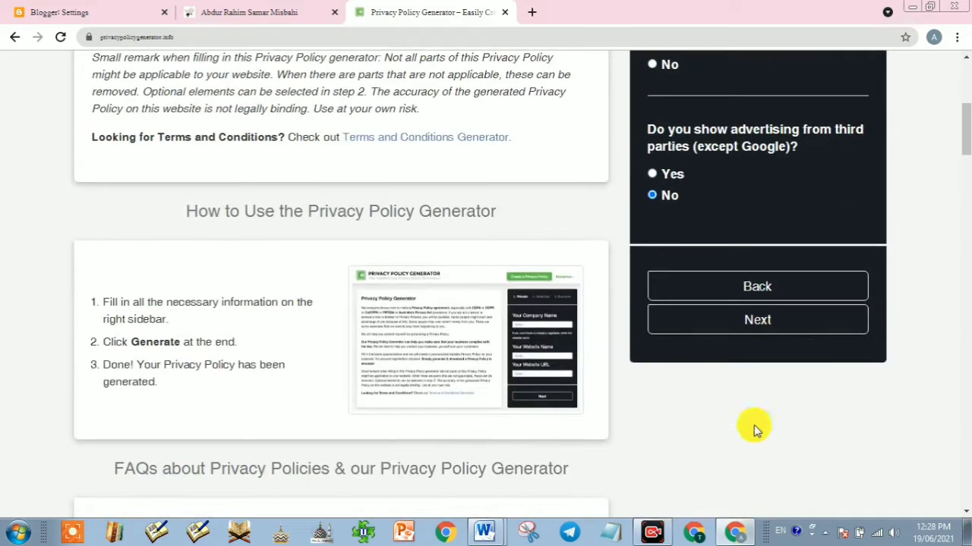
left_click(767, 322)
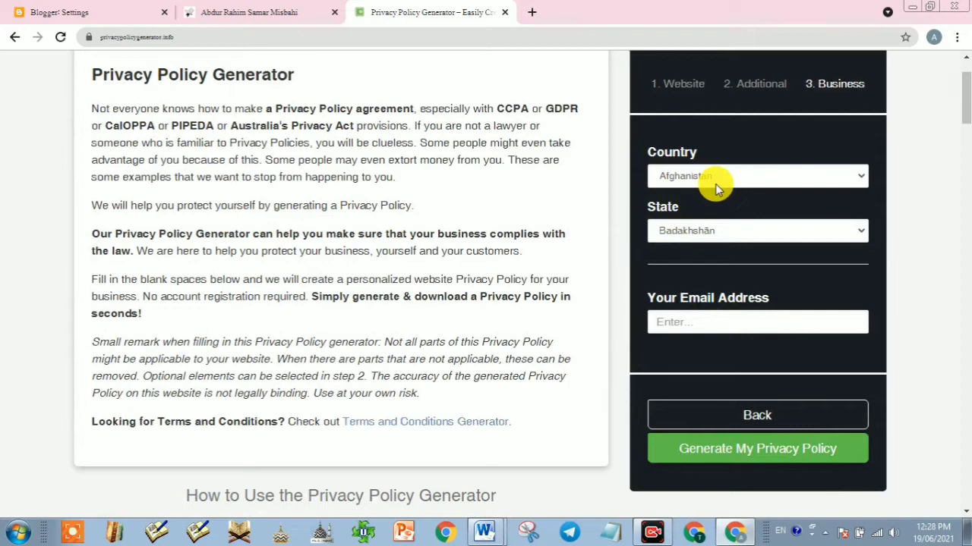
Step: Set the country to India and the state to West Bengal, then select the e-mail field
left_click(715, 184)
scroll(714, 251, "down", 17)
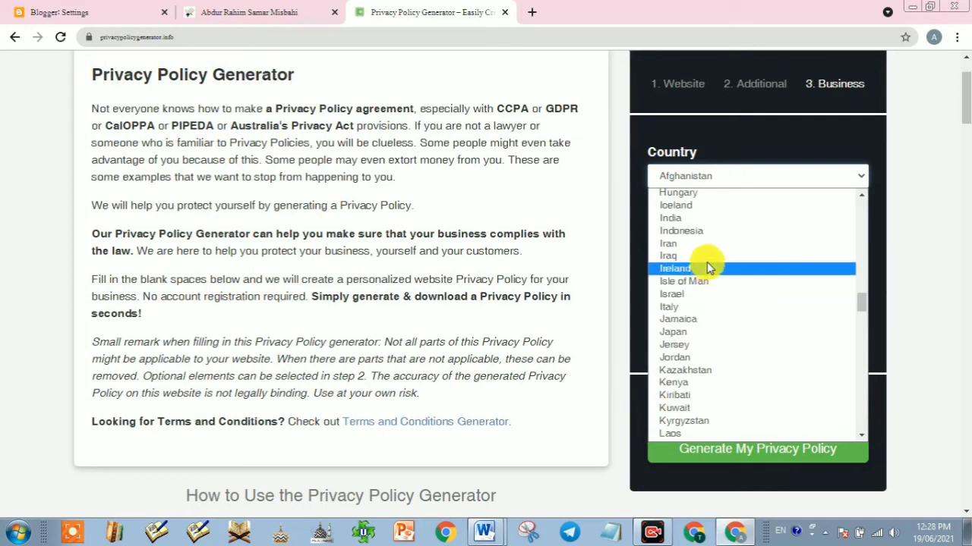
left_click(706, 219)
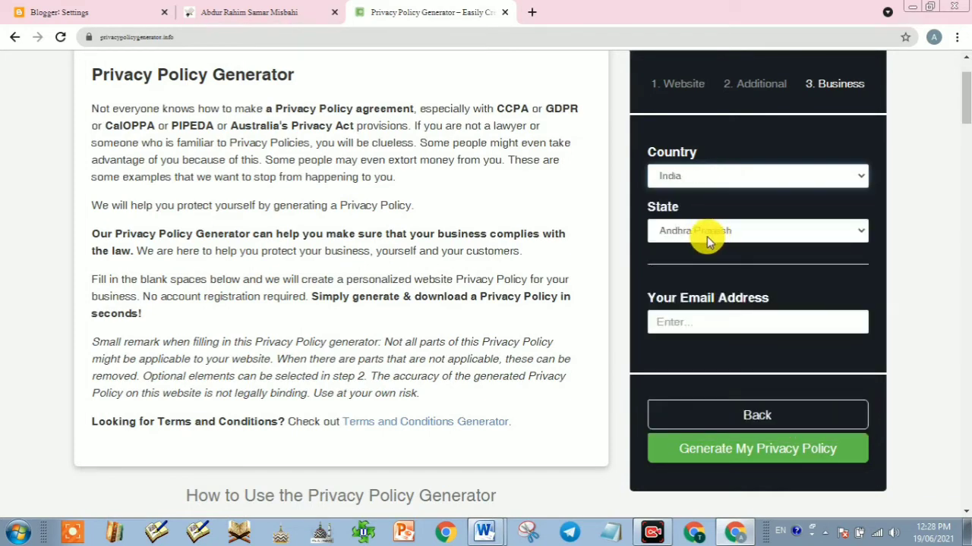
left_click(716, 234)
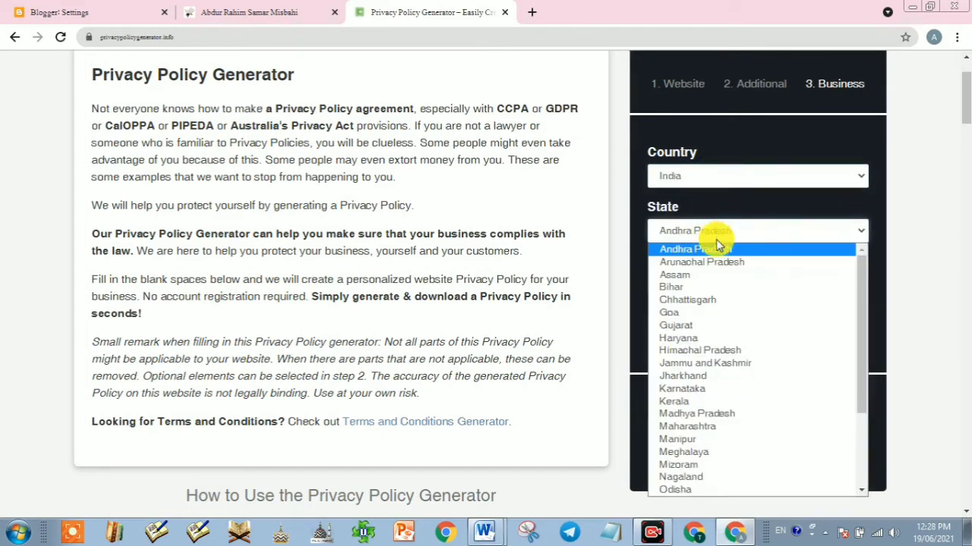
scroll(721, 281, "down", 3)
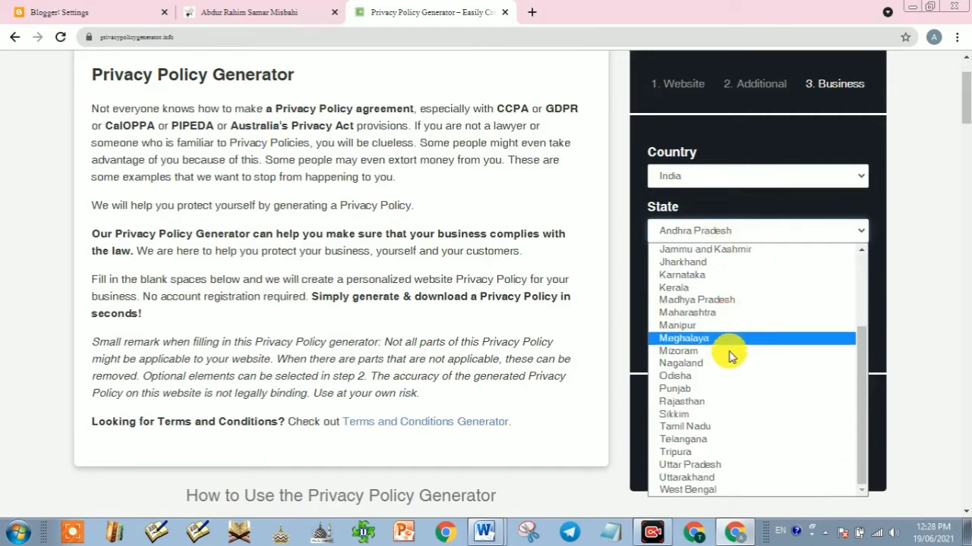
scroll(727, 387, "up", 3)
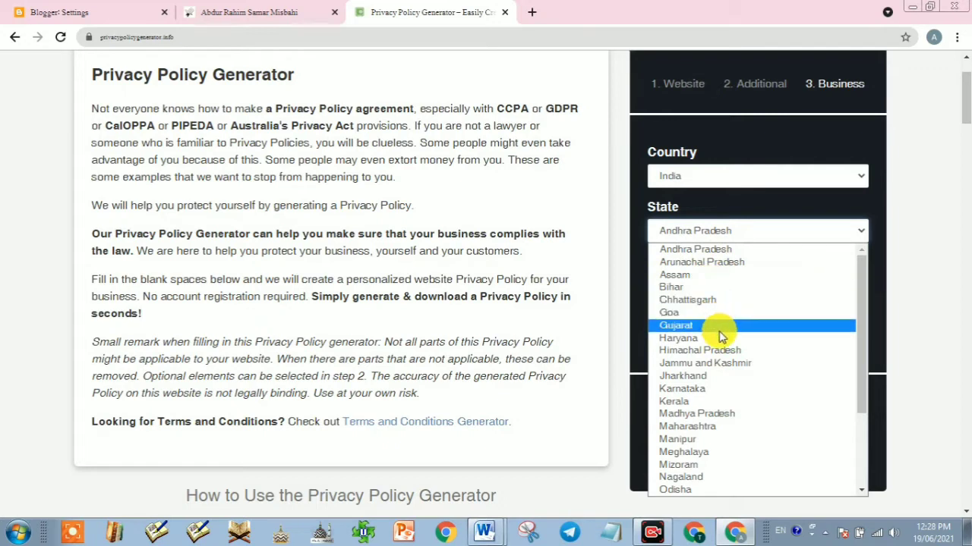
scroll(717, 334, "down", 3)
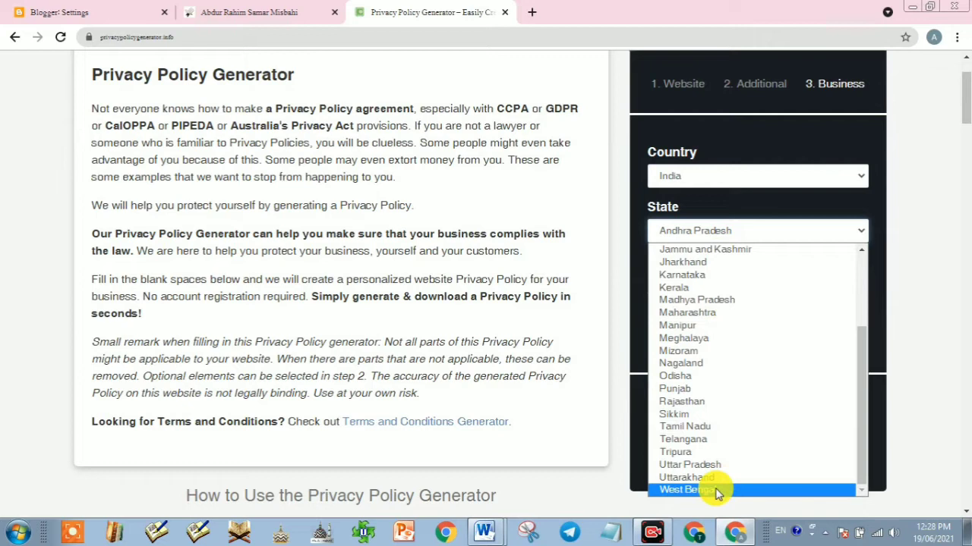
left_click(716, 491)
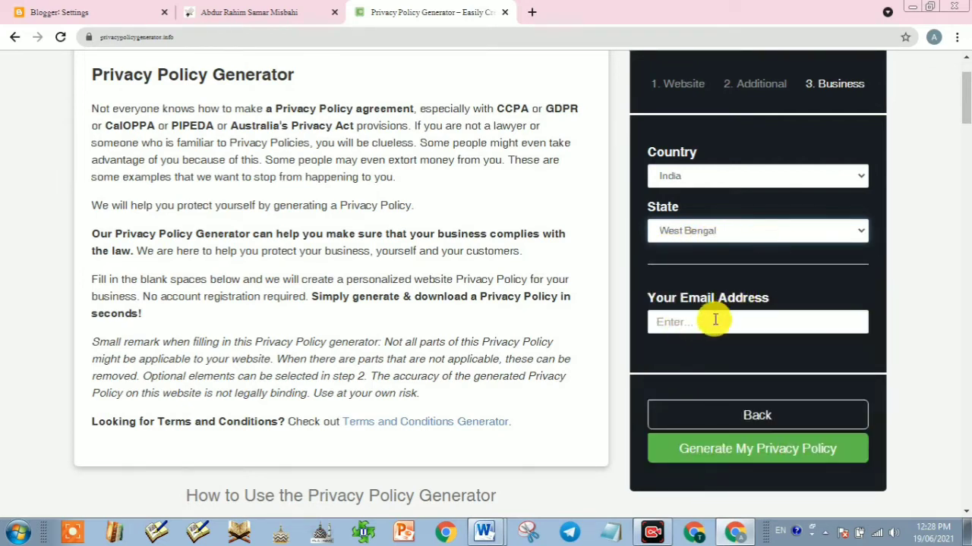
left_click(687, 324)
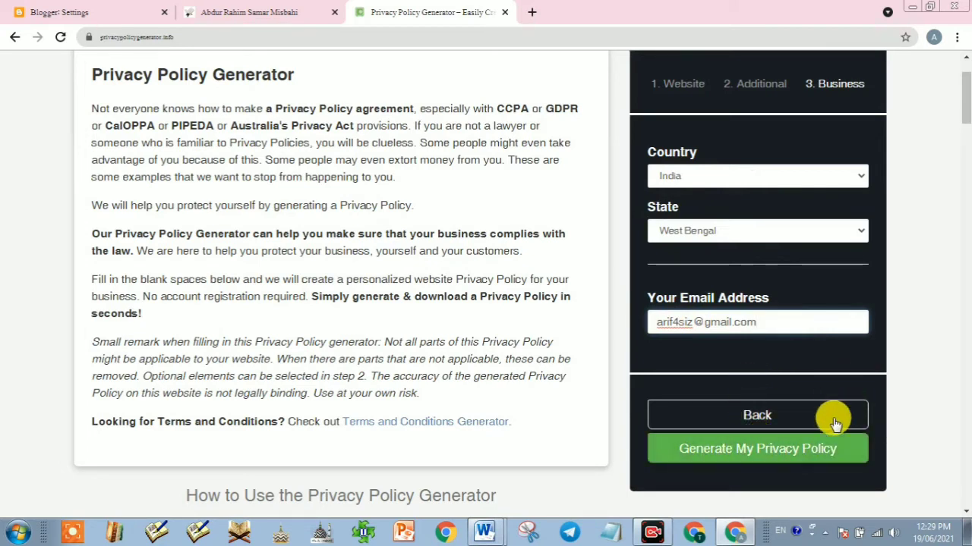
Step: Generate the privacy policy and scroll through its preview
left_click(729, 454)
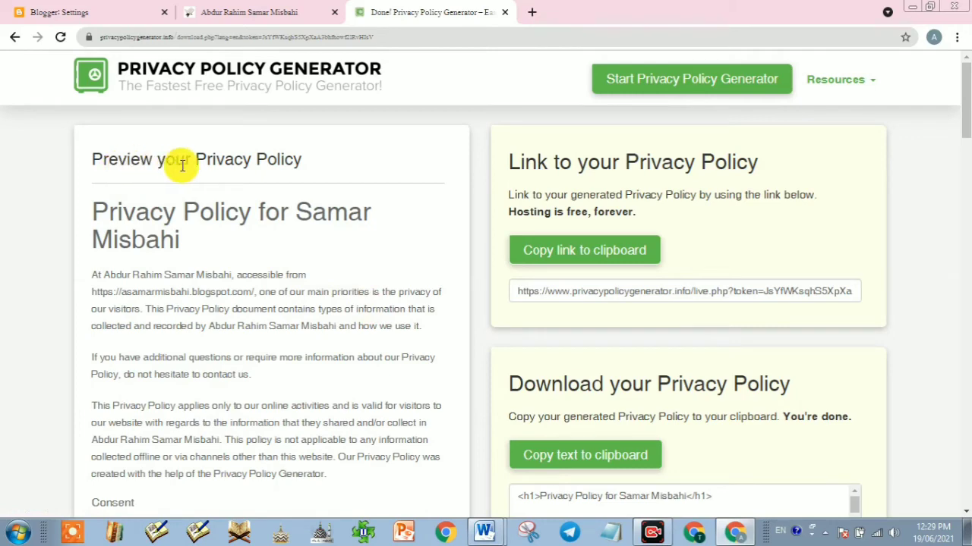
scroll(197, 216, "down", 2)
scroll(210, 224, "up", 2)
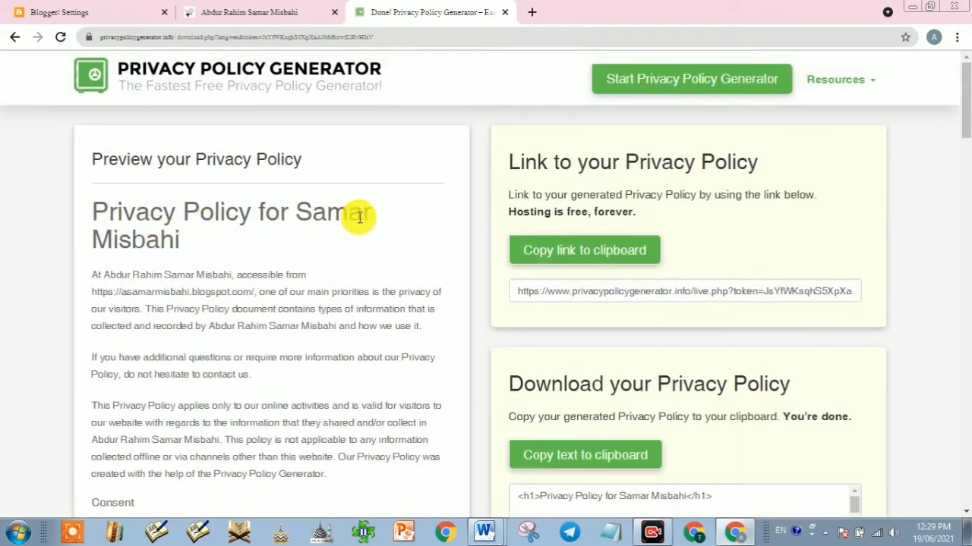
scroll(220, 243, "down", 13)
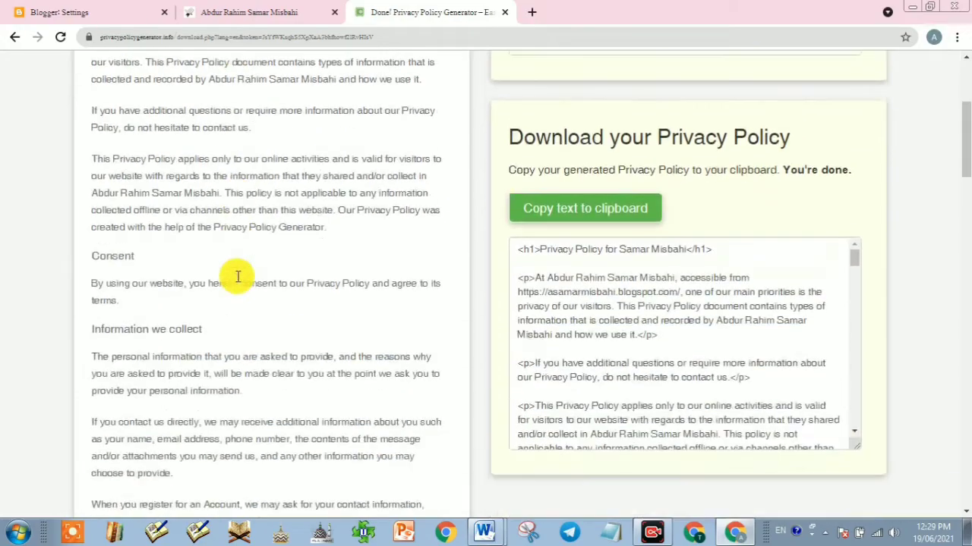
scroll(235, 285, "down", 10)
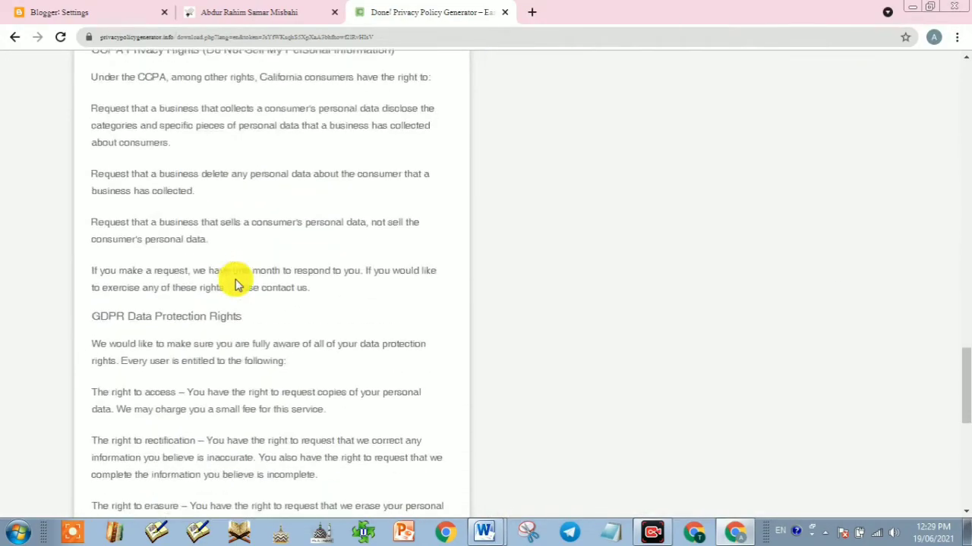
scroll(235, 285, "up", 7)
scroll(236, 285, "up", 15)
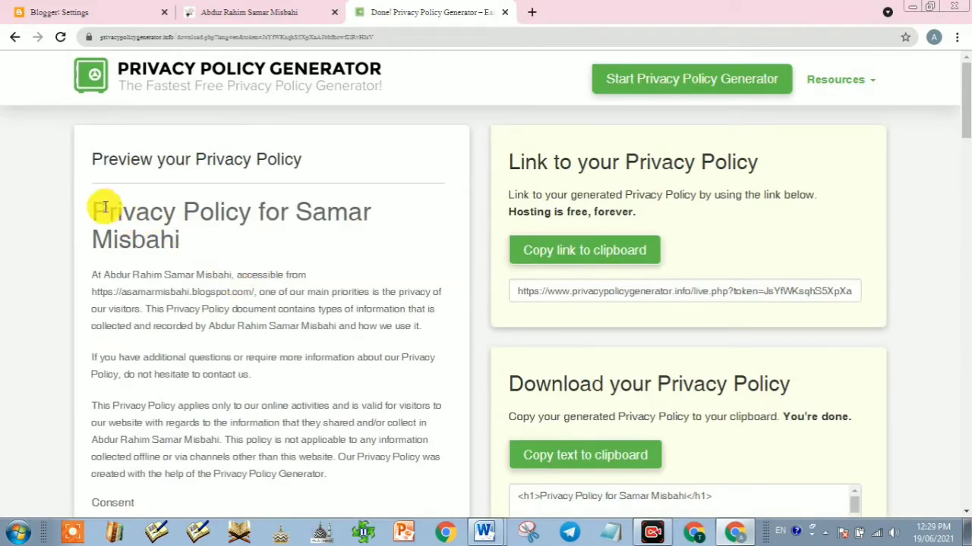
Step: Select the previewed policy text from its heading to the end and copy it
left_click_drag(94, 203, 341, 419)
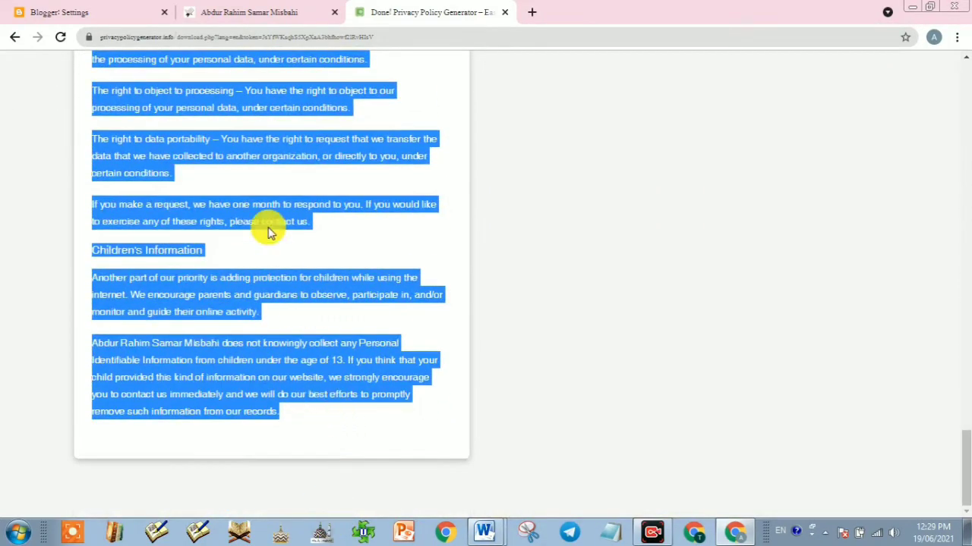
right_click(261, 141)
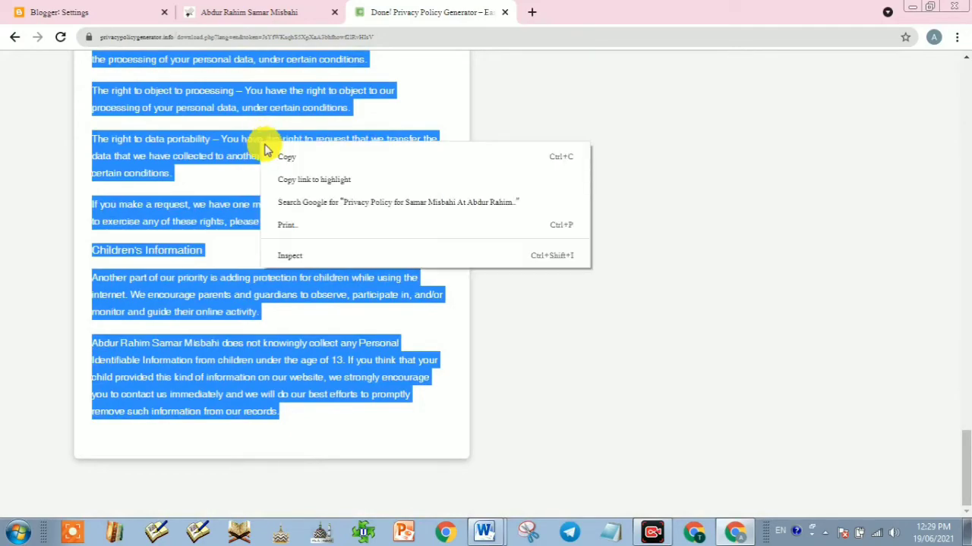
left_click(304, 155)
scroll(361, 181, "up", 20)
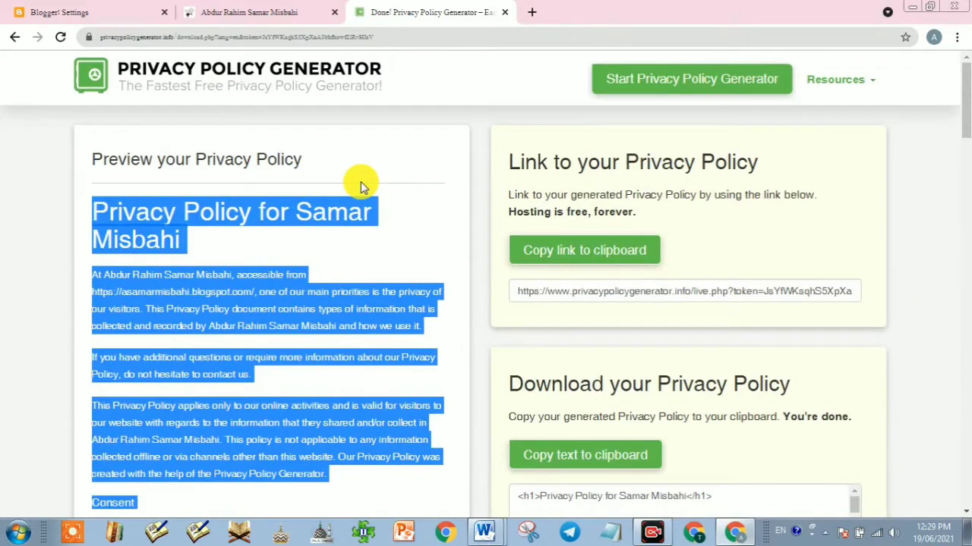
Step: Create a new Blogger page and paste the copied privacy policy into its body
left_click(72, 10)
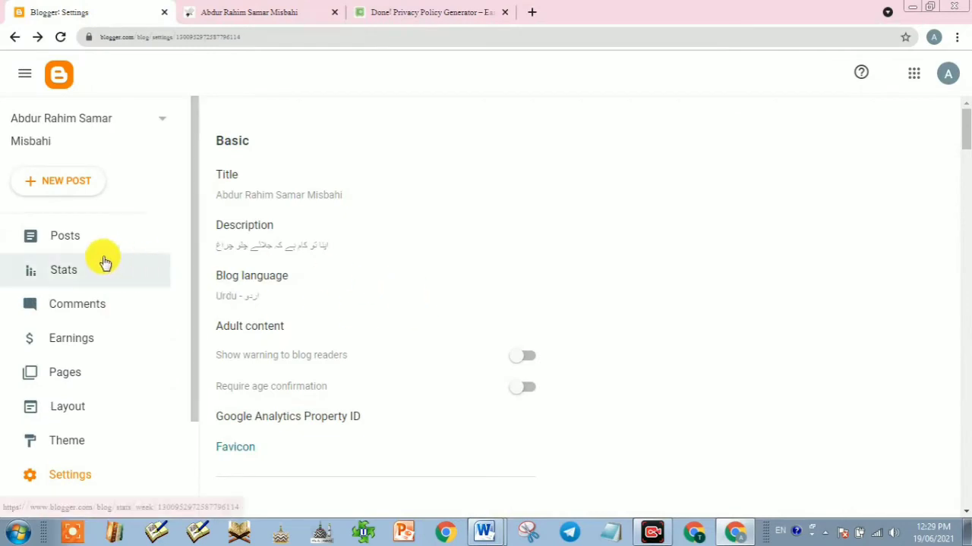
left_click(60, 379)
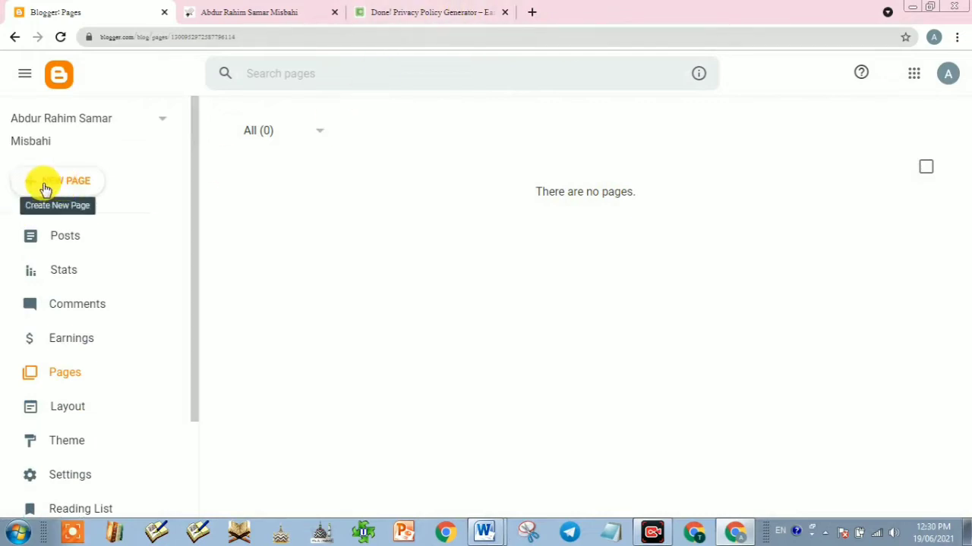
left_click(66, 189)
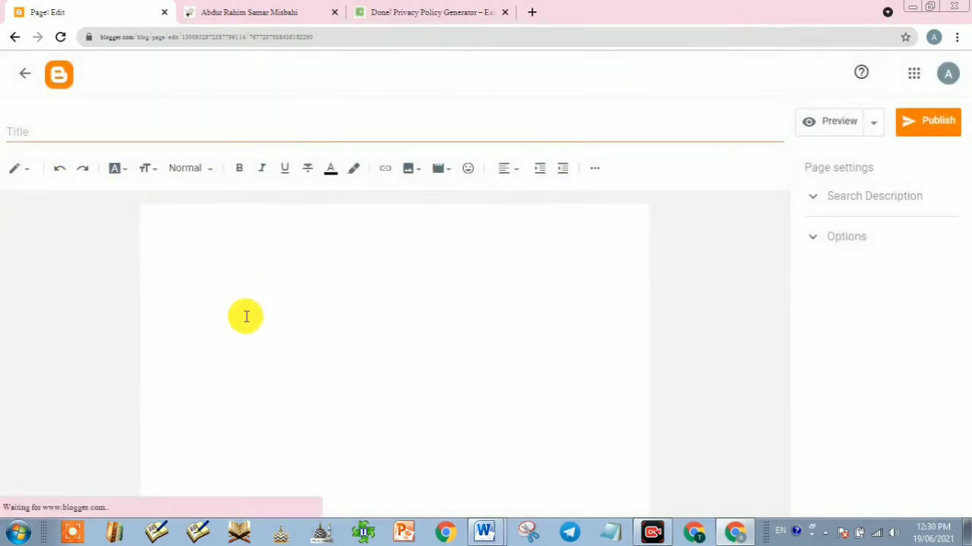
left_click(376, 261)
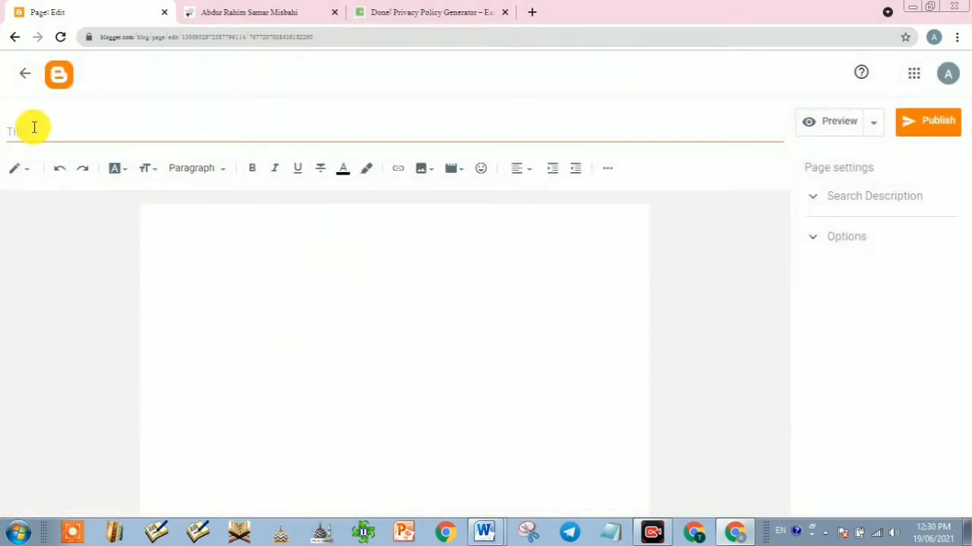
left_click(460, 12)
left_click(130, 17)
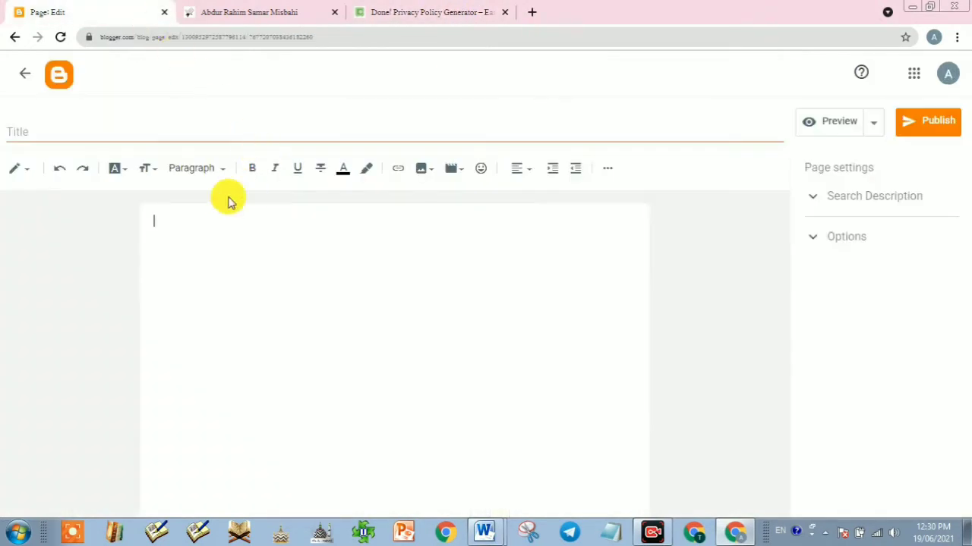
key("ctrl+v")
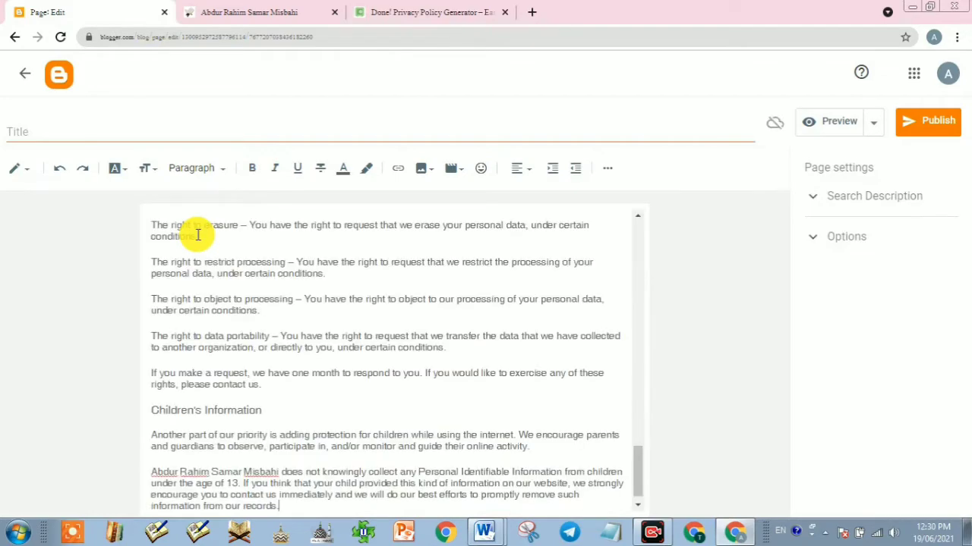
scroll(309, 303, "up", 15)
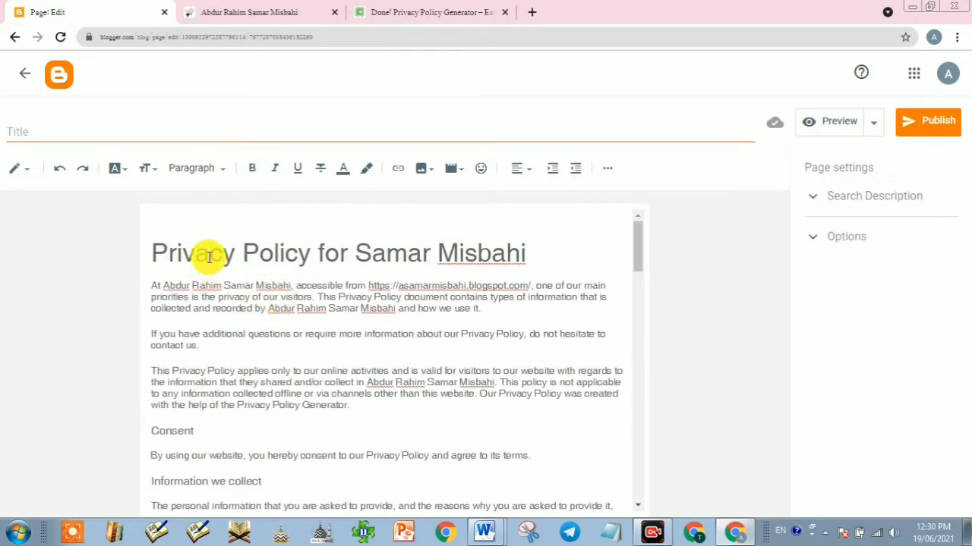
Step: Centre-align the policy heading and first paragraph
triple_click(208, 255)
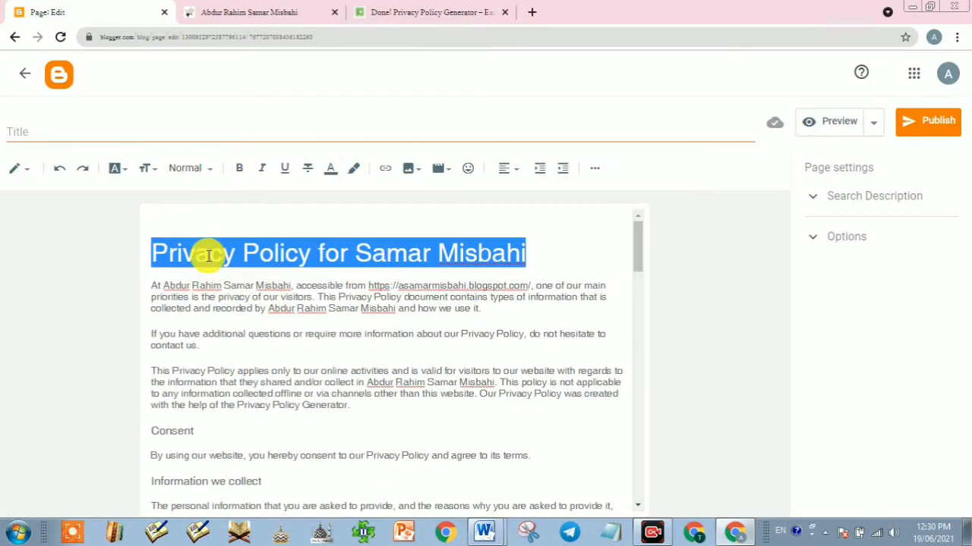
left_click(515, 174)
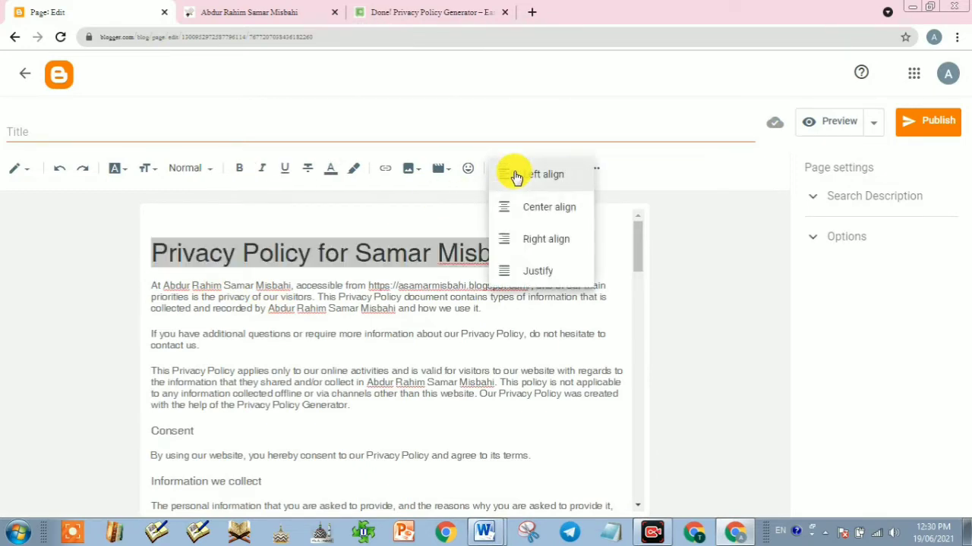
left_click(521, 205)
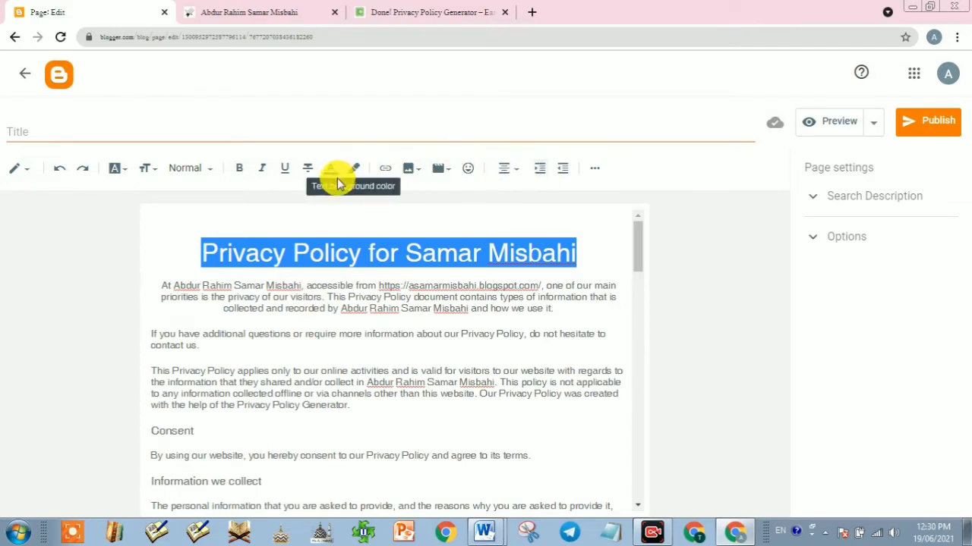
Step: Paste the 'Privacy Policy for…' heading text into the page's Title field
triple_click(343, 261)
key("ctrl+c")
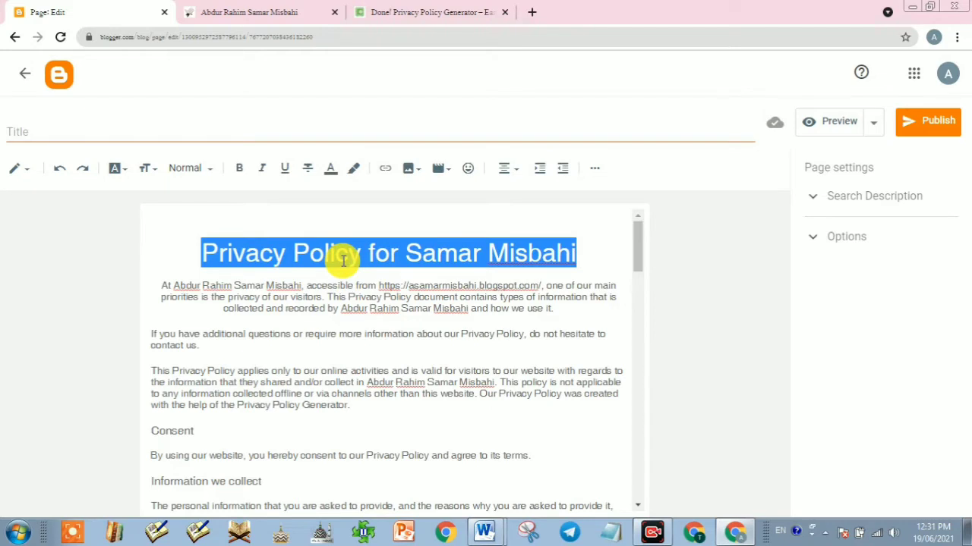
left_click(114, 130)
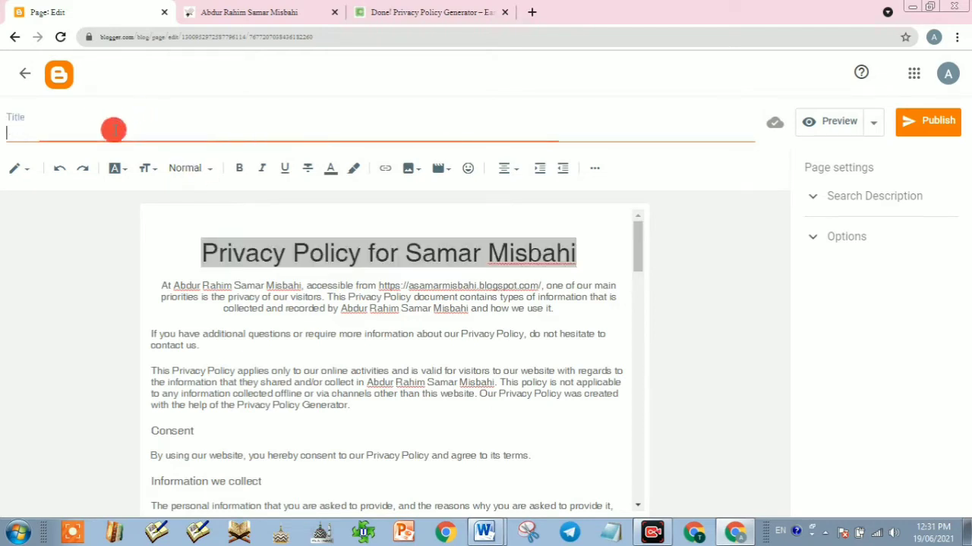
key("ctrl+v")
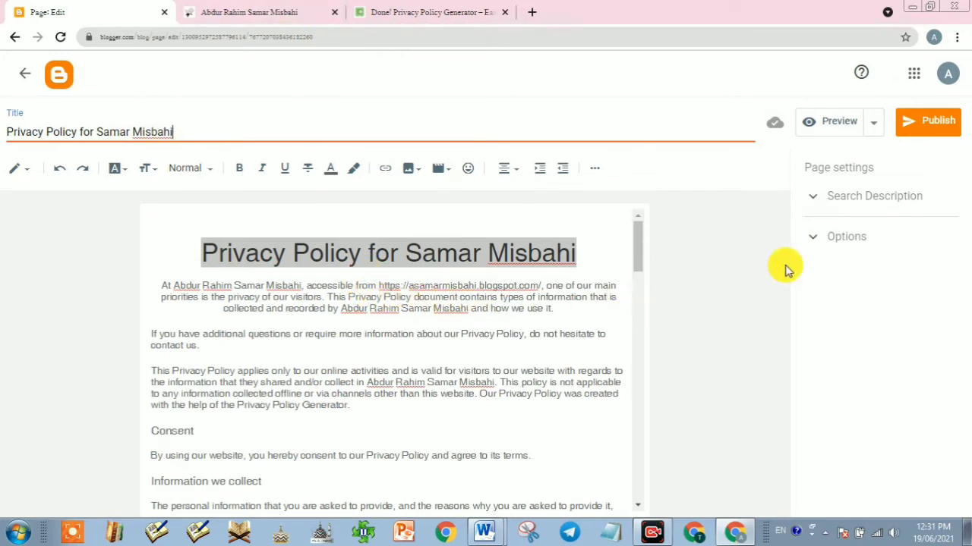
Step: Publish the new page, then reload the live blog's home page and dismiss the translation offer
left_click(938, 127)
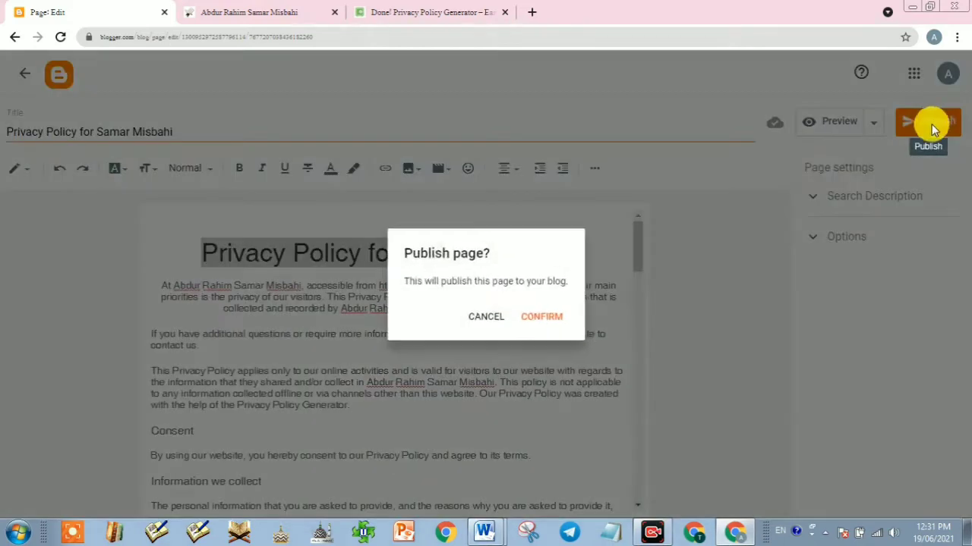
left_click(542, 320)
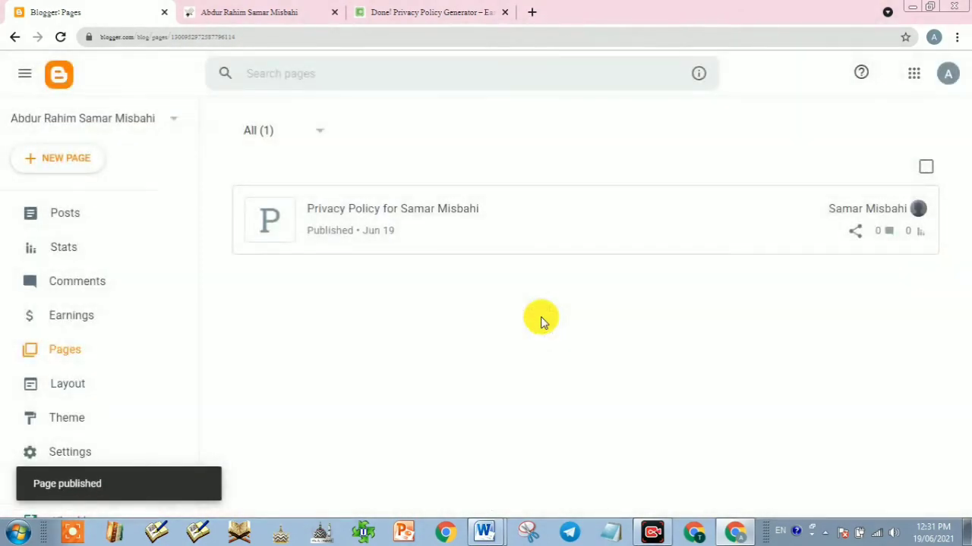
left_click(260, 15)
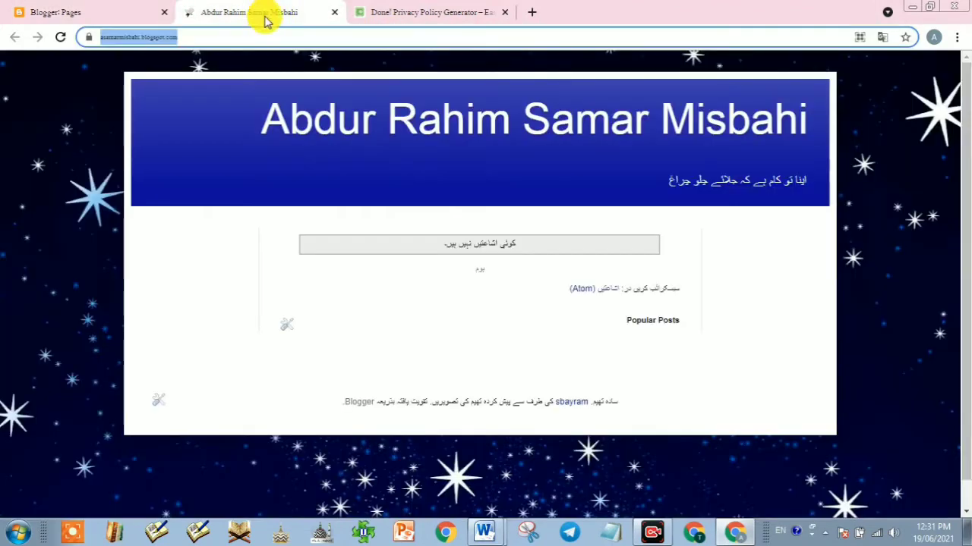
left_click(59, 37)
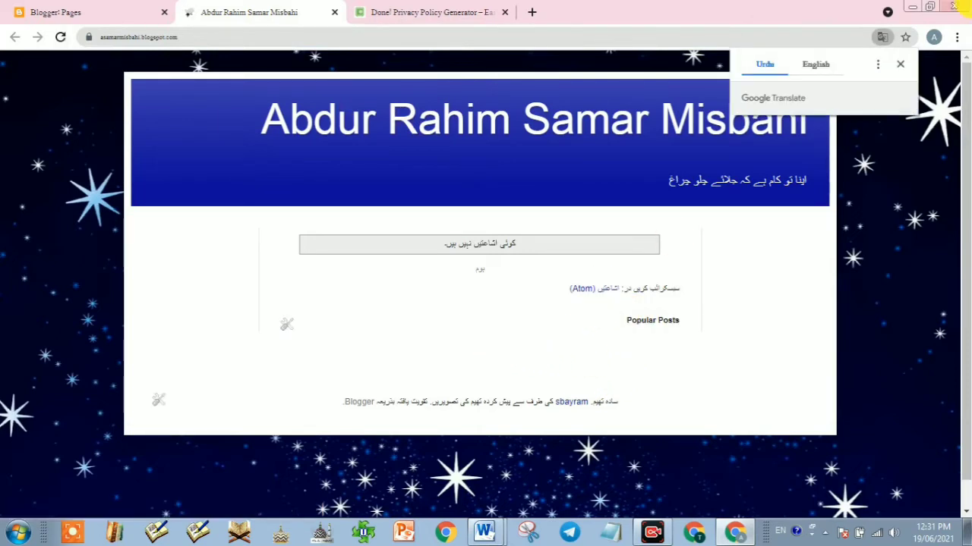
left_click(899, 65)
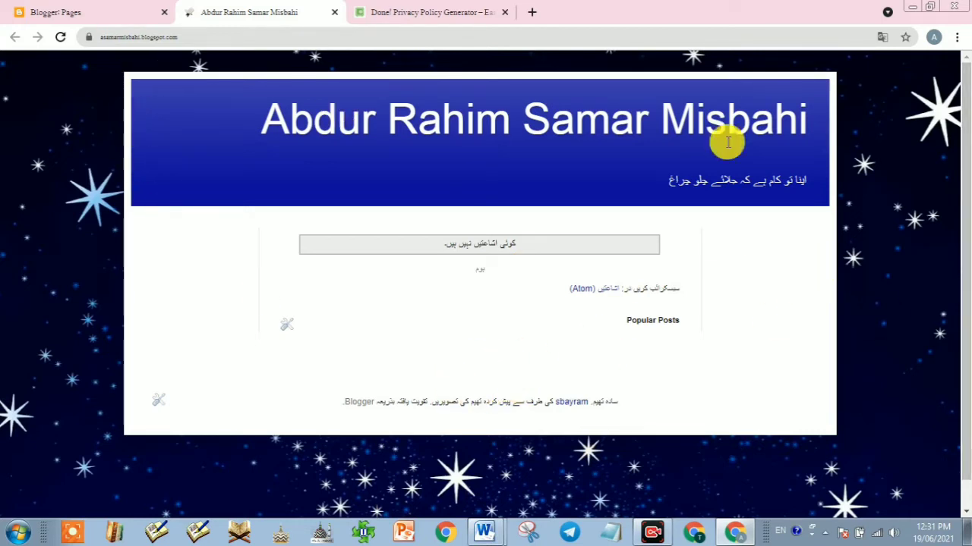
Step: On the Layout page, add a Pages gadget to the footer-1 section
left_click(64, 13)
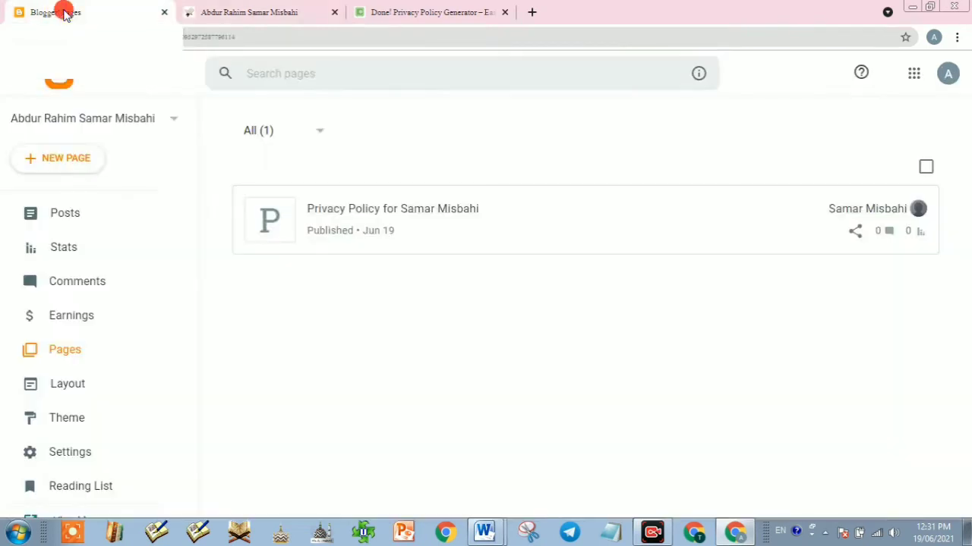
scroll(74, 375, "down", 1)
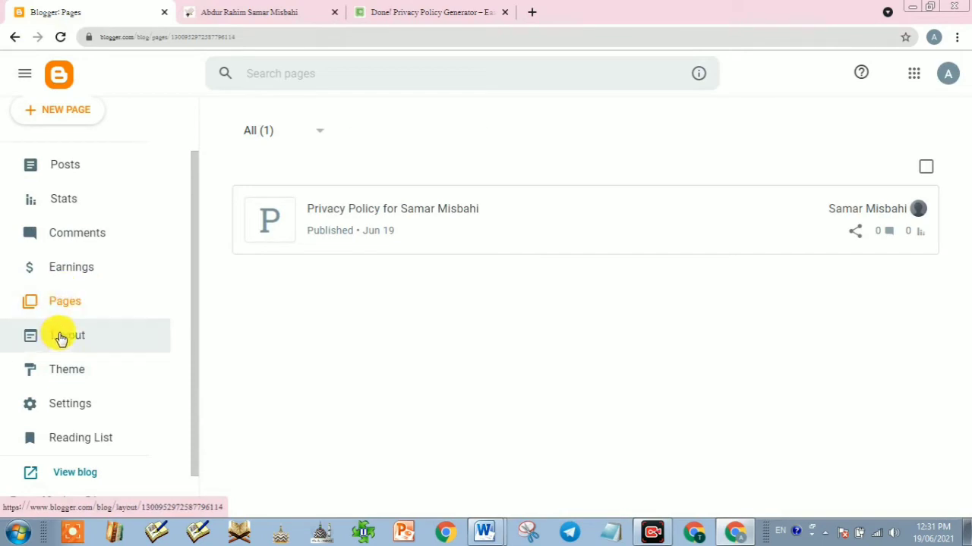
left_click(62, 337)
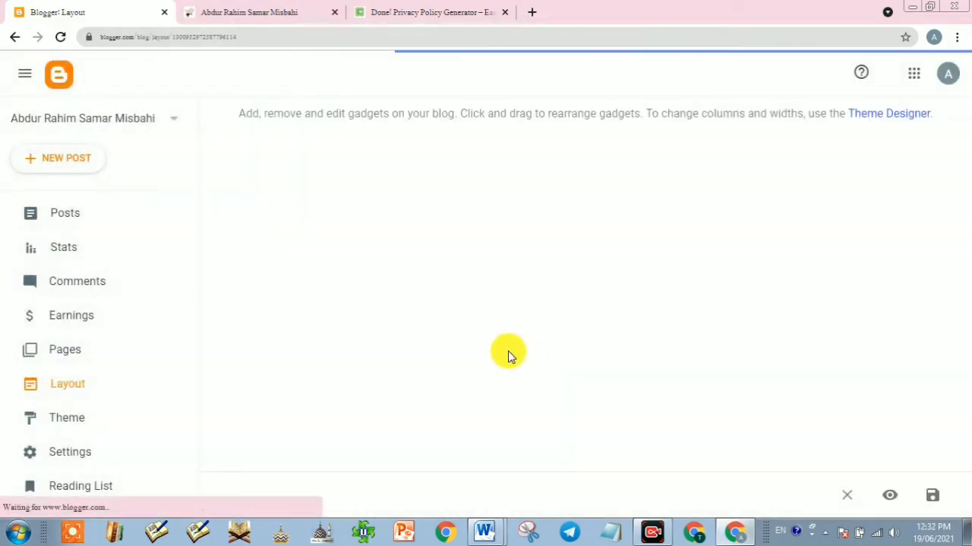
scroll(513, 353, "down", 10)
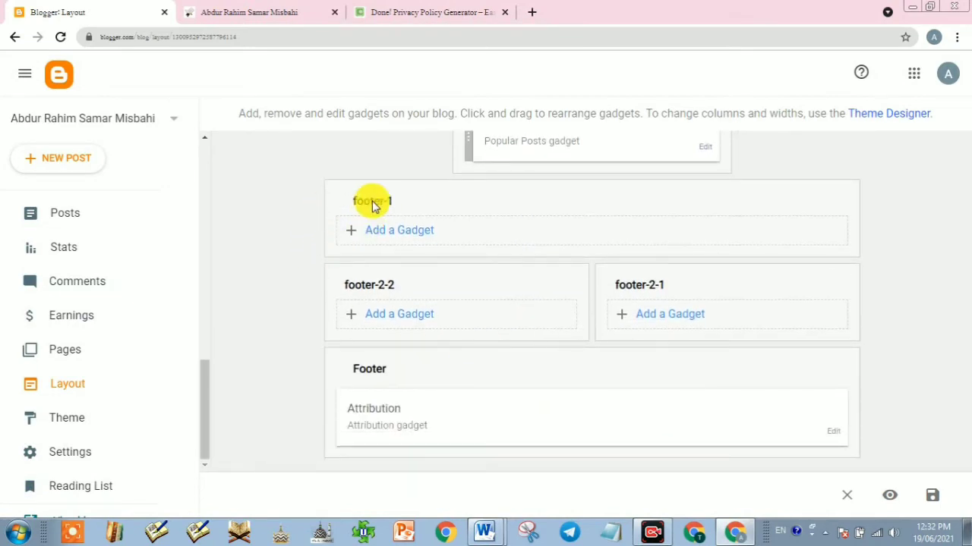
left_click(413, 238)
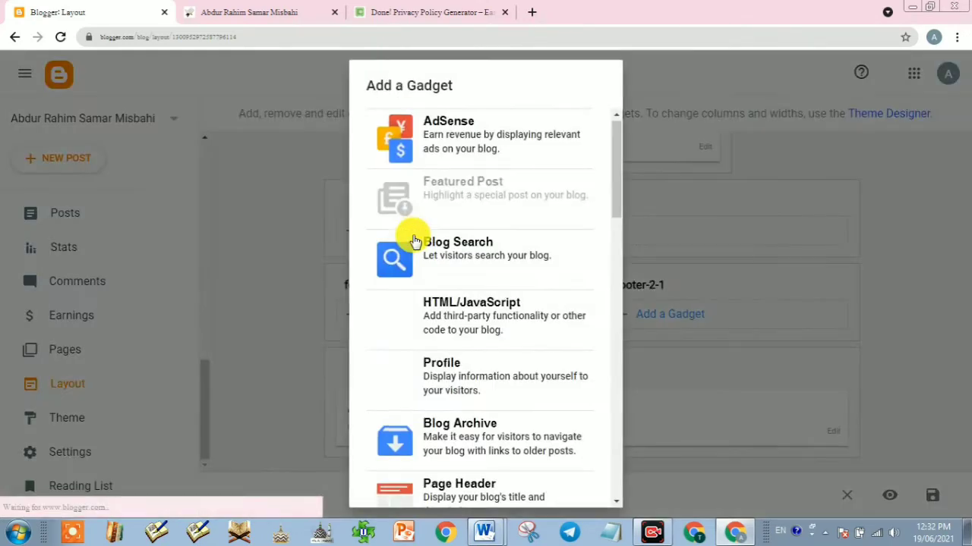
scroll(478, 280, "down", 2)
scroll(485, 287, "down", 6)
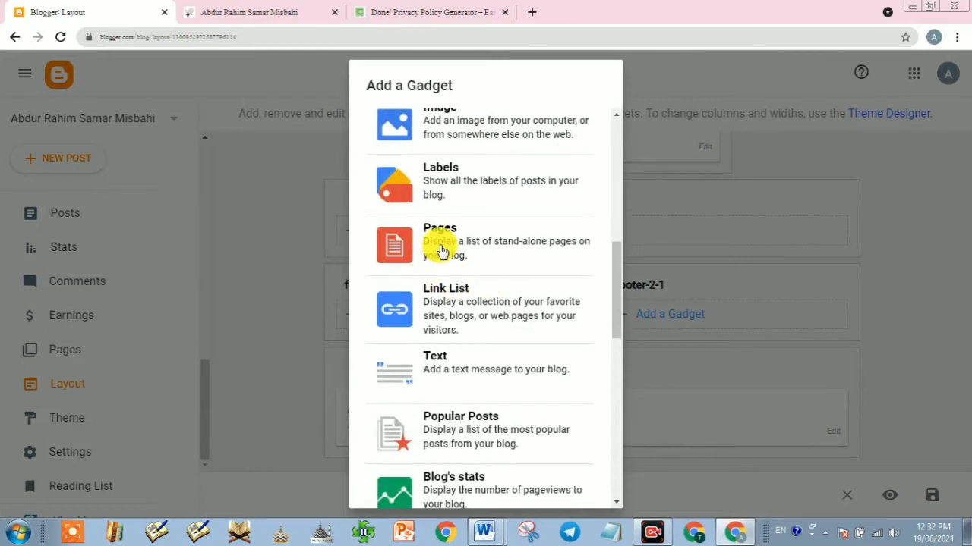
left_click(442, 250)
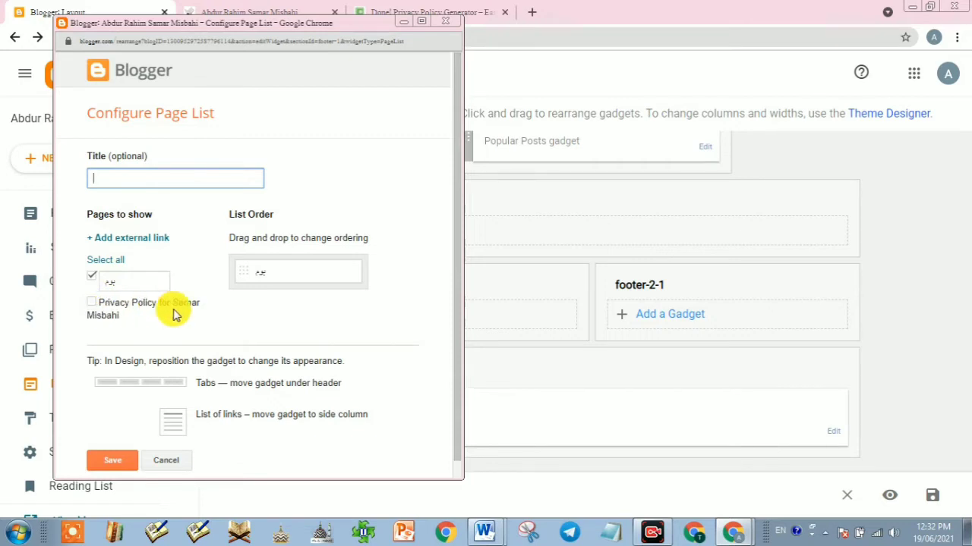
Step: Tick the Privacy Policy page, save the Pages gadget, and reload the live blog
left_click(91, 304)
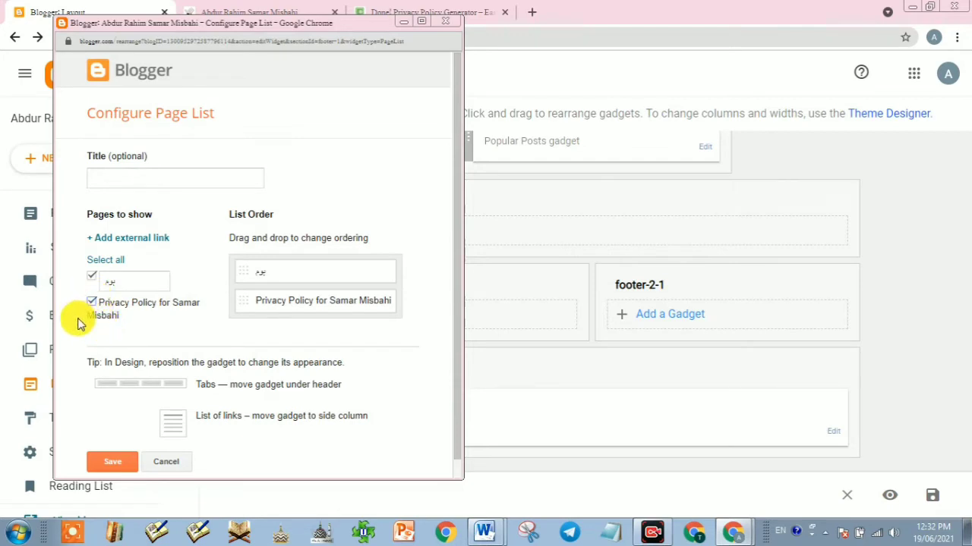
left_click(91, 304)
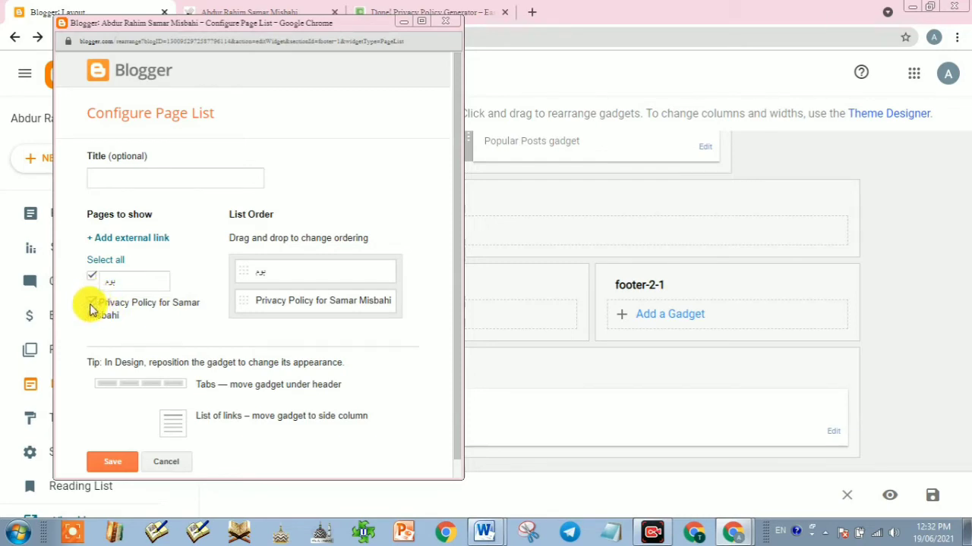
left_click(91, 304)
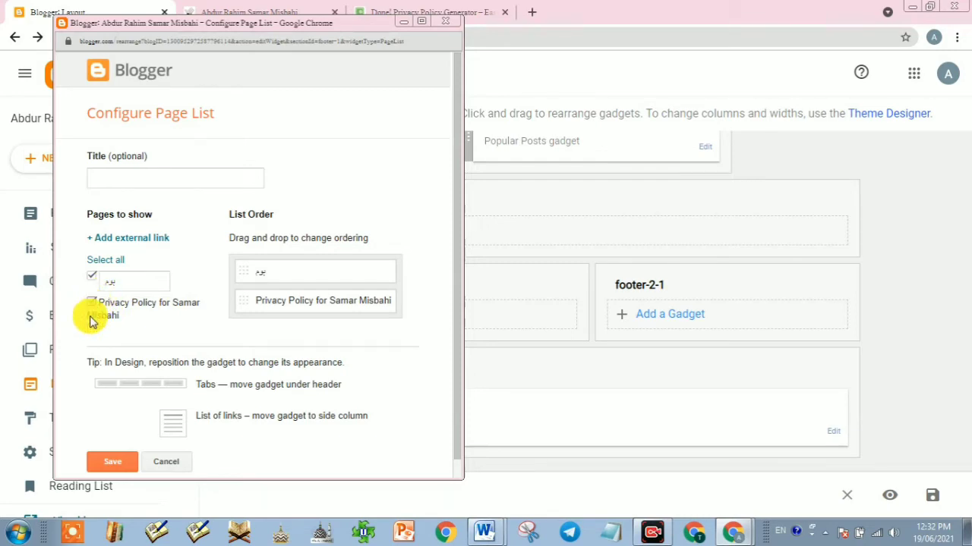
left_click(110, 461)
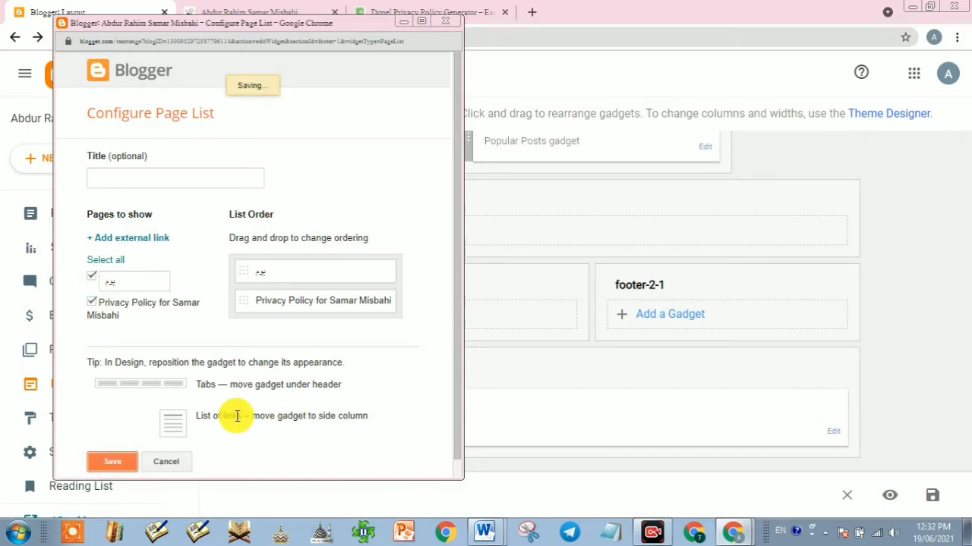
left_click(262, 11)
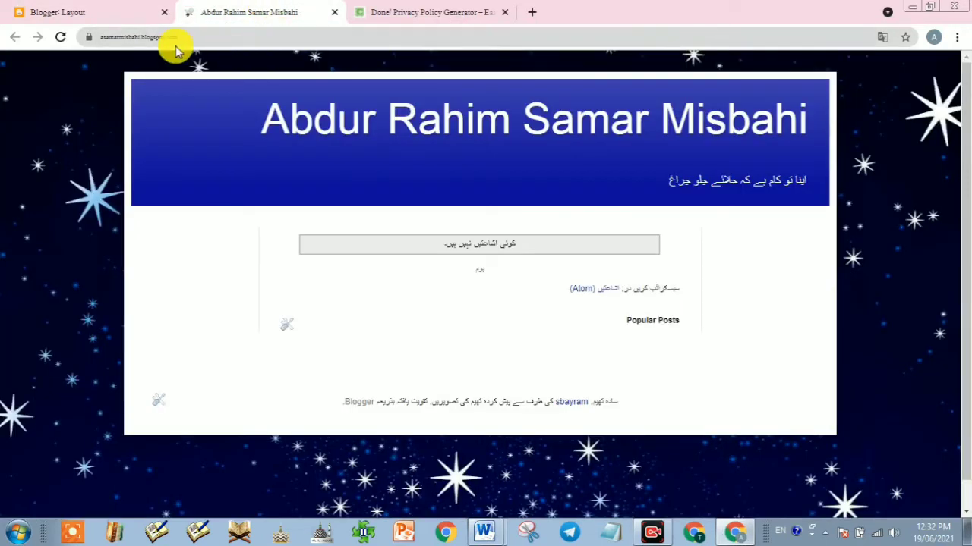
left_click(62, 37)
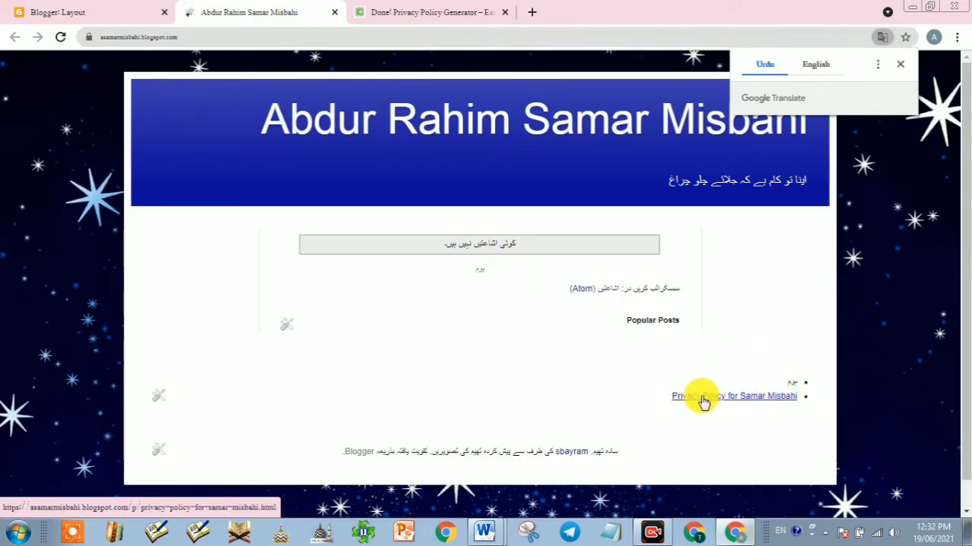
Step: Open the Privacy Policy page from the footer link and scroll through its text
left_click(714, 403)
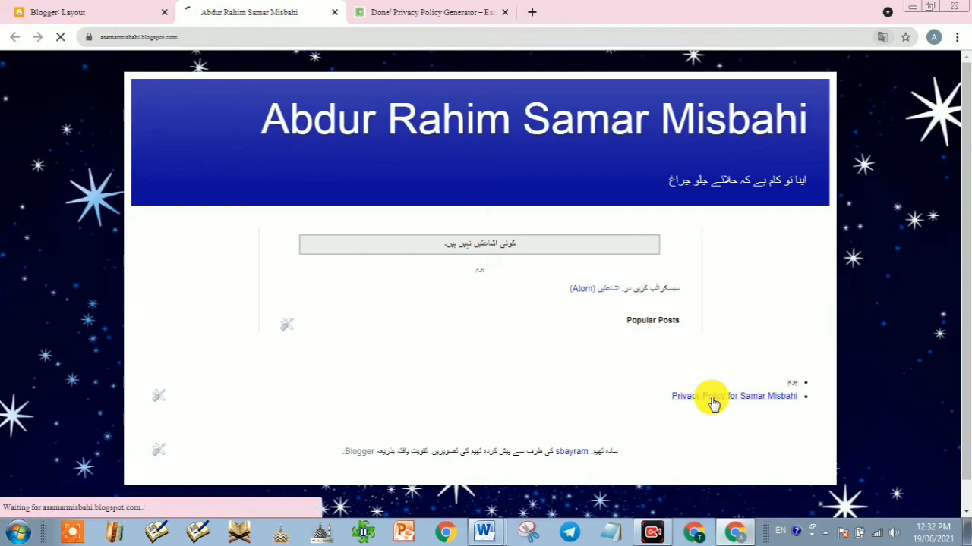
scroll(523, 306, "down", 3)
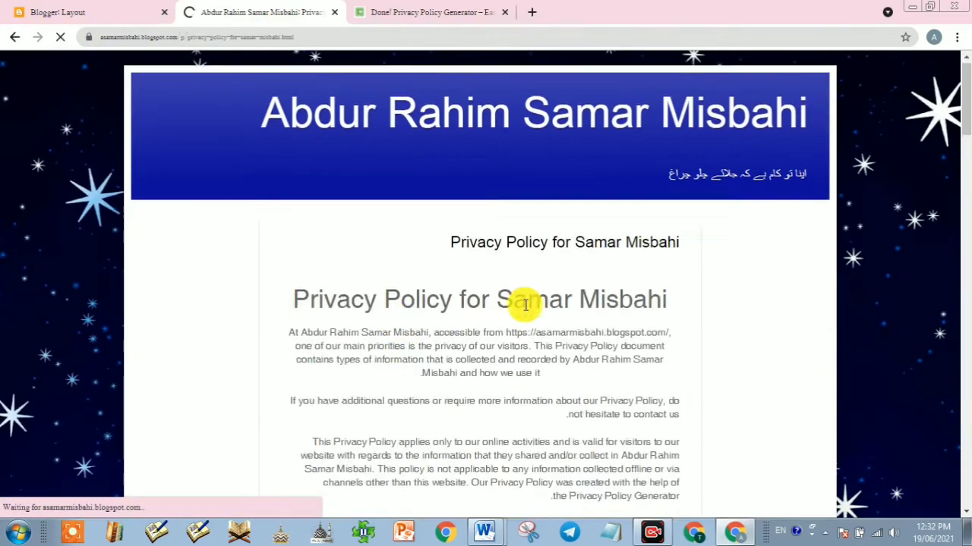
scroll(523, 312, "up", 2)
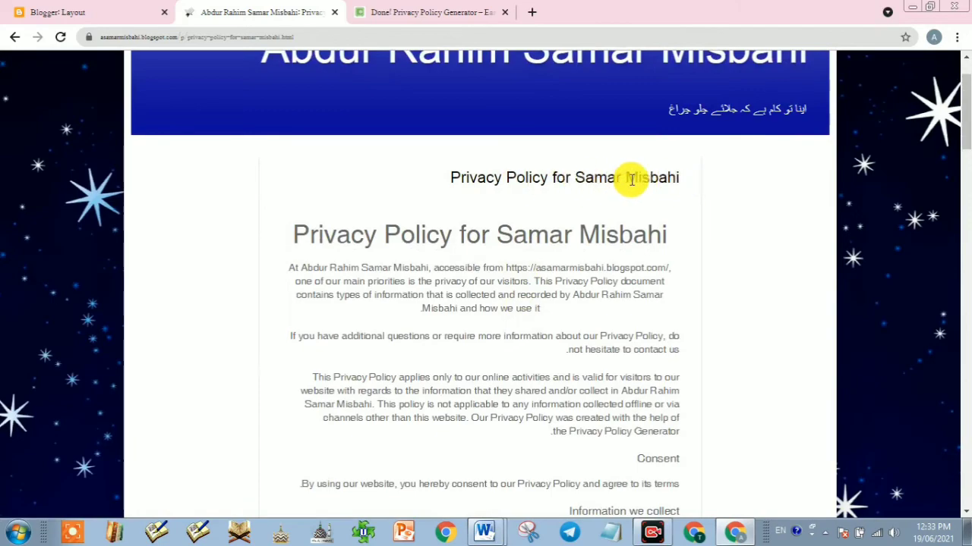
scroll(464, 277, "down", 3)
scroll(479, 289, "down", 10)
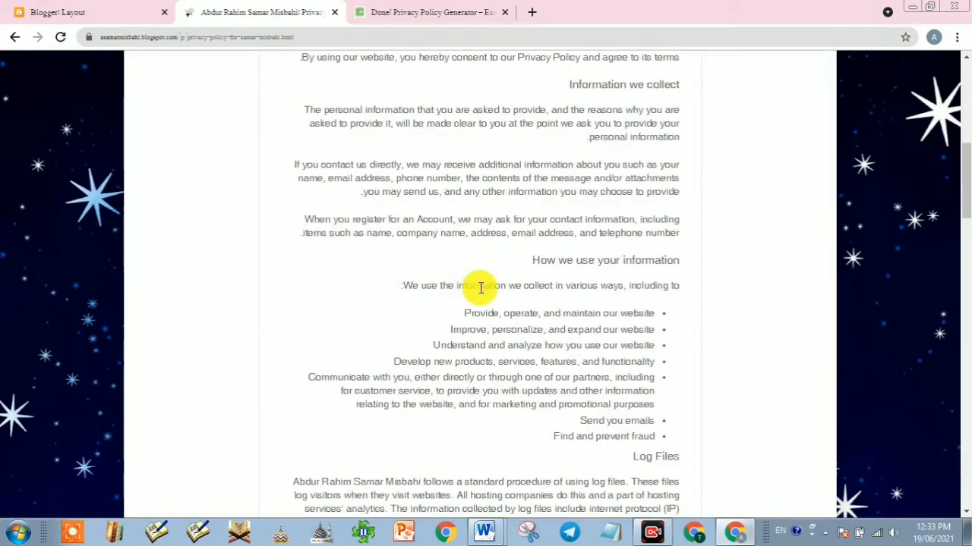
scroll(511, 311, "up", 6)
scroll(512, 311, "up", 10)
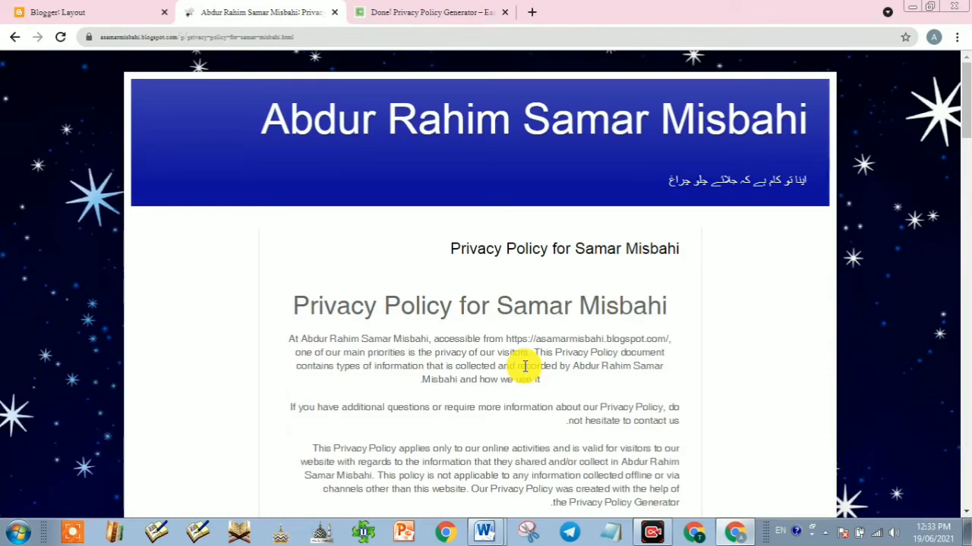
Step: Open the privacy policy page for editing and select all its text
left_click(72, 9)
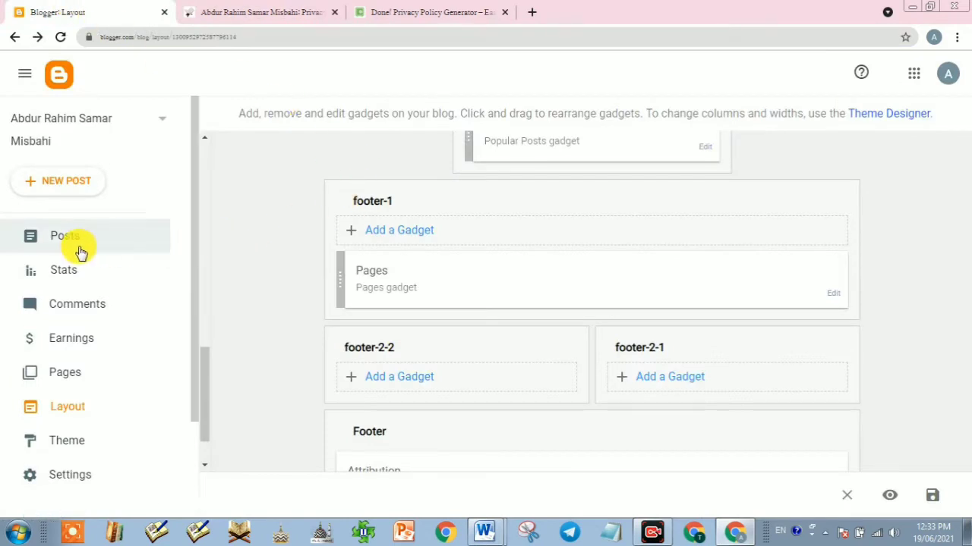
left_click(72, 372)
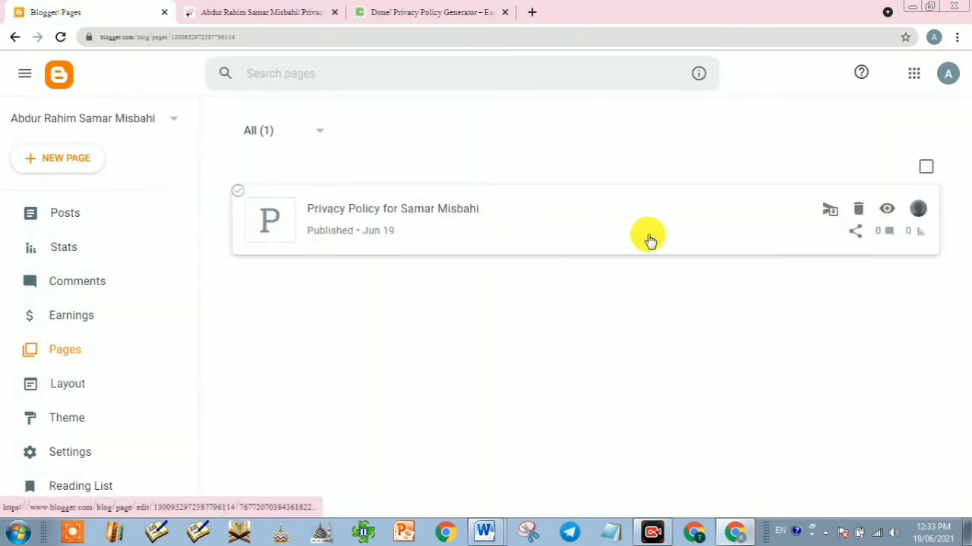
left_click(544, 217)
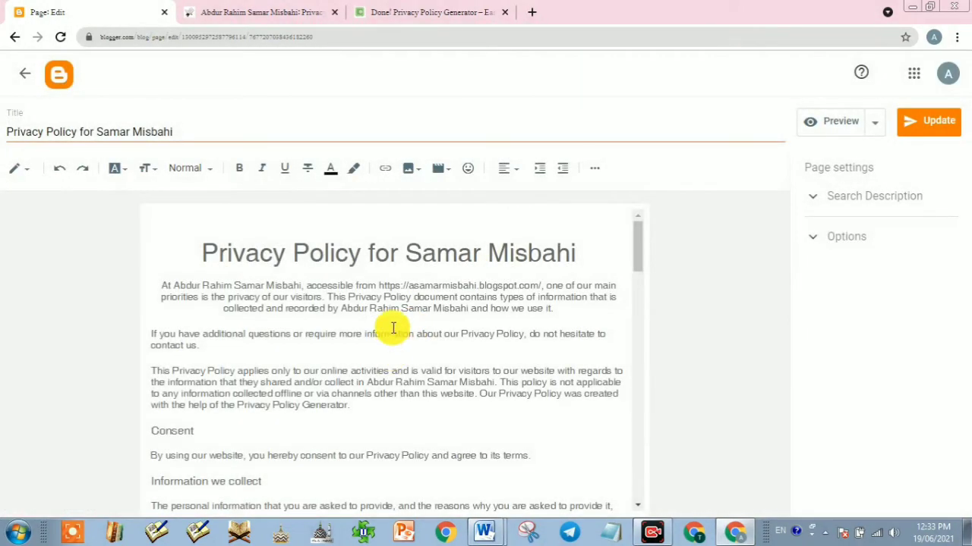
left_click(391, 307)
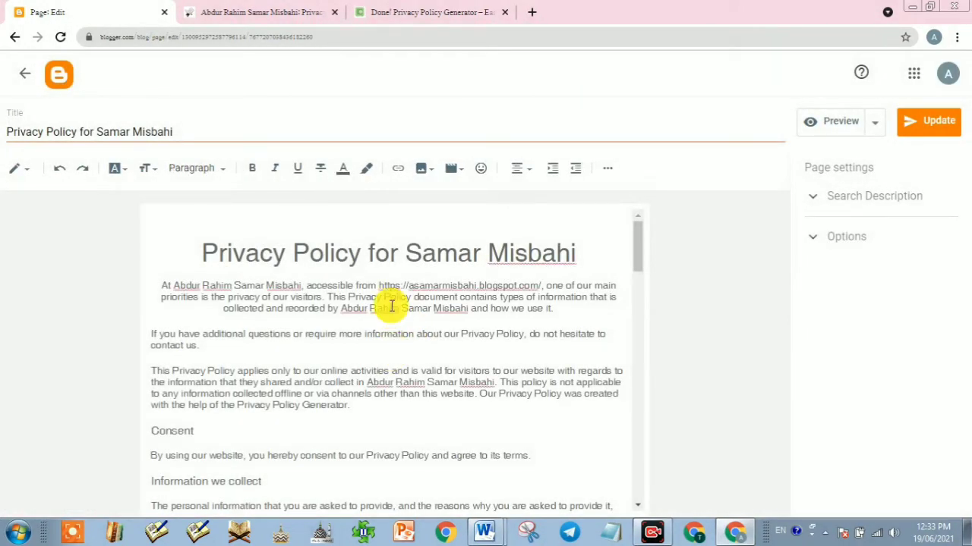
key("ctrl+a")
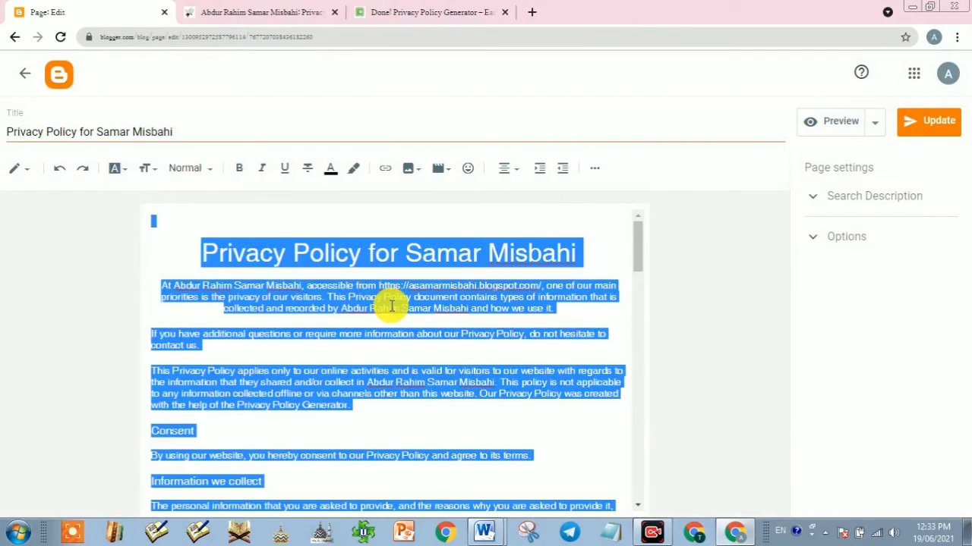
Step: Set the text direction to left-to-right and update the published page
left_click(594, 172)
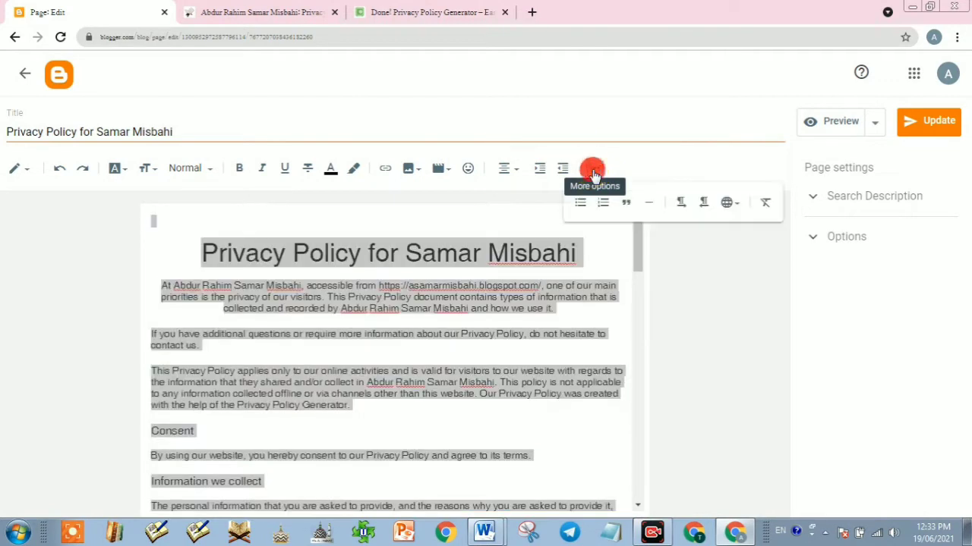
left_click(680, 211)
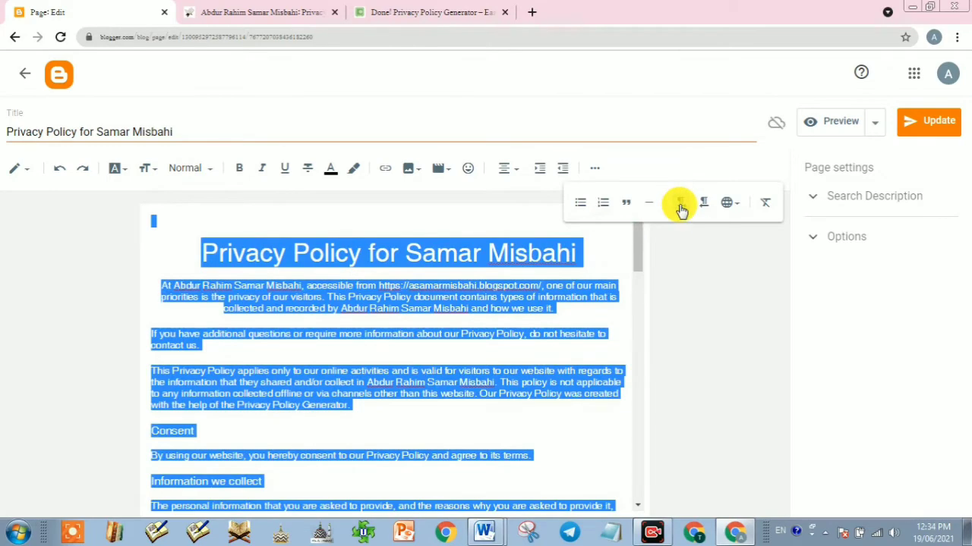
left_click(277, 332)
scroll(218, 404, "down", 3)
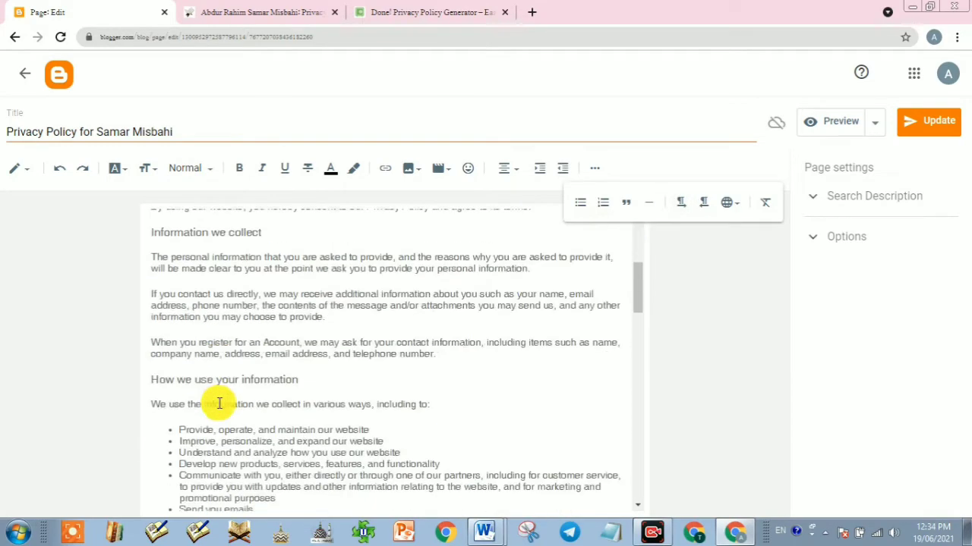
scroll(219, 404, "up", 1)
left_click(931, 124)
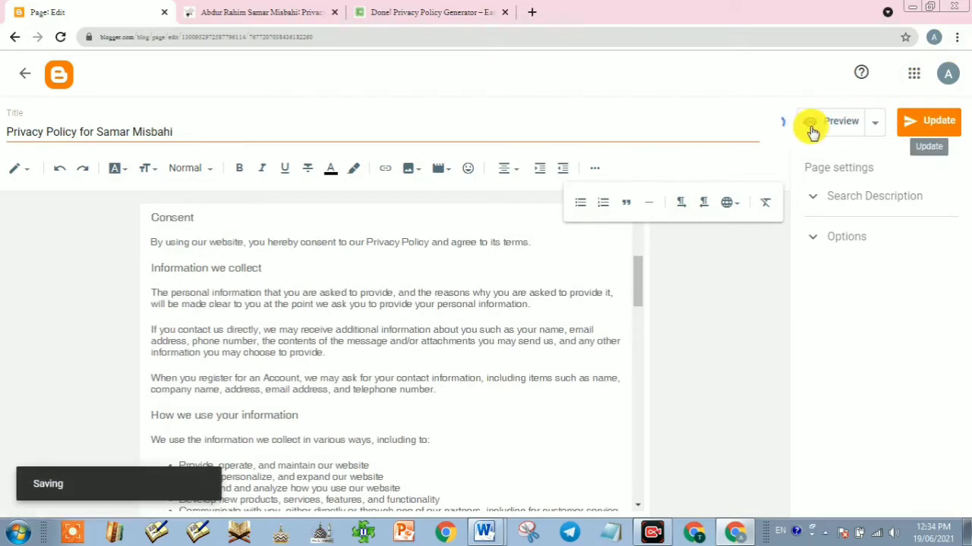
left_click(253, 11)
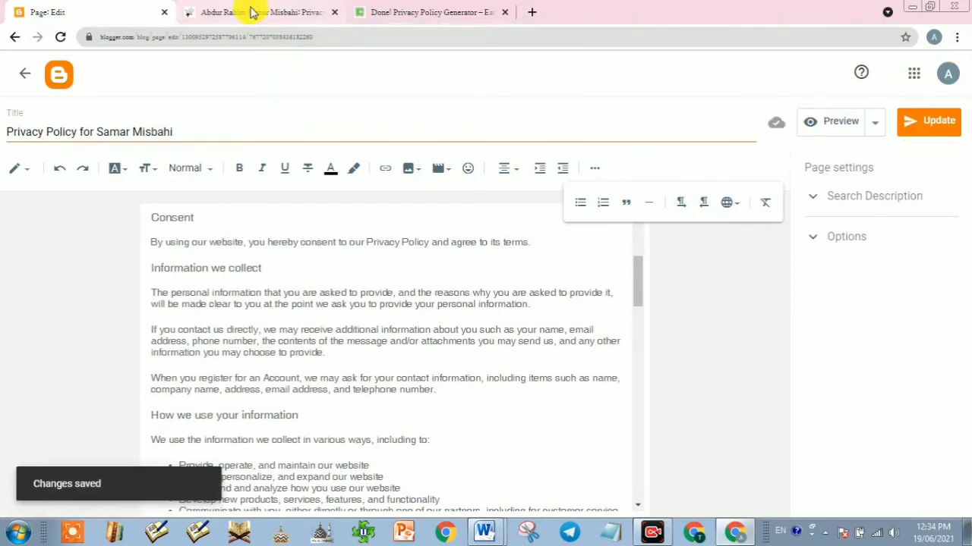
left_click(61, 36)
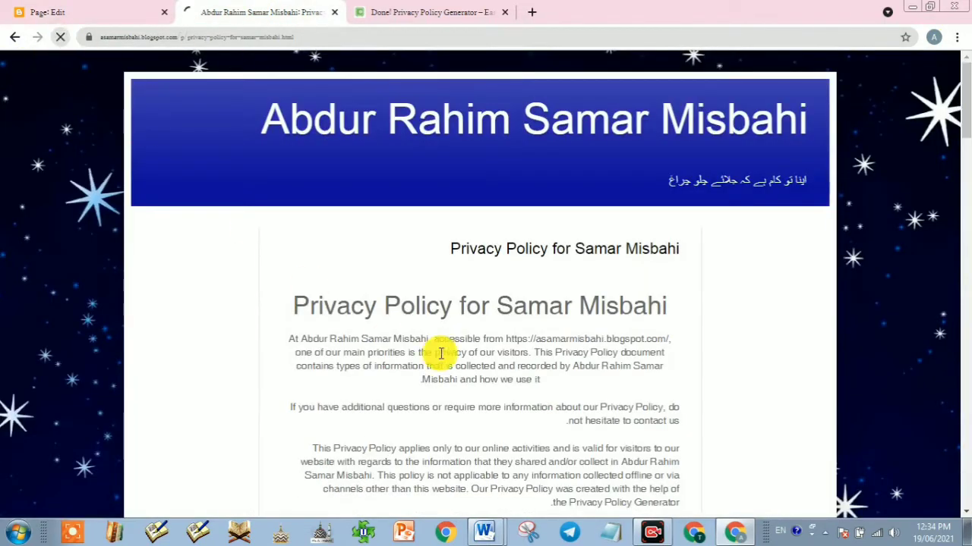
scroll(483, 378, "down", 3)
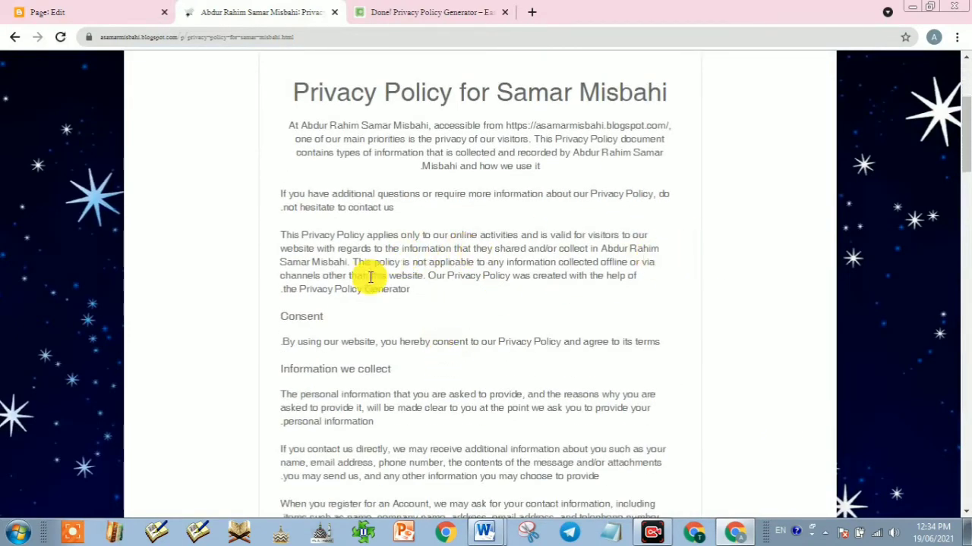
scroll(418, 320, "up", 1)
scroll(387, 318, "up", 3)
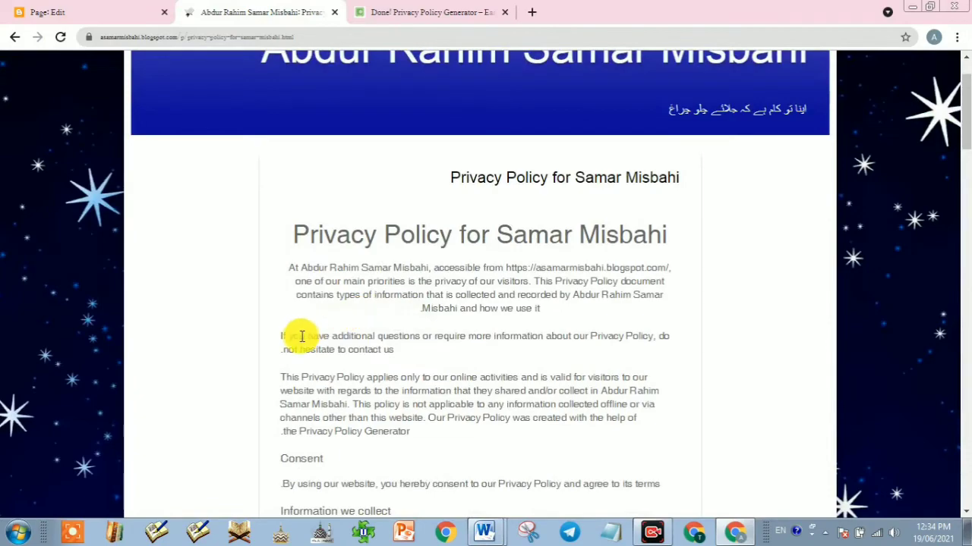
scroll(398, 351, "down", 4)
scroll(409, 353, "down", 10)
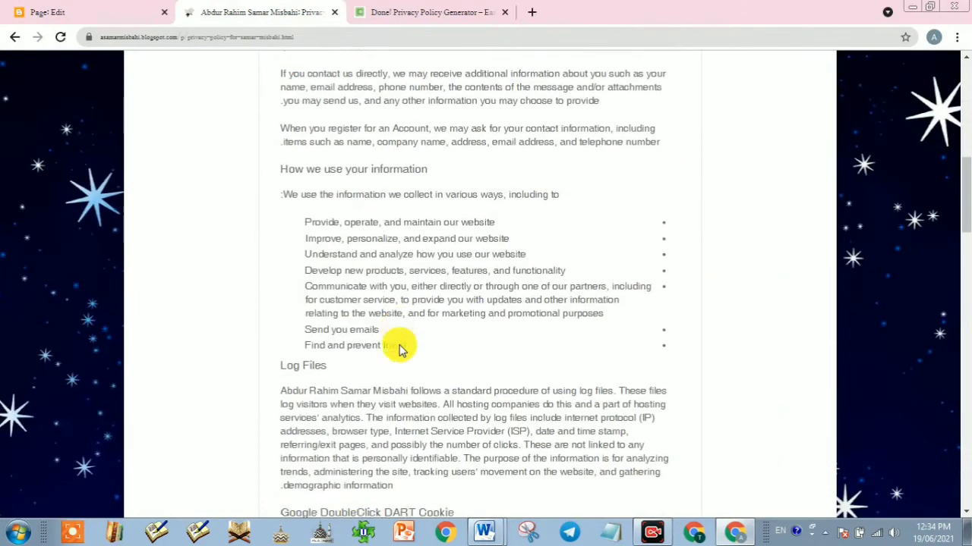
scroll(400, 349, "down", 12)
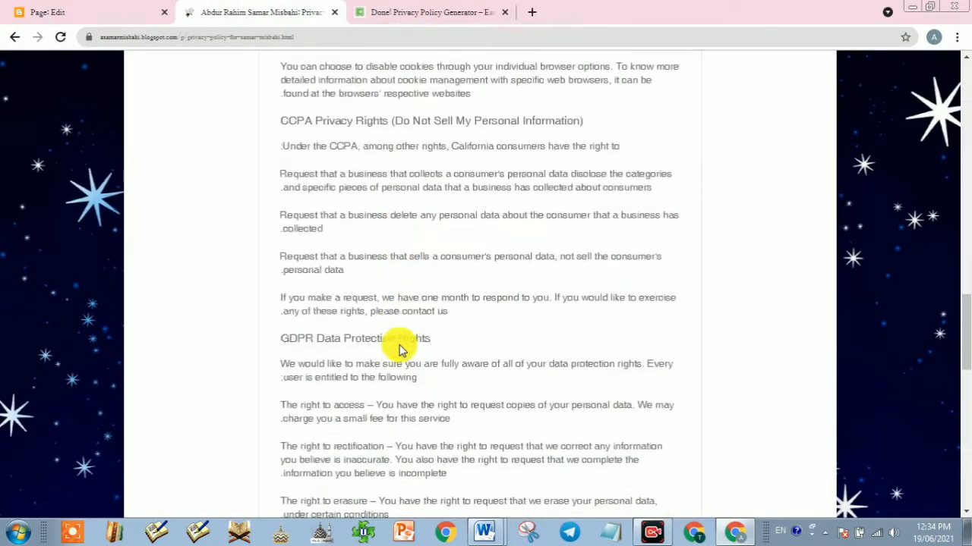
scroll(400, 349, "down", 10)
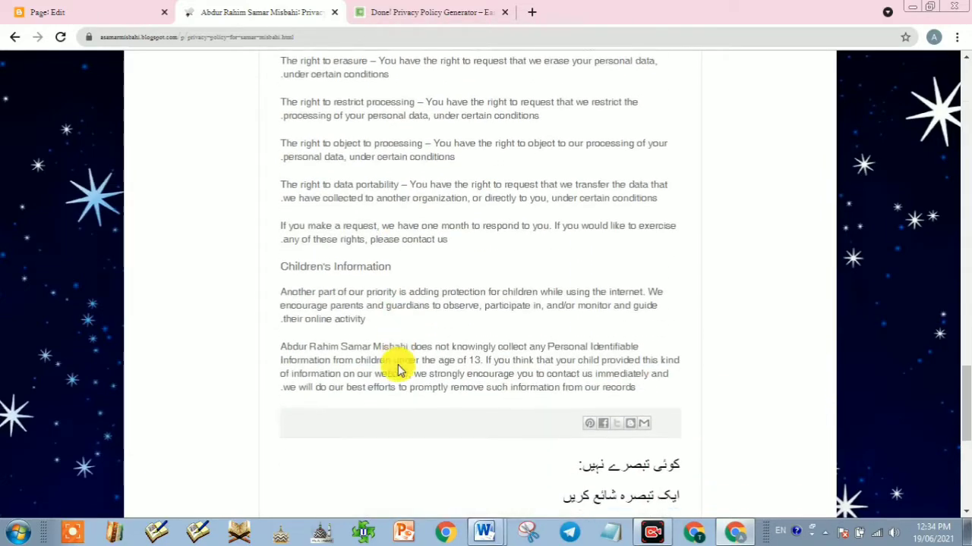
scroll(400, 369, "up", 12)
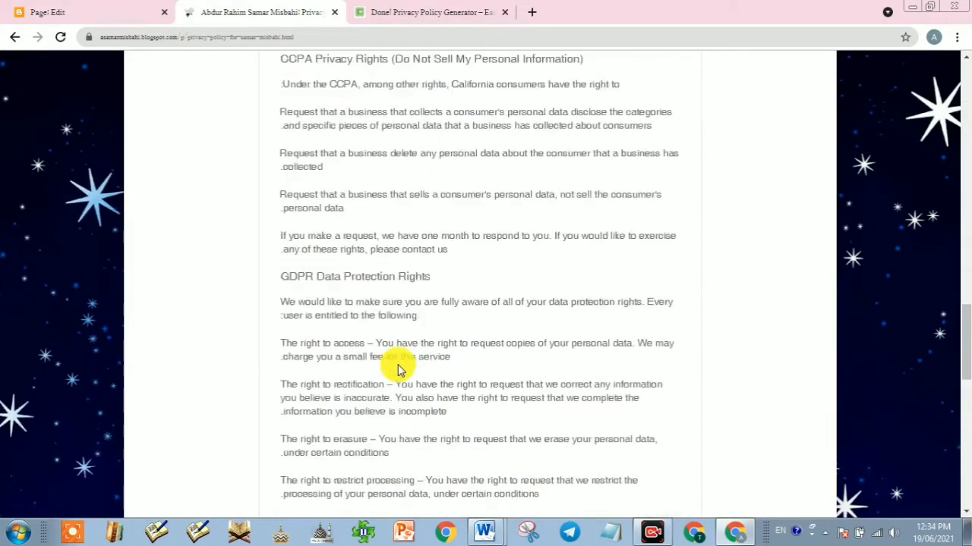
scroll(398, 365, "up", 10)
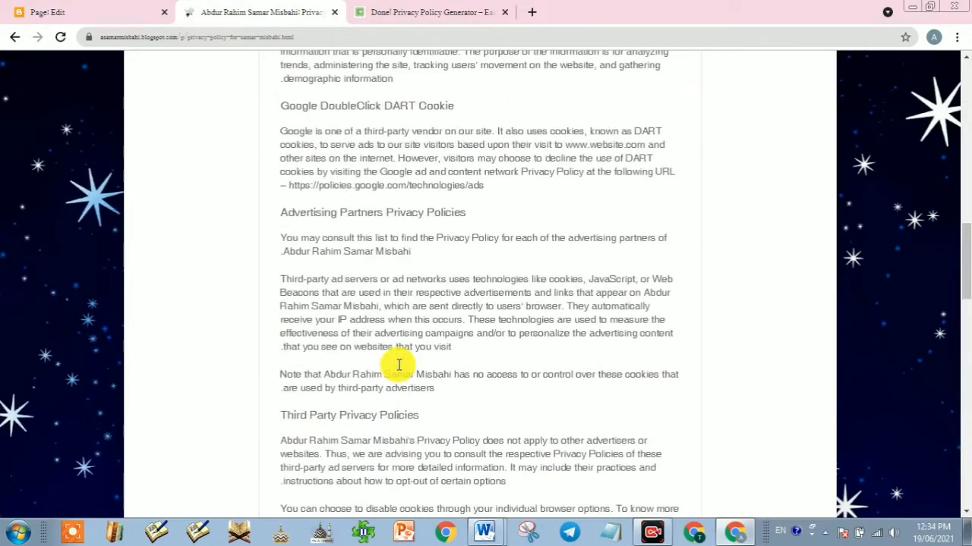
scroll(398, 370, "up", 1)
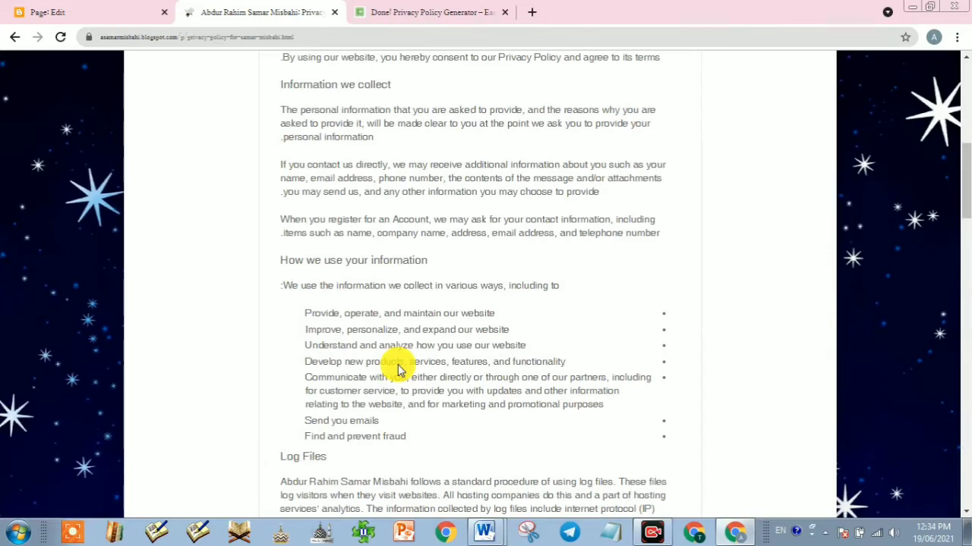
scroll(398, 368, "up", 3)
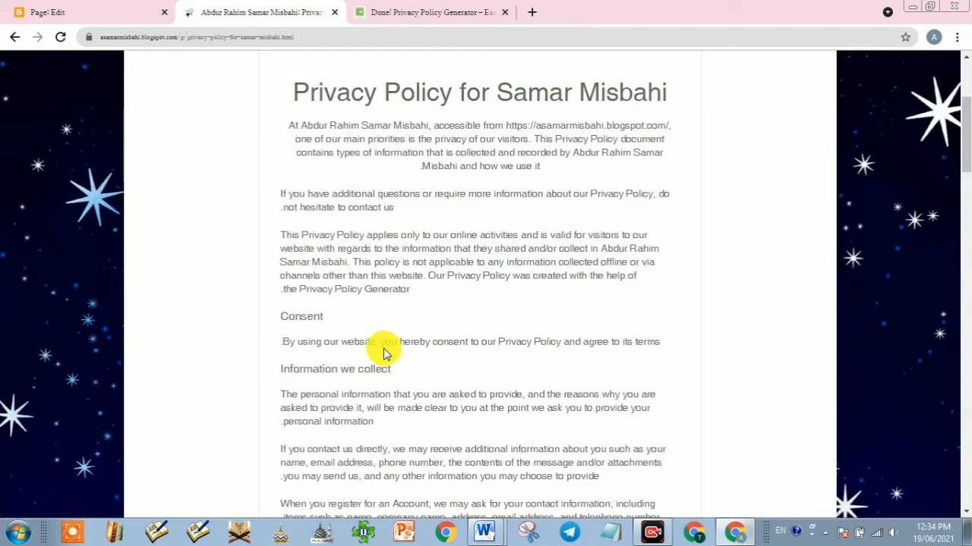
scroll(383, 349, "down", 6)
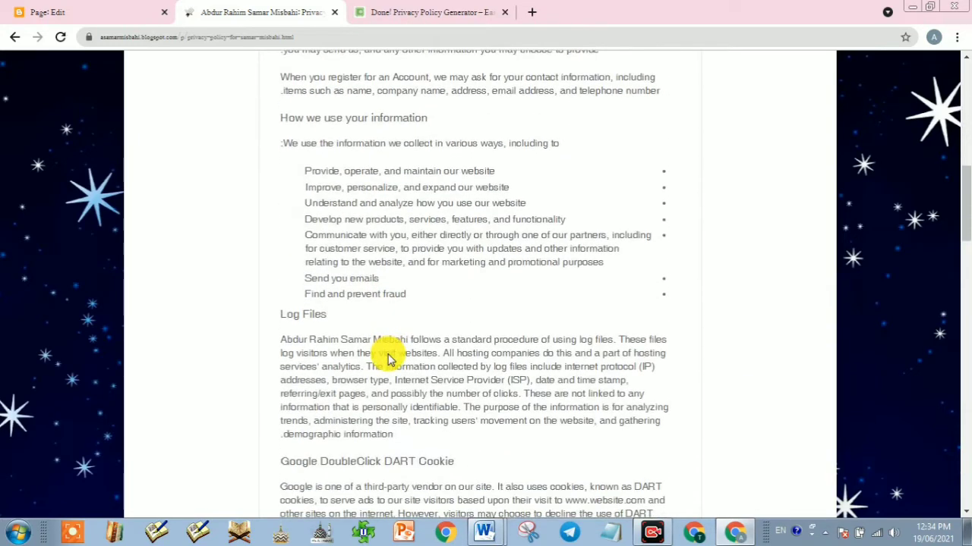
scroll(410, 355, "down", 2)
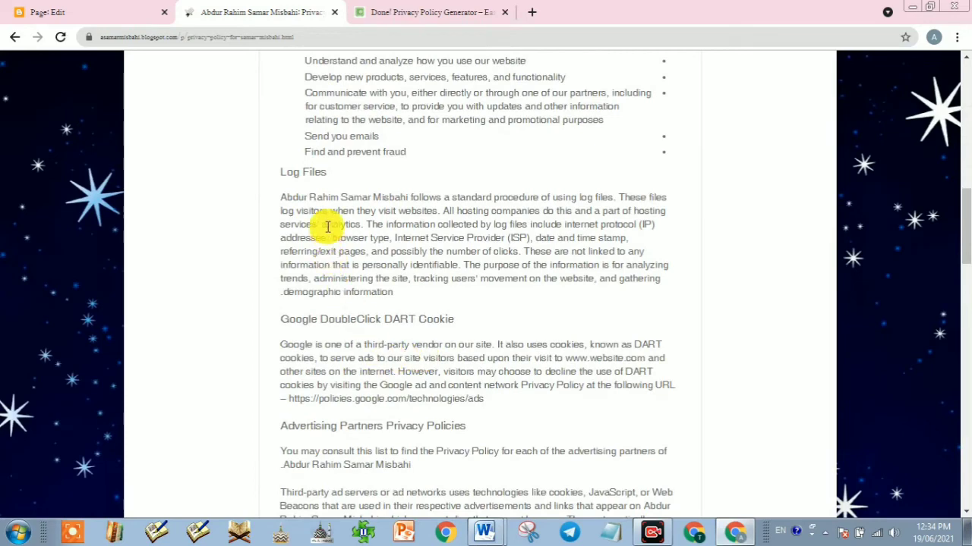
scroll(467, 304, "down", 3)
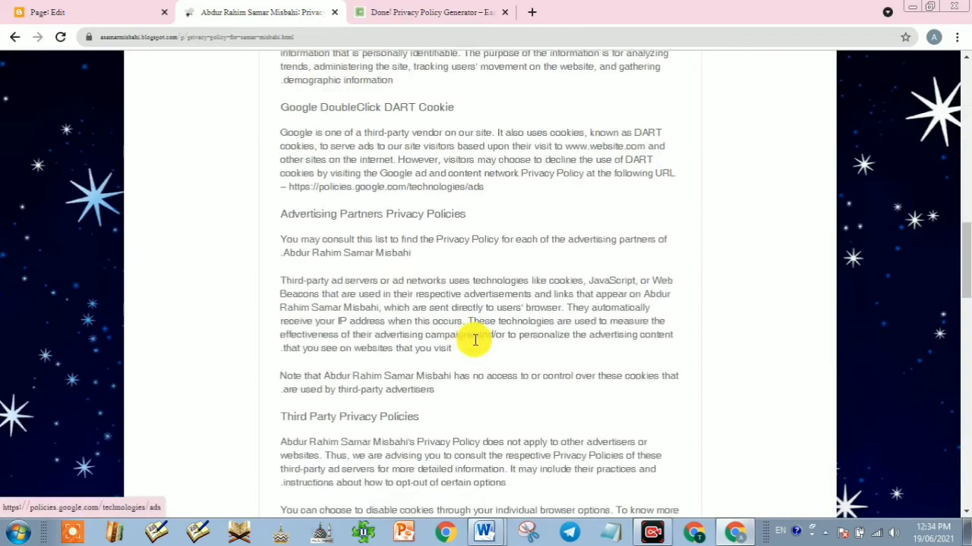
scroll(429, 357, "down", 2)
scroll(411, 372, "down", 6)
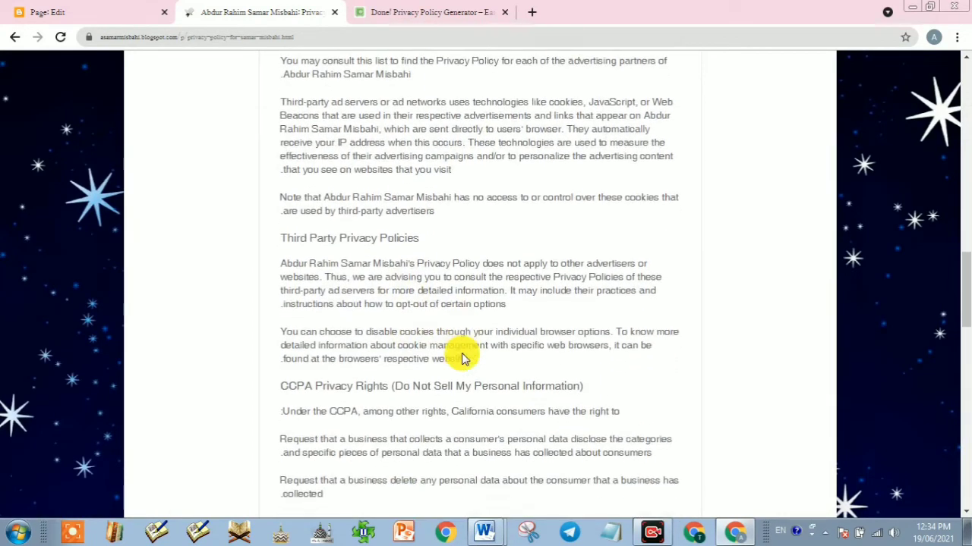
scroll(507, 321, "up", 8)
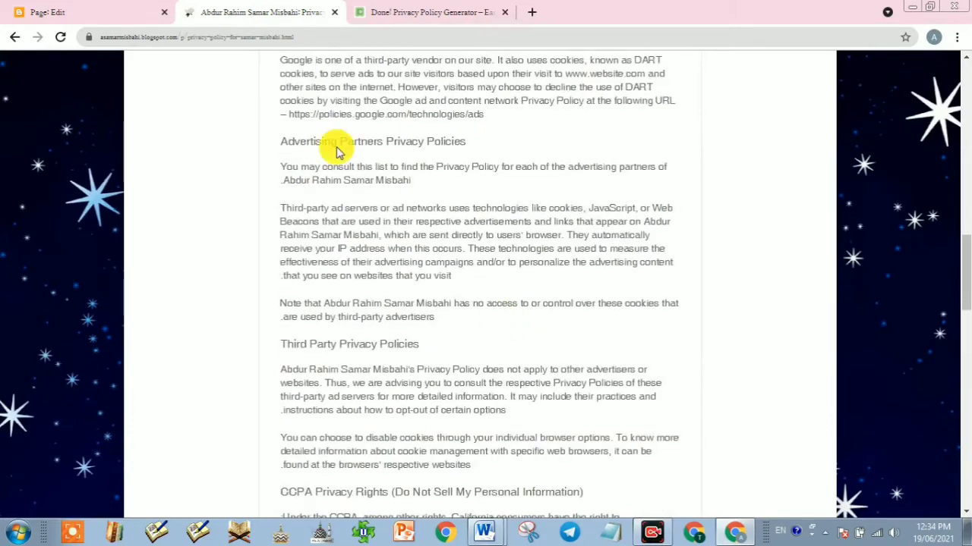
scroll(455, 334, "up", 7)
scroll(488, 337, "up", 7)
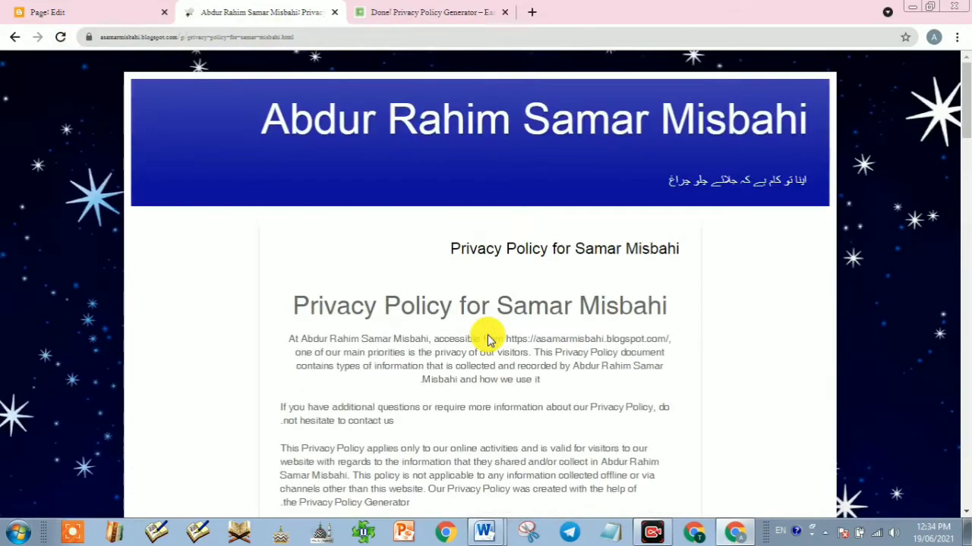
Step: Go back to Blogger's Pages list and close the Privacy Policy Generator tab
left_click(463, 129)
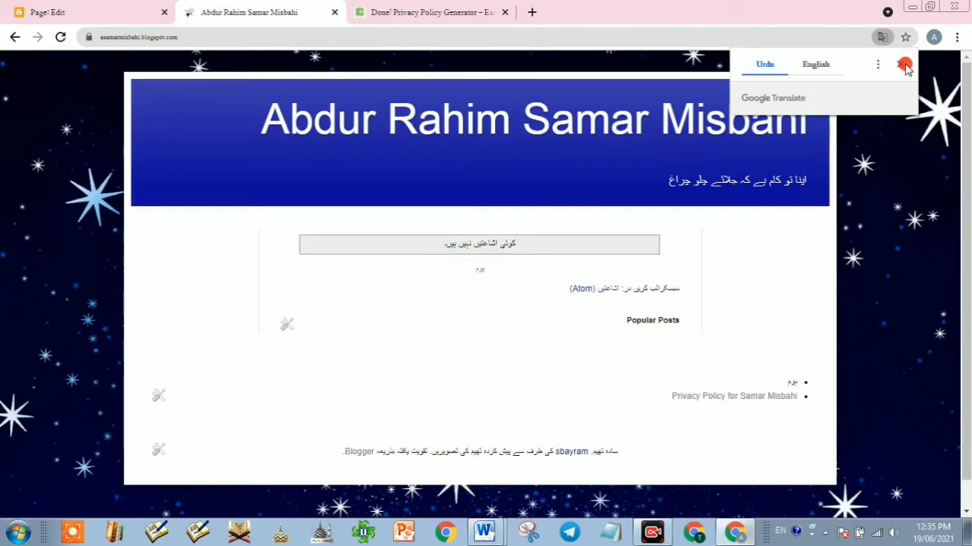
left_click(76, 13)
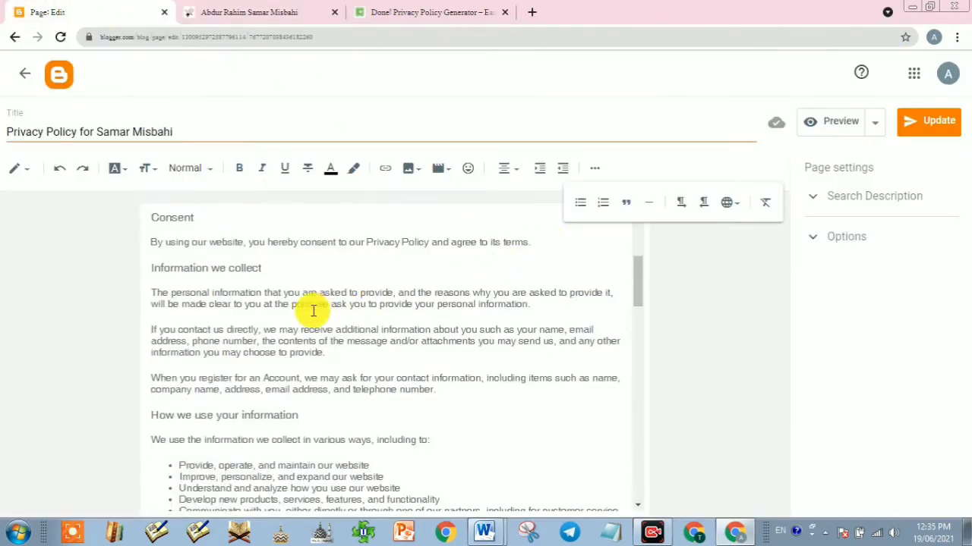
left_click(25, 77)
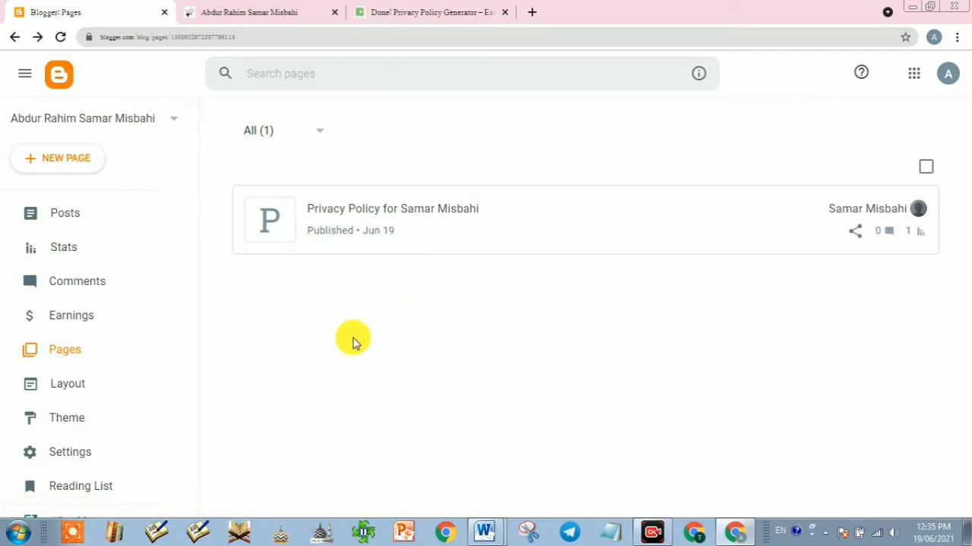
left_click(503, 13)
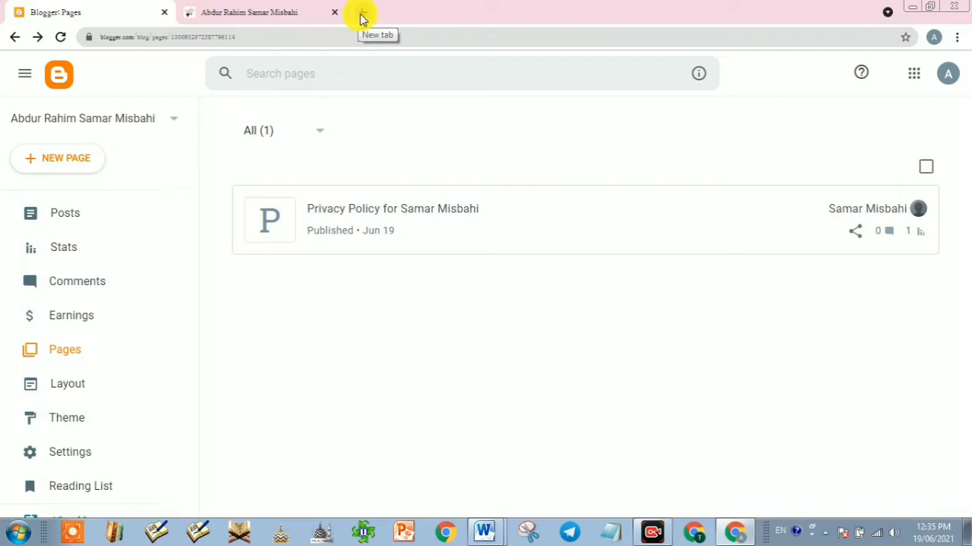
Step: Search Google for 'terms and conditions generator' in a new tab
left_click(361, 16)
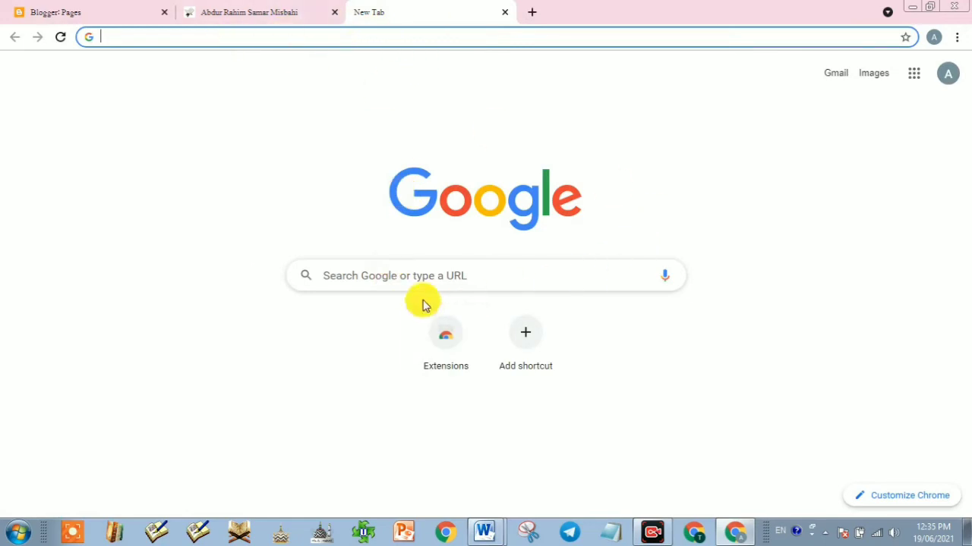
left_click(402, 278)
type("t")
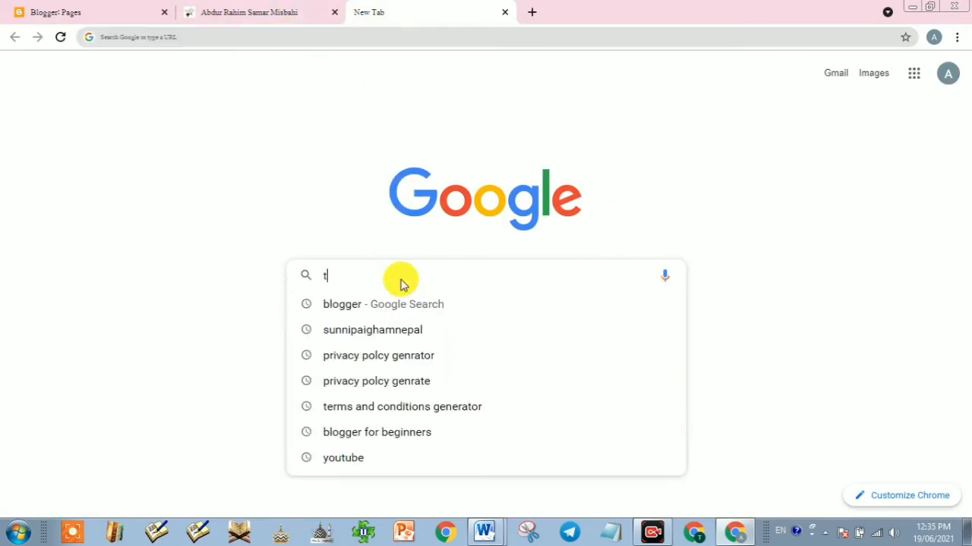
type("erm")
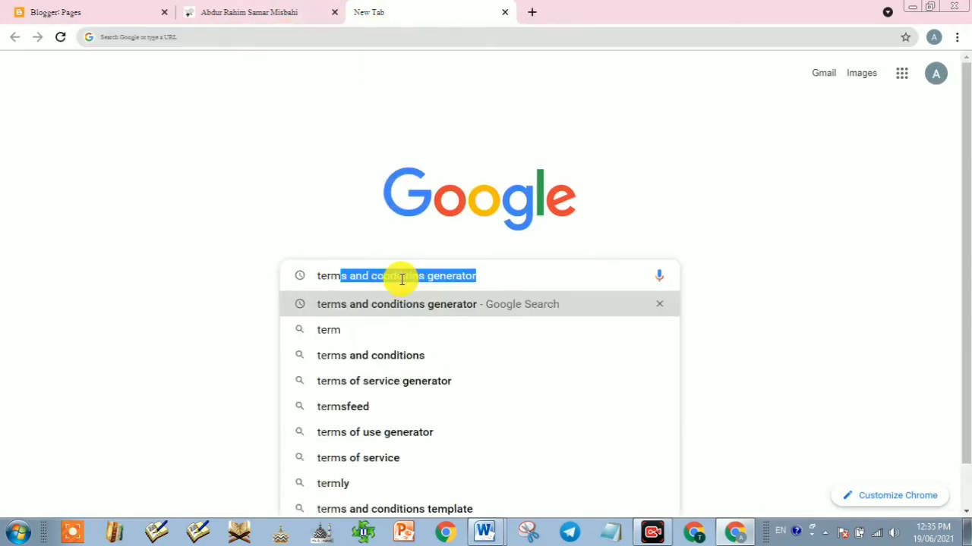
left_click(486, 275)
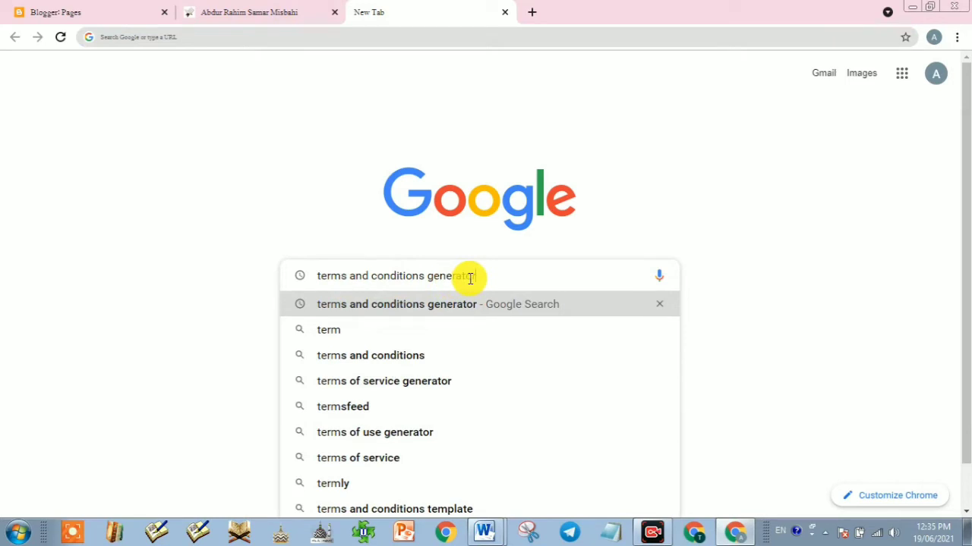
key("Return")
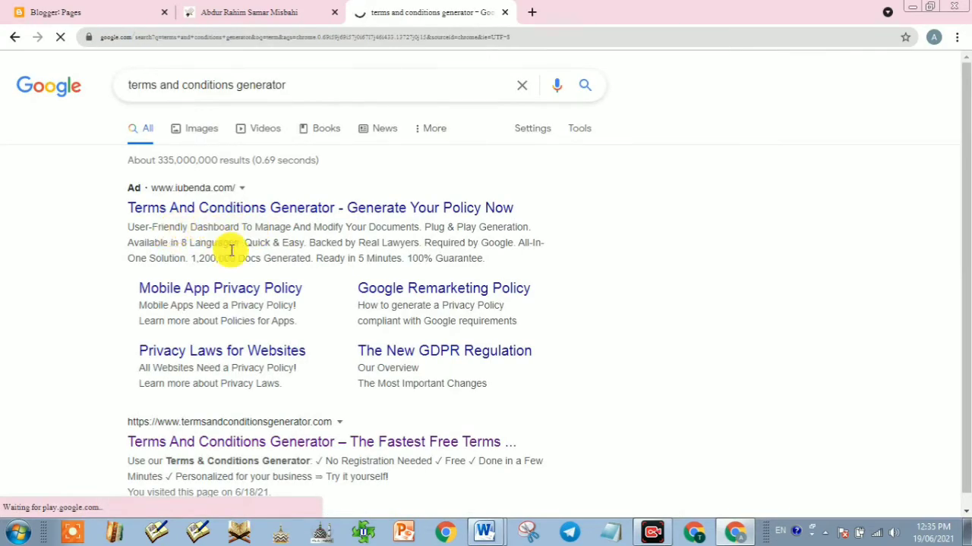
scroll(215, 400, "down", 2)
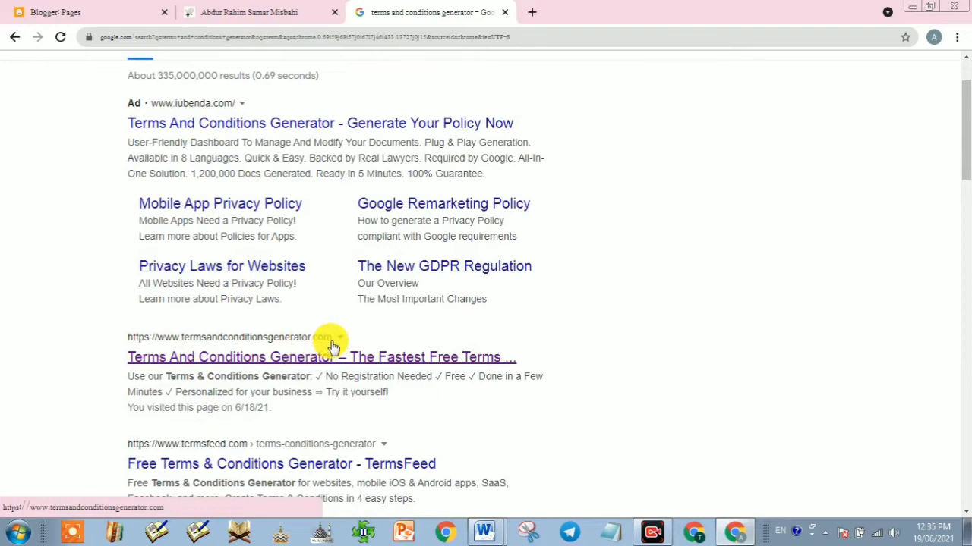
Step: Open the 'Terms And Conditions Generator – The Fastest Free Terms' result from Google
left_click(311, 365)
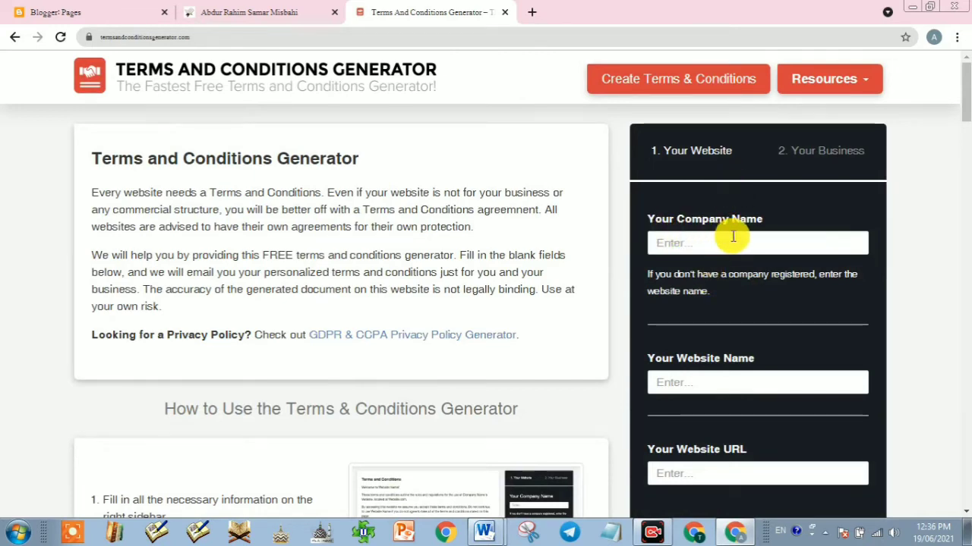
Step: Fill in the company name, website name and blogspot.com URL from saved suggestions, then continue to Next
left_click(685, 247)
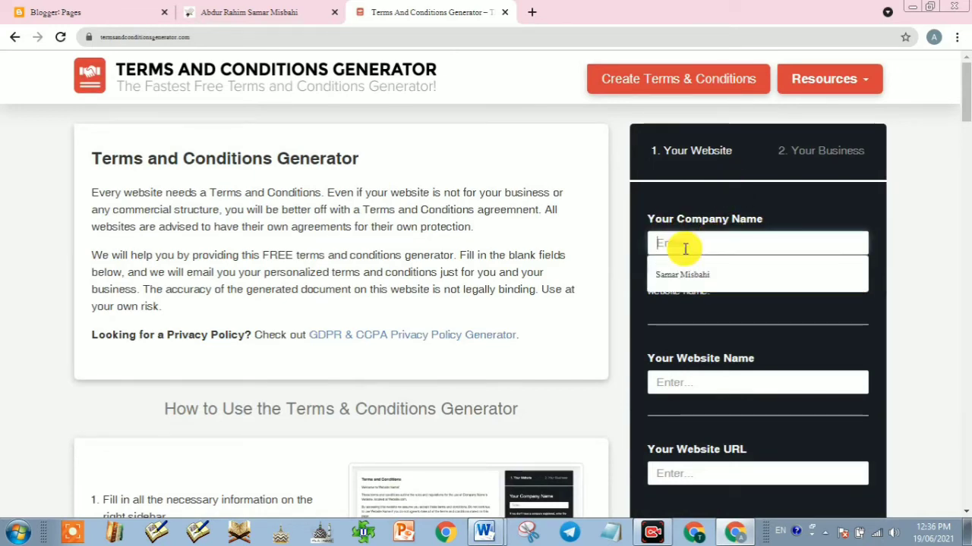
left_click(692, 274)
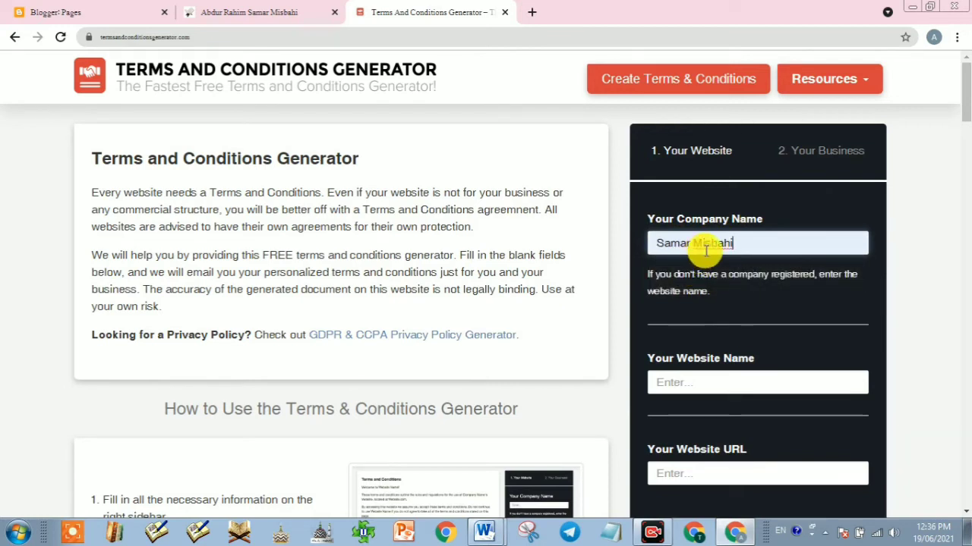
left_click(694, 391)
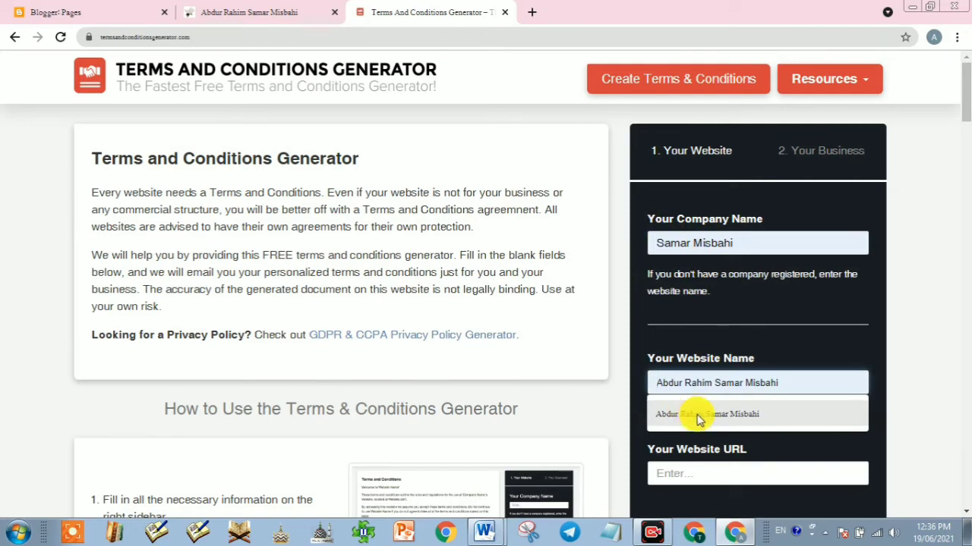
left_click(705, 418)
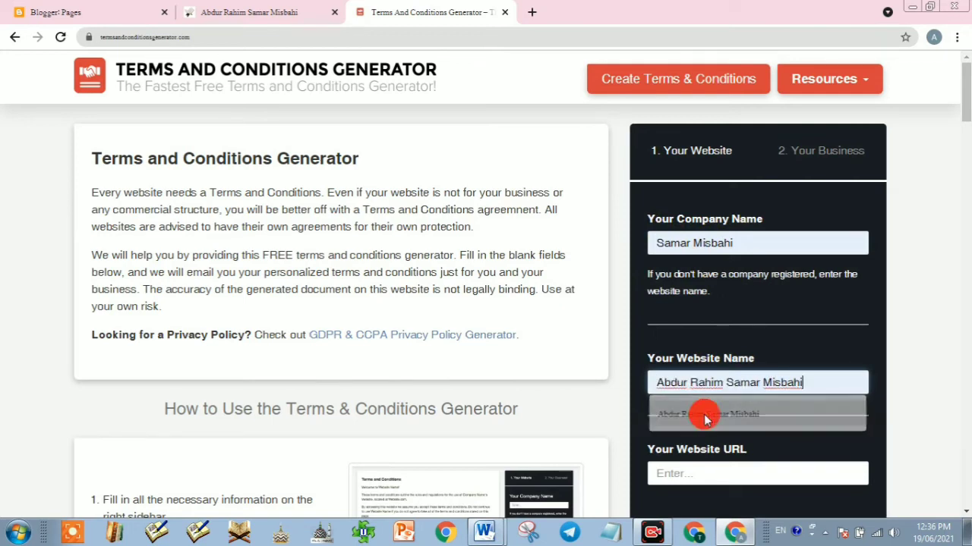
left_click(691, 475)
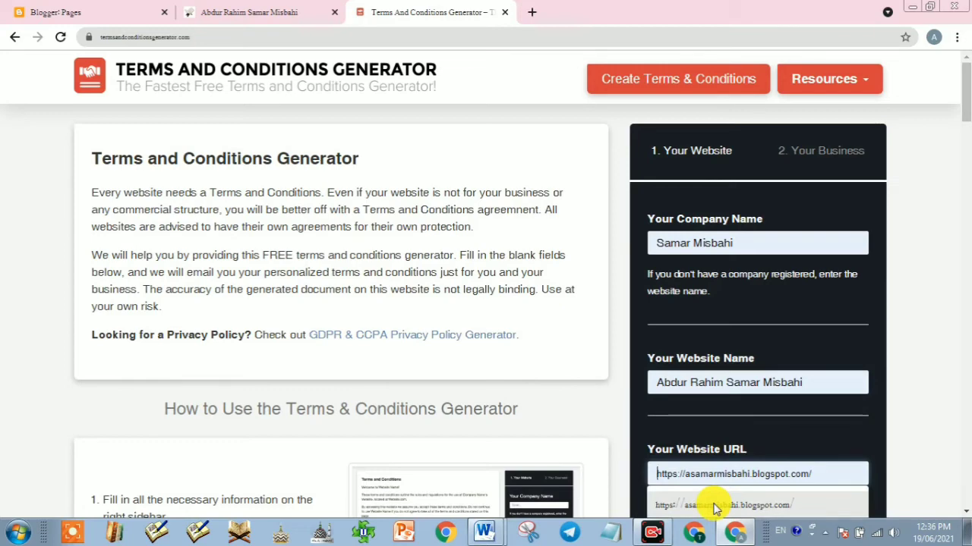
left_click(713, 504)
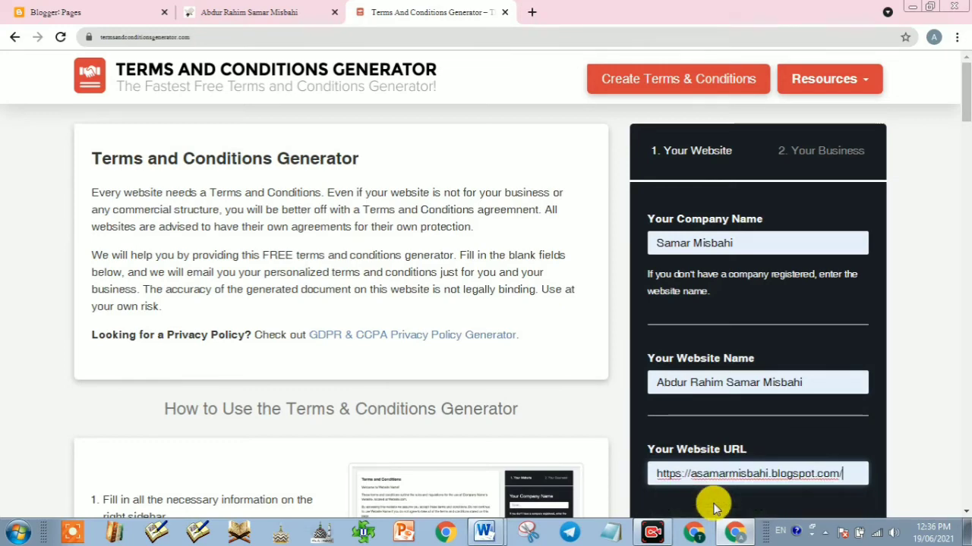
scroll(737, 463, "down", 3)
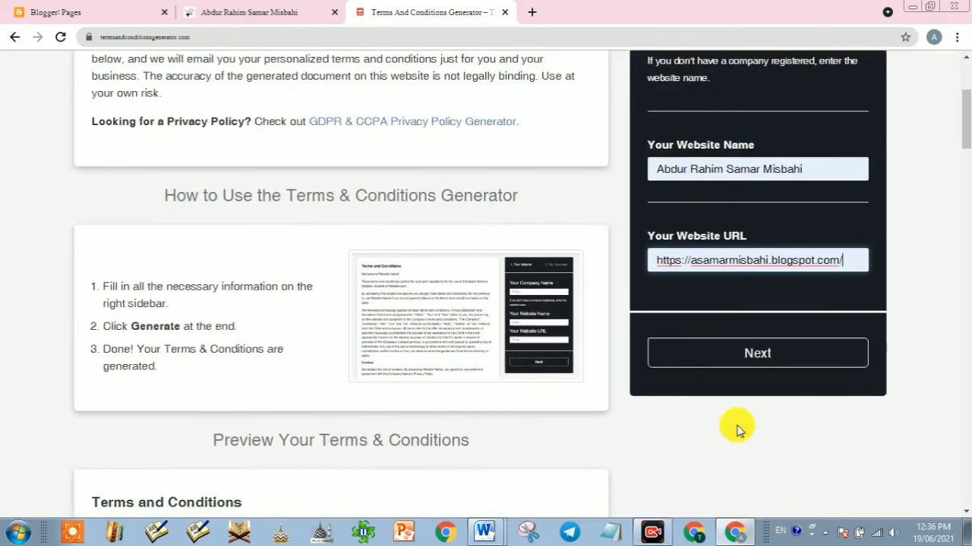
left_click(744, 351)
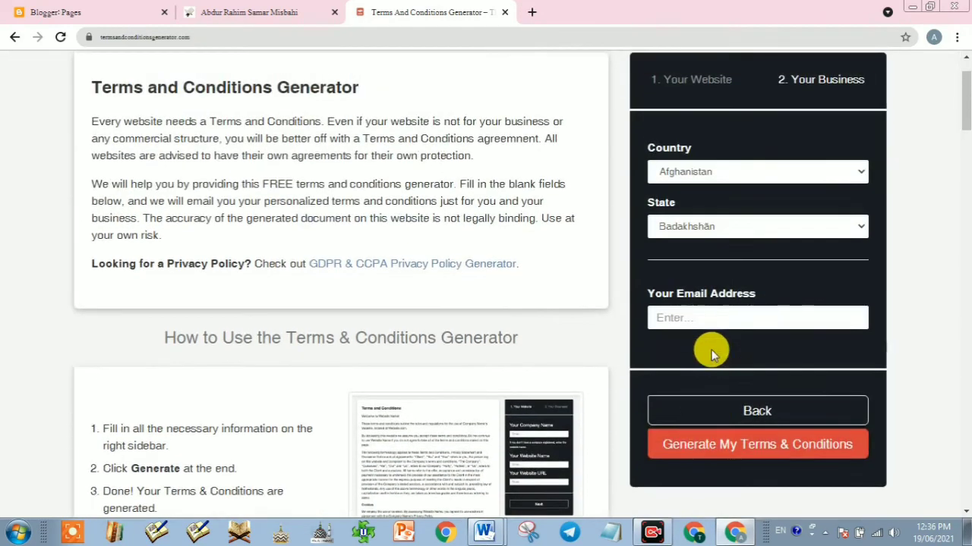
Step: Set the country to India and the state to West Bengal
left_click(708, 171)
scroll(717, 289, "down", 10)
scroll(718, 302, "down", 15)
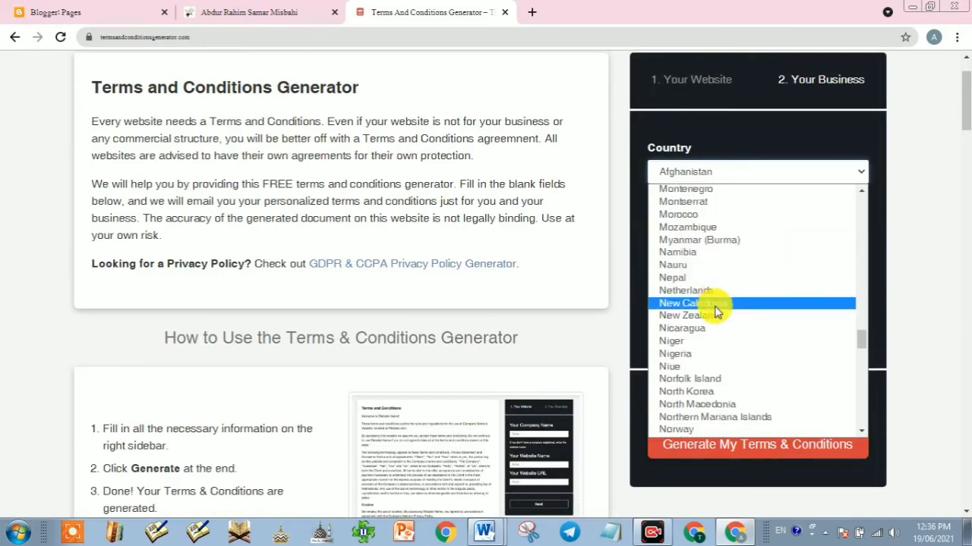
scroll(714, 312, "up", 15)
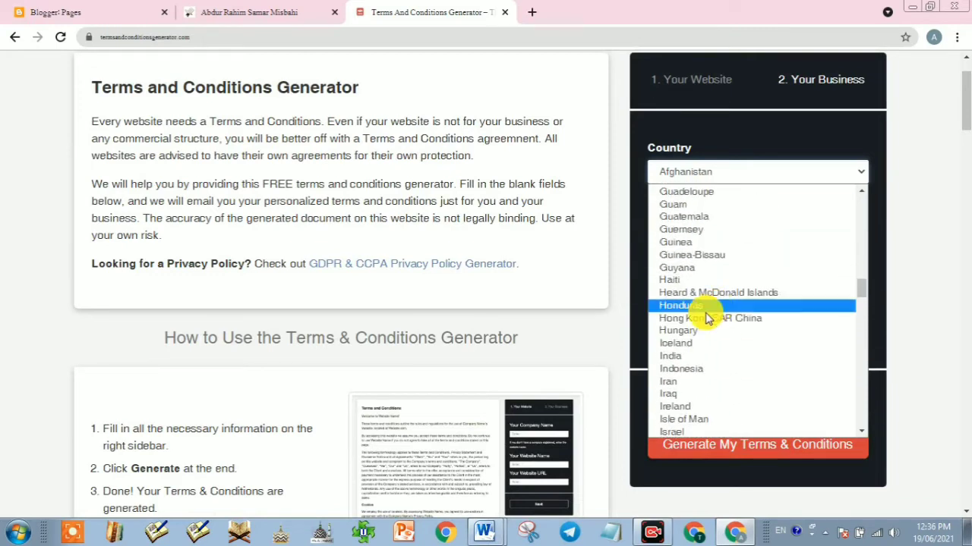
left_click(690, 357)
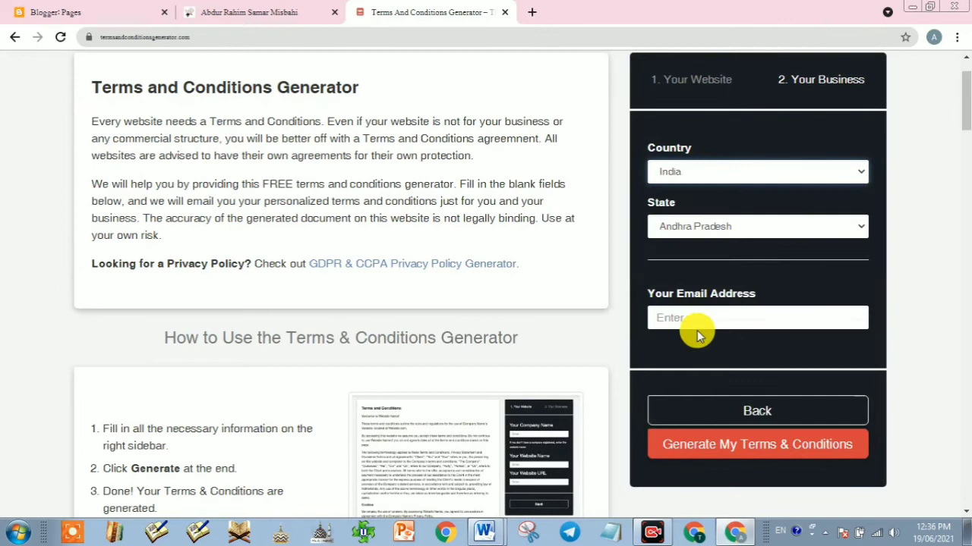
left_click(713, 228)
scroll(744, 334, "down", 5)
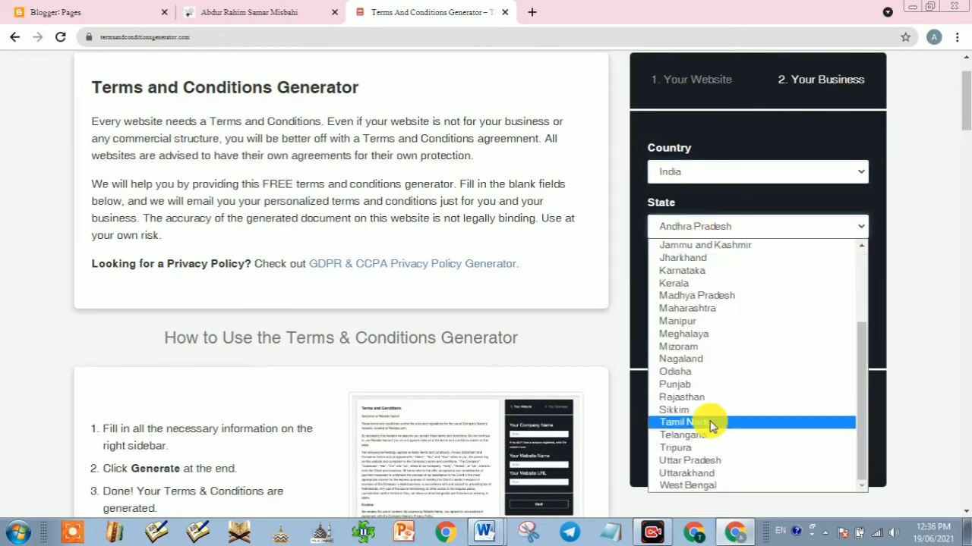
left_click(691, 485)
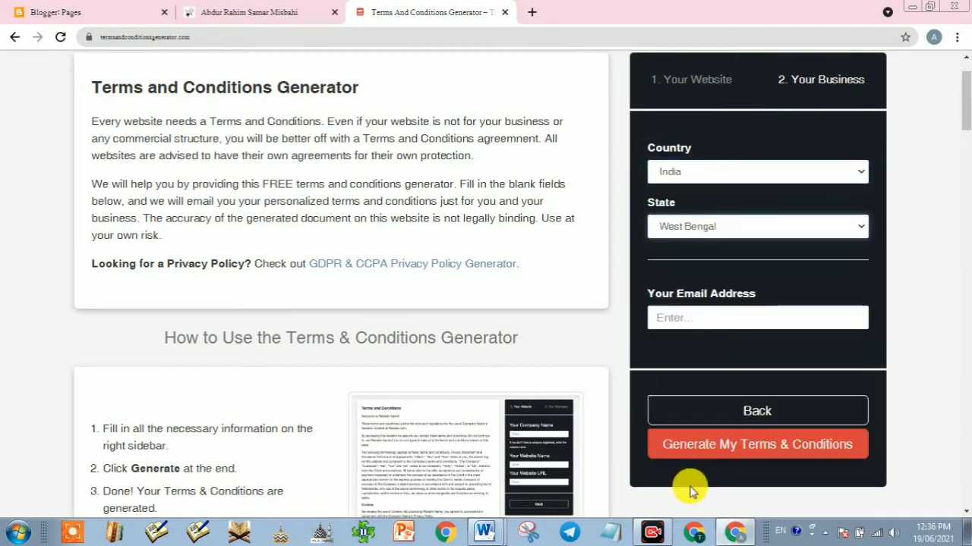
Step: Fill in the contact e-mail from the saved suggestion and generate the terms and conditions
left_click(689, 320)
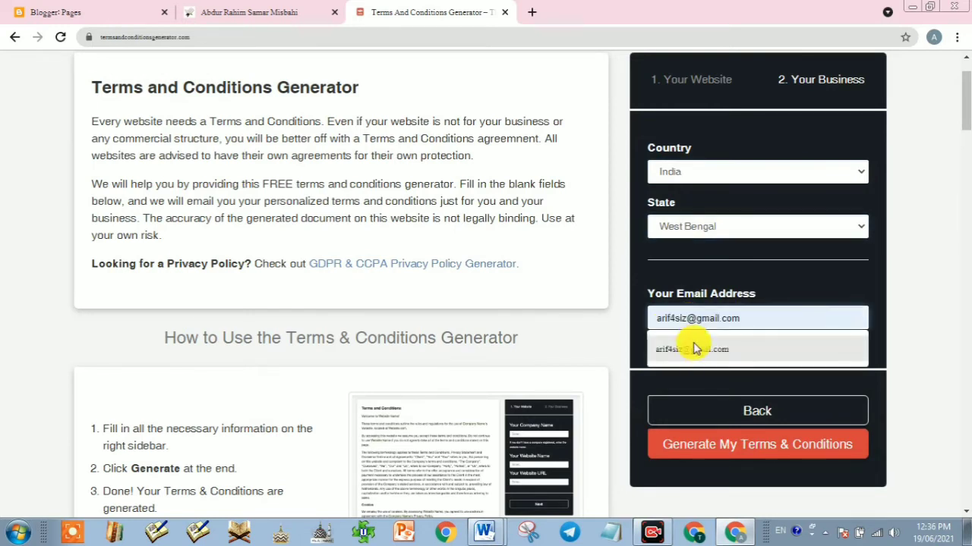
left_click(692, 350)
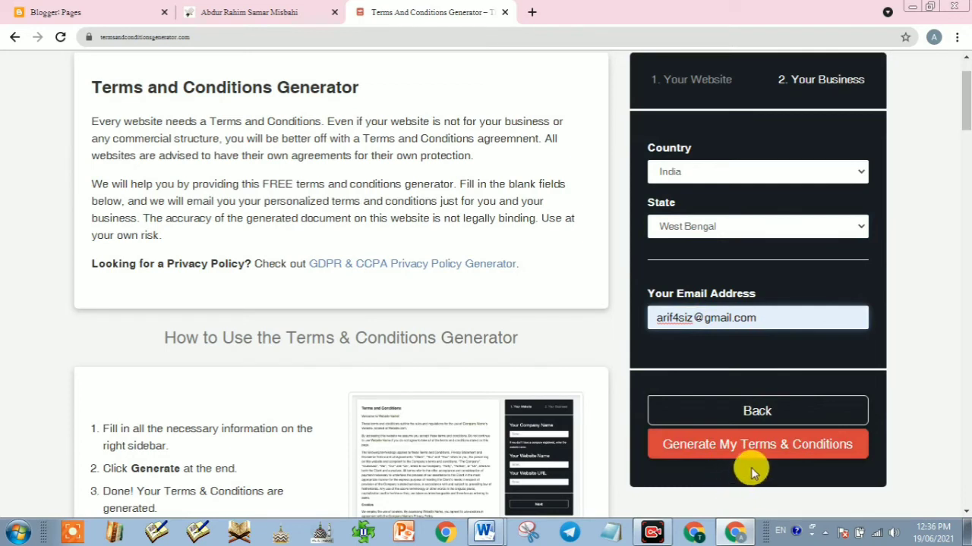
left_click(747, 443)
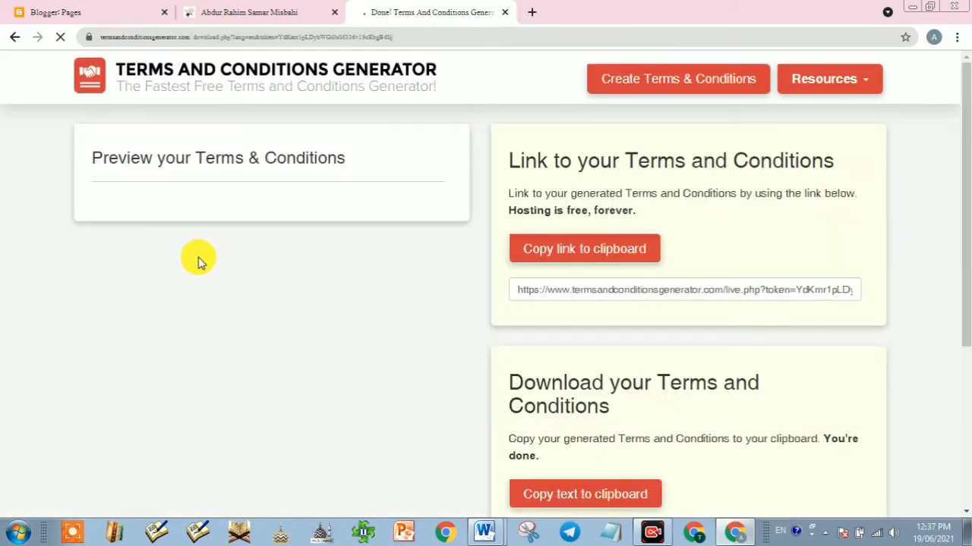
Step: Select and copy the whole generated terms text from the preview, then return to Blogger Pages
scroll(195, 276, "down", 15)
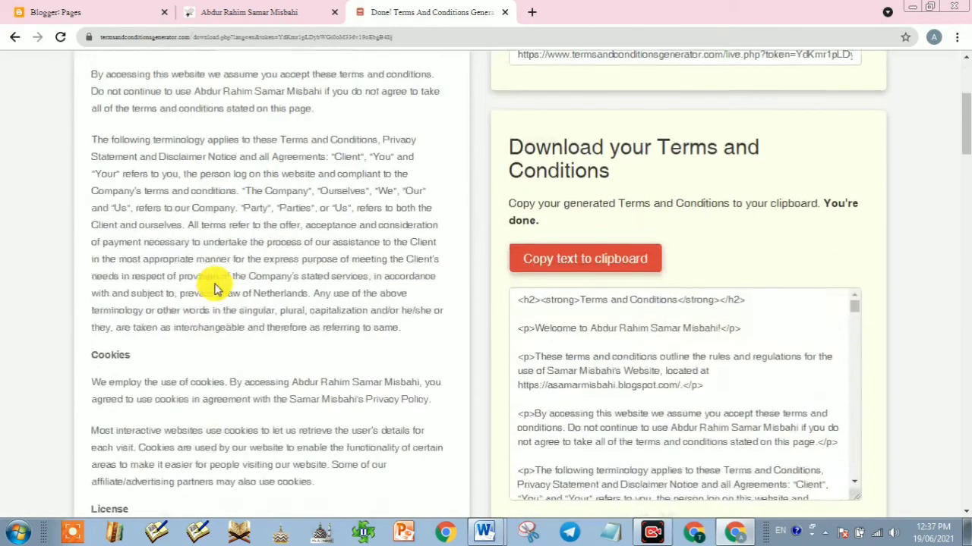
scroll(220, 288, "up", 8)
scroll(220, 288, "up", 10)
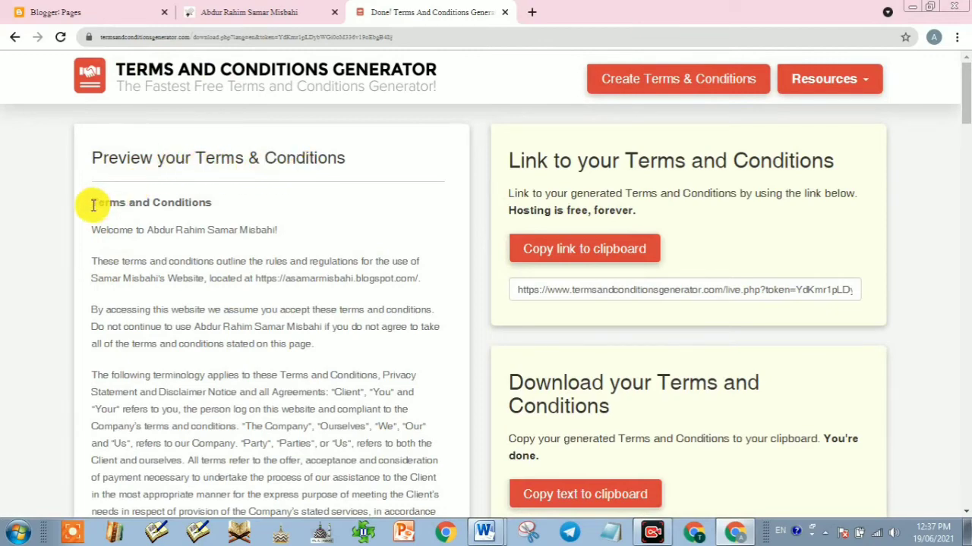
left_click_drag(93, 205, 325, 537)
scroll(228, 372, "up", 15)
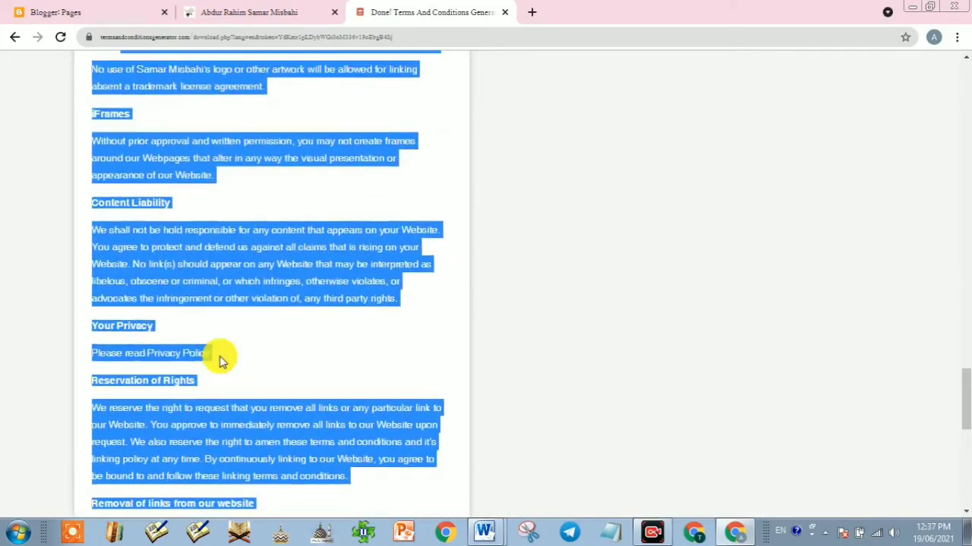
scroll(221, 362, "up", 10)
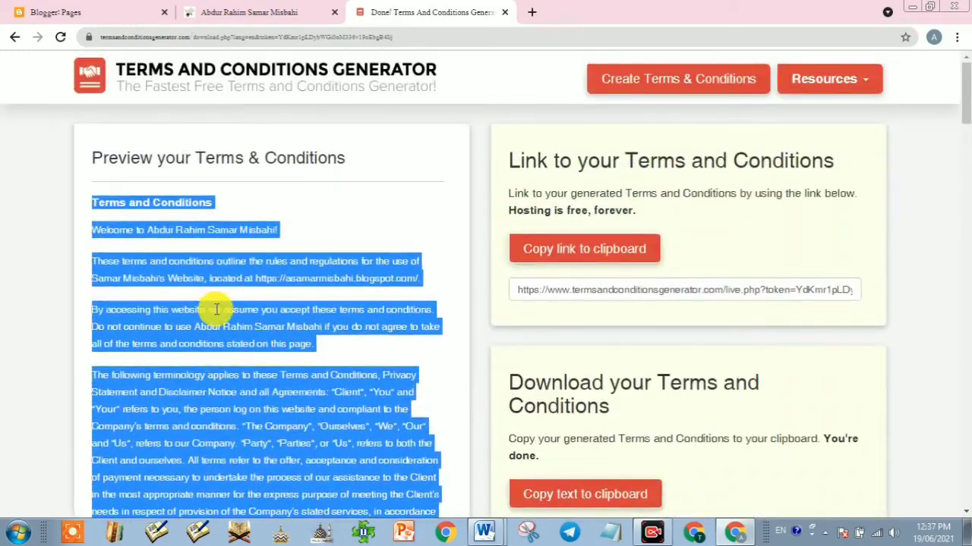
right_click(216, 324)
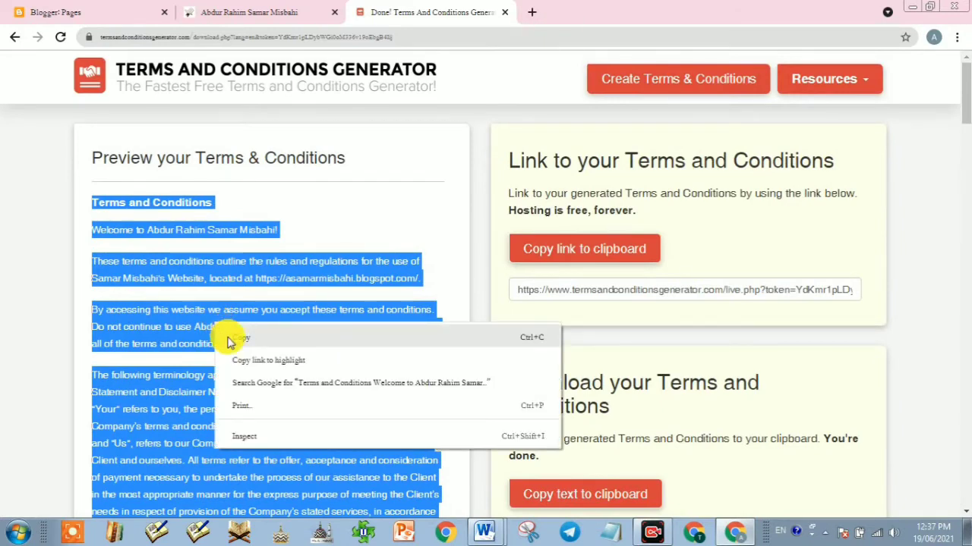
left_click(230, 336)
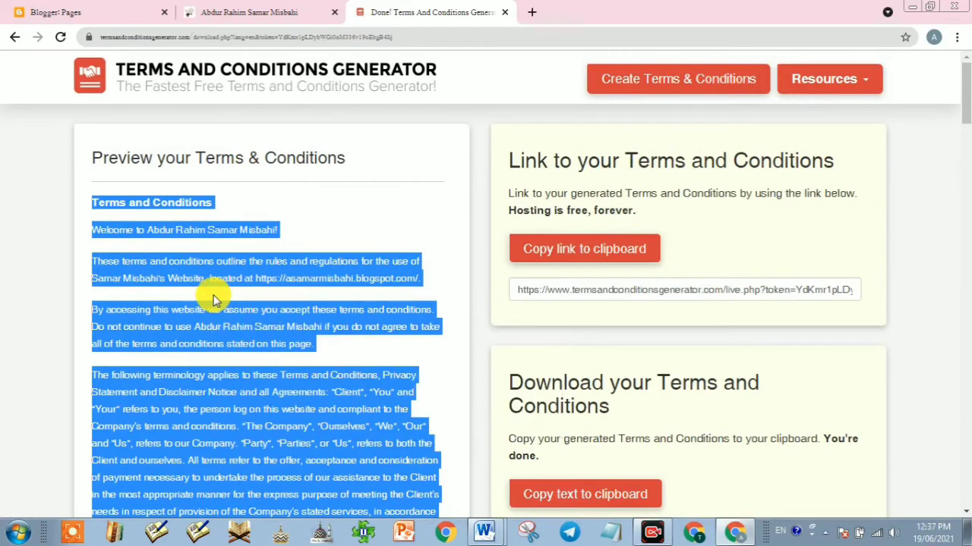
left_click(70, 11)
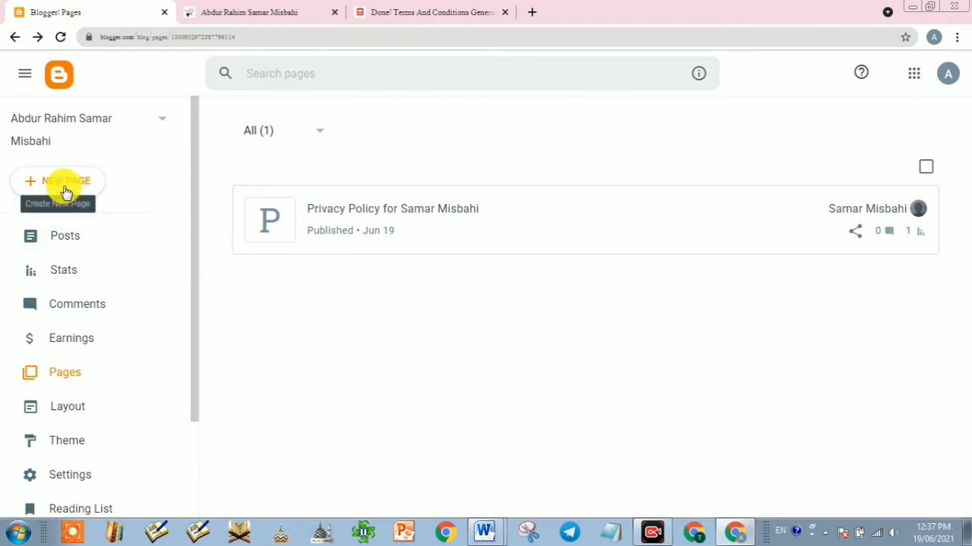
Step: Start a new Blogger page and paste the copied terms text into its body
left_click(66, 158)
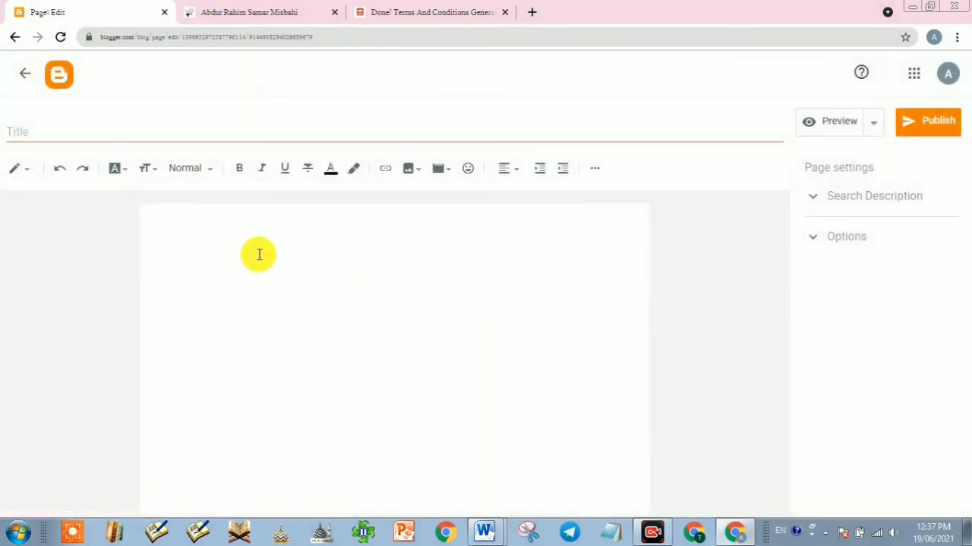
left_click(235, 243)
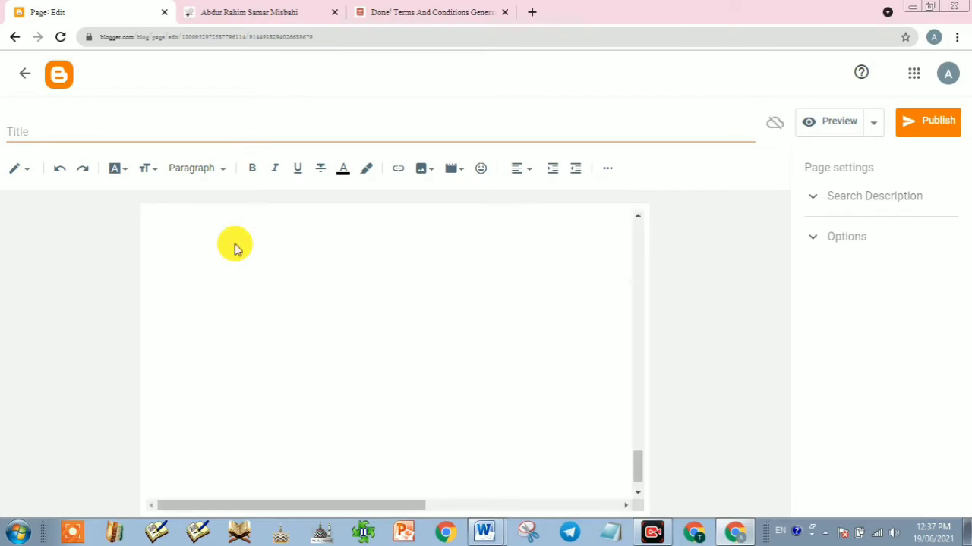
left_click(330, 252)
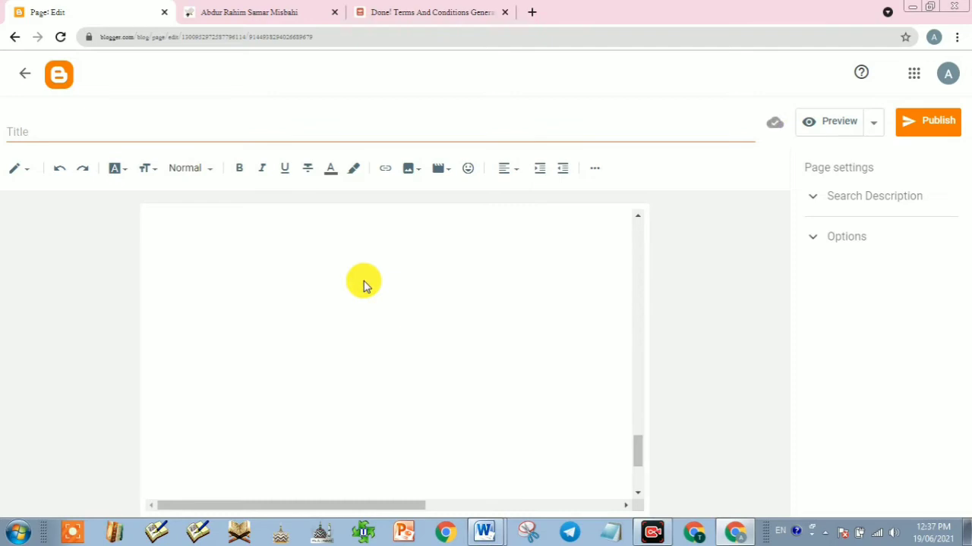
scroll(343, 285, "up", 3)
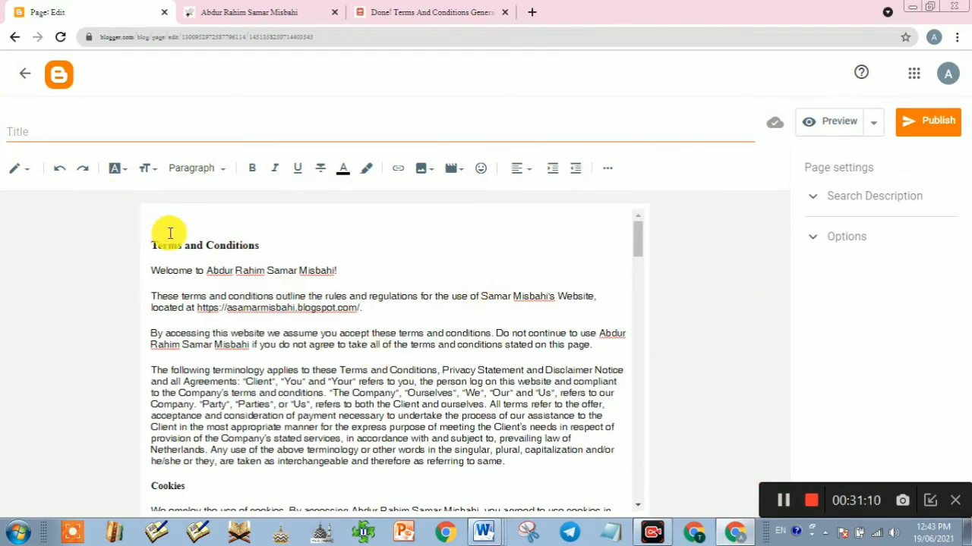
Step: Remove the blank first line and centre-align the Terms and Conditions heading
key("Delete")
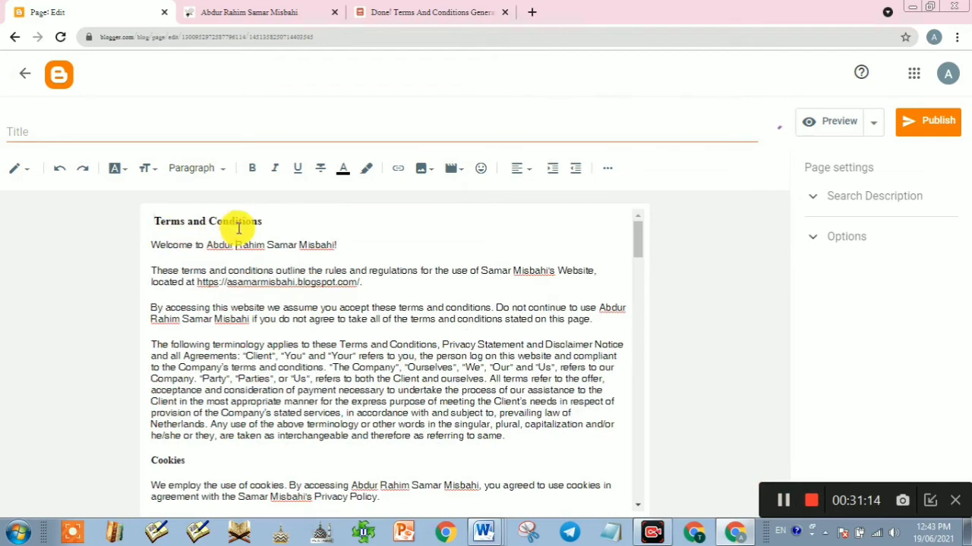
left_click(532, 169)
left_click(546, 209)
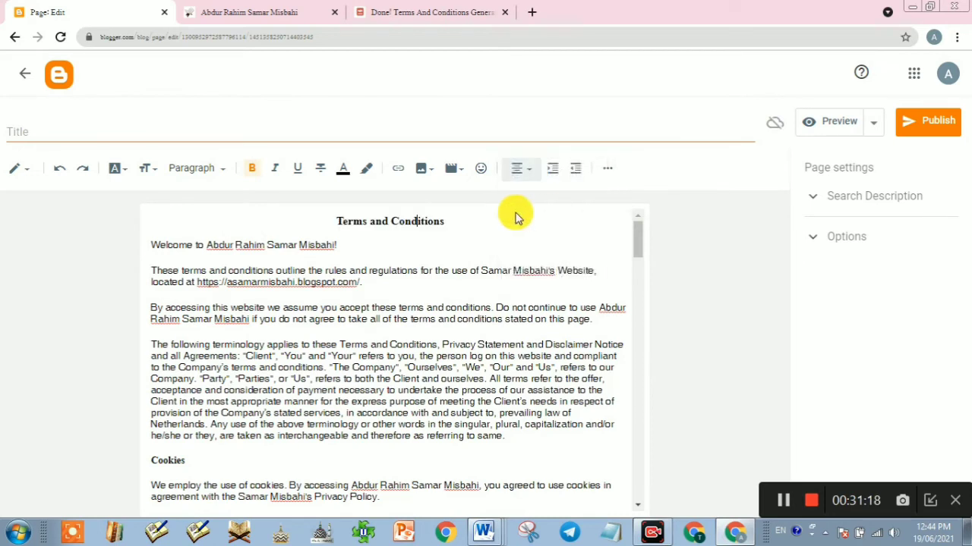
triple_click(415, 230)
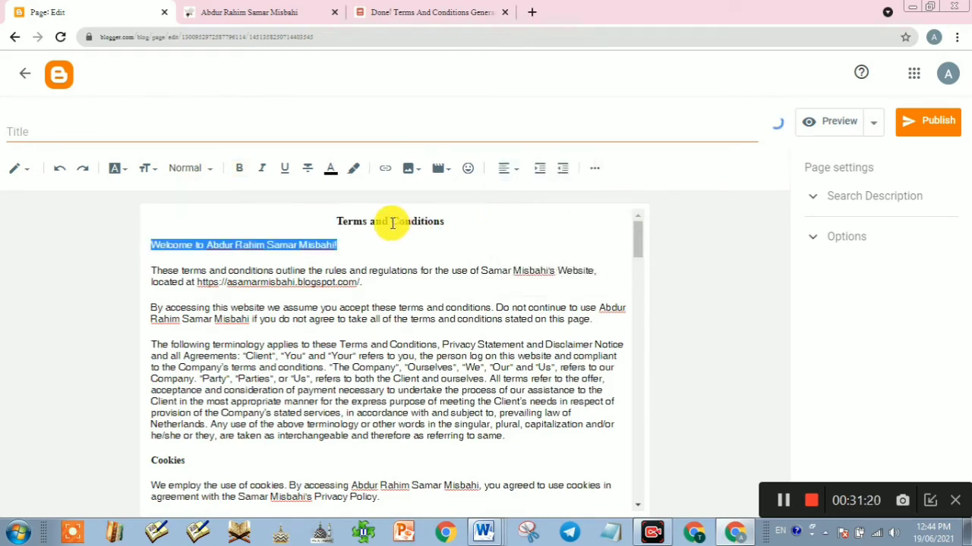
triple_click(382, 224)
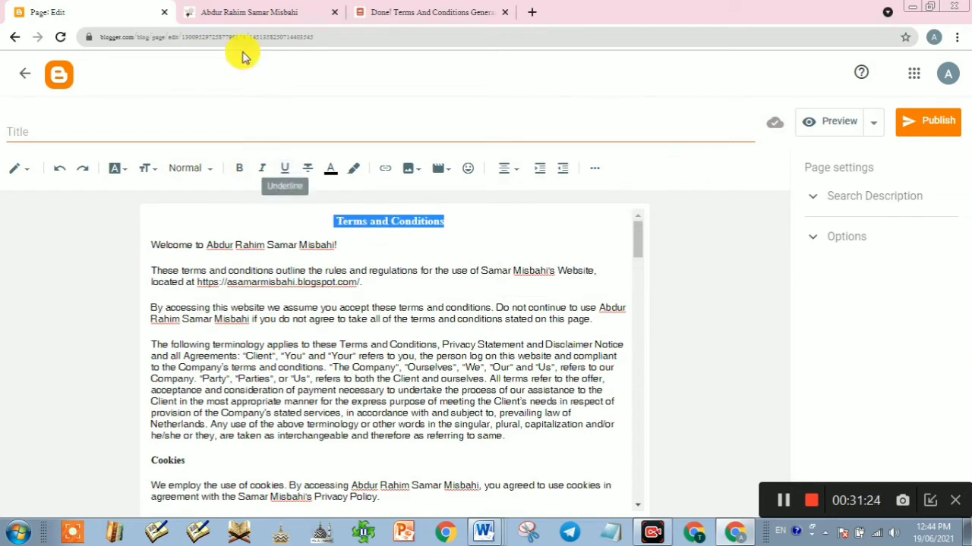
Step: Set the page title to 'Terms and Conditions'
left_click(14, 127)
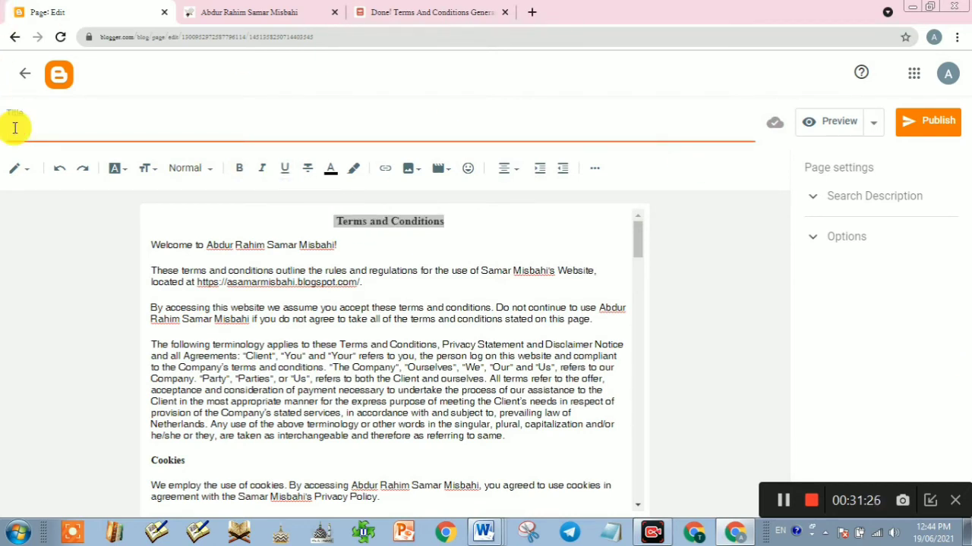
key("ctrl+v")
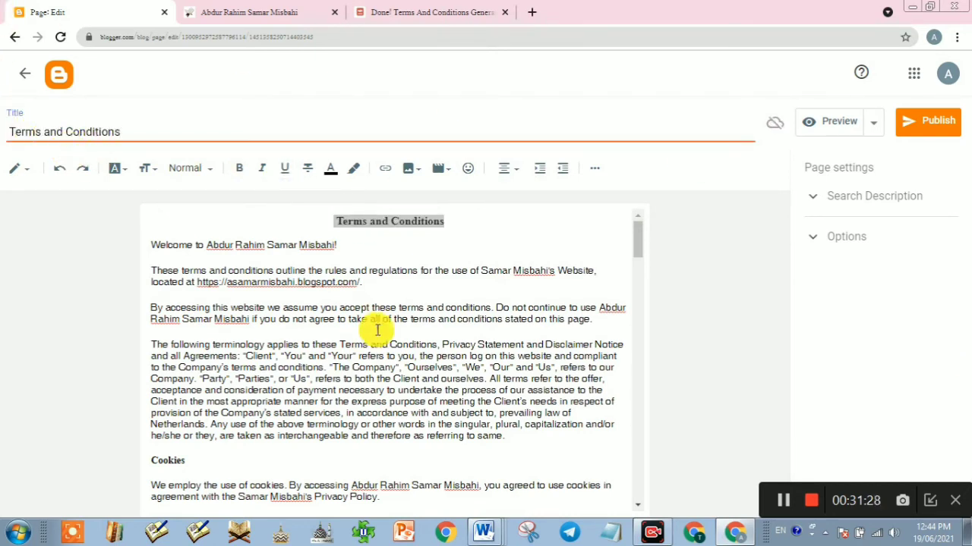
scroll(362, 346, "down", 10)
scroll(362, 347, "up", 10)
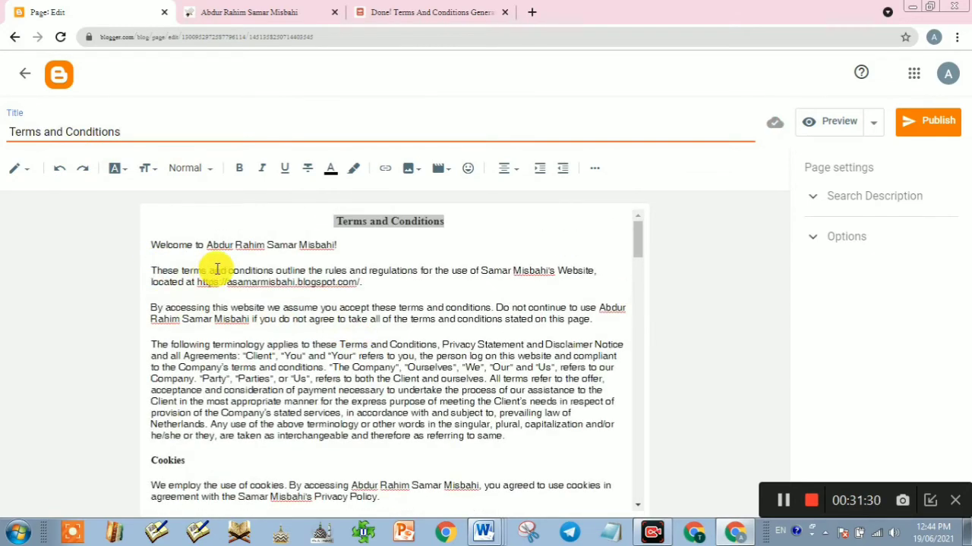
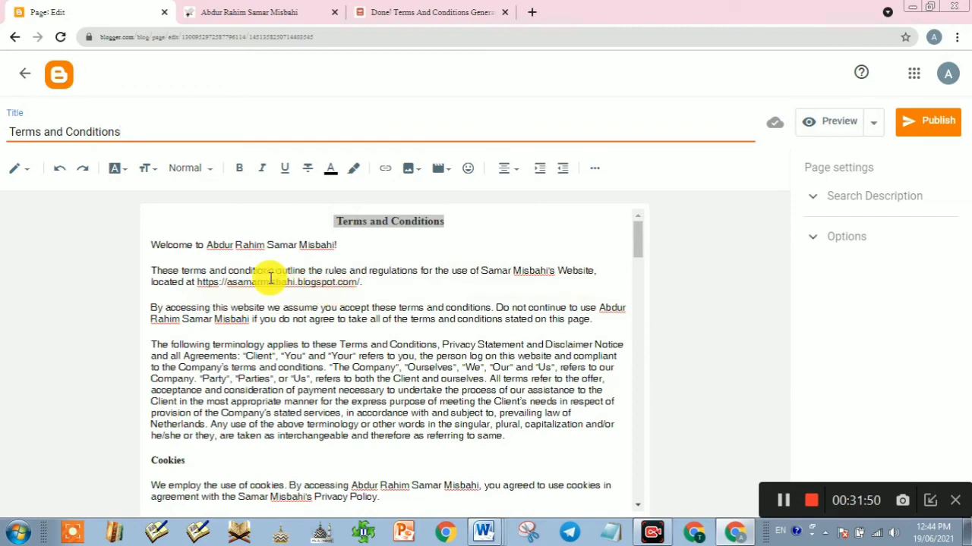
Step: Publish the new Terms and Conditions page
scroll(335, 364, "down", 3)
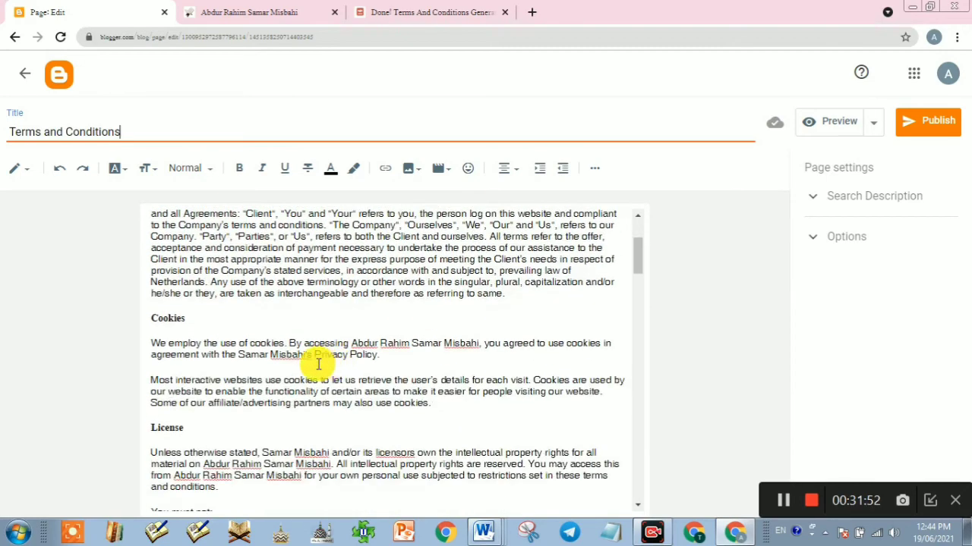
scroll(296, 336, "down", 1)
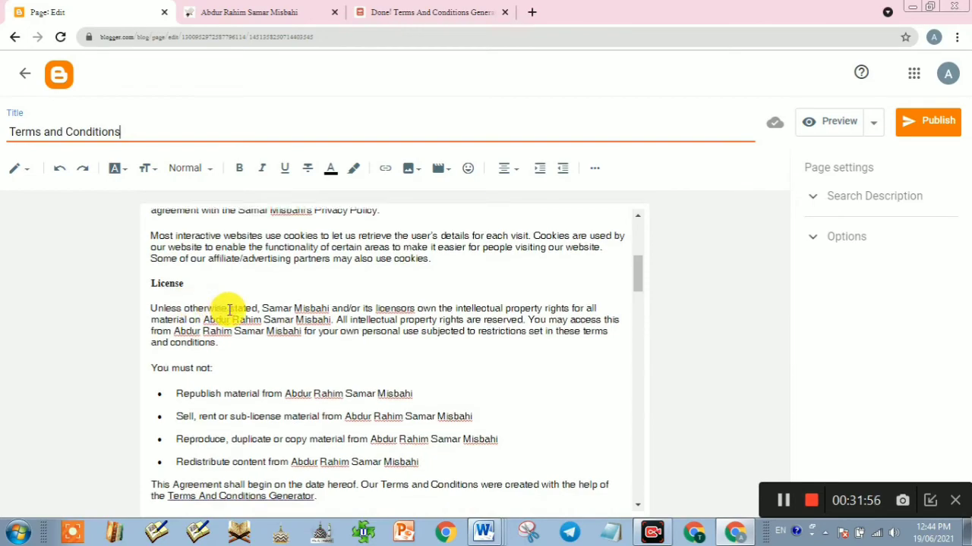
scroll(224, 310, "down", 8)
scroll(229, 310, "down", 12)
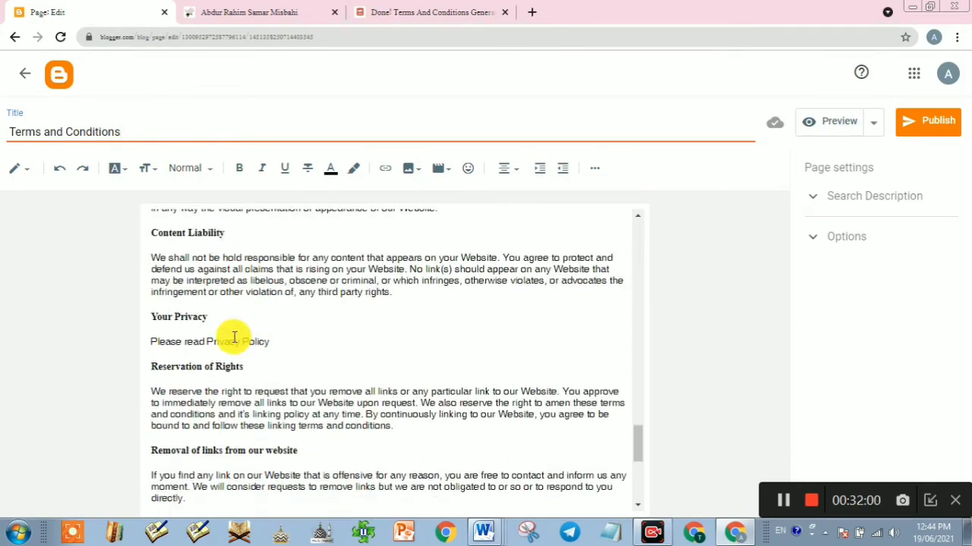
scroll(234, 338, "down", 3)
scroll(236, 338, "up", 1)
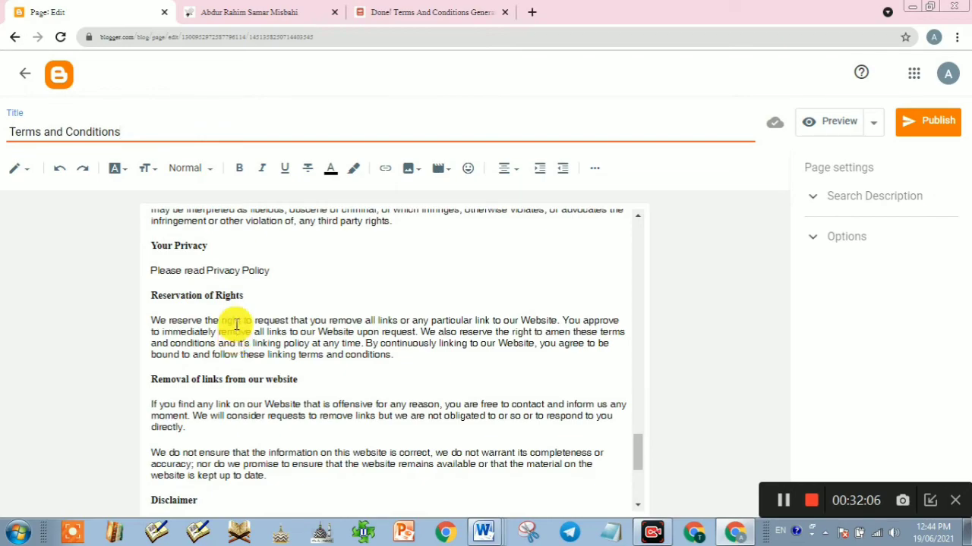
scroll(234, 322, "down", 5)
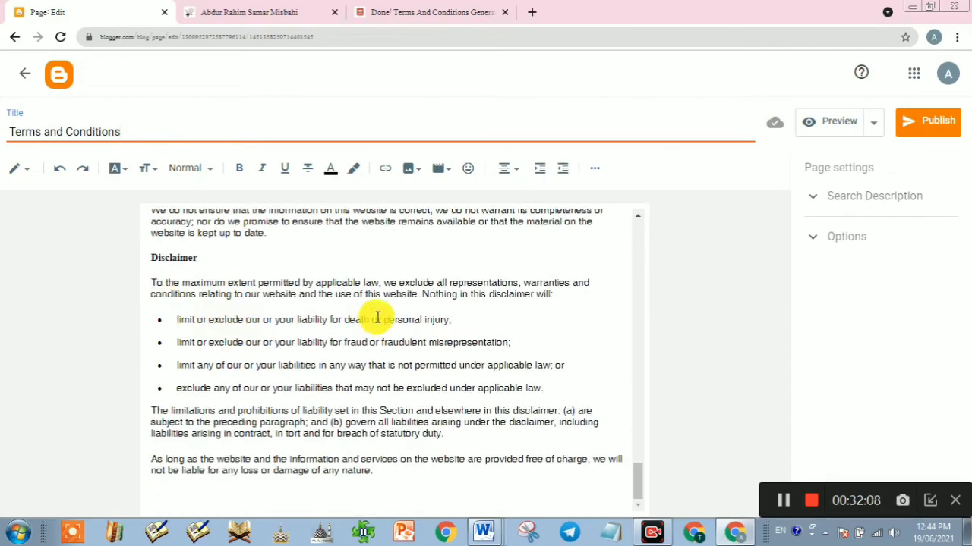
scroll(377, 318, "up", 20)
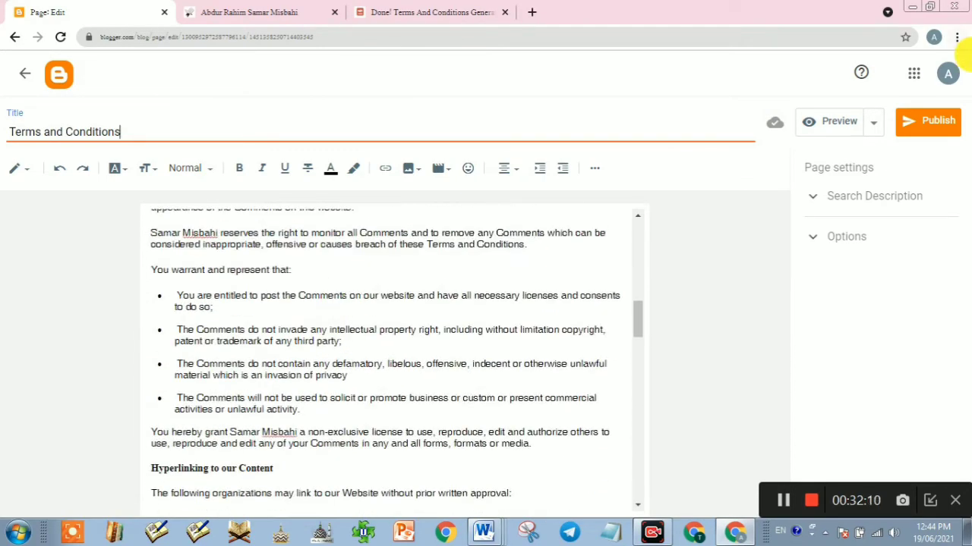
left_click(945, 121)
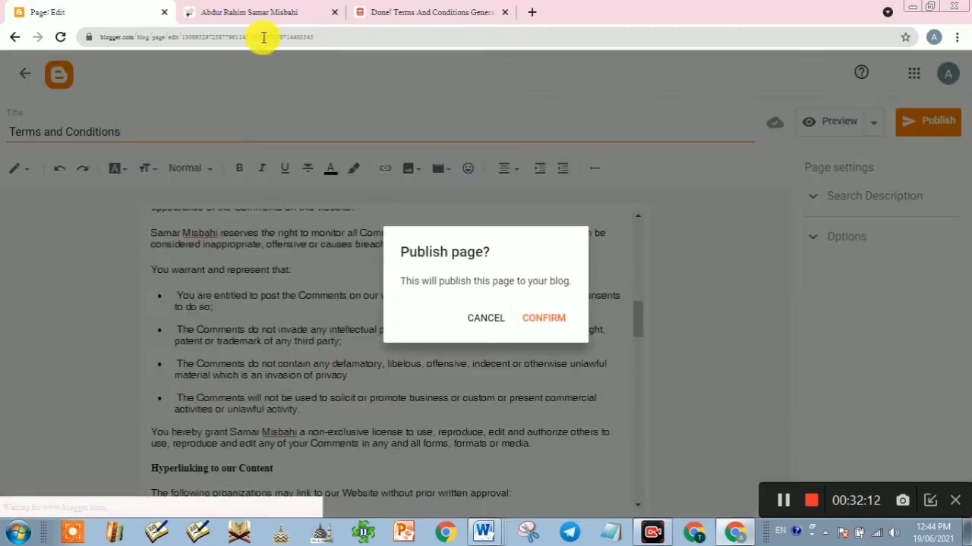
left_click(545, 319)
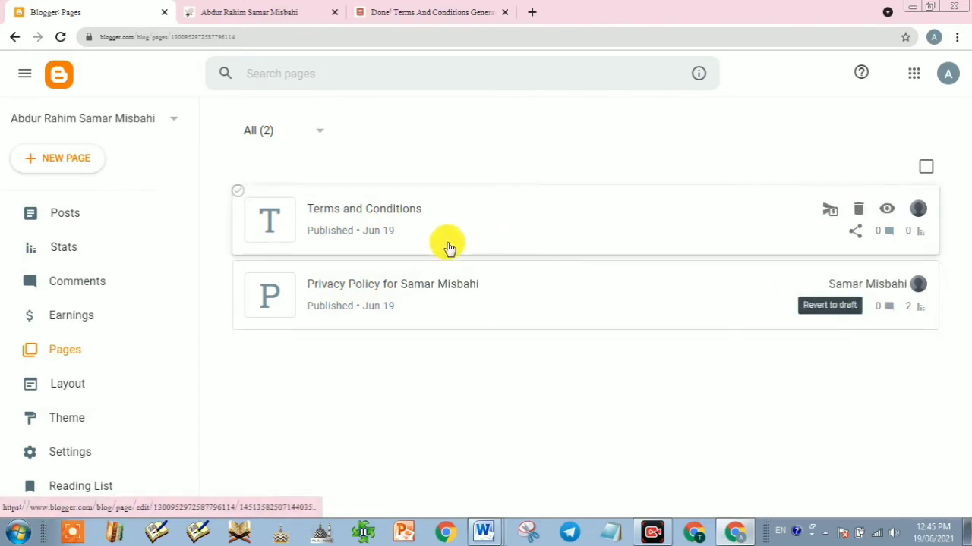
Step: Shorten the privacy page's title to 'Privacy Policy', update it, and return to the pages list
left_click(440, 288)
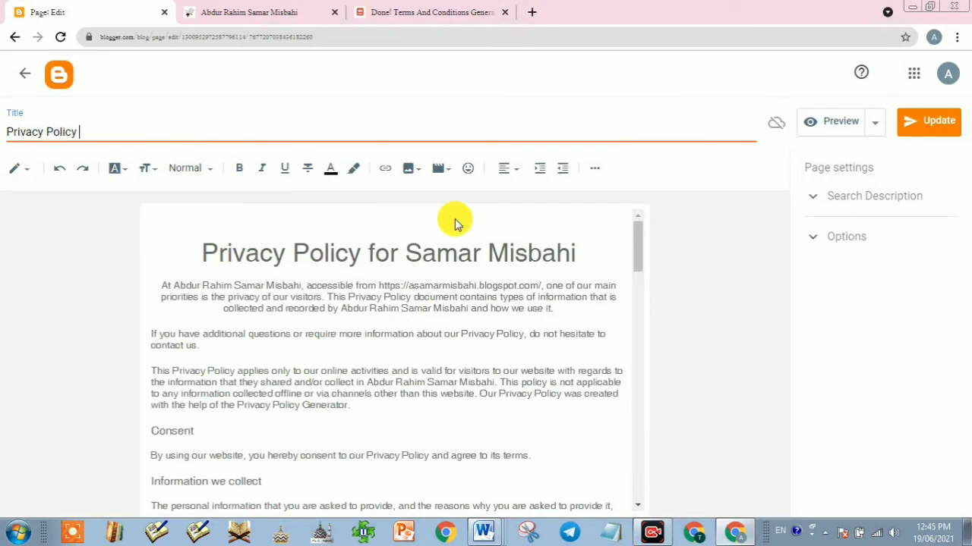
left_click(938, 119)
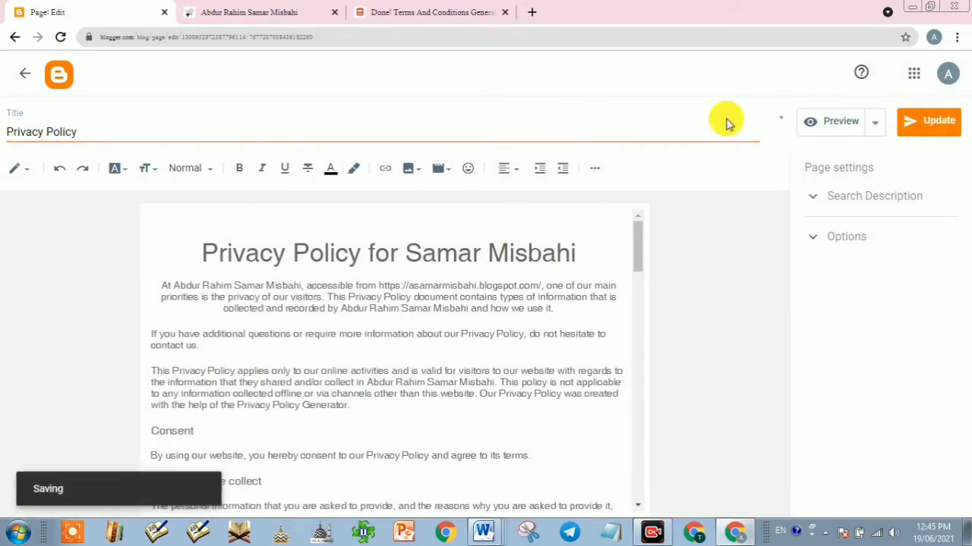
left_click(25, 73)
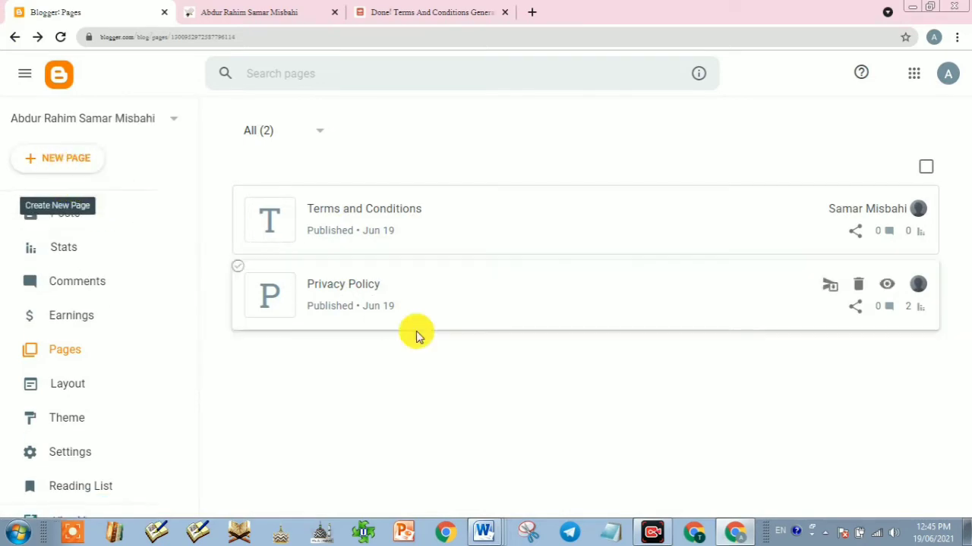
Step: Close the Terms and Conditions generator tab
left_click(456, 12)
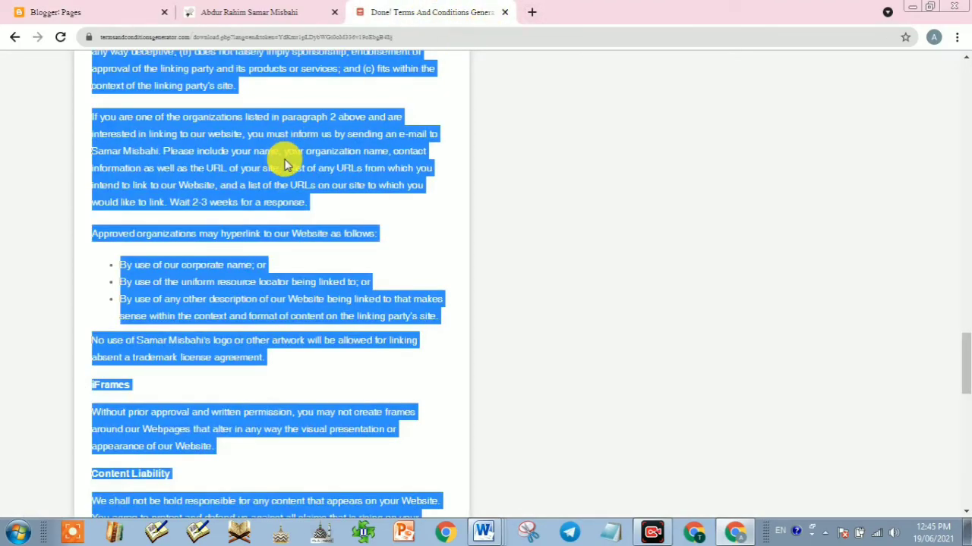
scroll(317, 173, "up", 7)
scroll(318, 173, "up", 15)
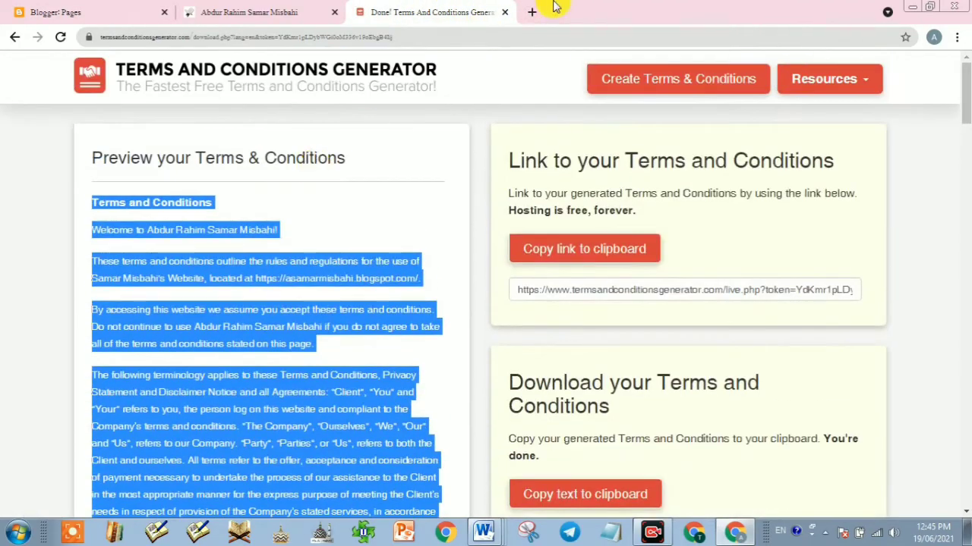
left_click(504, 12)
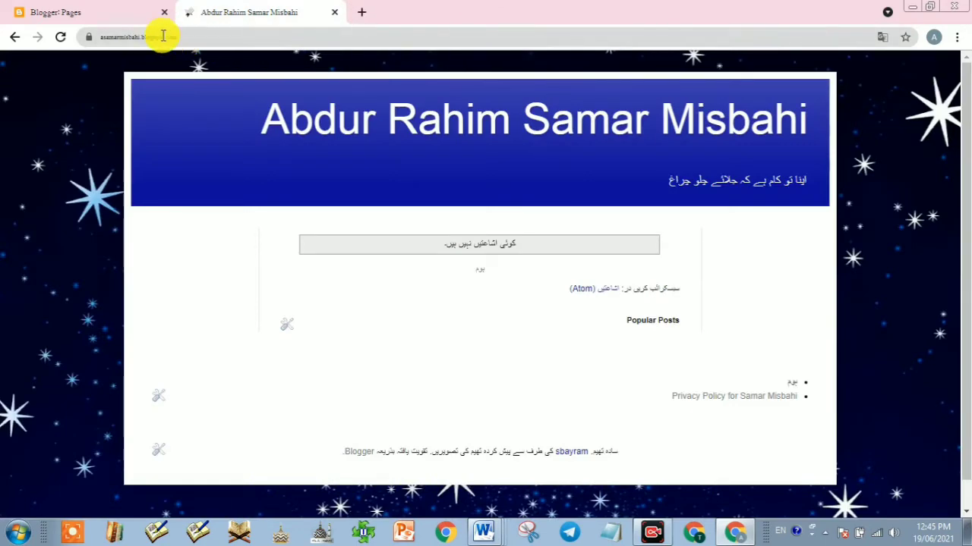
Step: Create a new Blogger page titled 'About us' and close the unneeded Document3 window
left_click(104, 13)
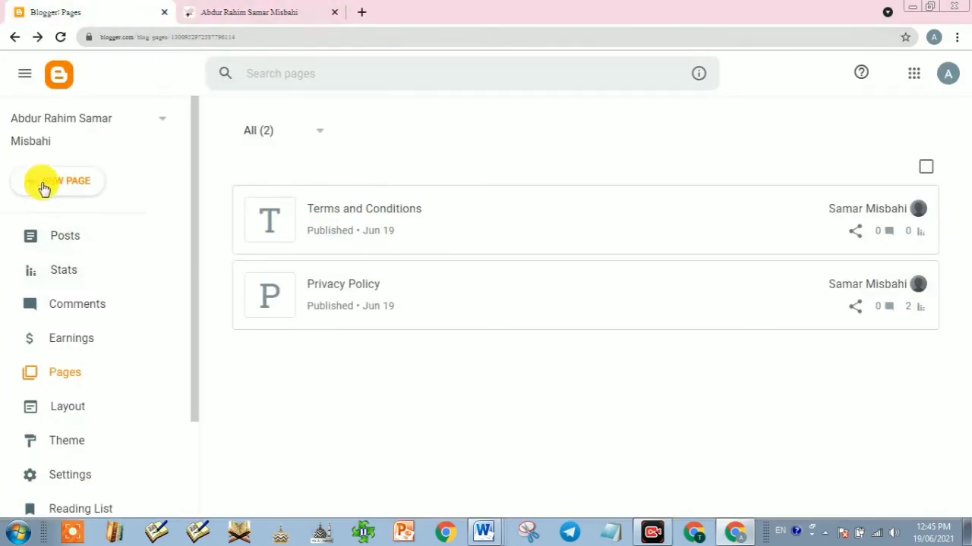
left_click(63, 187)
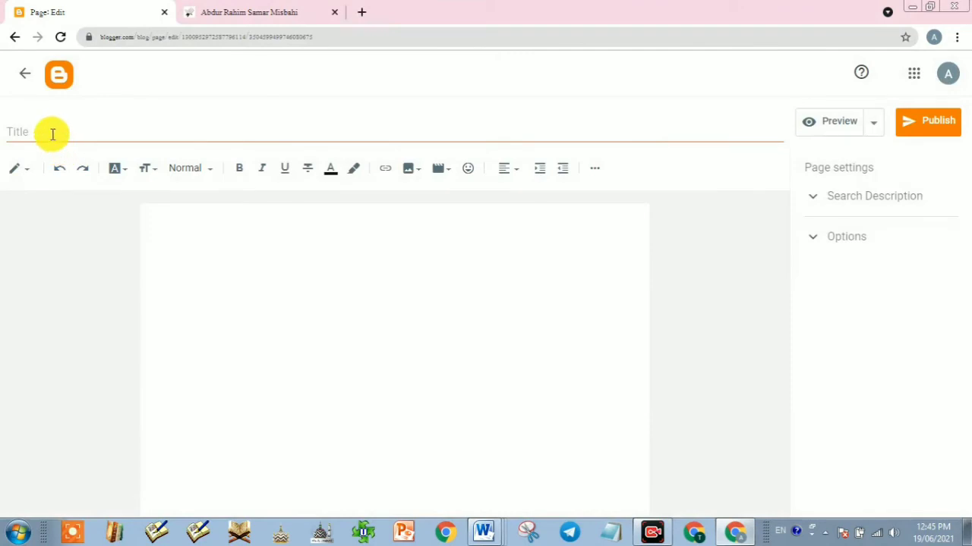
left_click(52, 135)
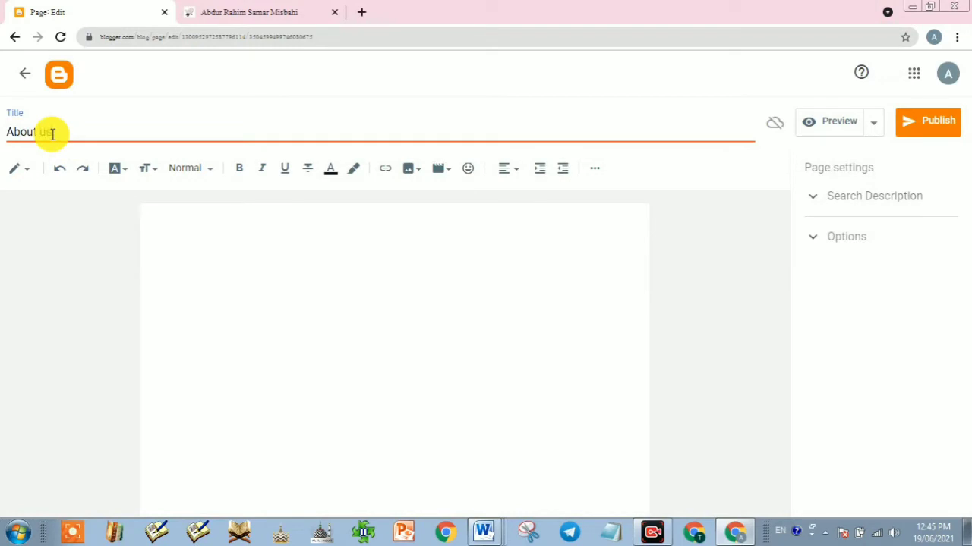
left_click(315, 221)
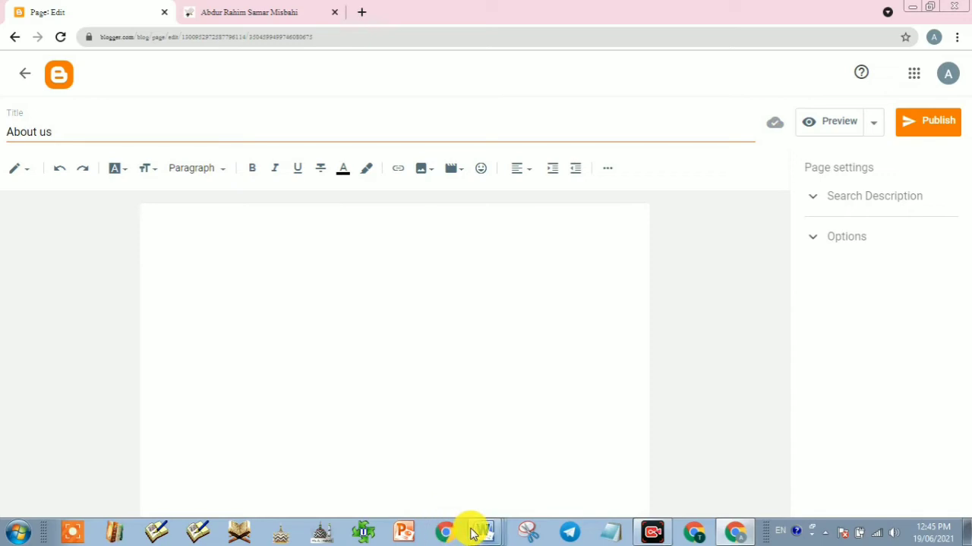
mouse_move(490, 529)
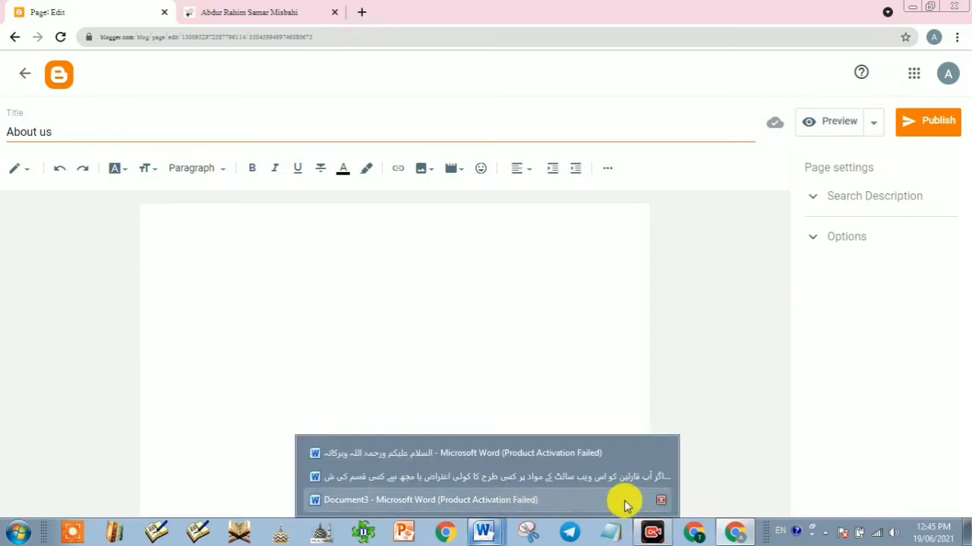
left_click(663, 503)
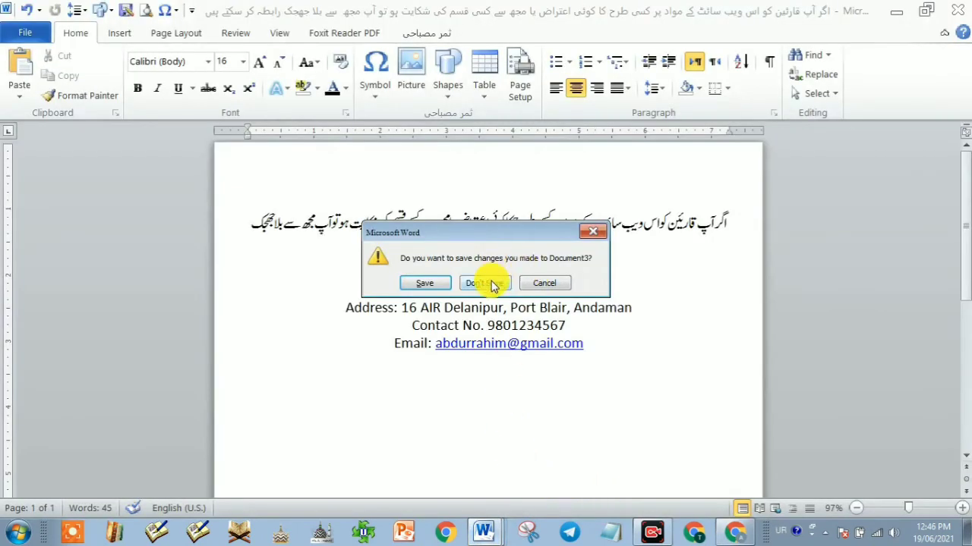
Step: Copy the entire Urdu welcome message from its Word document and return to Blogger
left_click(592, 232)
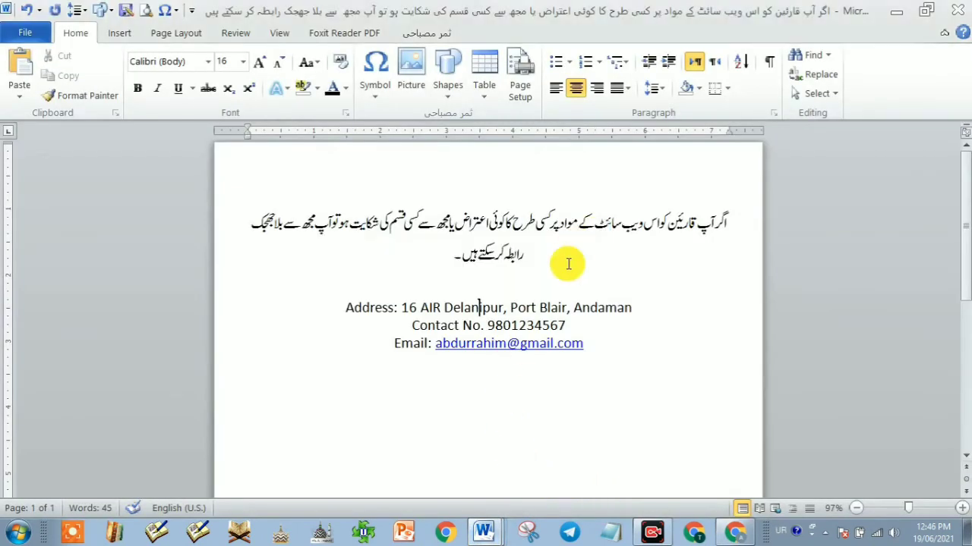
left_click(486, 535)
left_click(495, 448)
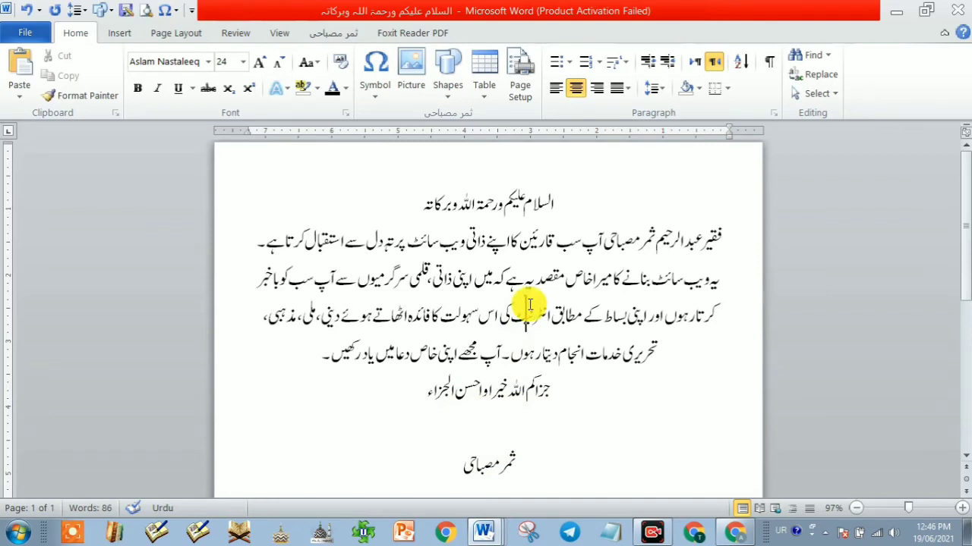
key("ctrl+a")
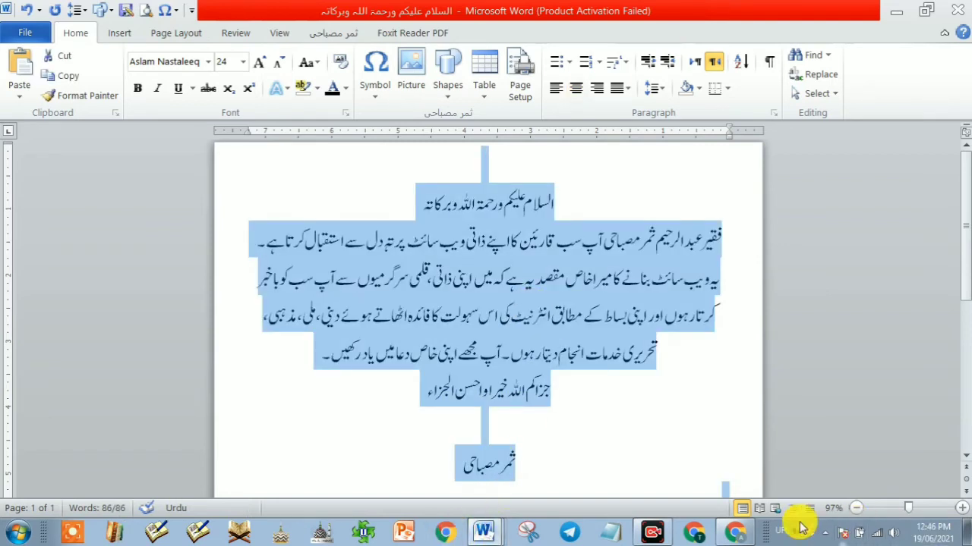
left_click(734, 529)
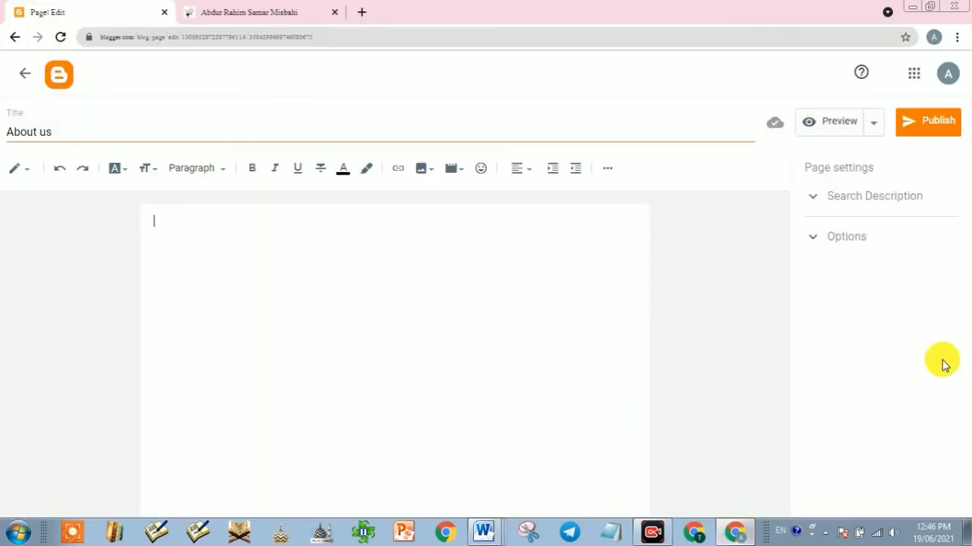
Step: Paste the Urdu welcome text, drop the blank lines, and center it right-to-left
key("ctrl+v")
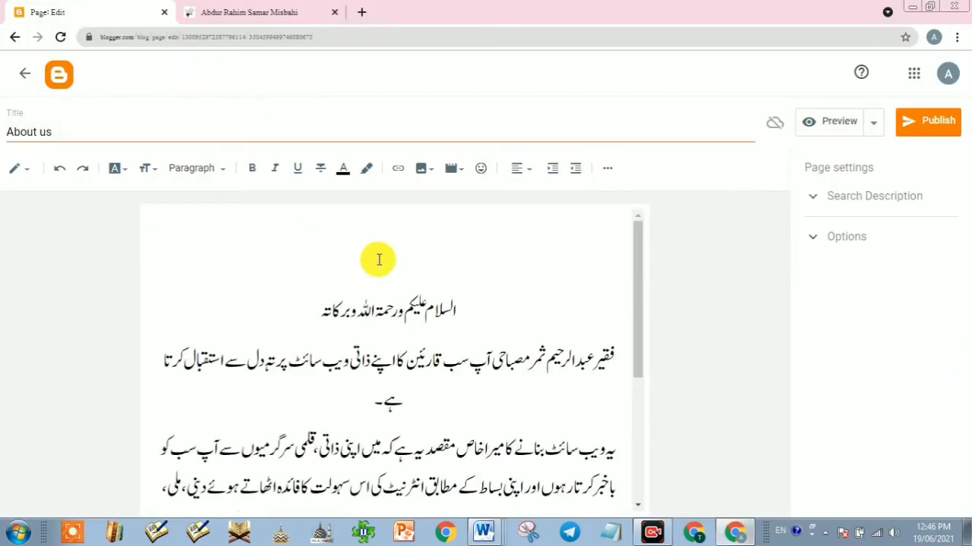
key("Delete")
key("Delete")
key("Delete")
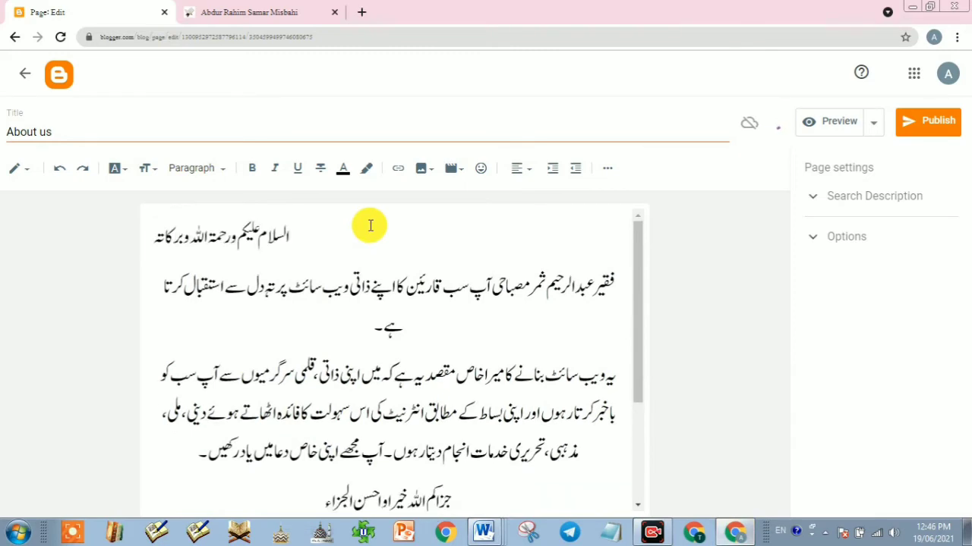
left_click(519, 168)
left_click(541, 176)
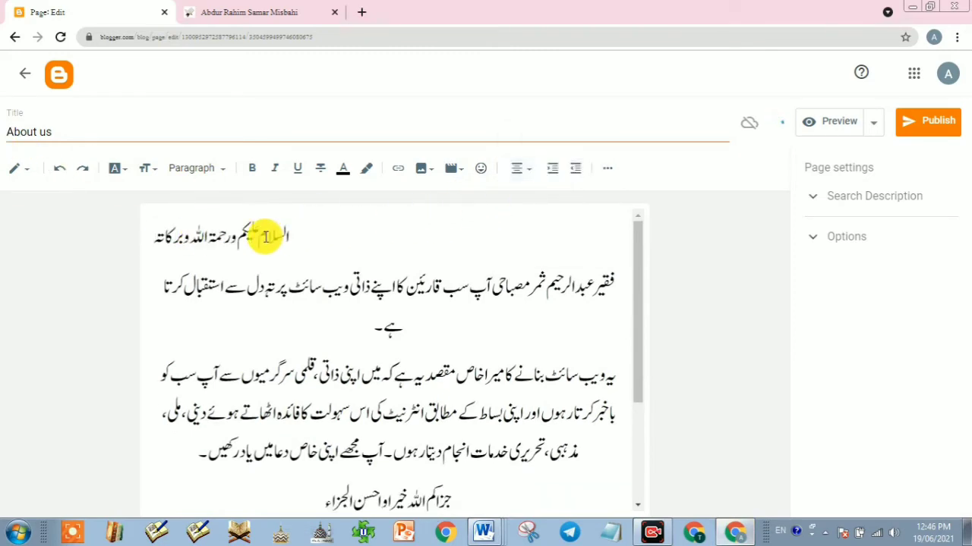
left_click(606, 169)
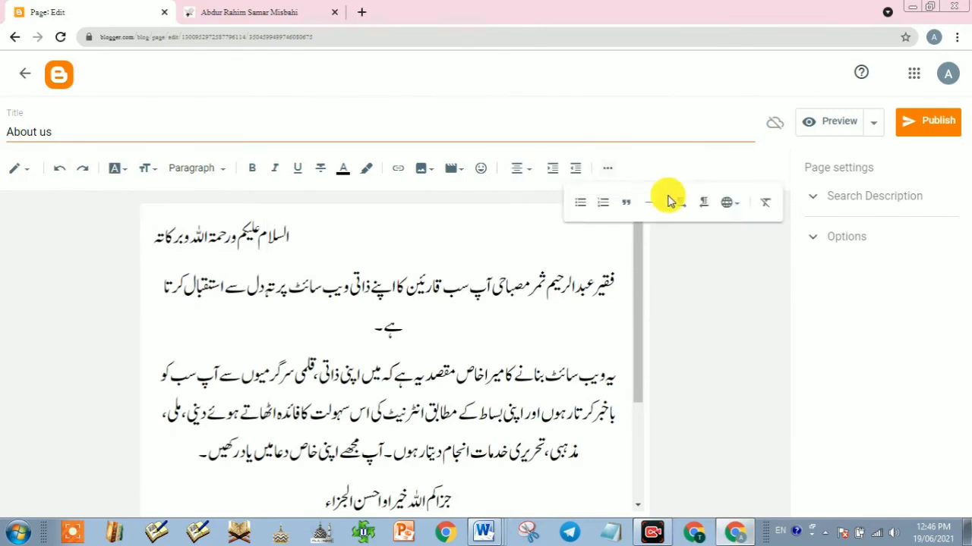
left_click(700, 207)
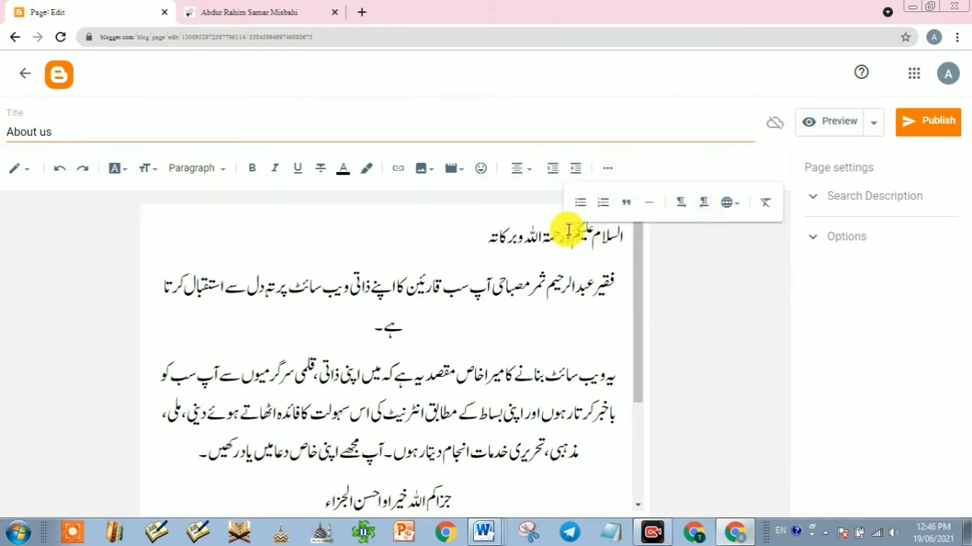
left_click(516, 169)
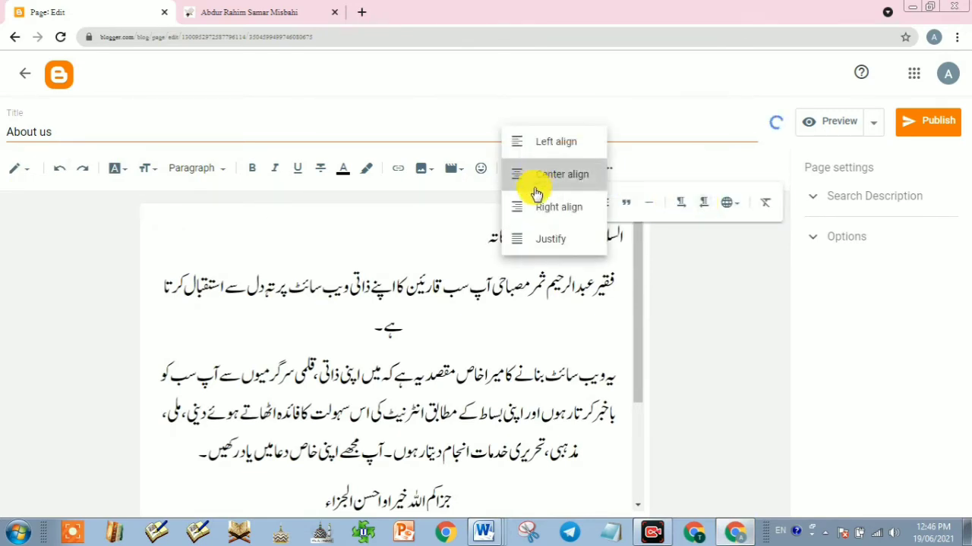
left_click(534, 187)
scroll(385, 339, "down", 2)
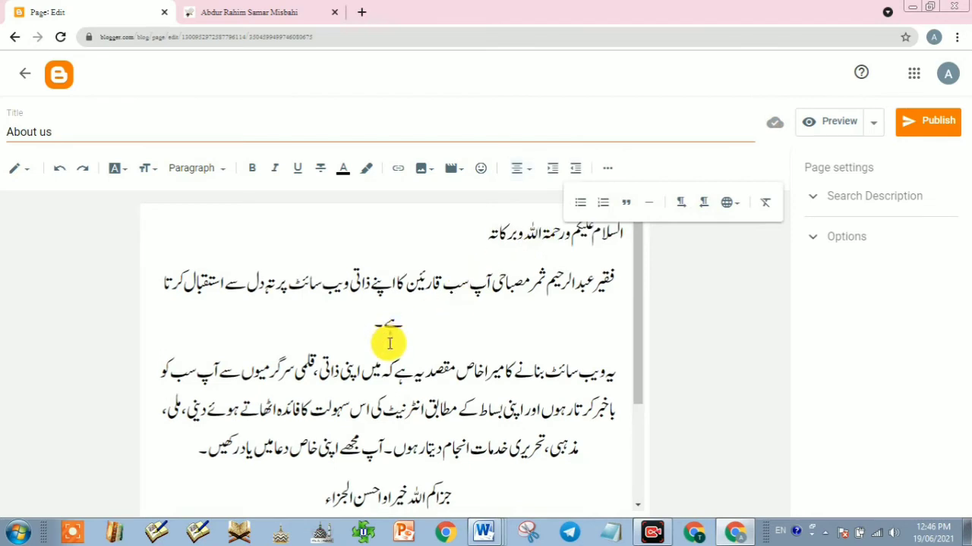
scroll(389, 339, "up", 2)
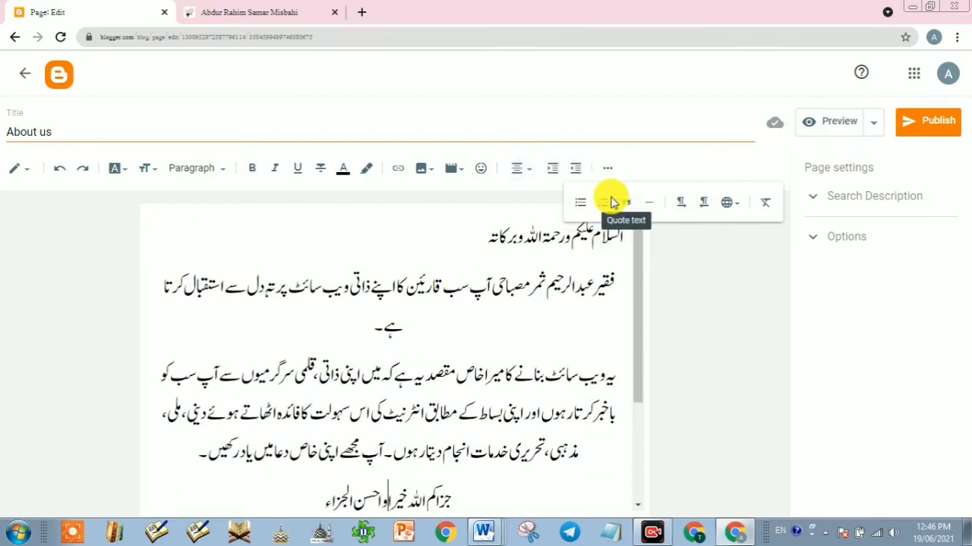
left_click(608, 168)
Step: Publish the About us page
scroll(402, 358, "down", 2)
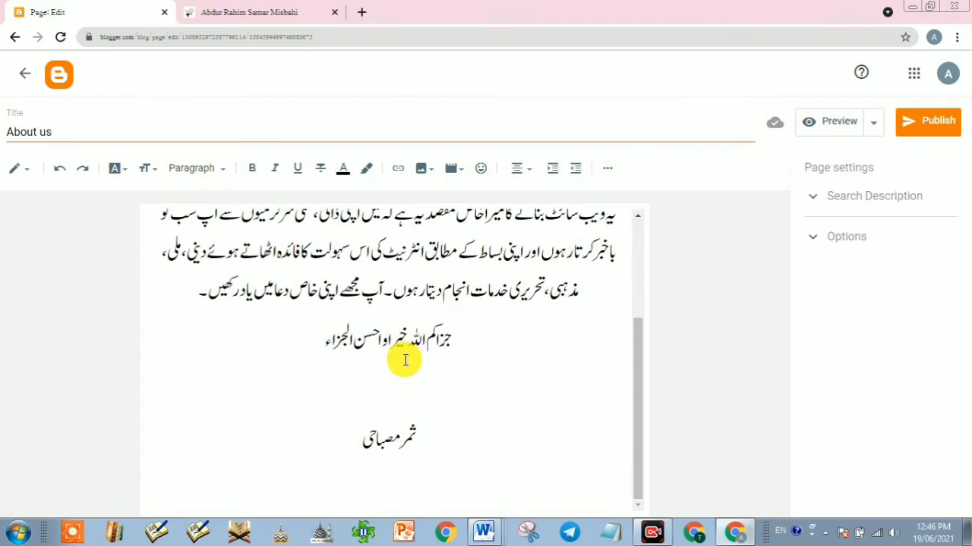
scroll(405, 360, "up", 2)
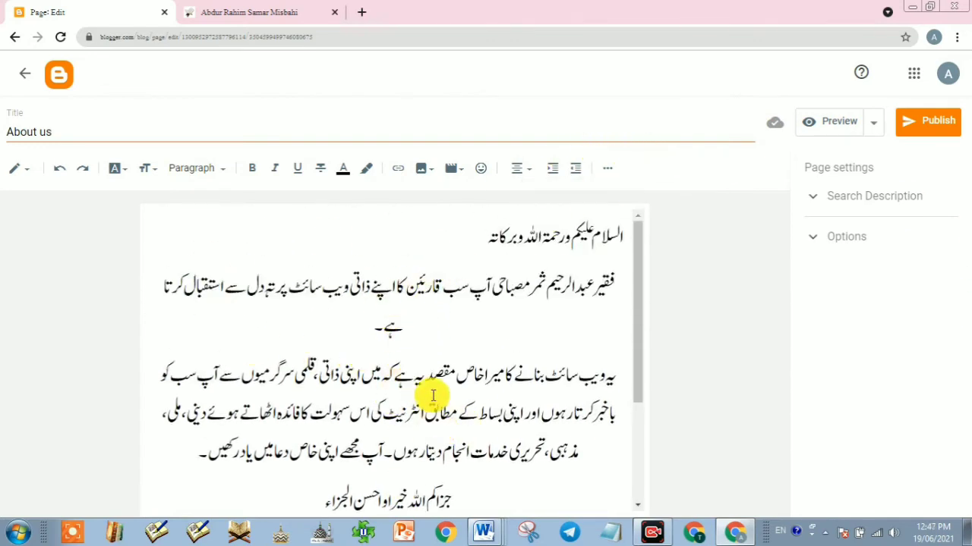
scroll(434, 395, "down", 2)
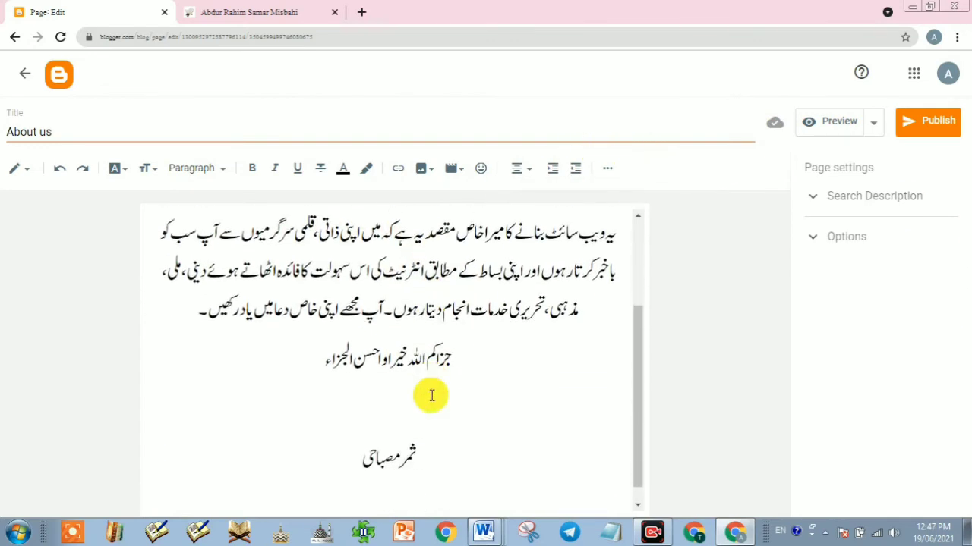
left_click(932, 132)
left_click(542, 323)
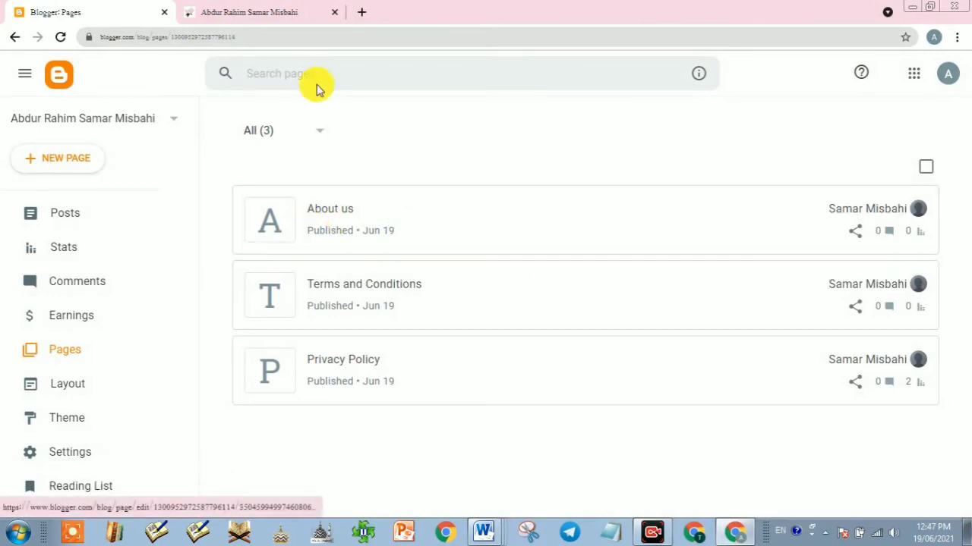
left_click(243, 13)
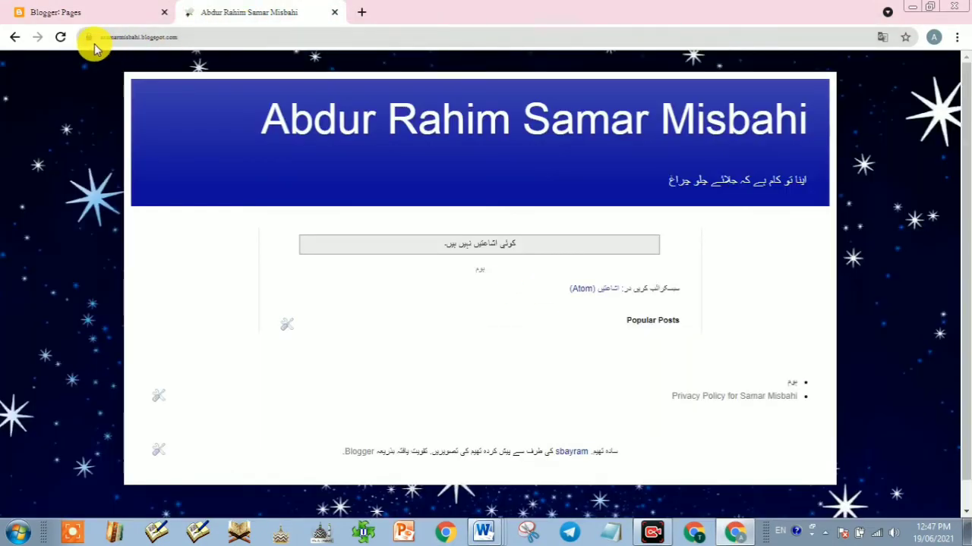
left_click(62, 39)
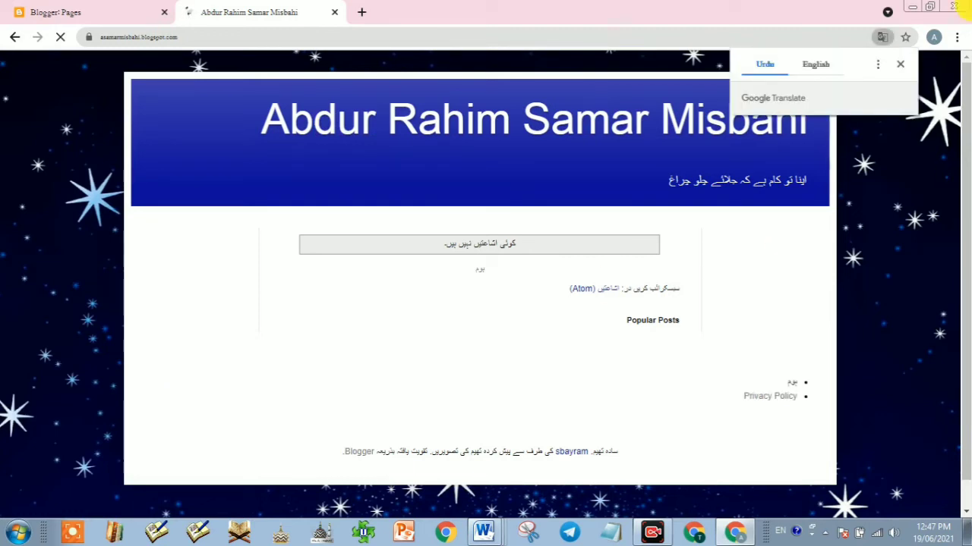
left_click(899, 68)
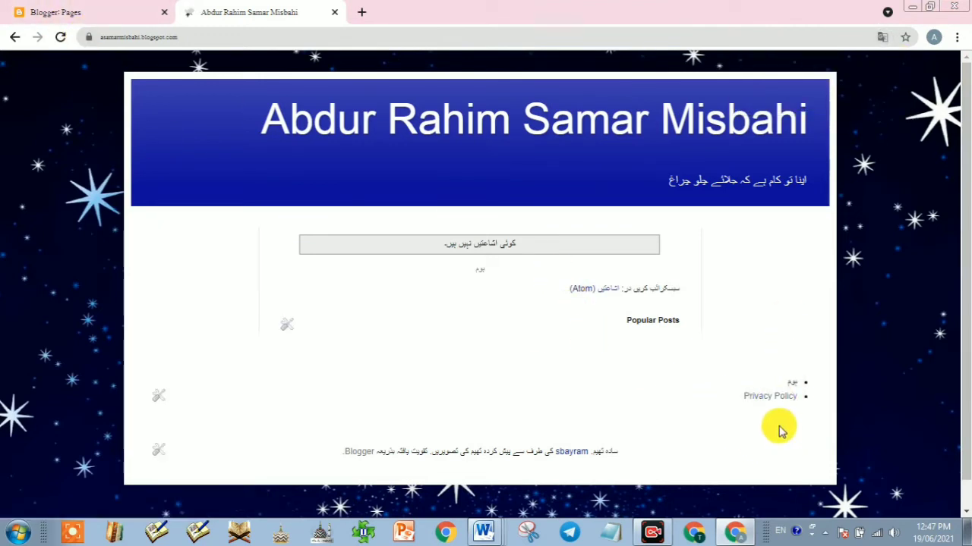
left_click(68, 9)
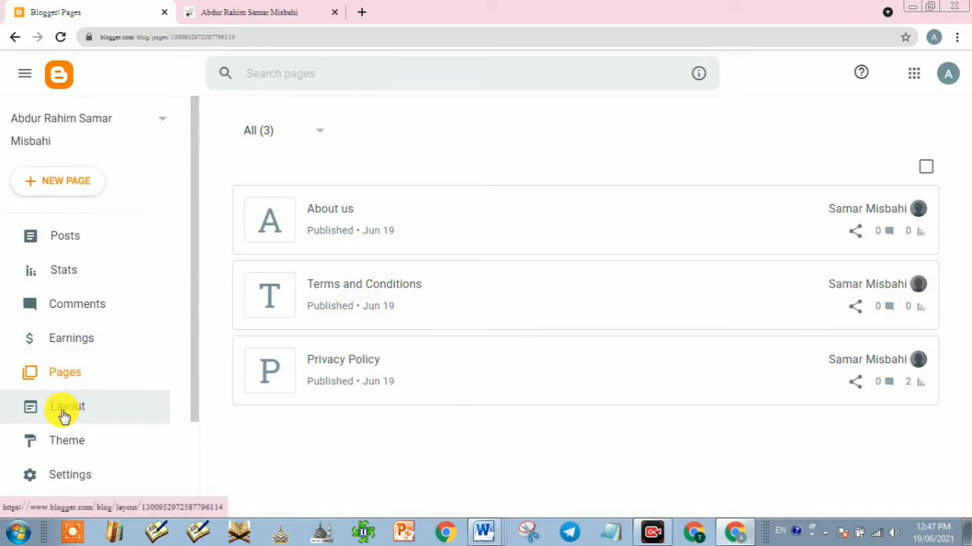
Step: In Layout, tick About us and Terms and Conditions in the footer Pages gadget and save
left_click(65, 414)
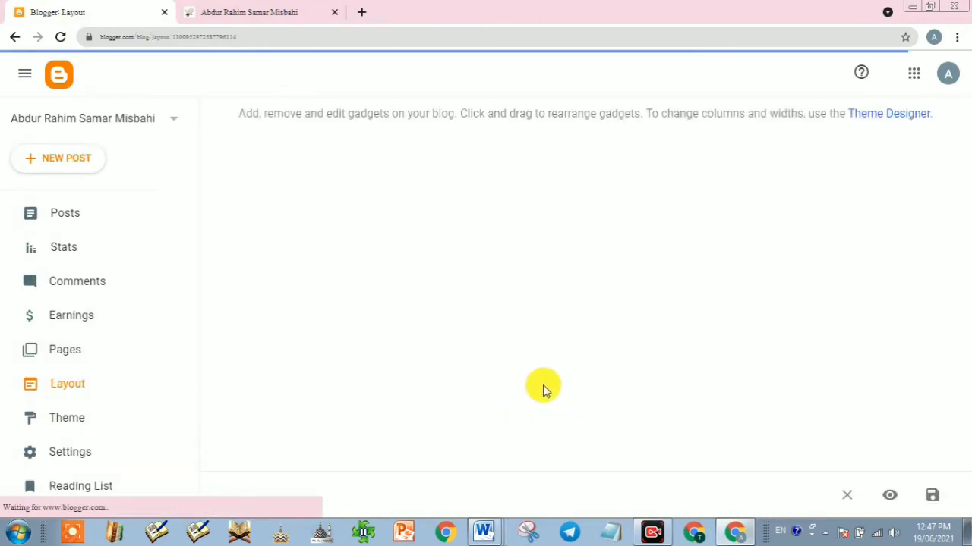
scroll(531, 380, "down", 10)
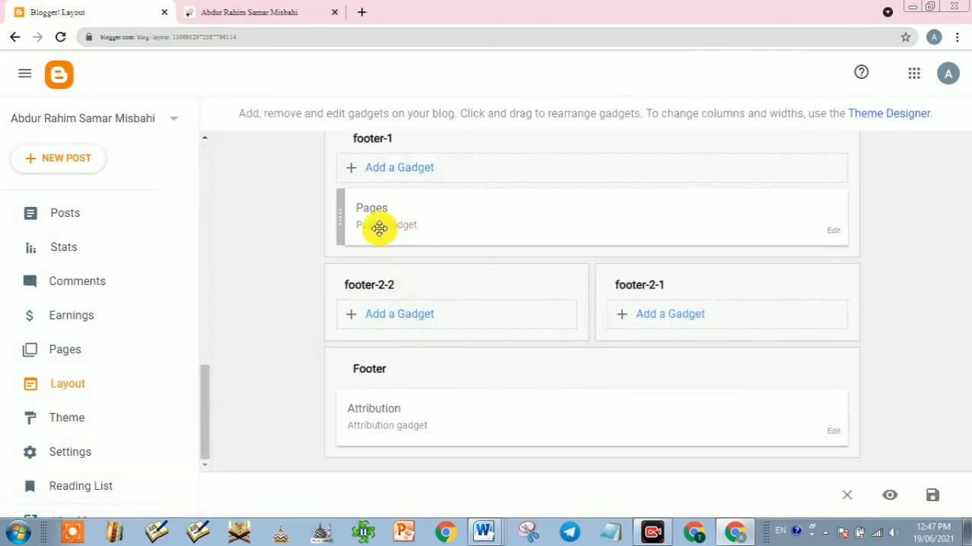
left_click(834, 235)
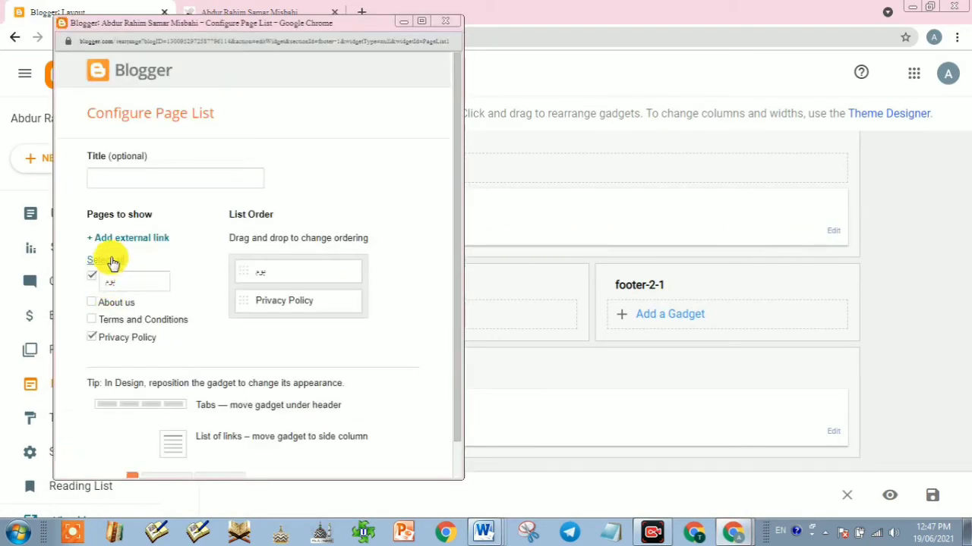
left_click(92, 304)
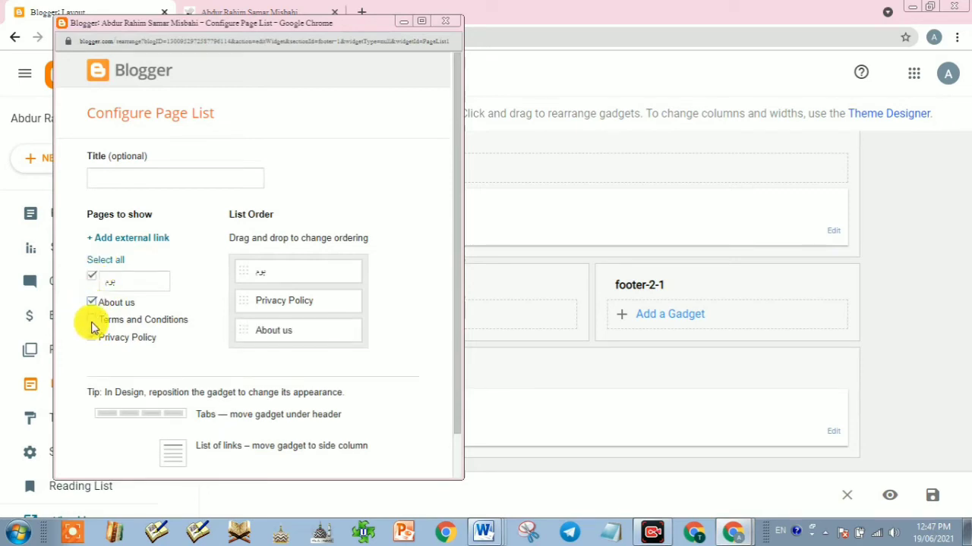
left_click(92, 320)
scroll(214, 444, "down", 1)
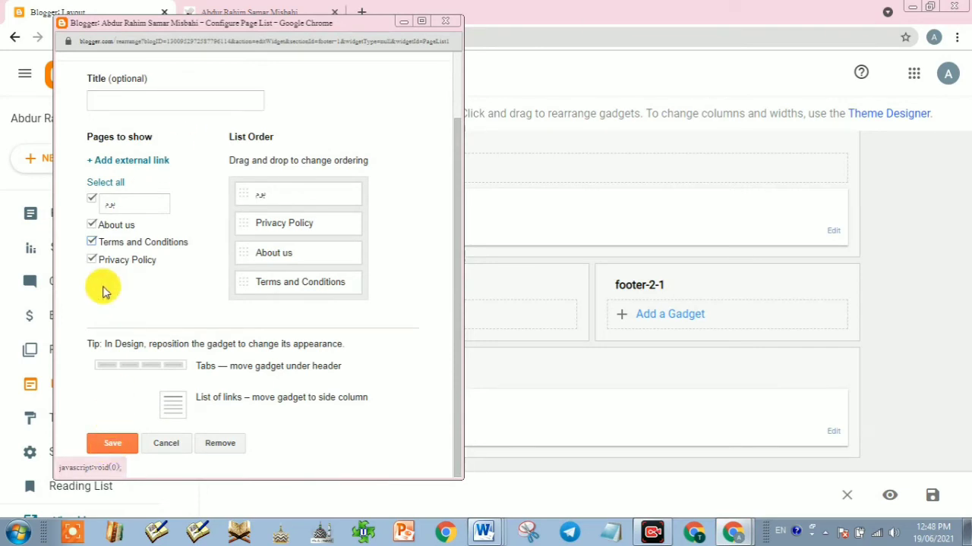
left_click(109, 440)
left_click(254, 10)
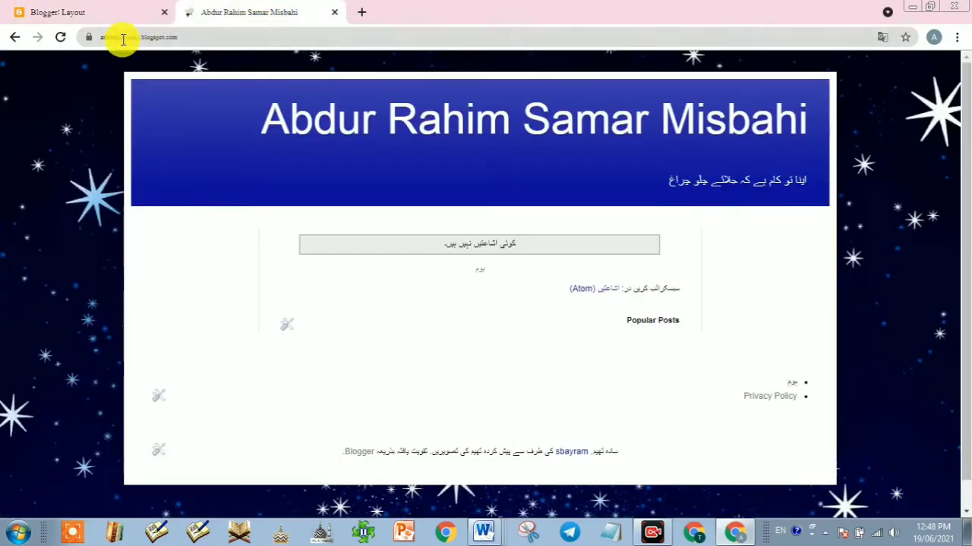
Step: Reload the live blog to show the new footer links, dismiss the translation offer, and return to Layout
left_click(60, 38)
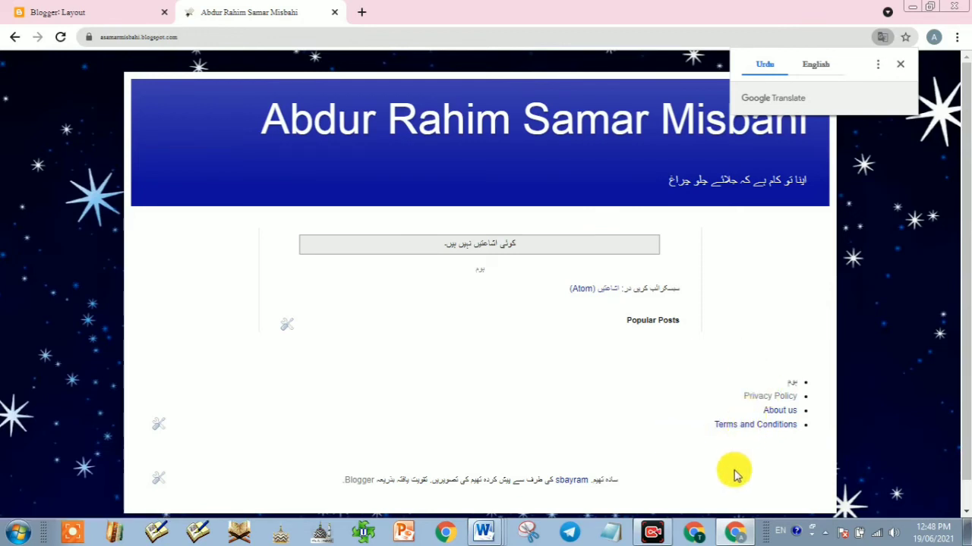
left_click(900, 69)
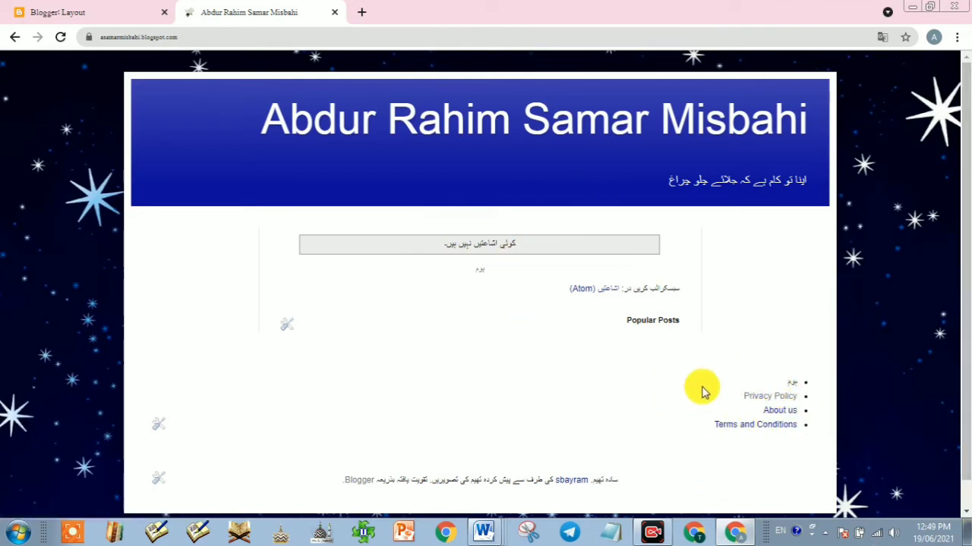
left_click(90, 11)
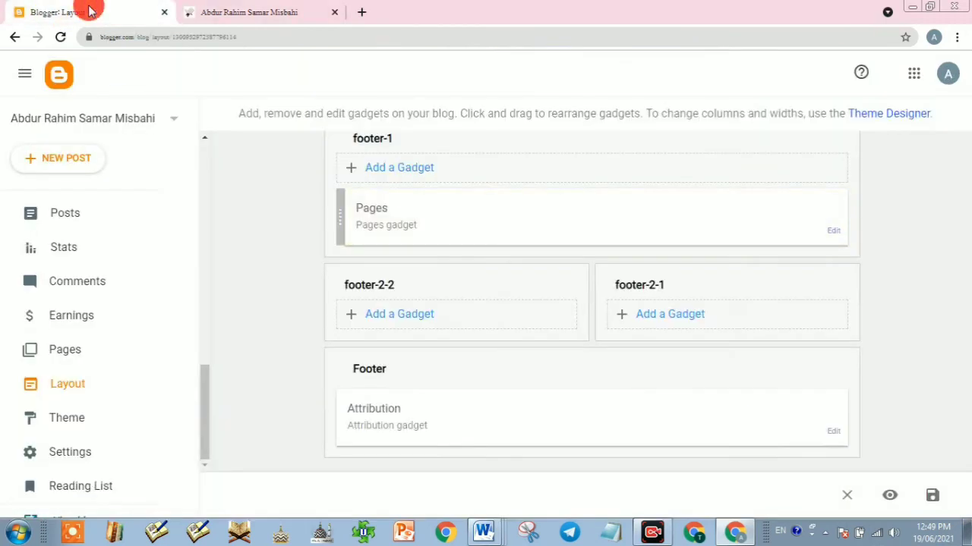
Step: Open the Simple Bold theme customizer and expand its Advanced font and colour settings
scroll(87, 410, "down", 1)
scroll(83, 402, "down", 1)
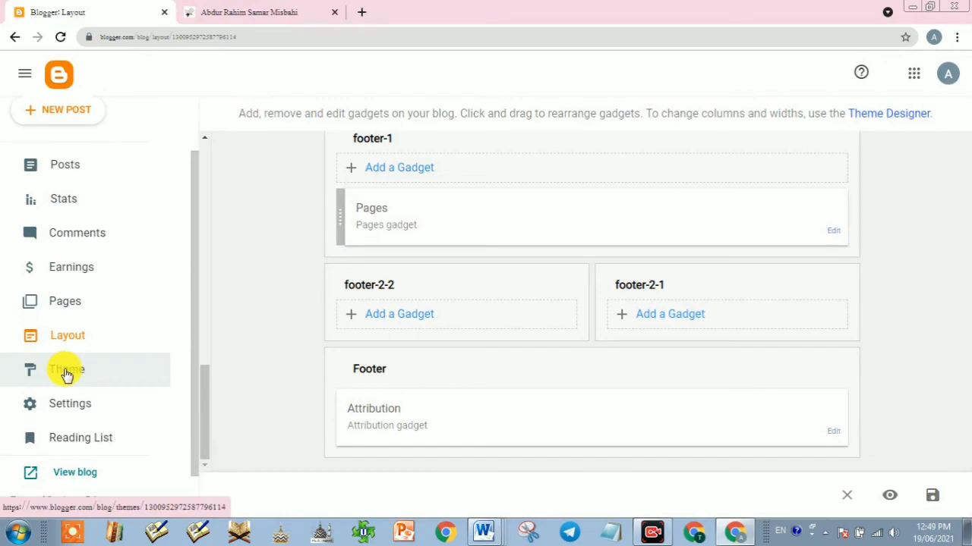
left_click(67, 372)
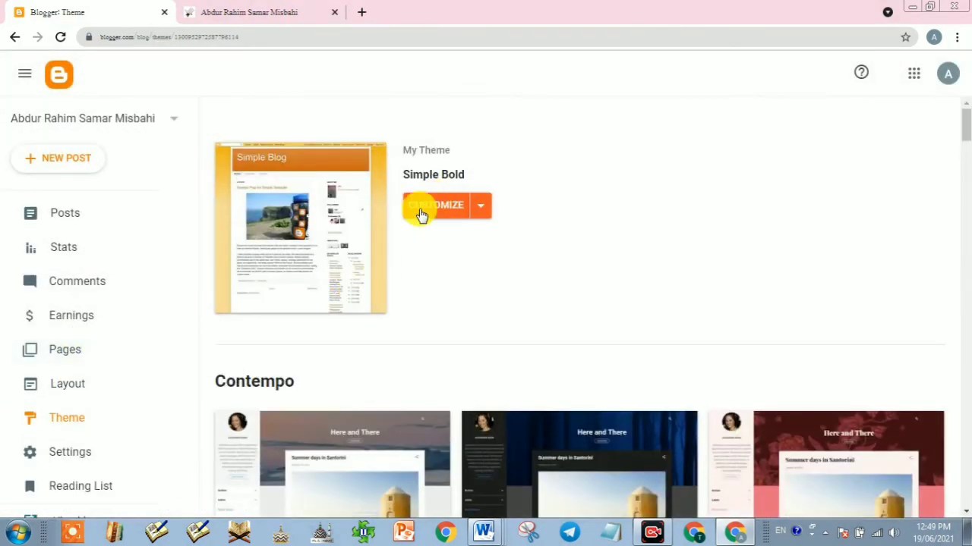
left_click(425, 211)
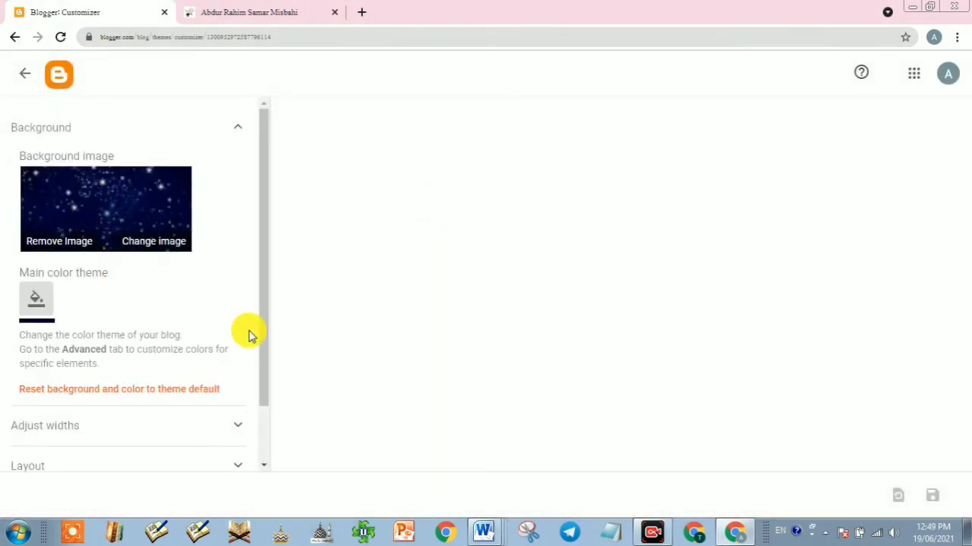
scroll(227, 365, "down", 2)
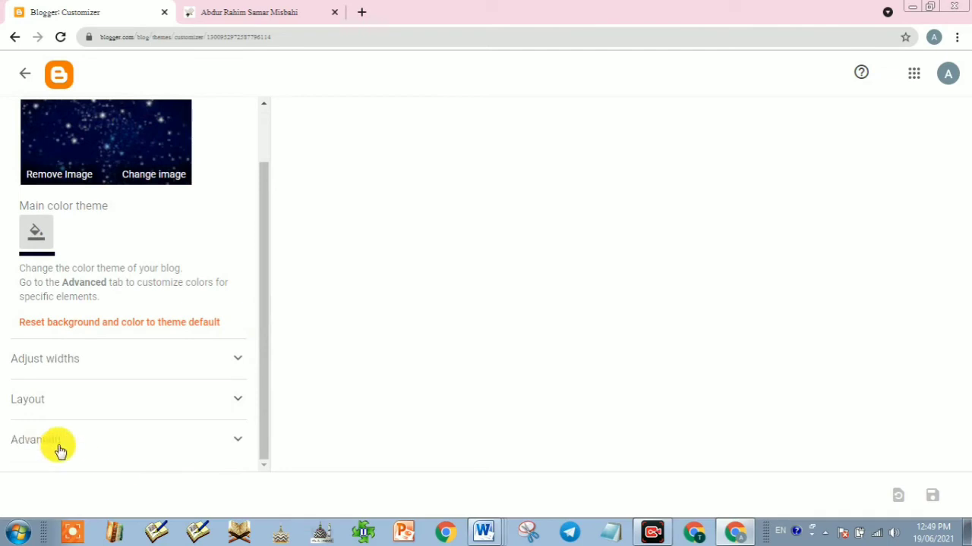
left_click(104, 449)
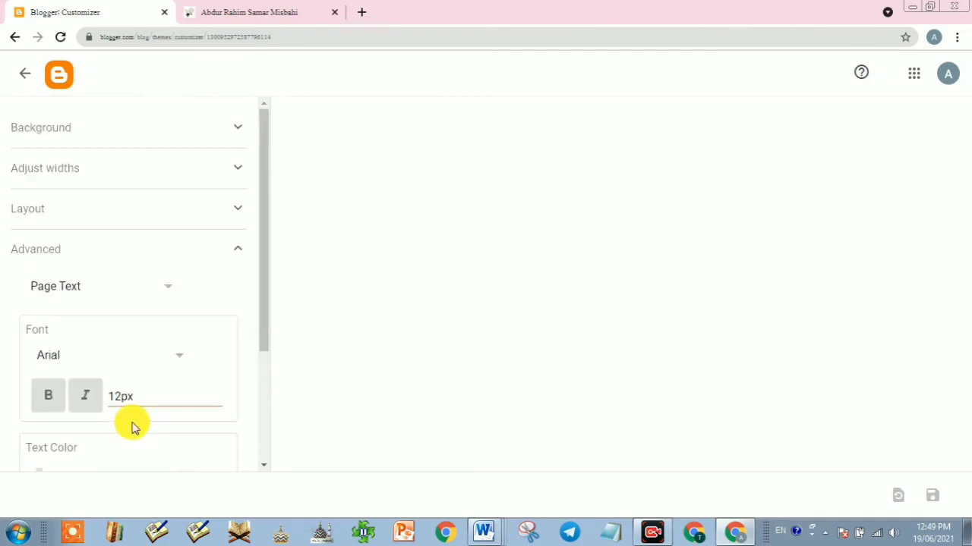
scroll(114, 402, "down", 2)
scroll(99, 349, "up", 1)
scroll(104, 327, "up", 1)
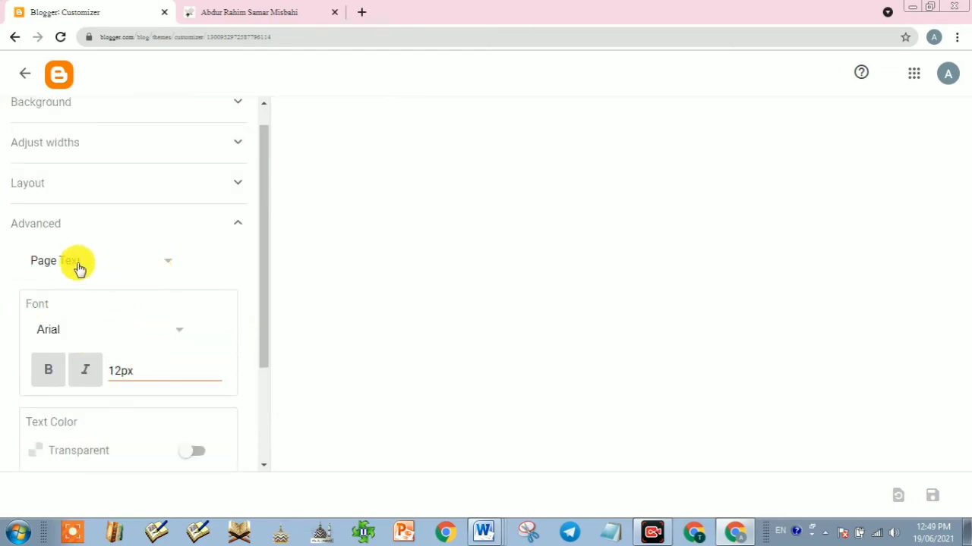
Step: Style the Gadgets text (bold 20px Arial titles), save the theme, and reload the live blog
left_click(152, 266)
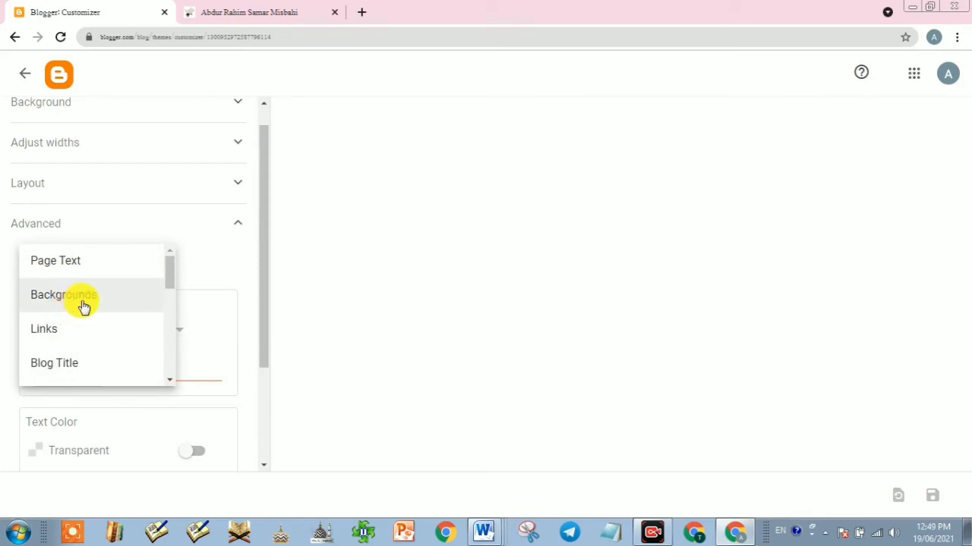
scroll(65, 318, "down", 2)
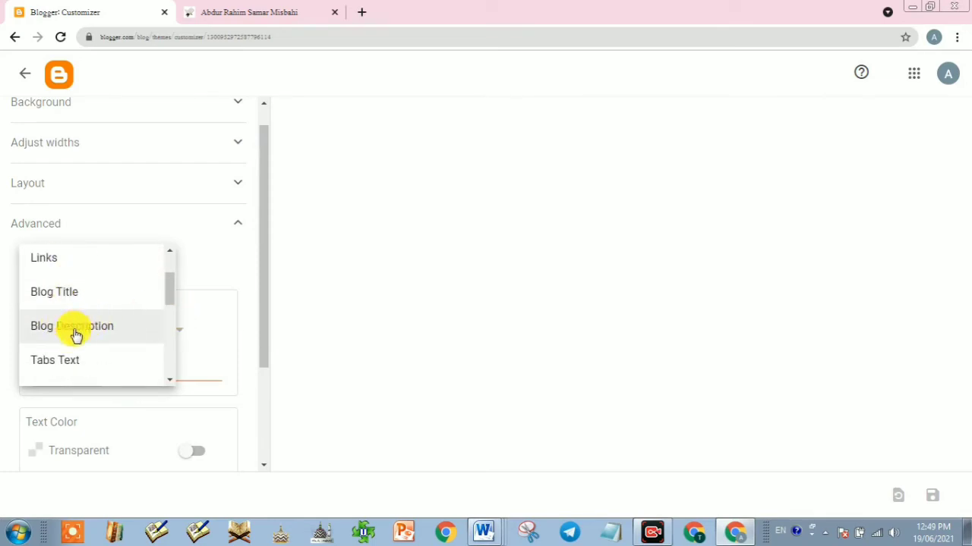
scroll(76, 353, "down", 1)
scroll(97, 351, "down", 1)
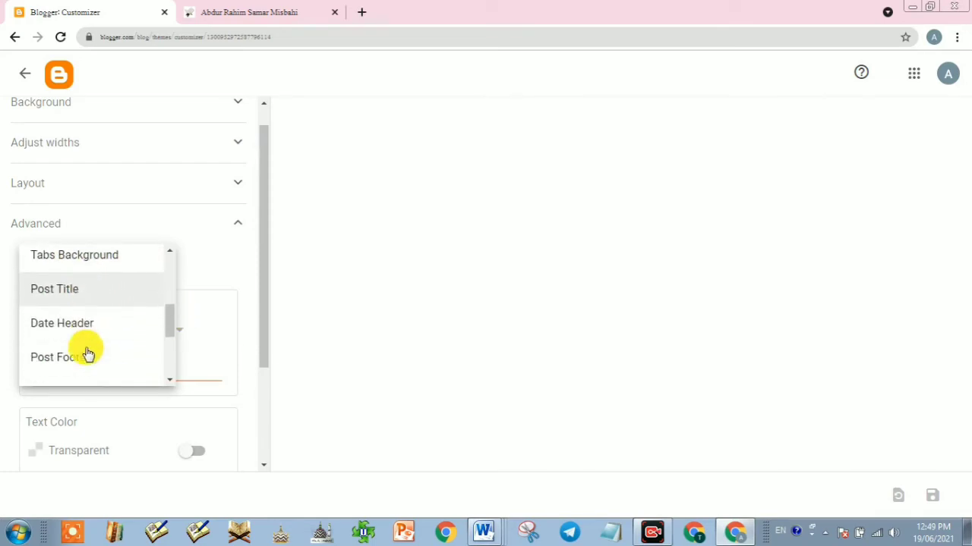
scroll(87, 353, "down", 2)
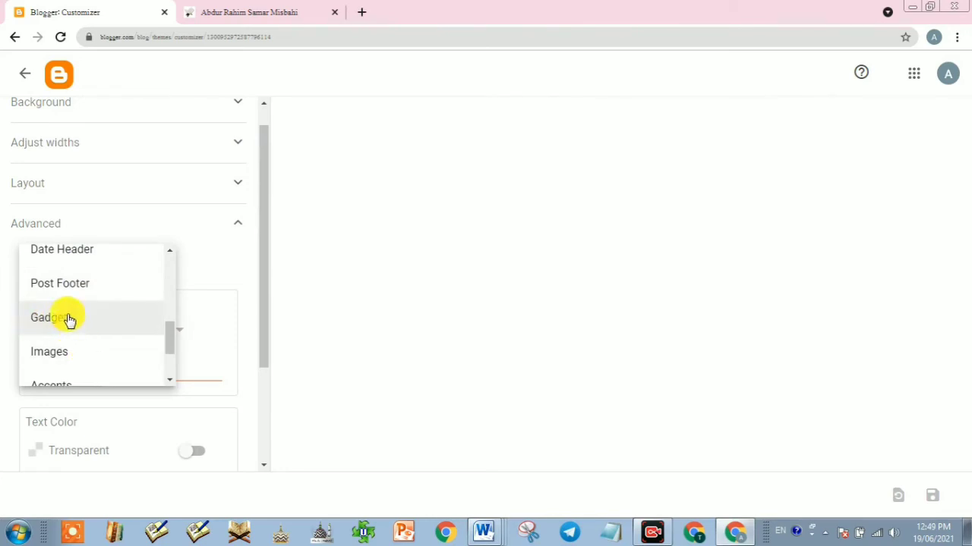
left_click(68, 320)
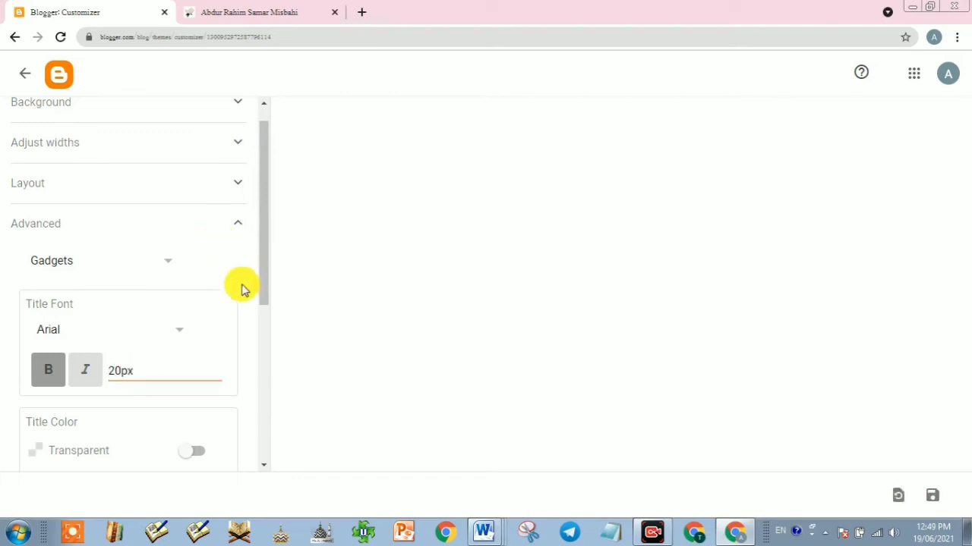
left_click(929, 498)
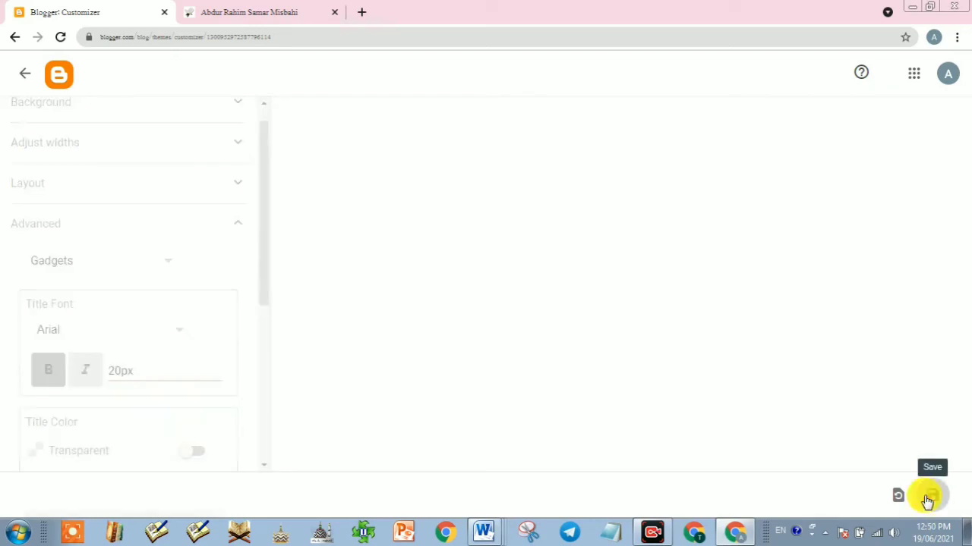
left_click(259, 9)
left_click(61, 38)
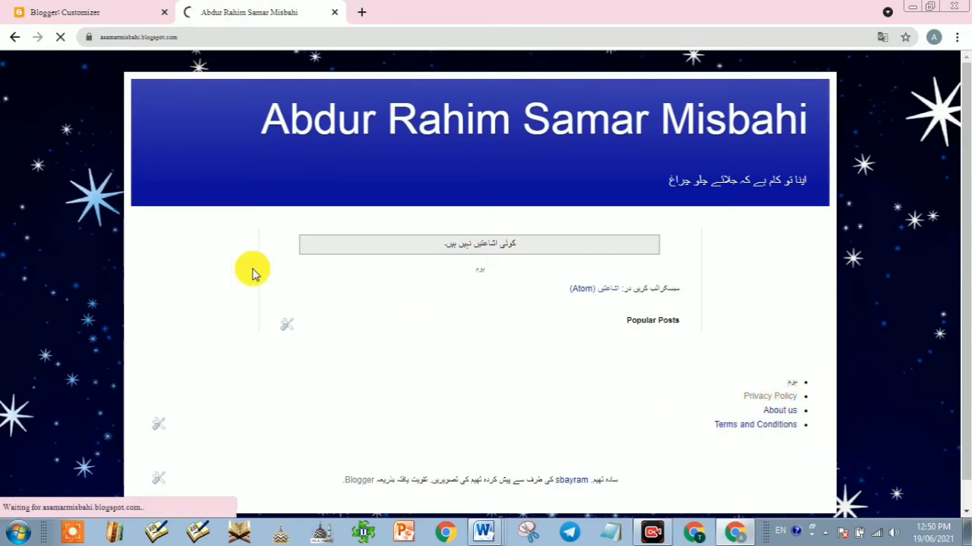
Step: Scroll the reloaded blog to check the bold gadget title and footer links, then return to the customizer
left_click(654, 534)
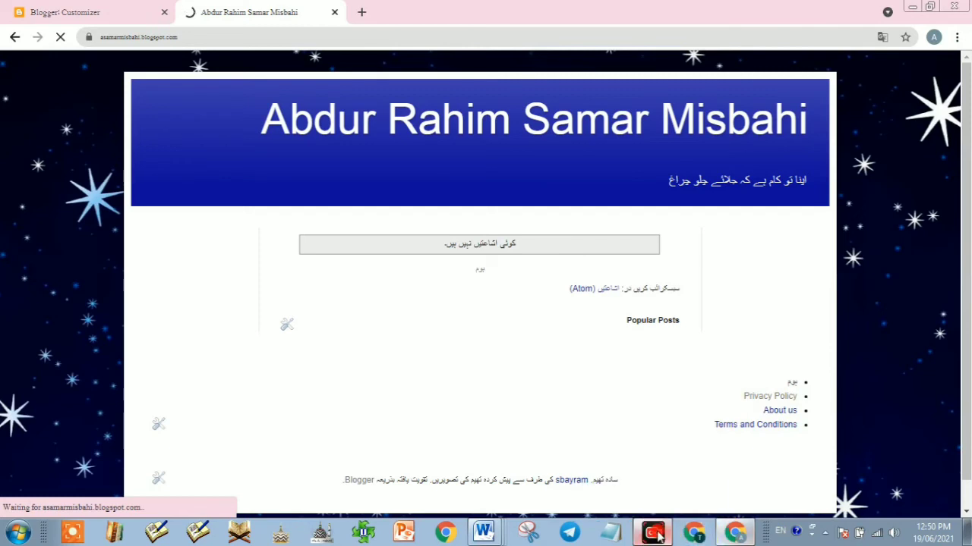
left_click(781, 501)
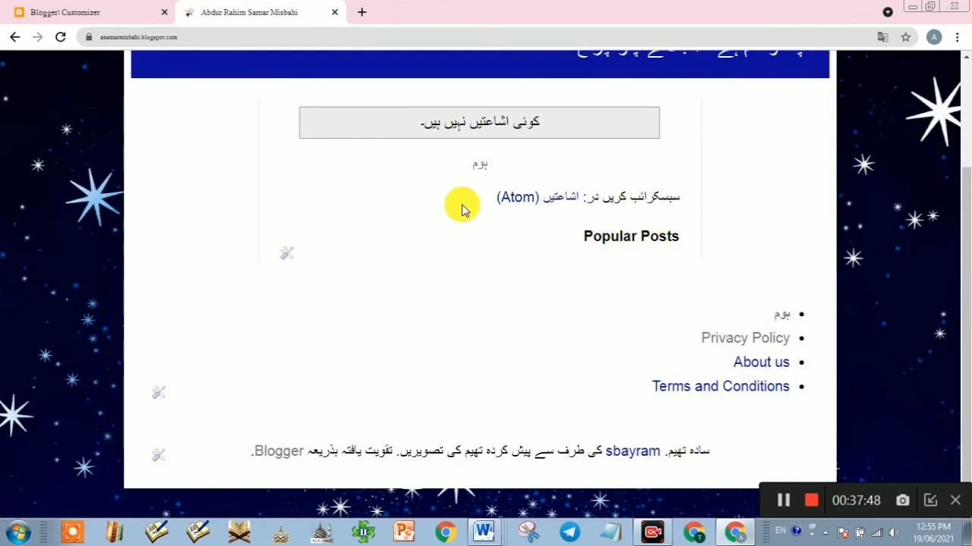
scroll(535, 357, "up", 2)
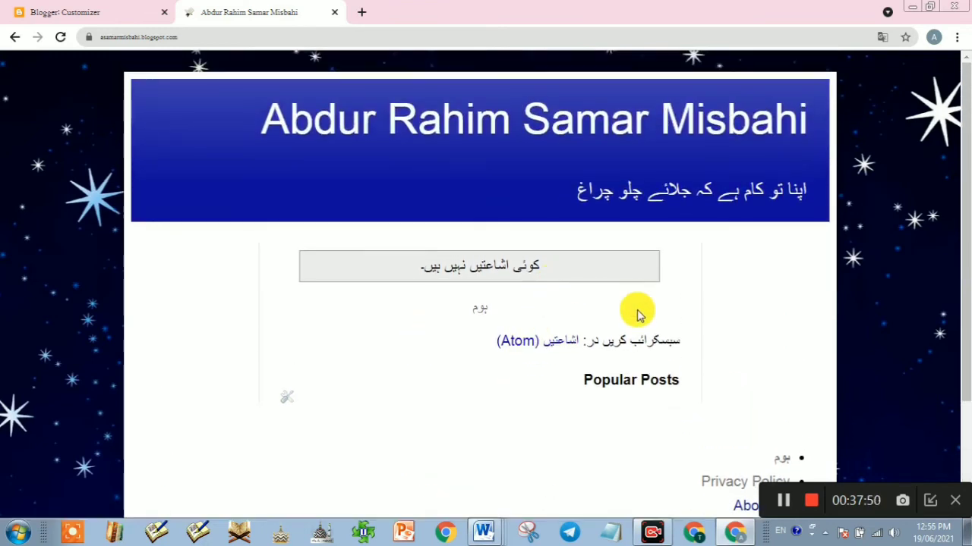
scroll(542, 369, "down", 2)
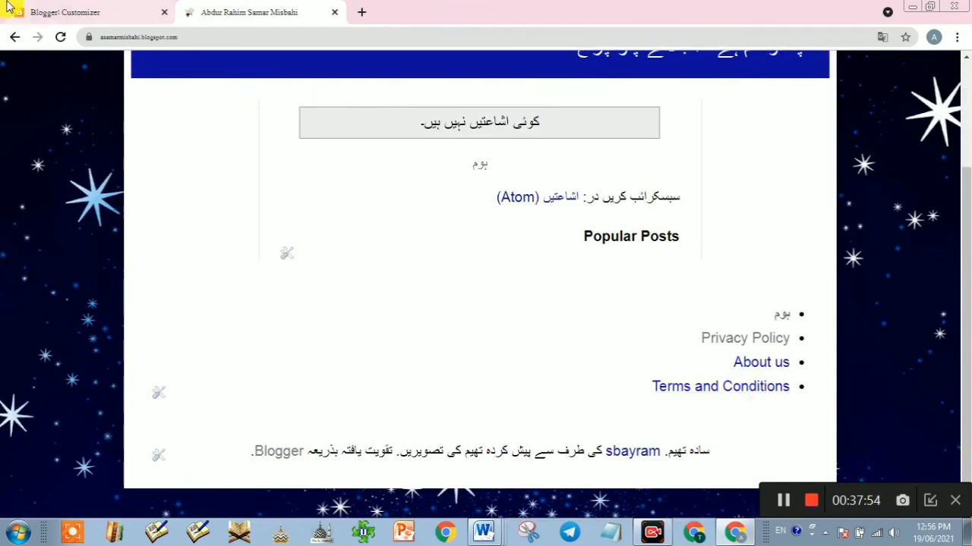
left_click(64, 14)
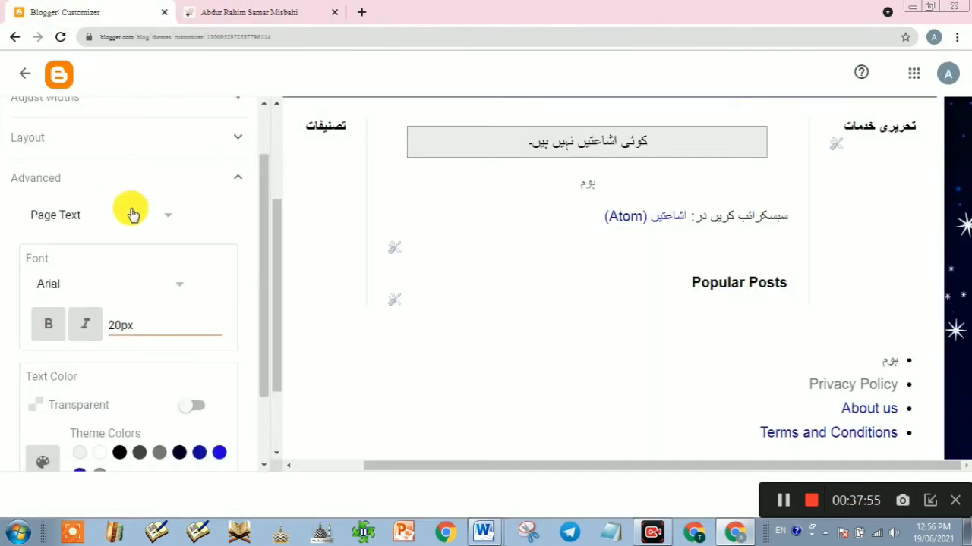
Step: Switch to the live blog to reach the Terms and Conditions footer link
left_click(255, 14)
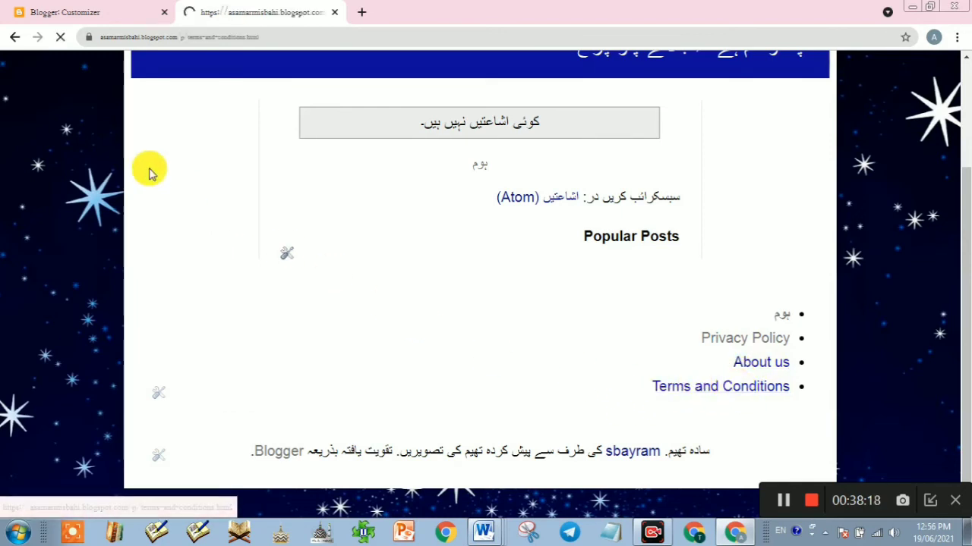
Step: Scroll through the published Terms and Conditions text, then return to the theme customizer
scroll(564, 372, "down", 7)
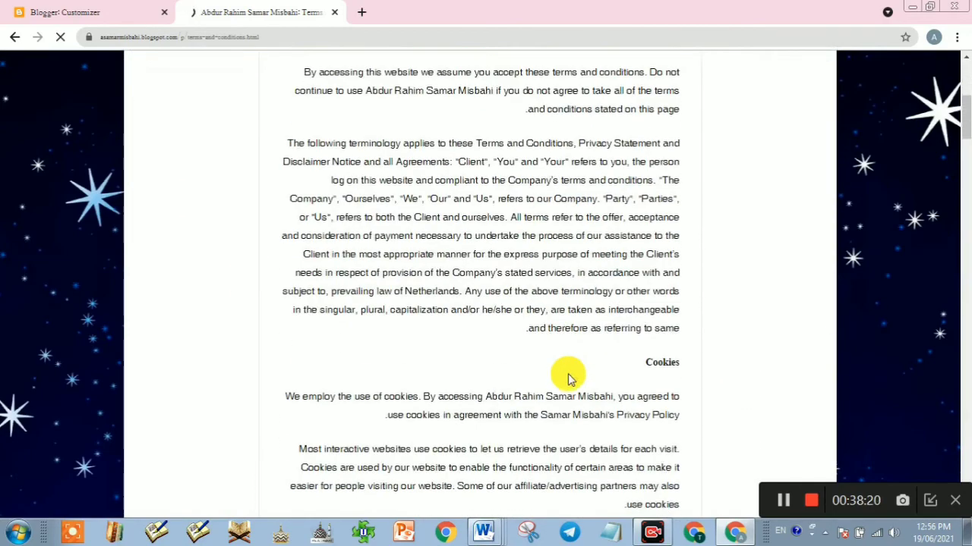
scroll(559, 369, "up", 3)
scroll(558, 368, "down", 3)
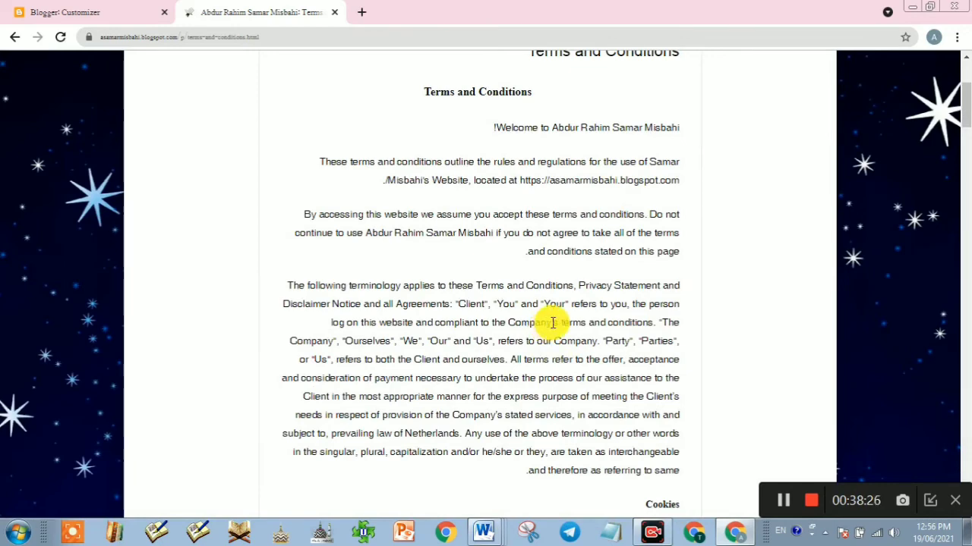
scroll(552, 322, "down", 4)
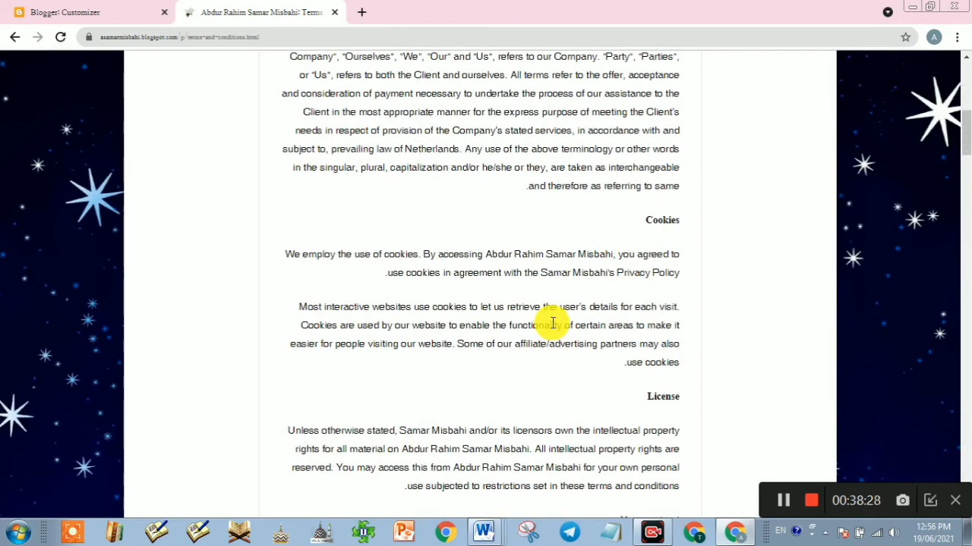
scroll(553, 323, "up", 4)
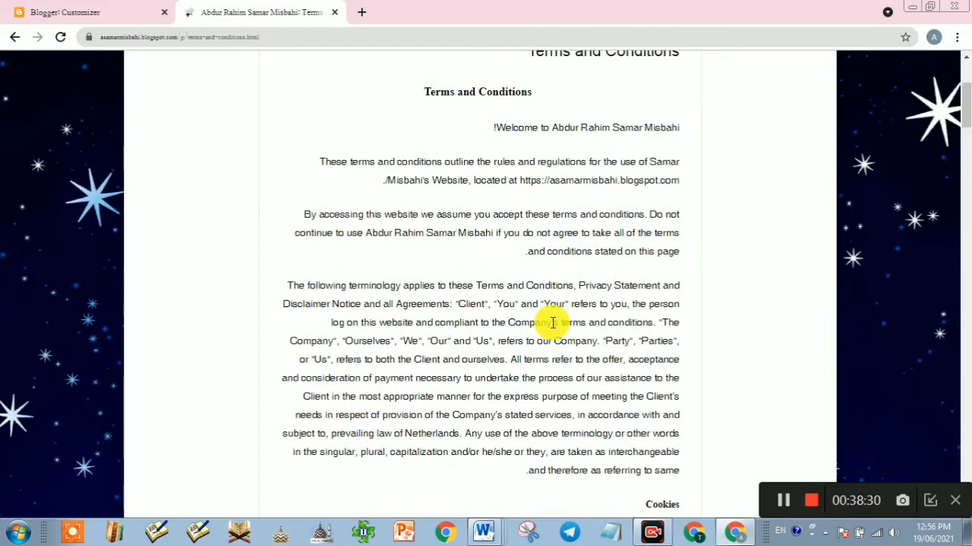
left_click(89, 6)
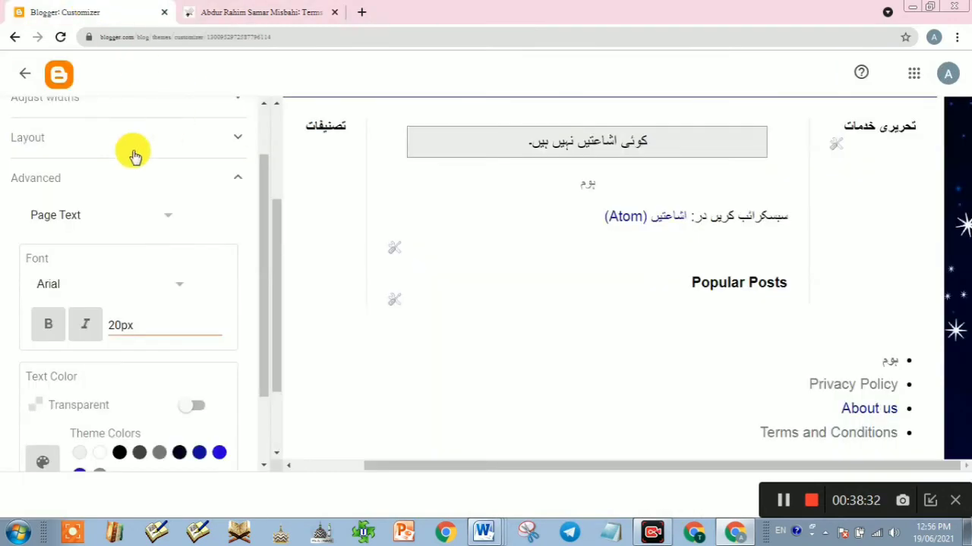
Step: Leave the customizer and open the Terms and Conditions page from the Pages list
scroll(184, 280, "up", 1)
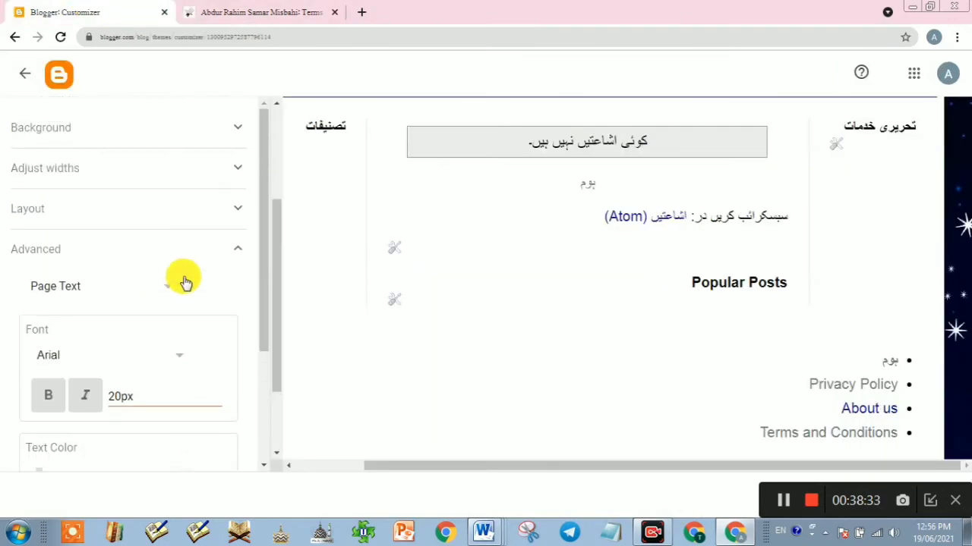
left_click(25, 74)
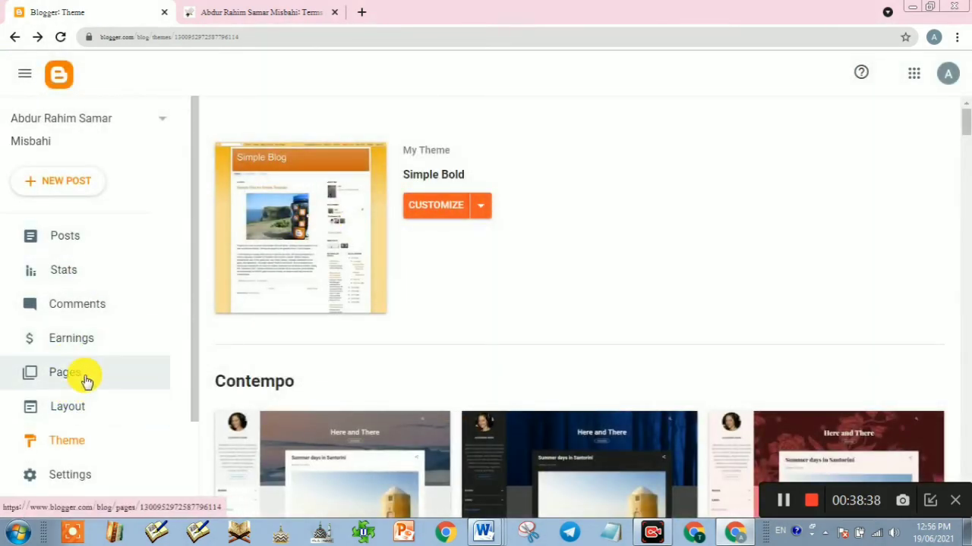
left_click(76, 377)
left_click(536, 299)
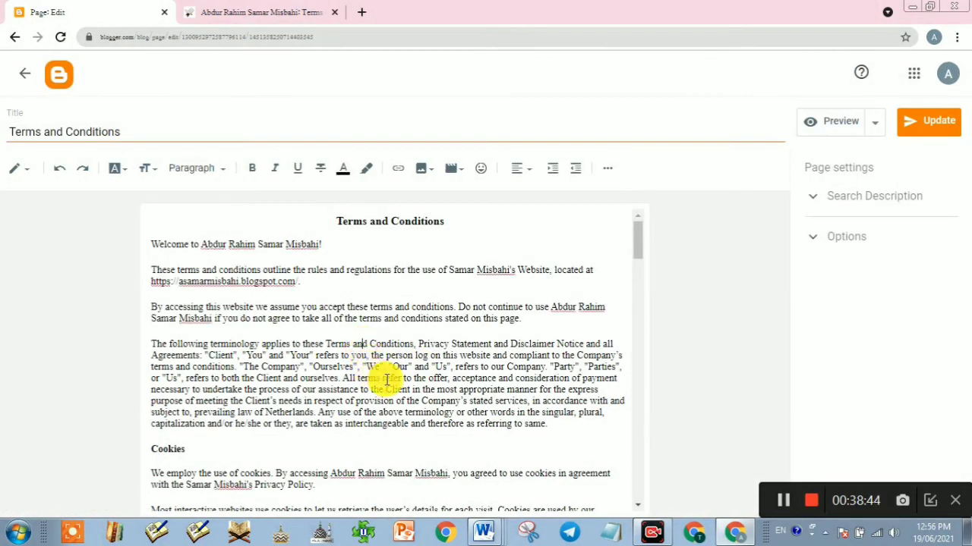
Step: Set all Terms and Conditions text to left-to-right, update the page, and view the live blog
key("ctrl+a")
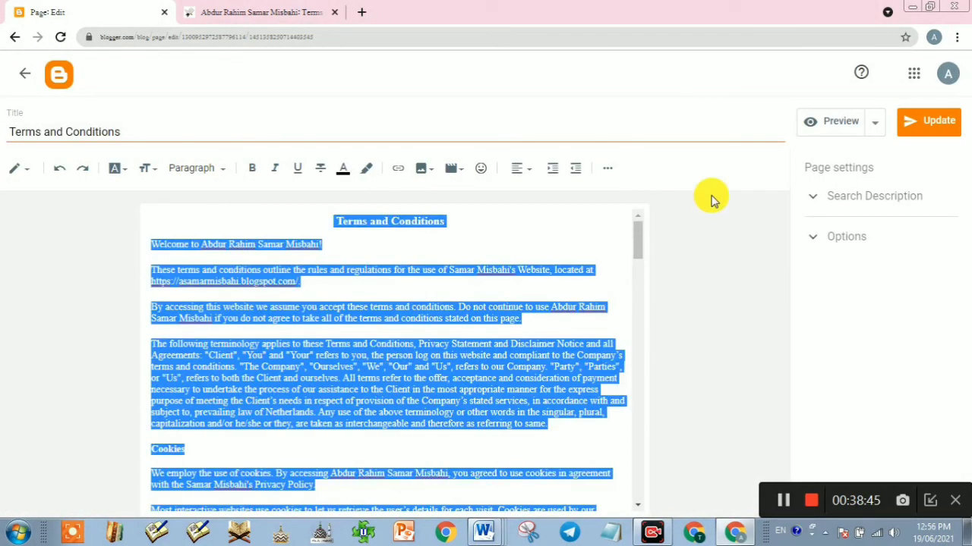
left_click(610, 172)
left_click(679, 207)
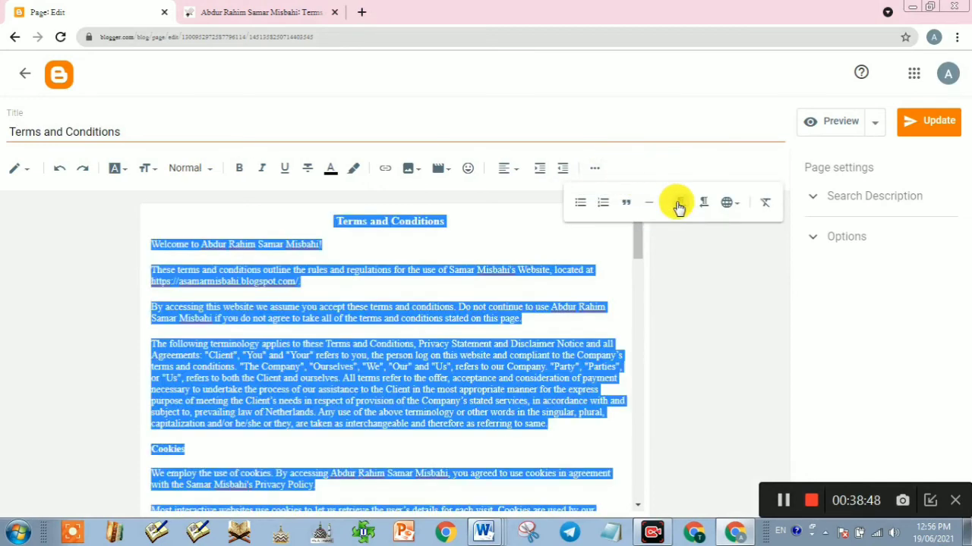
left_click(940, 123)
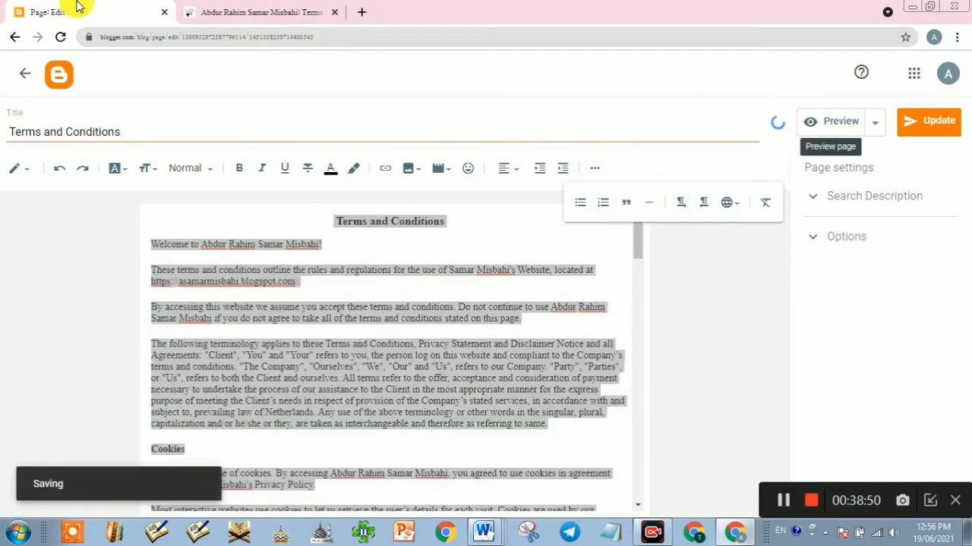
left_click(243, 11)
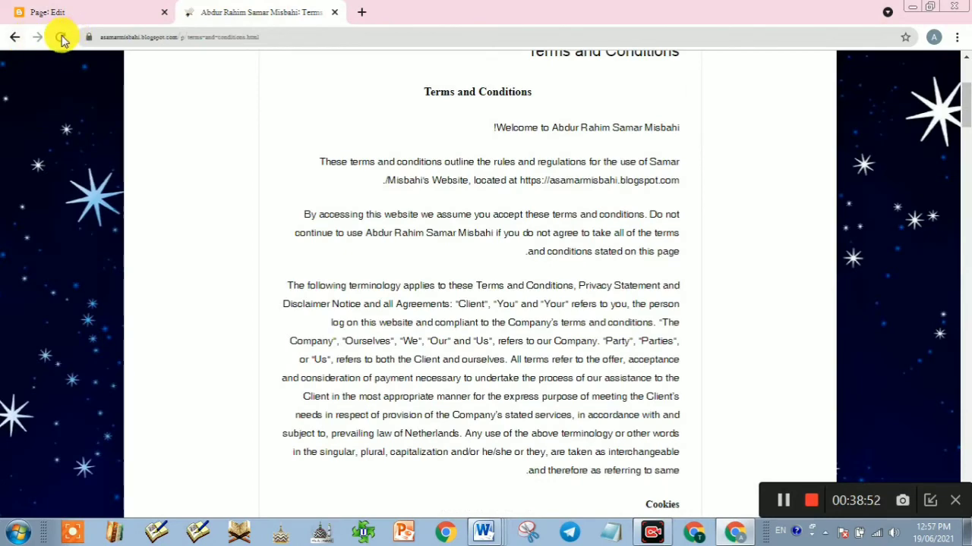
Step: Reload and scroll the live Terms and Conditions page, then return to the blog home
left_click(61, 38)
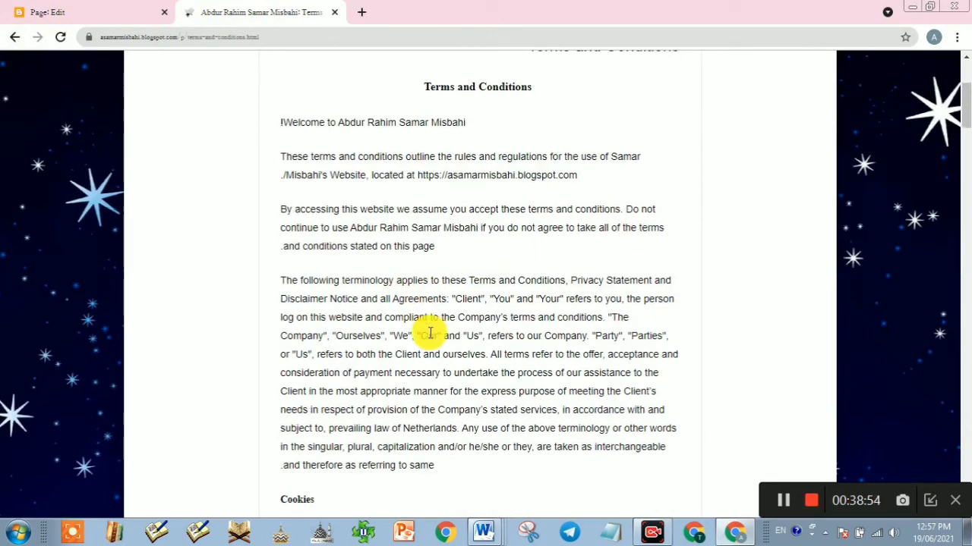
scroll(430, 332, "down", 6)
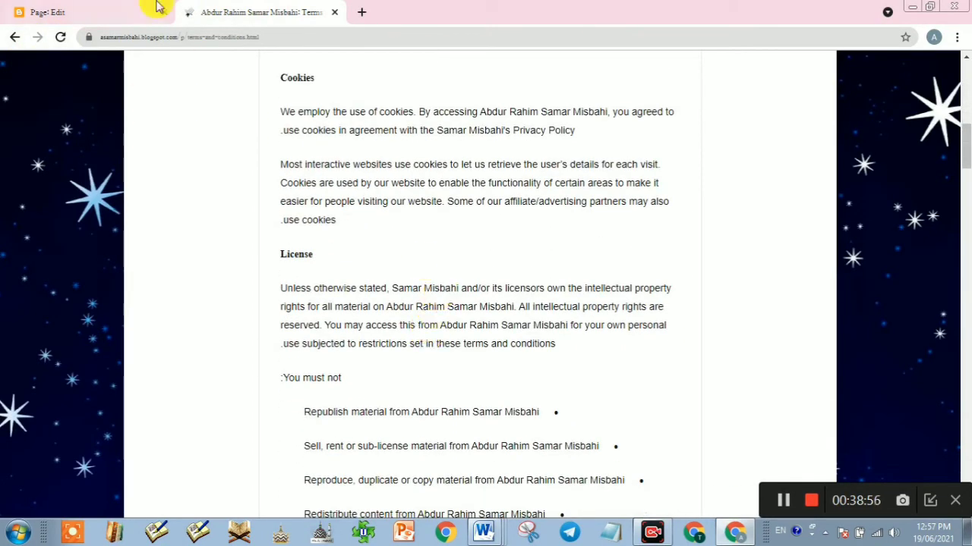
left_click(13, 37)
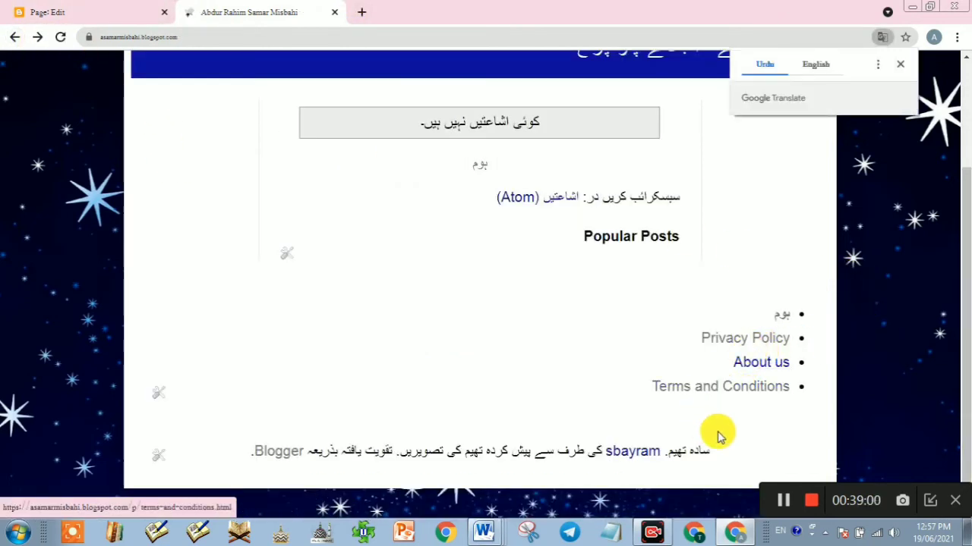
Step: Browse the live About us page, then return from the page editor to the Pages list
left_click(754, 365)
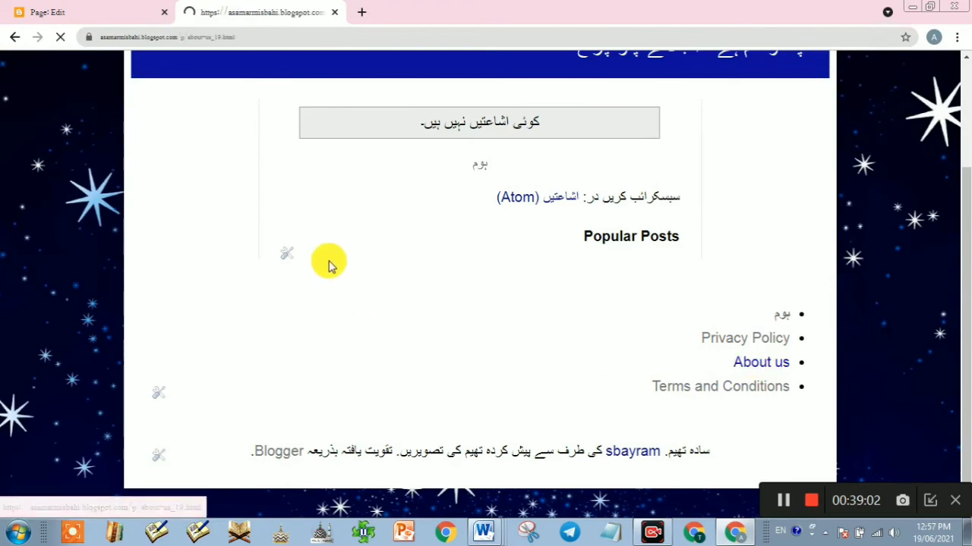
scroll(458, 322, "down", 2)
scroll(455, 319, "down", 2)
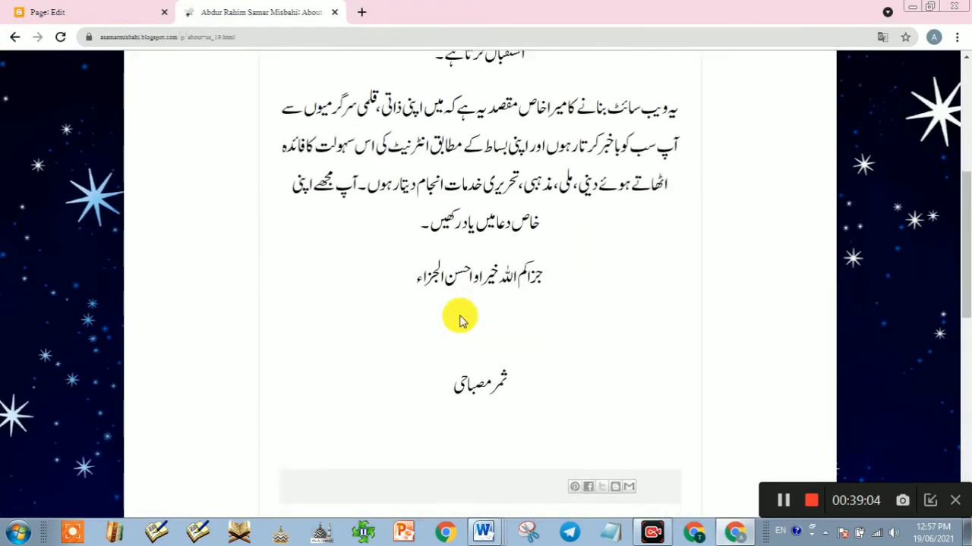
scroll(460, 310, "up", 5)
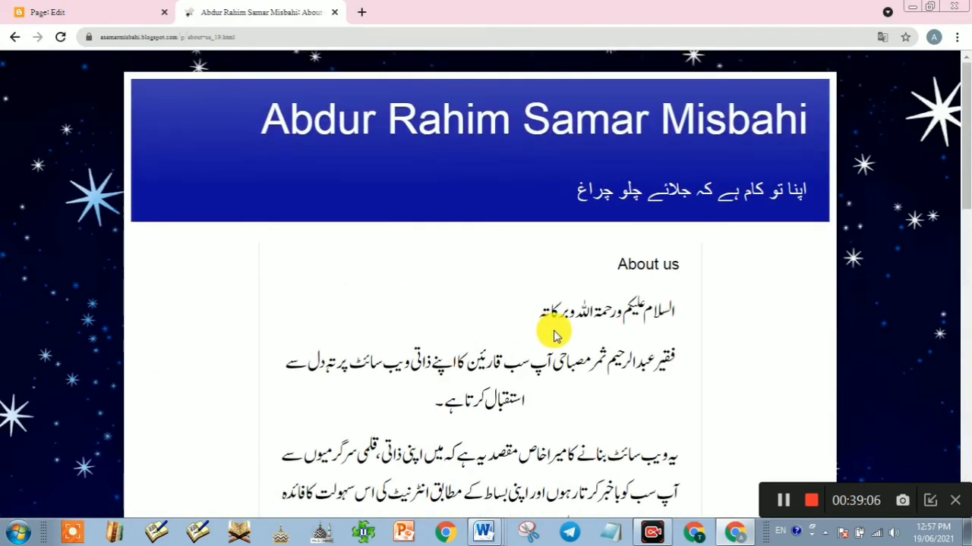
scroll(560, 336, "down", 3)
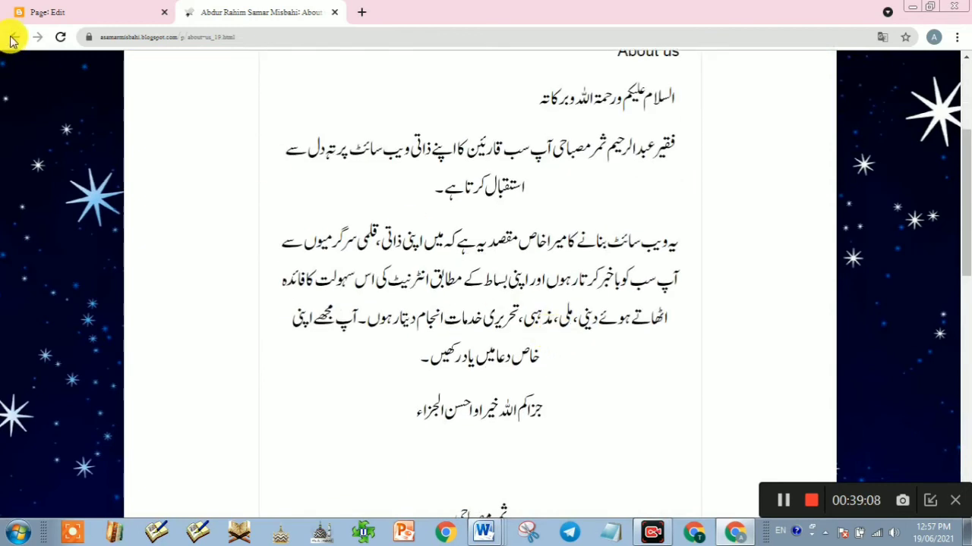
left_click(12, 41)
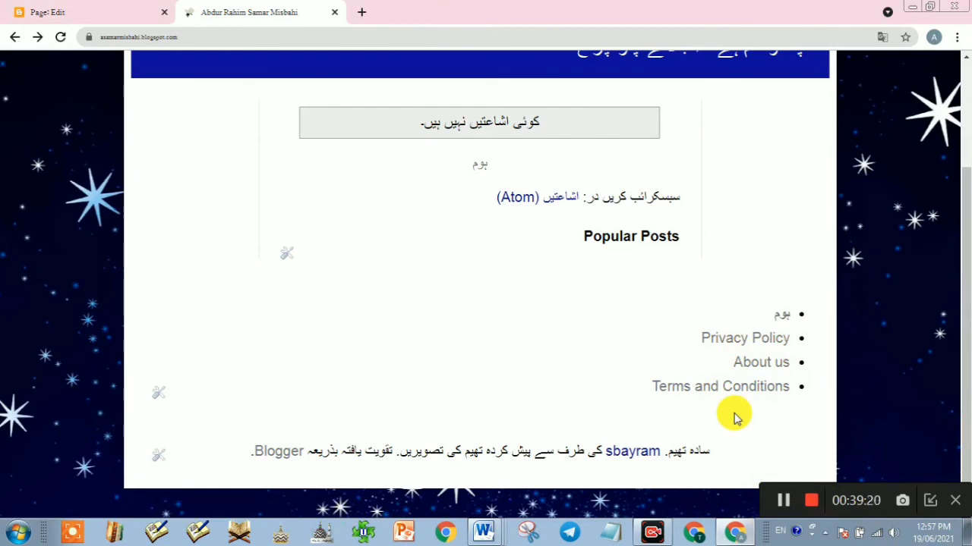
left_click(50, 9)
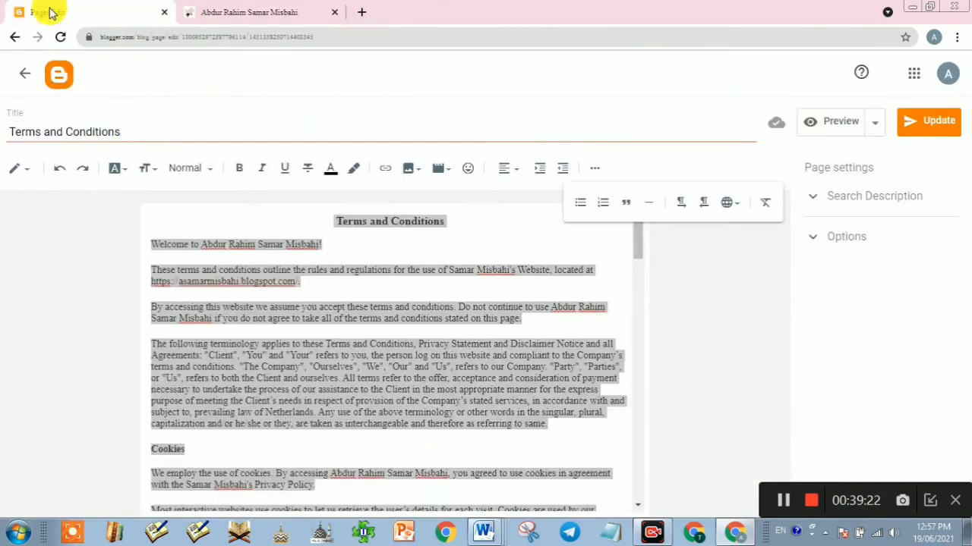
left_click(24, 75)
Step: In the footer Pages gadget, drag Terms and Conditions up under Home and save the order
left_click(75, 404)
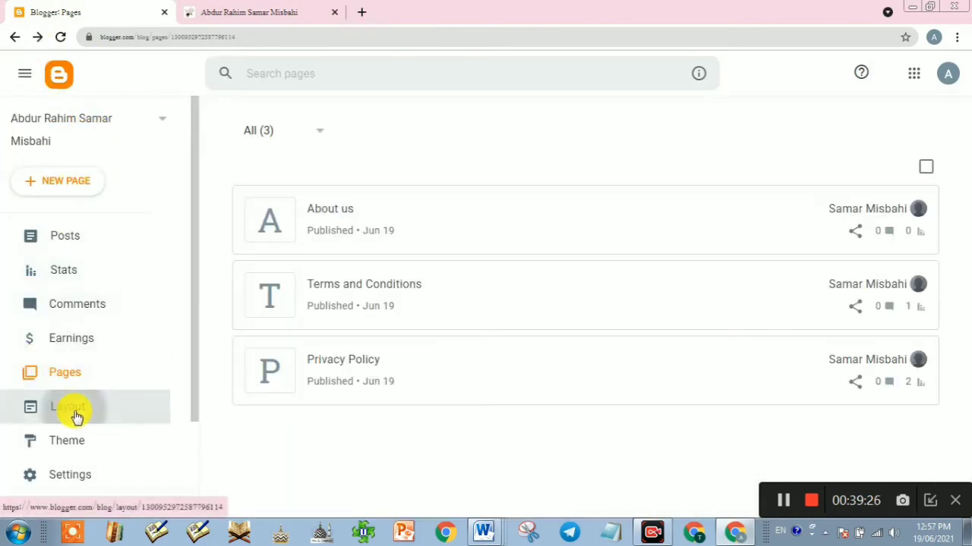
scroll(645, 391, "down", 10)
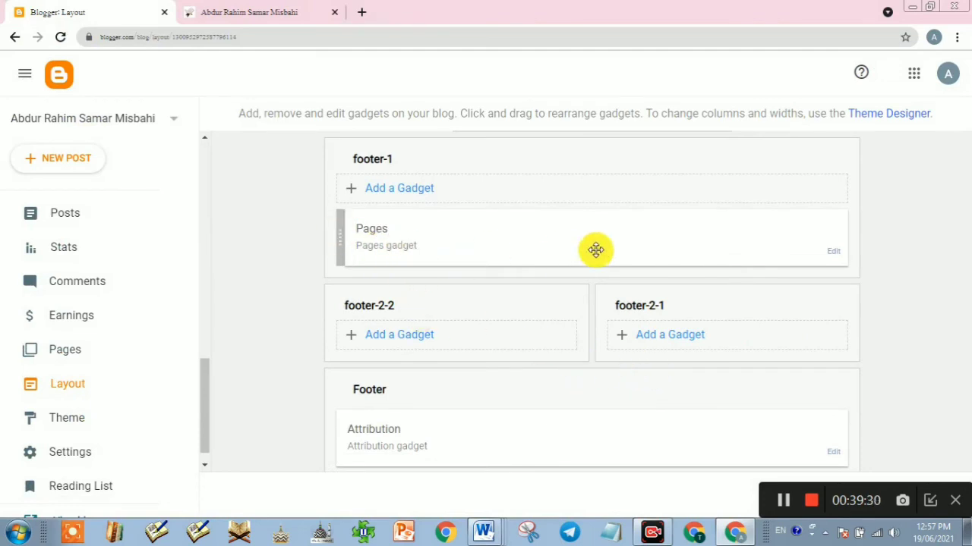
left_click(831, 257)
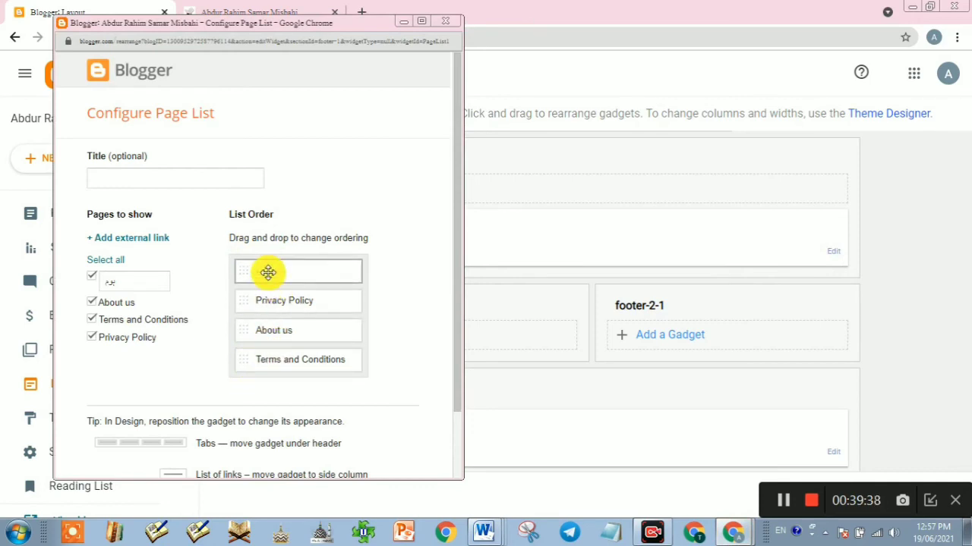
left_click_drag(249, 359, 253, 288)
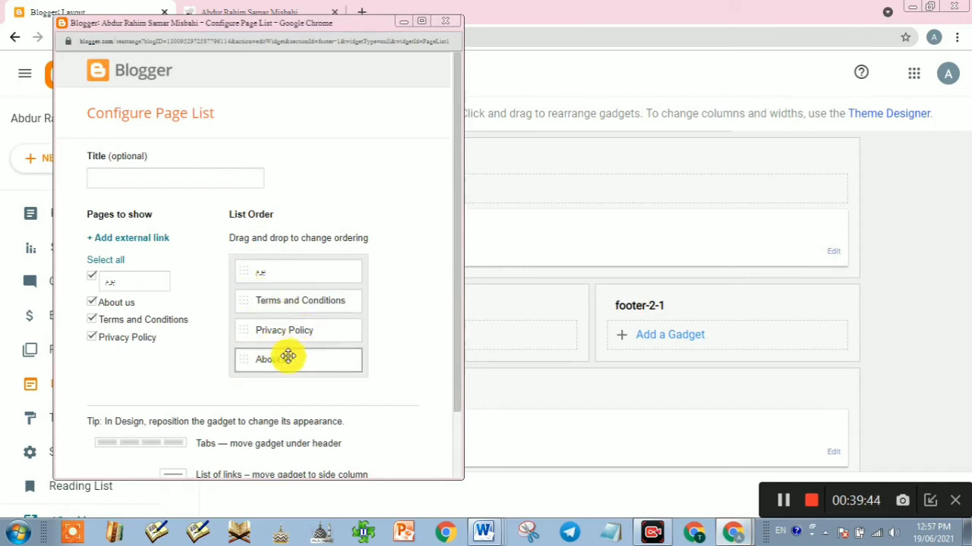
scroll(134, 405, "down", 2)
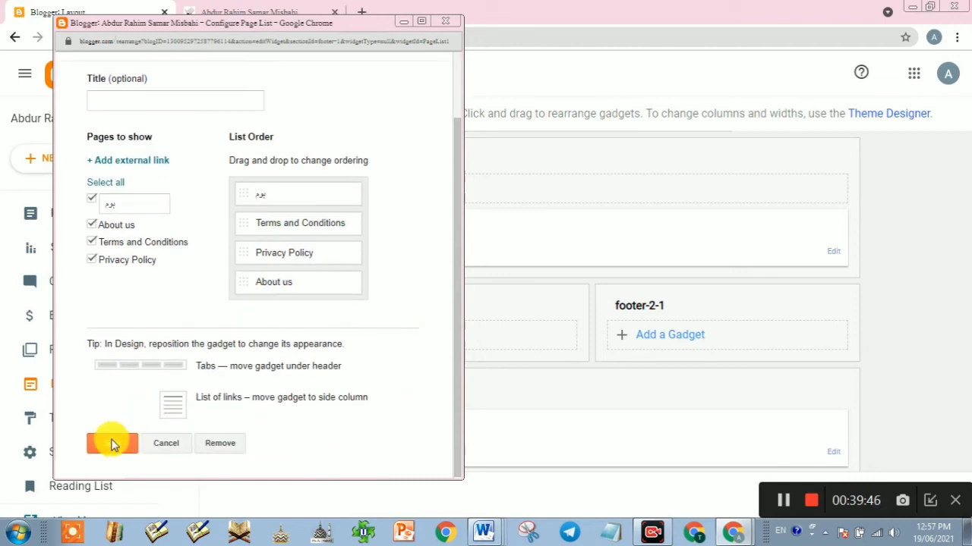
left_click(275, 397)
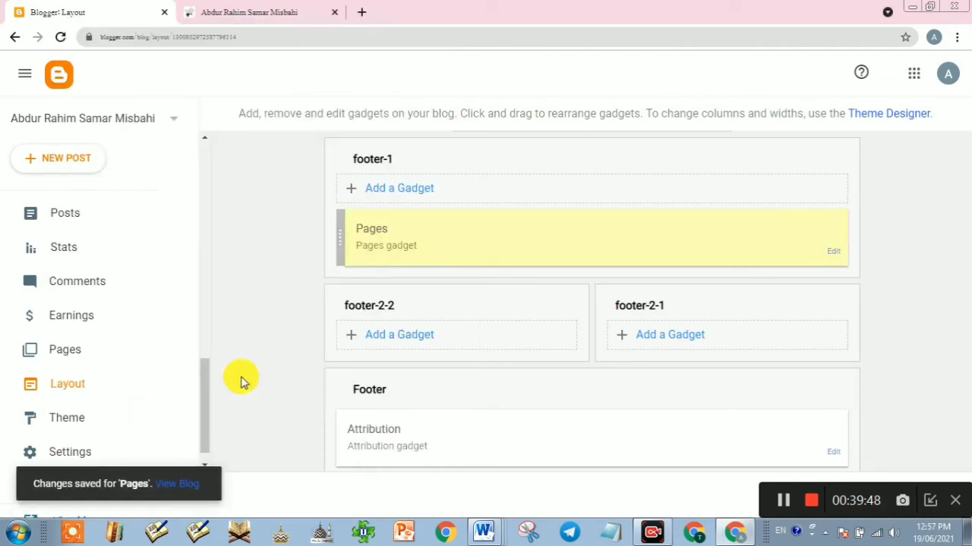
left_click(246, 12)
left_click(56, 38)
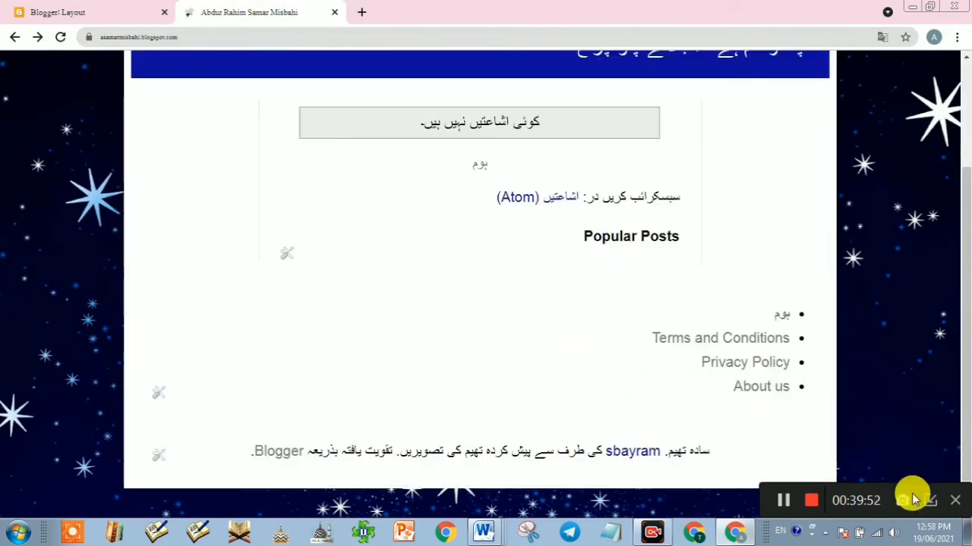
left_click(927, 501)
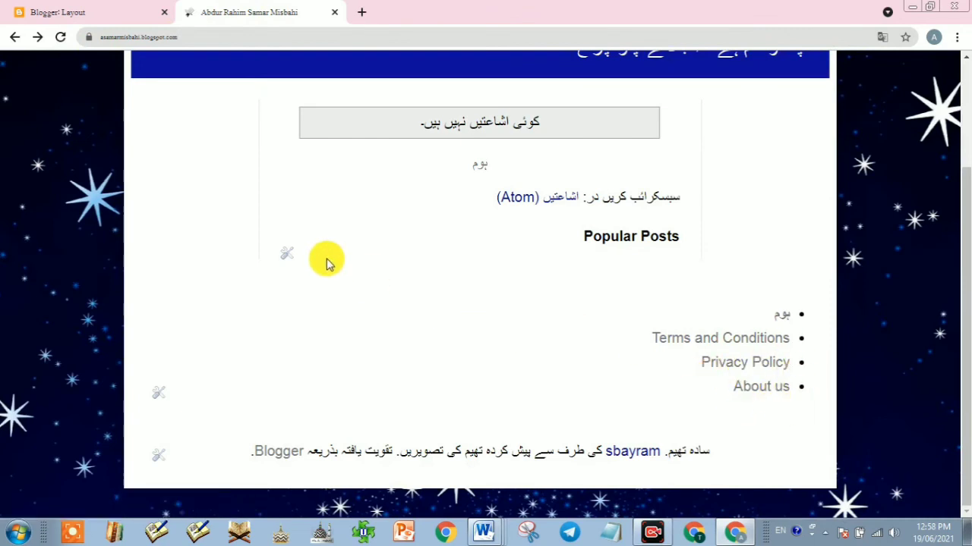
left_click(65, 13)
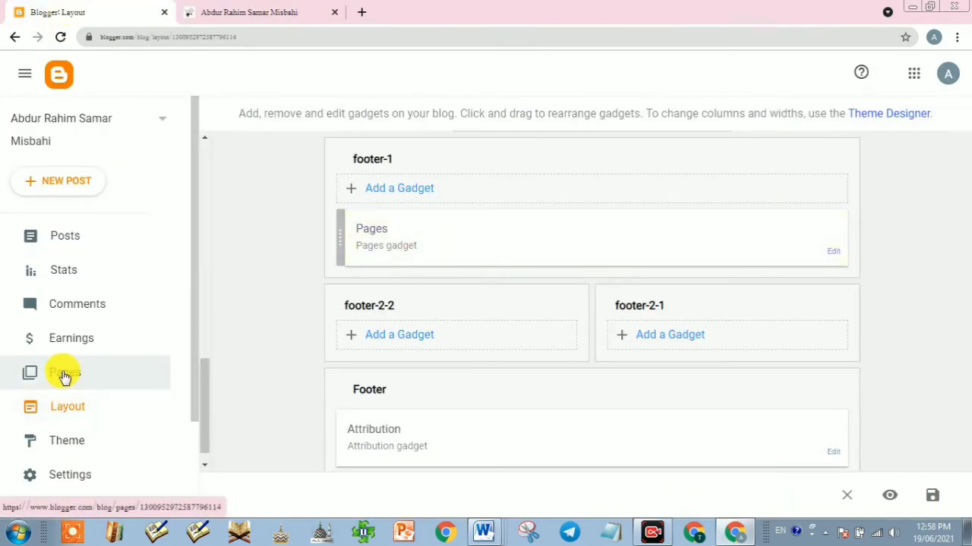
Step: Create a new blog page titled 'Contact us' and place the cursor in its body
left_click(67, 372)
left_click(74, 181)
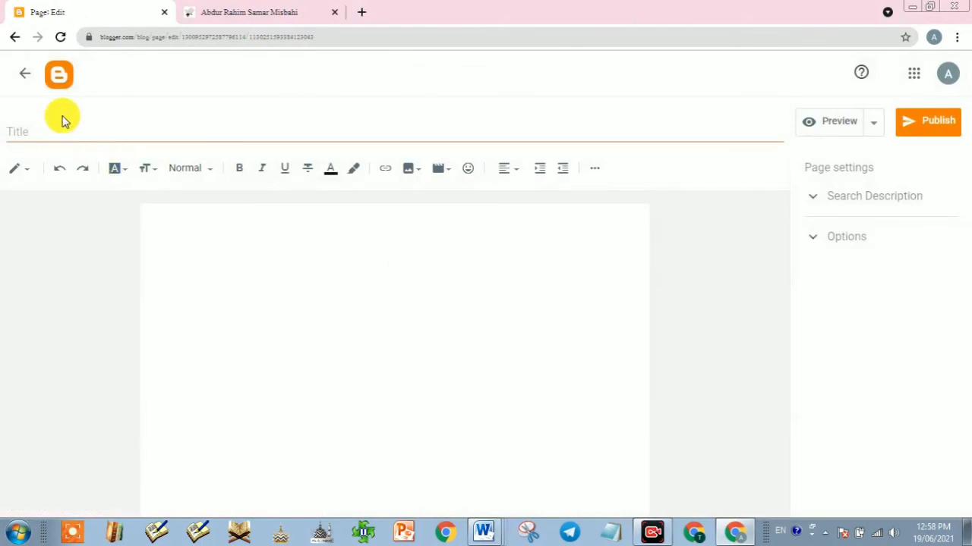
left_click(47, 128)
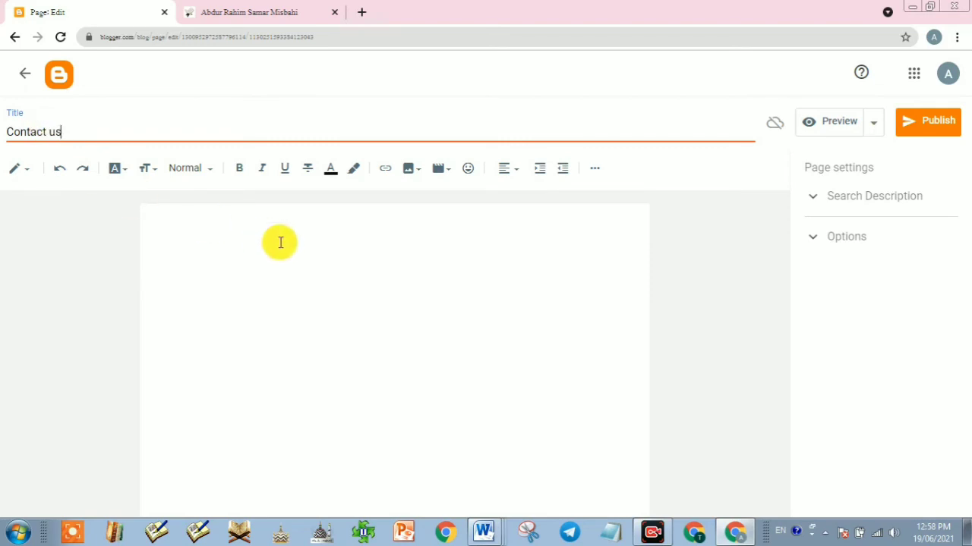
left_click(310, 241)
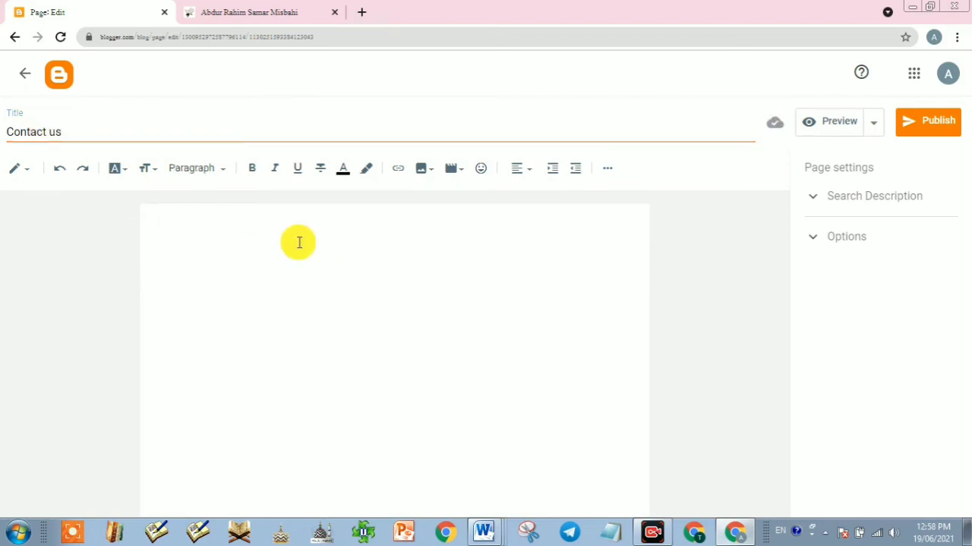
Step: Select all the contact text in the Word document, then go back to the Blogger editor
left_click(483, 533)
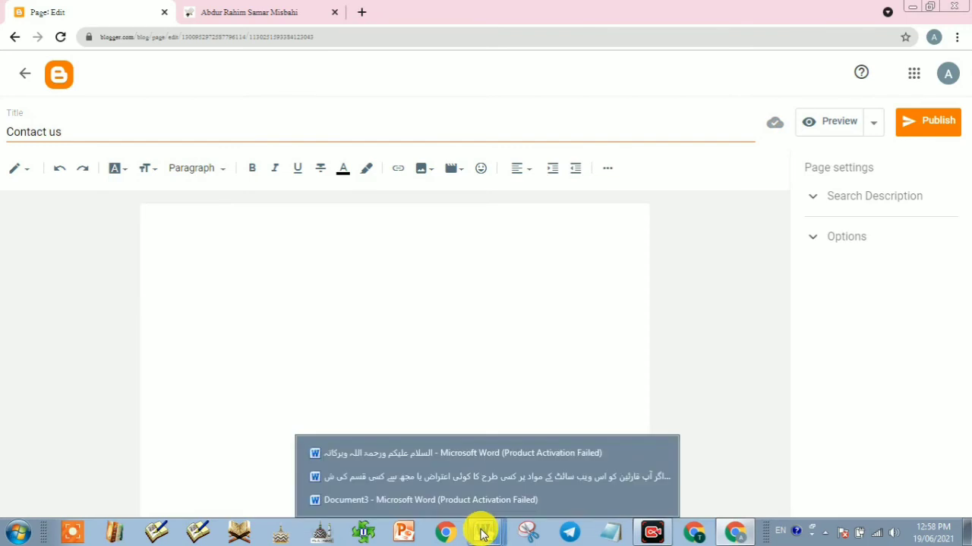
left_click(471, 478)
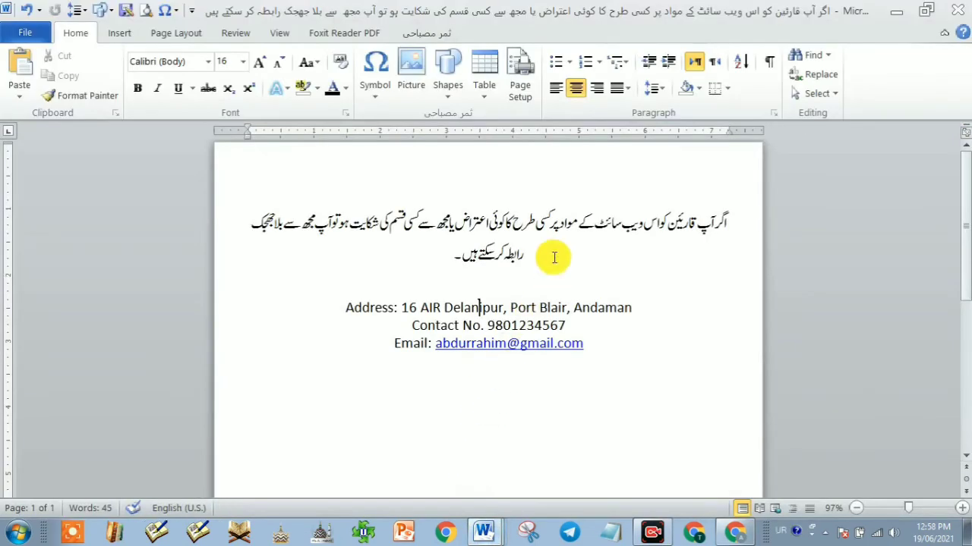
left_click(521, 223)
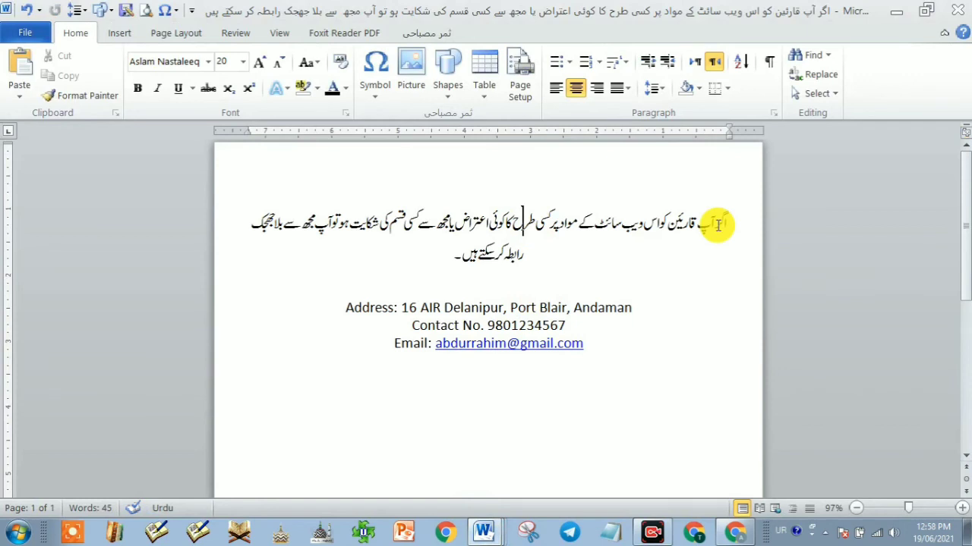
key("ctrl+a")
key("ctrl+c")
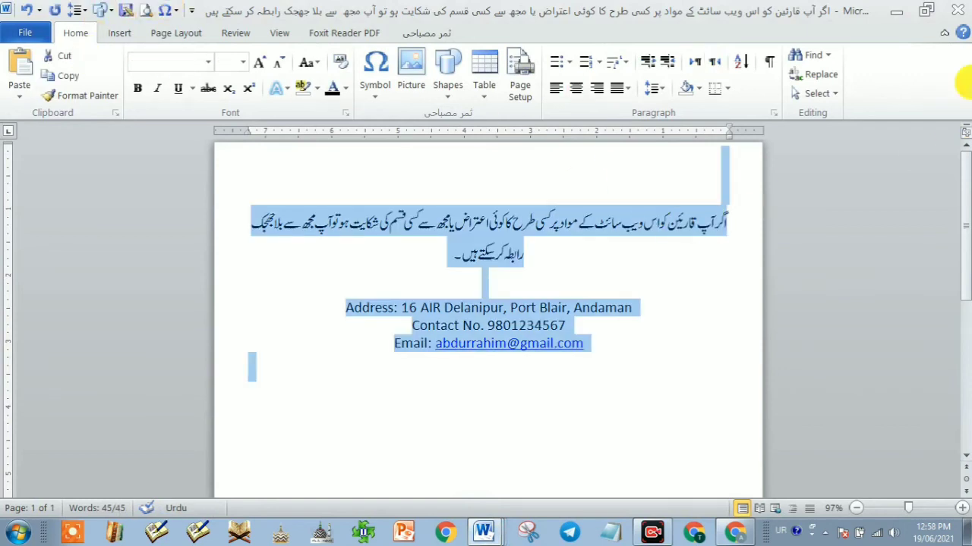
left_click(900, 8)
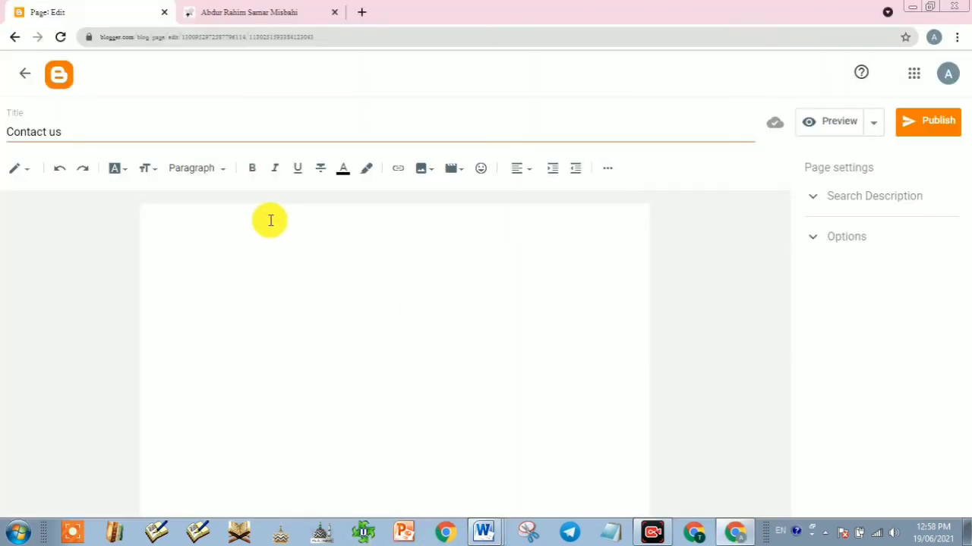
Step: Paste the contact text into the body, remove the blank first line, and add the Urdu full stop
left_click(246, 254)
key("ctrl+v")
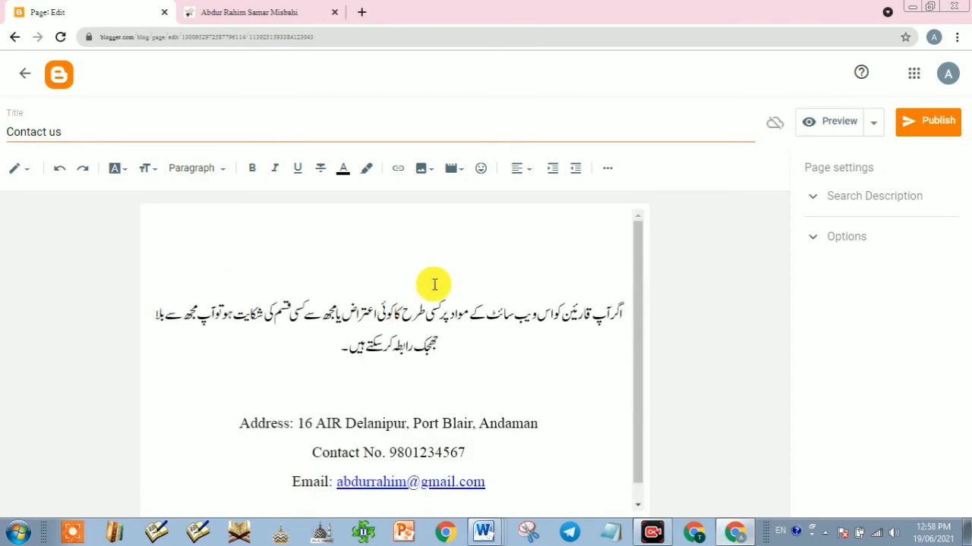
key("Delete")
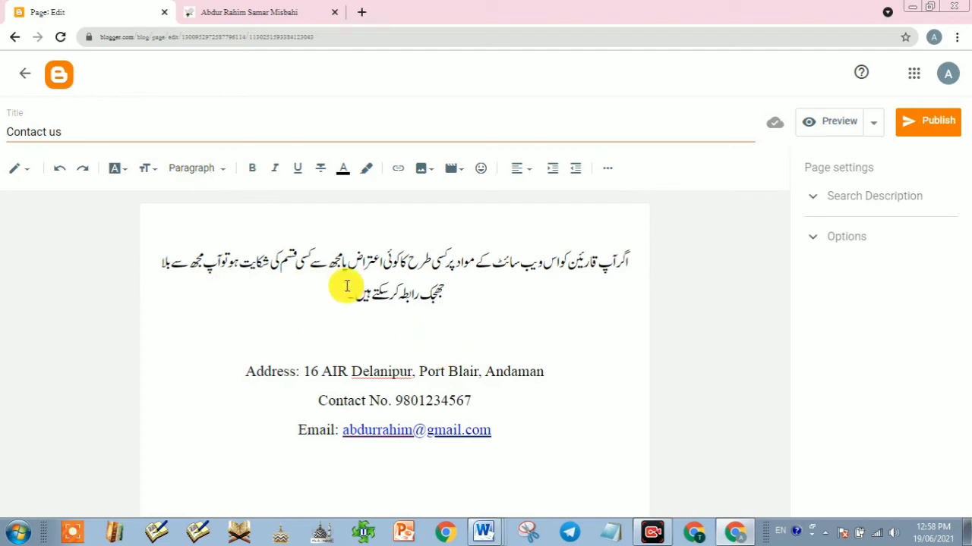
type("۔")
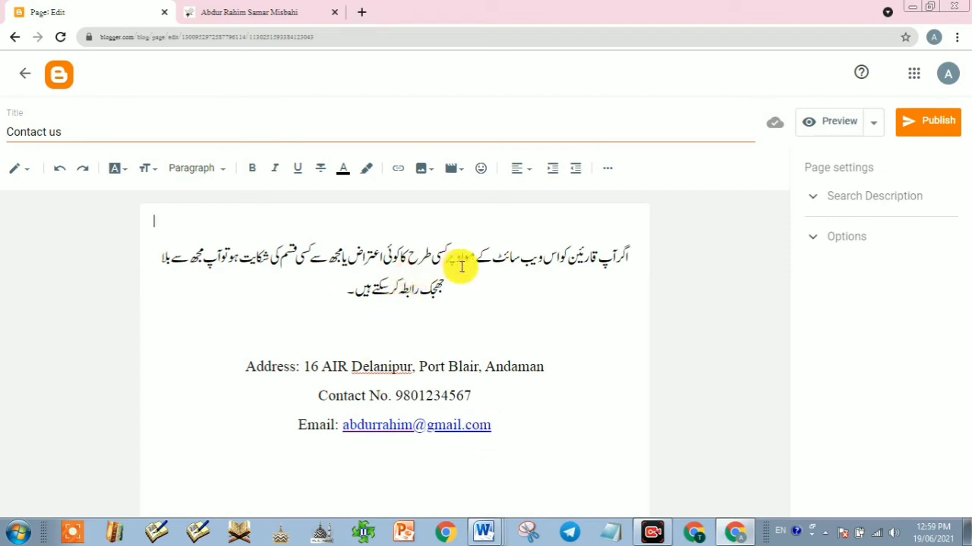
Step: Publish the Contact us page and confirm publishing
left_click(397, 258)
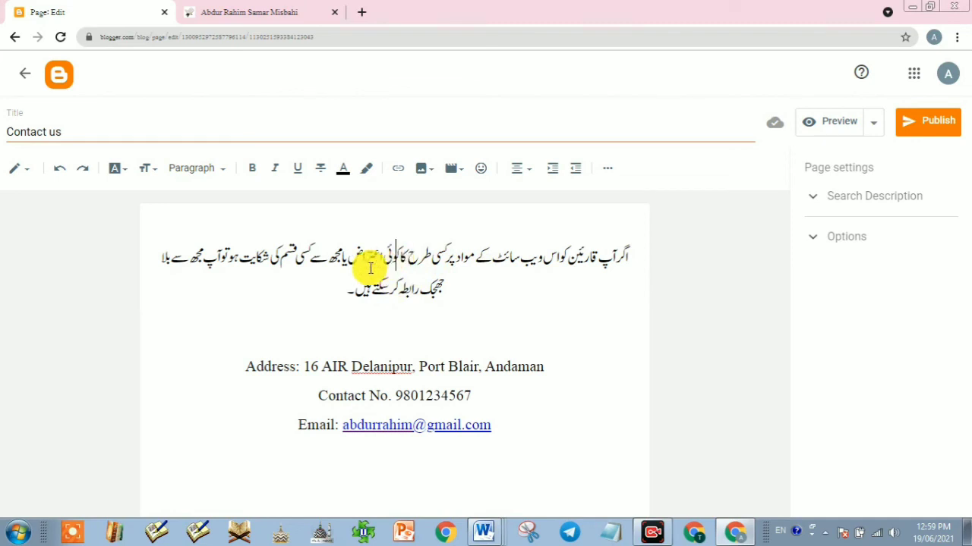
left_click(940, 131)
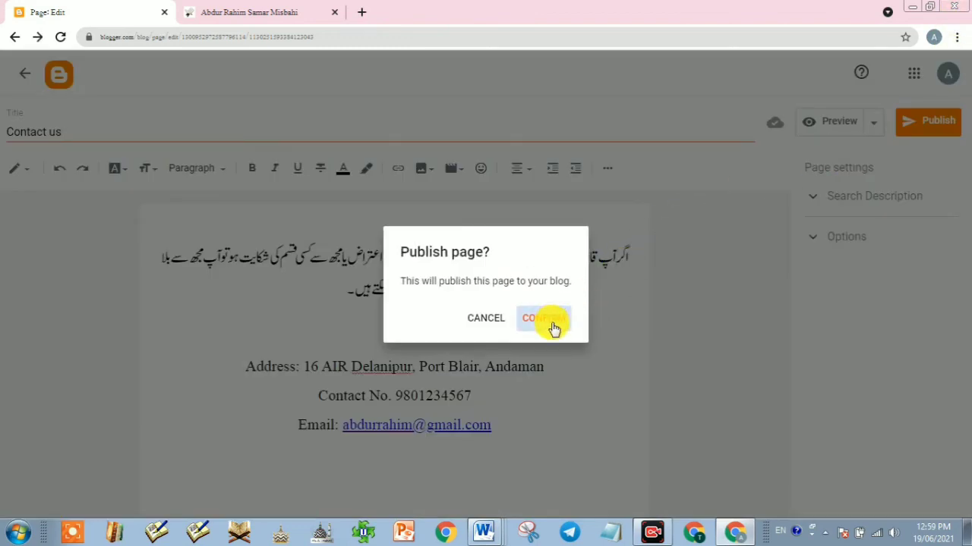
left_click(545, 318)
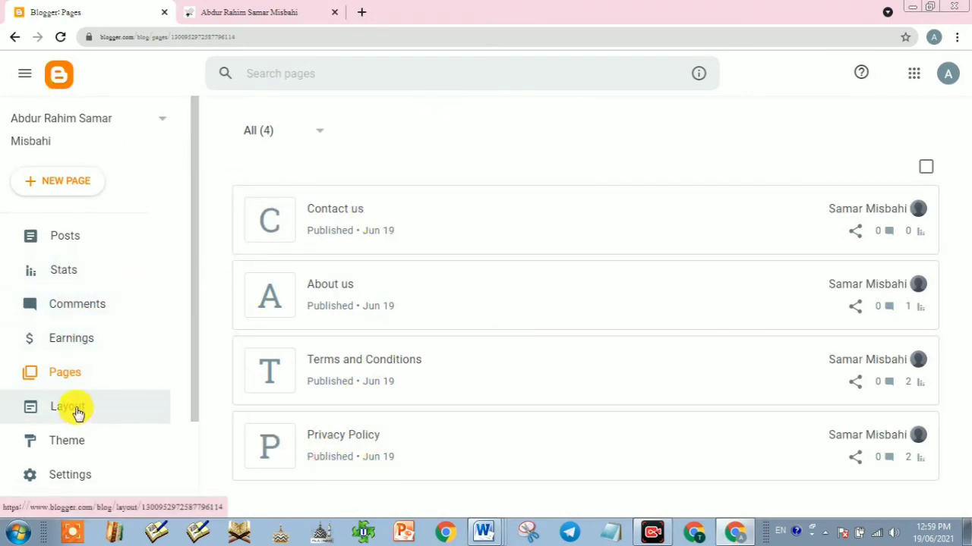
Step: Tick Contact us in the footer Pages gadget, save it, and switch to the live blog
left_click(72, 410)
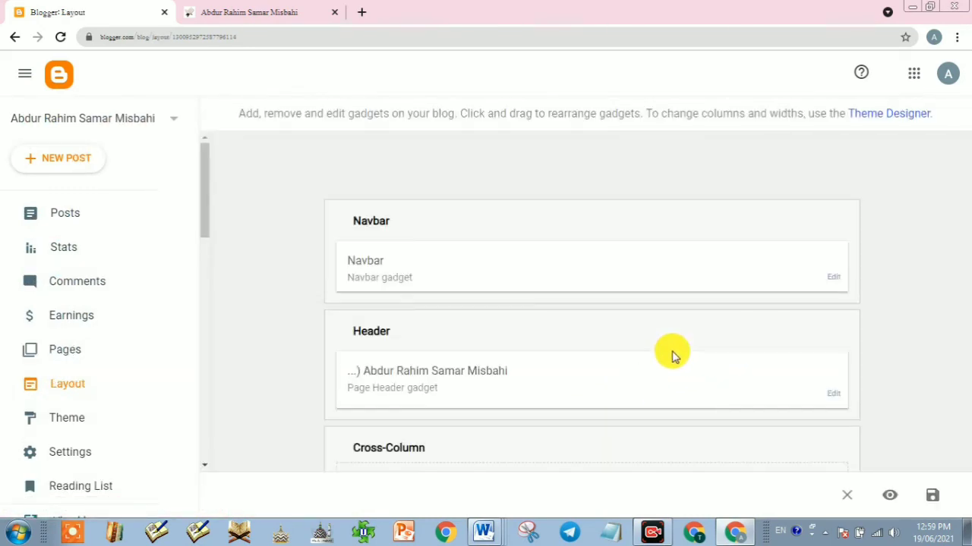
scroll(706, 383, "down", 1)
scroll(727, 402, "down", 5)
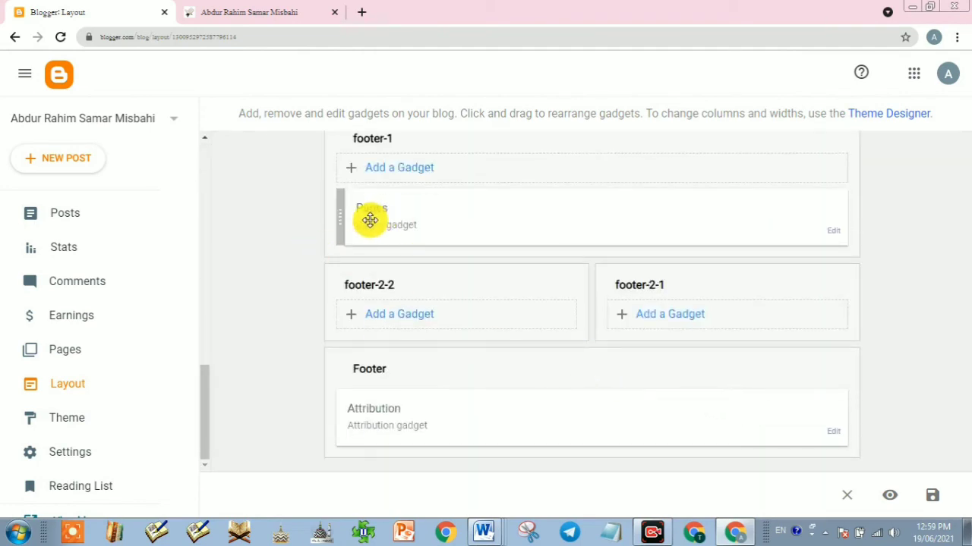
left_click(835, 232)
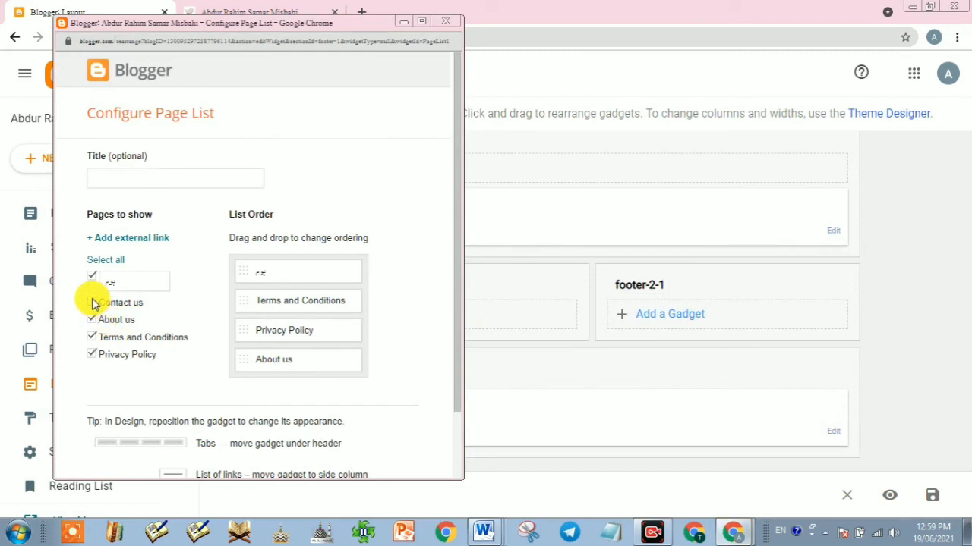
left_click(93, 302)
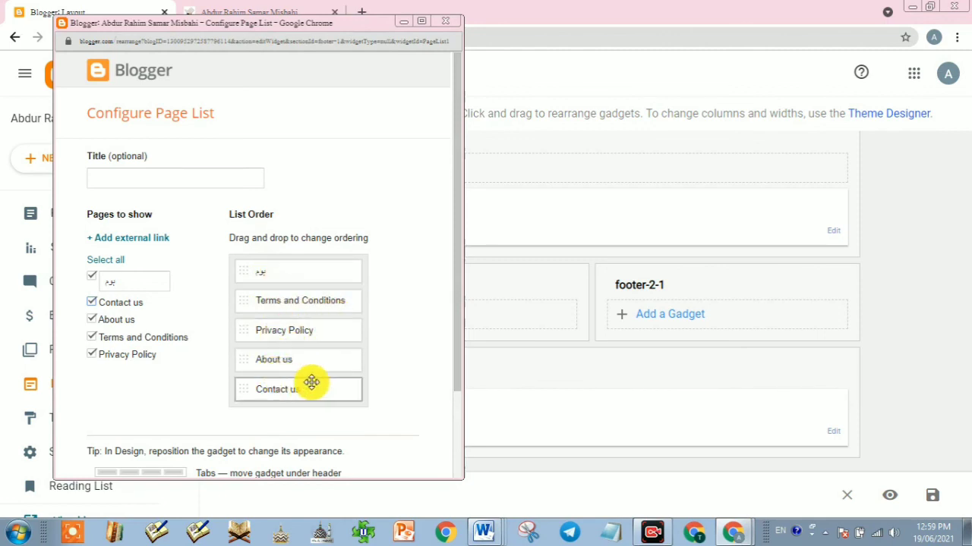
scroll(225, 404, "down", 3)
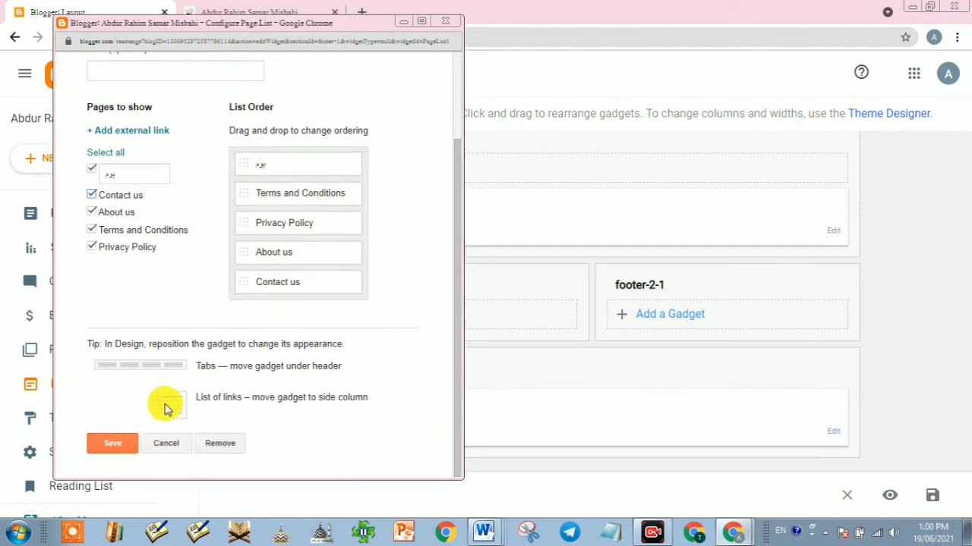
left_click(114, 444)
left_click(258, 10)
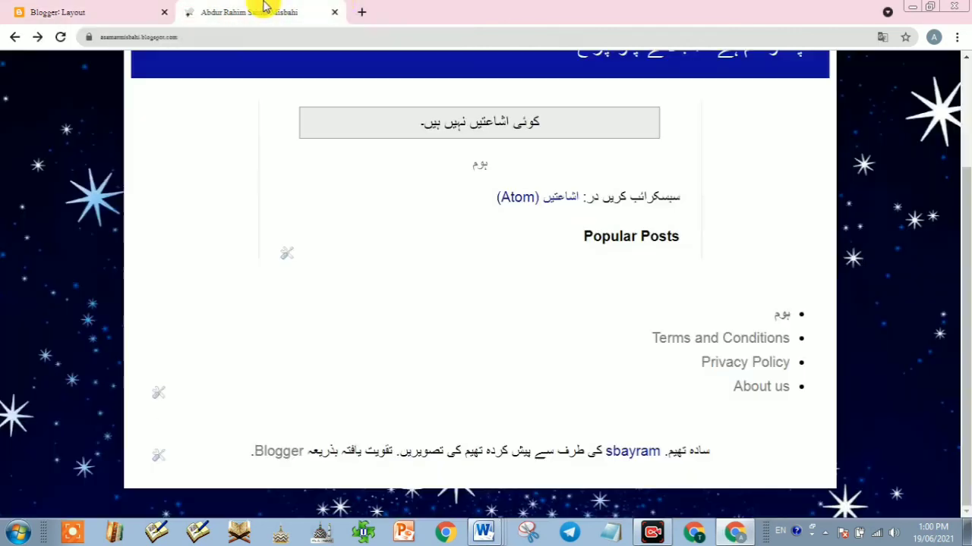
Step: Reload the blog, open the new Contact us footer link, then go back and return to Layout
left_click(61, 36)
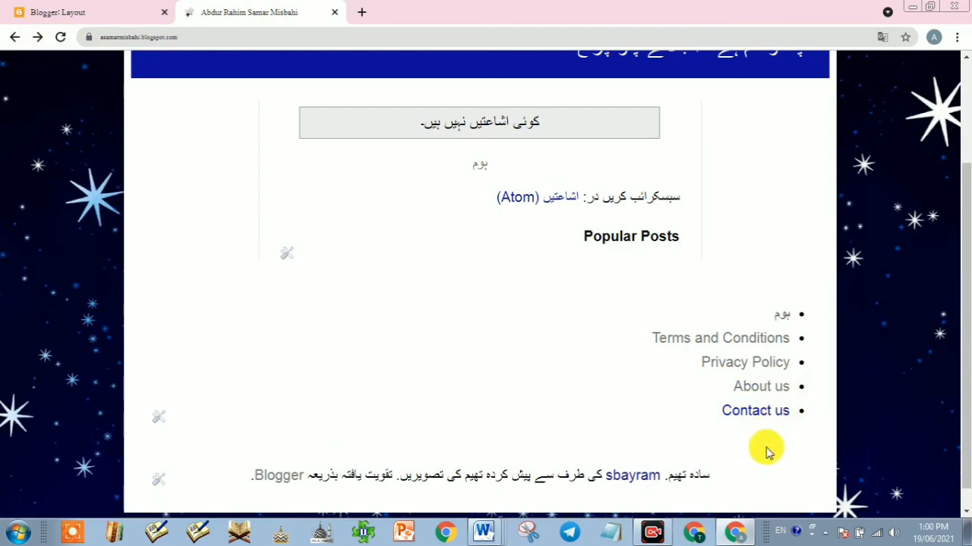
left_click(774, 413)
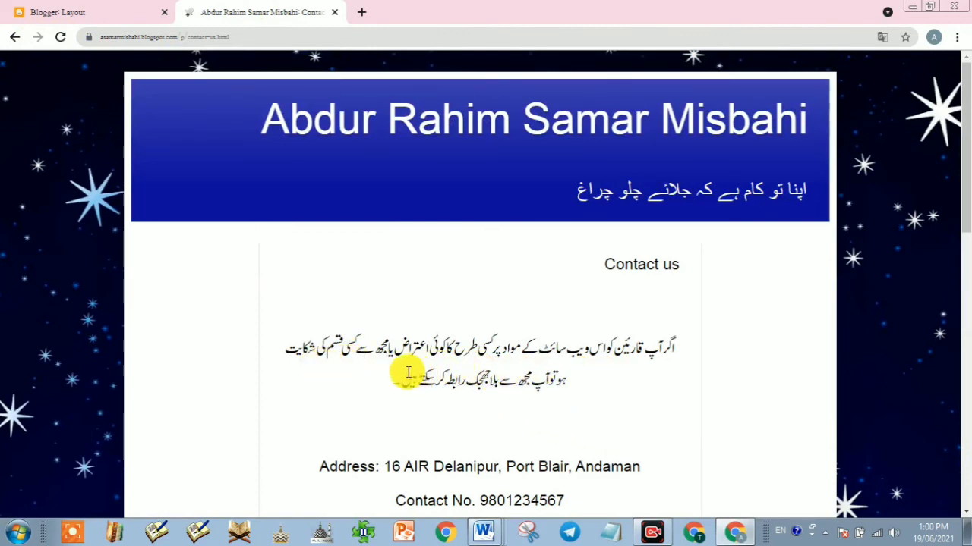
scroll(481, 412, "down", 2)
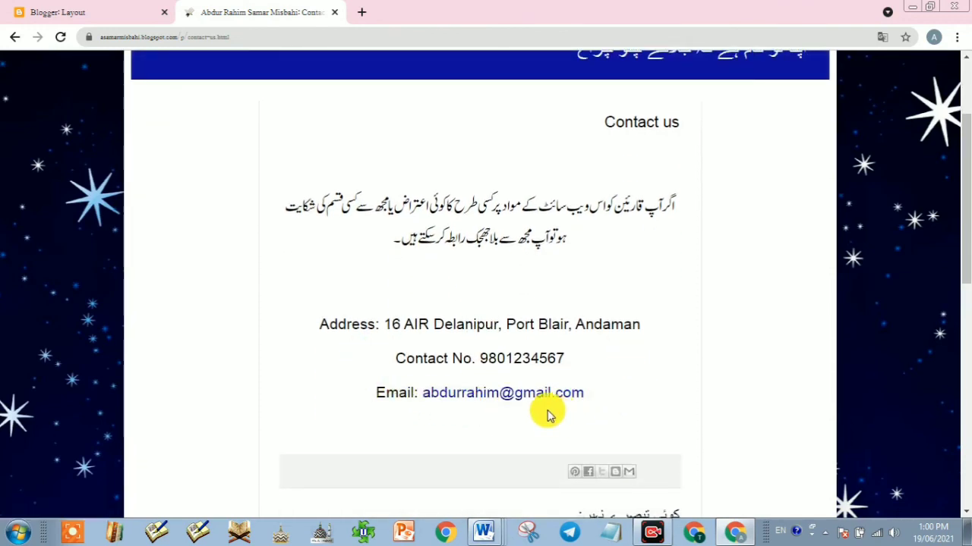
scroll(443, 358, "up", 2)
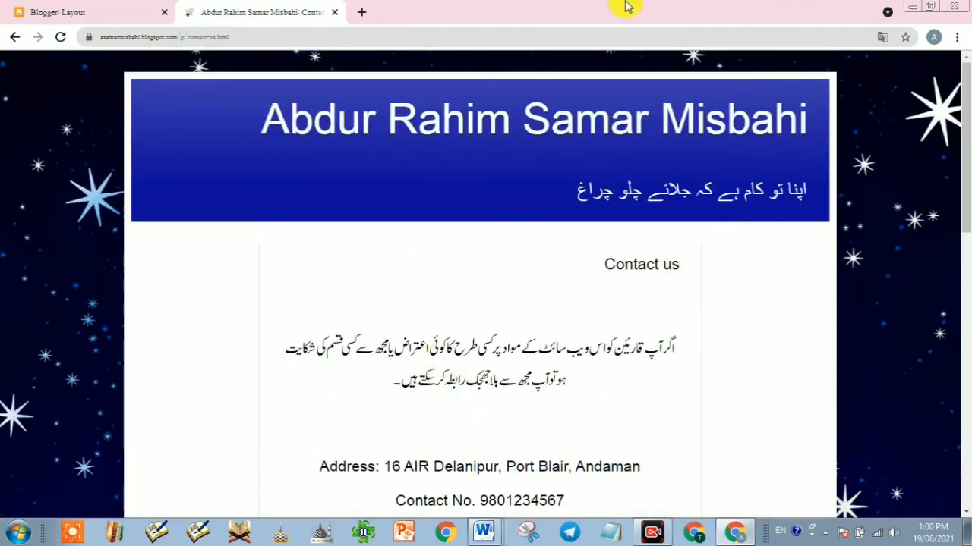
left_click(12, 38)
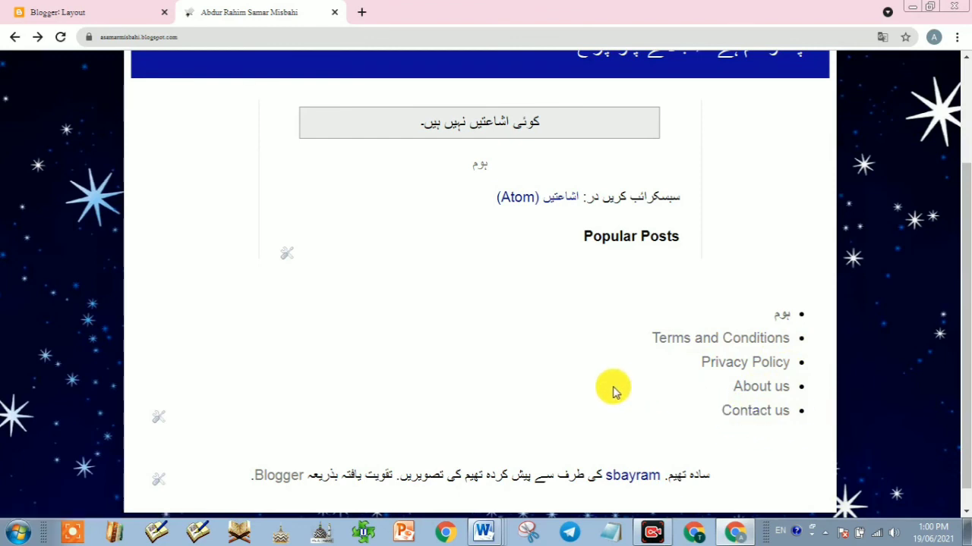
left_click(73, 12)
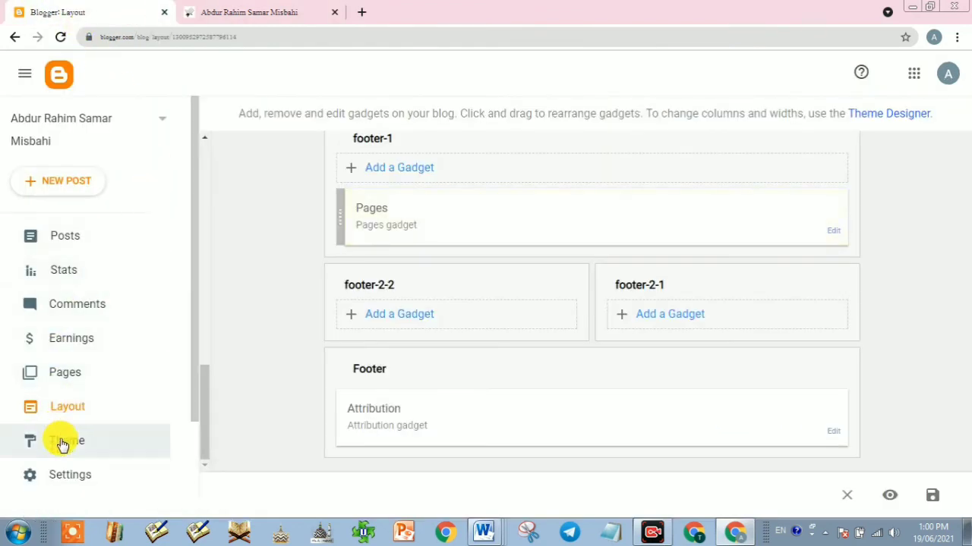
Step: Open the blog Settings, then switch back to the live blog tab
left_click(71, 476)
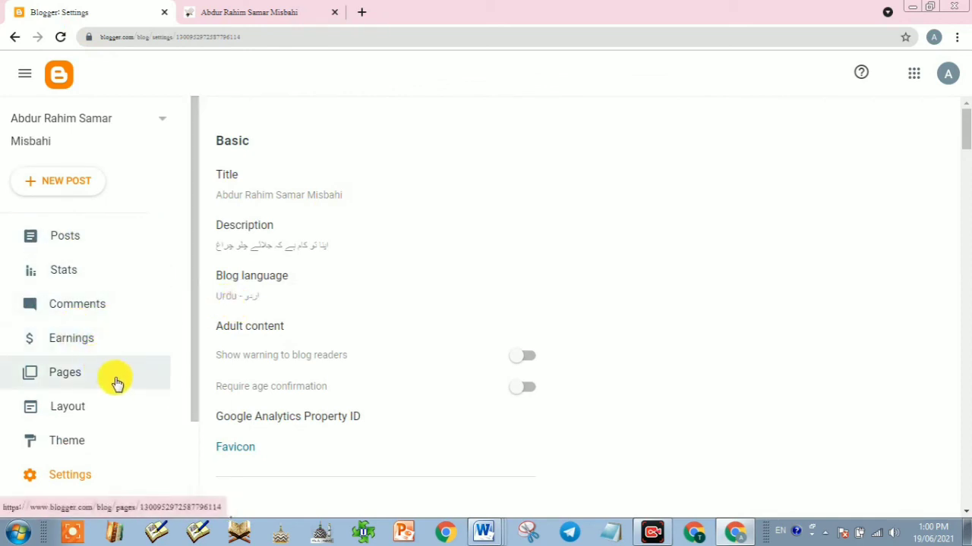
left_click(258, 6)
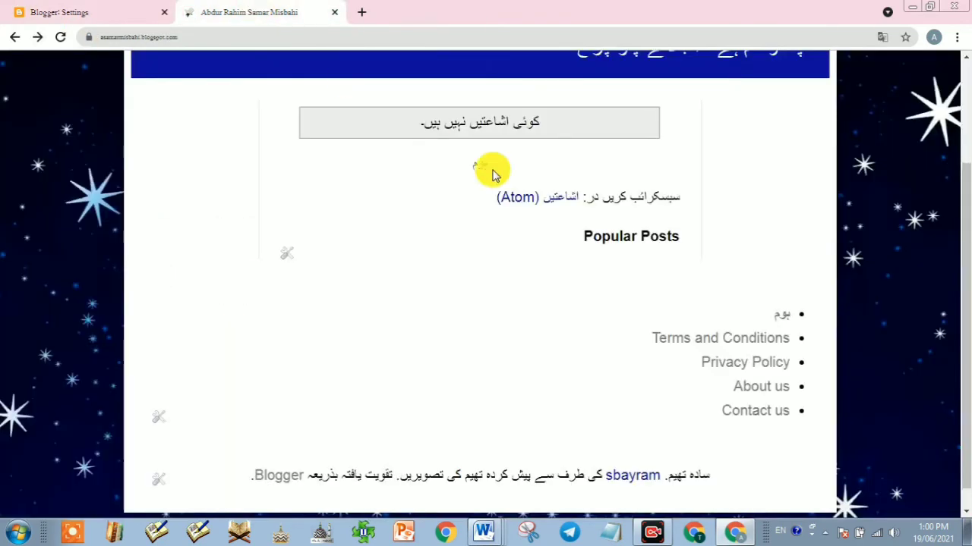
scroll(427, 221, "up", 2)
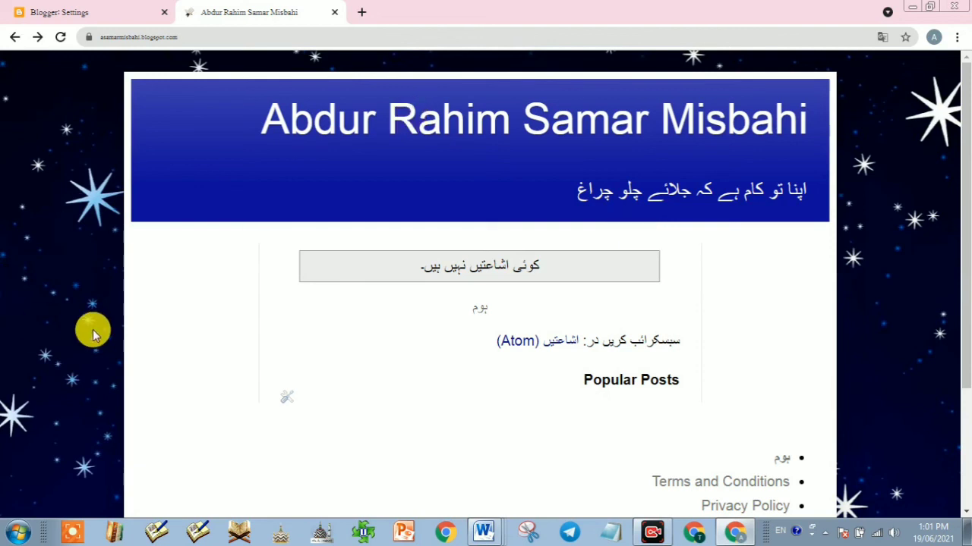
Step: Scroll through the live blog's five-link footer, then stop the screen recording
scroll(121, 334, "down", 2)
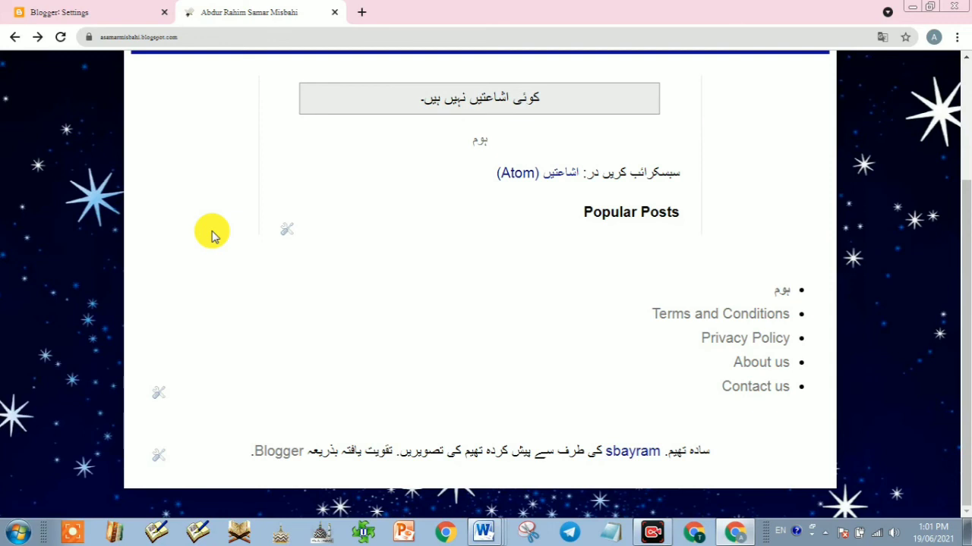
scroll(334, 320, "up", 1)
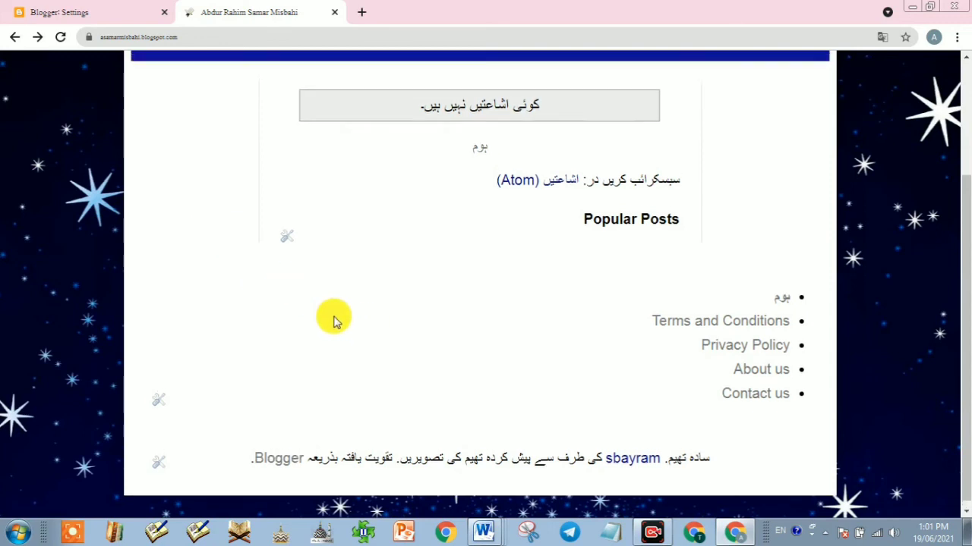
scroll(335, 320, "up", 2)
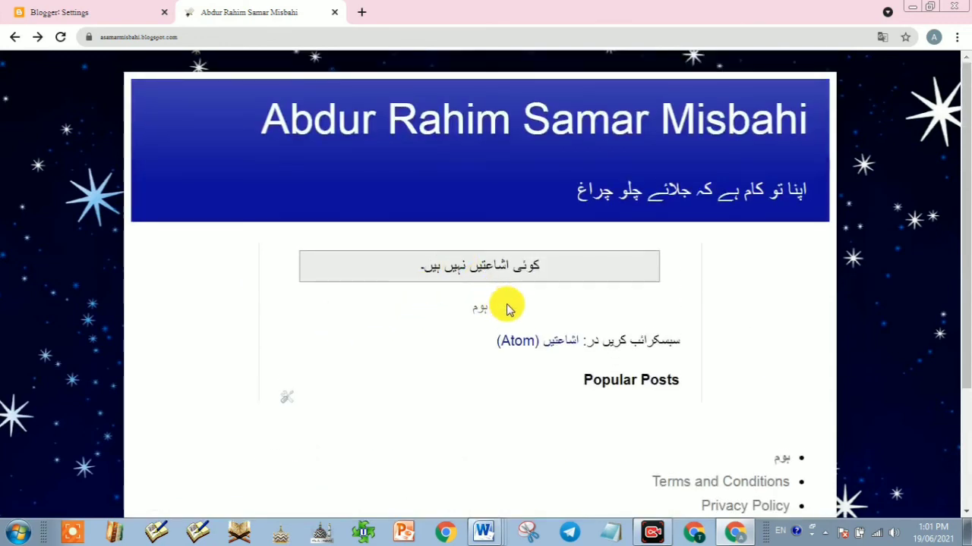
scroll(464, 349, "down", 2)
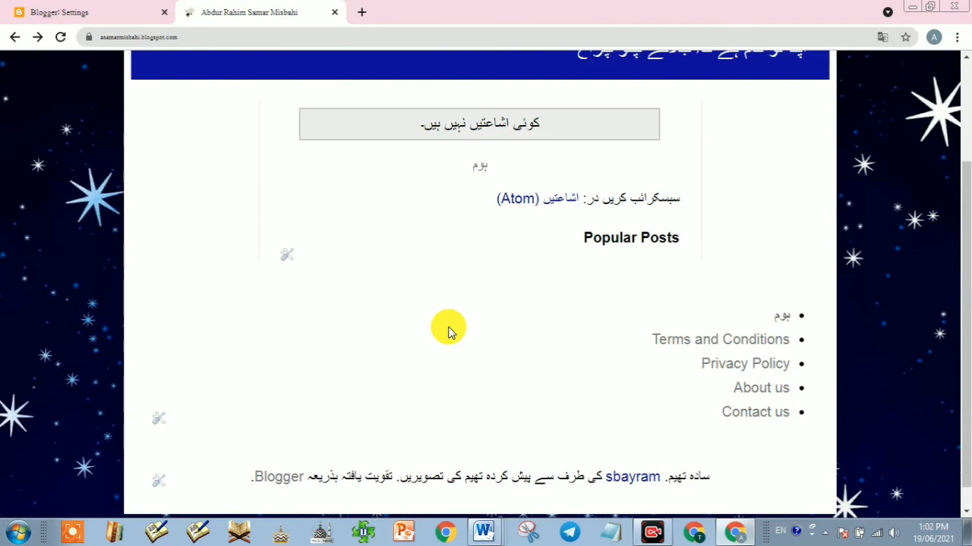
left_click(652, 531)
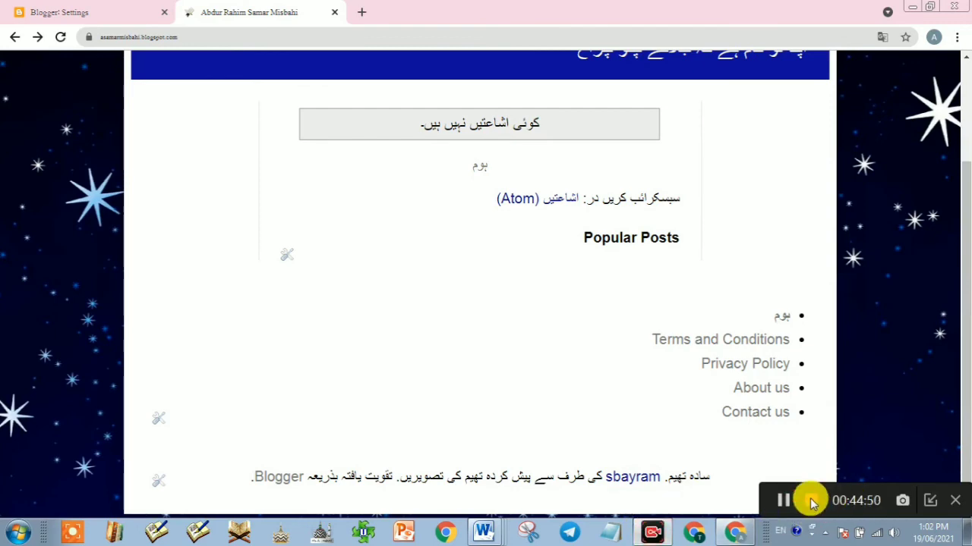
left_click(809, 501)
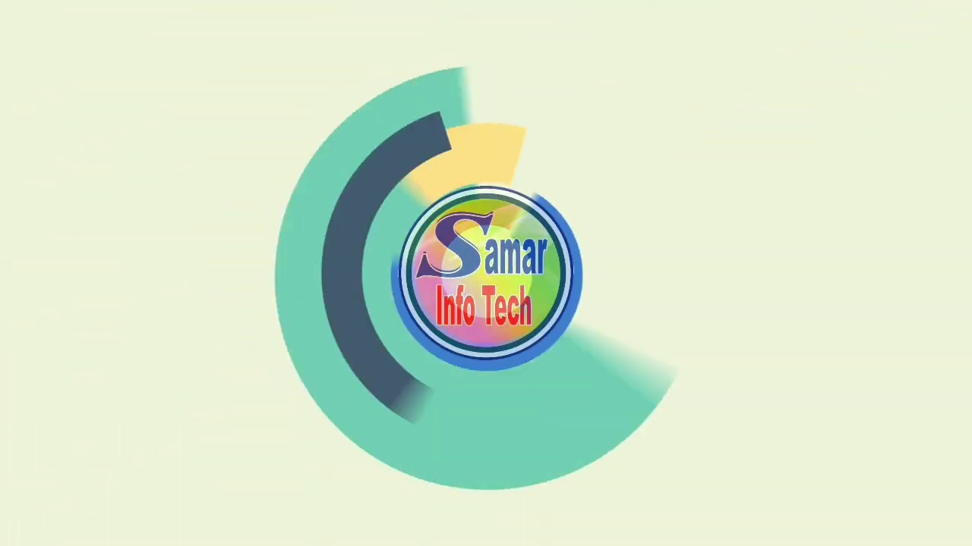